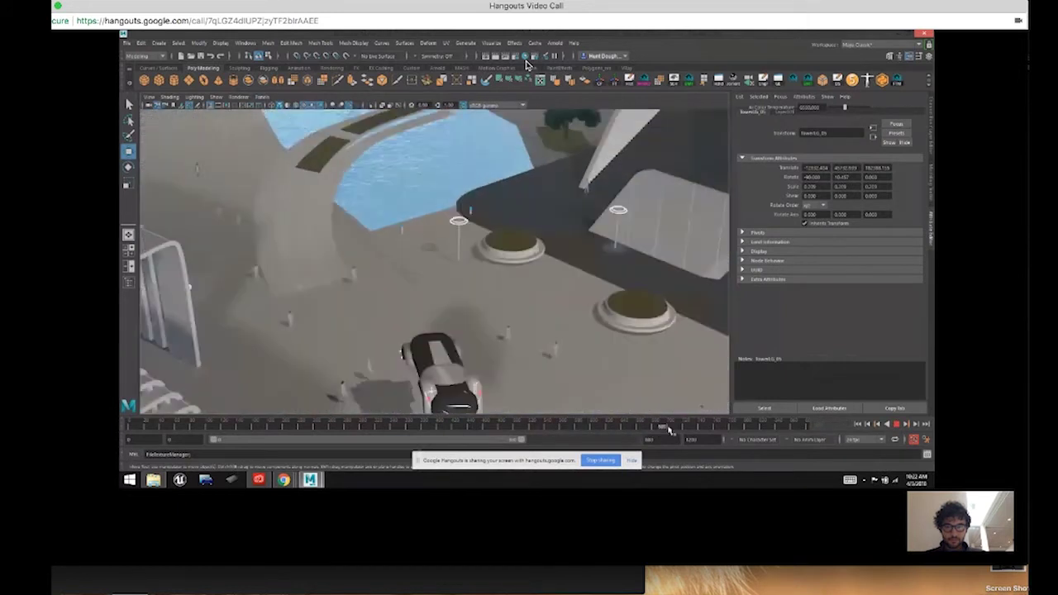
Step: Play and scrub through the flying car shot to review its path over the plaza and toward the elevated tracks
left_click(560, 432)
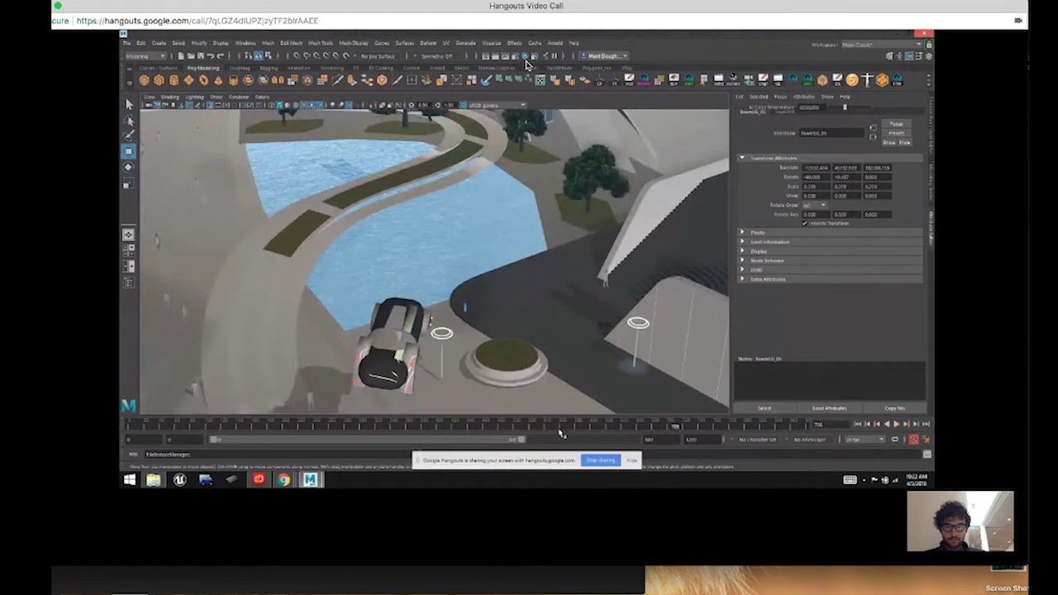
left_click_drag(676, 424, 690, 434)
left_click(690, 433)
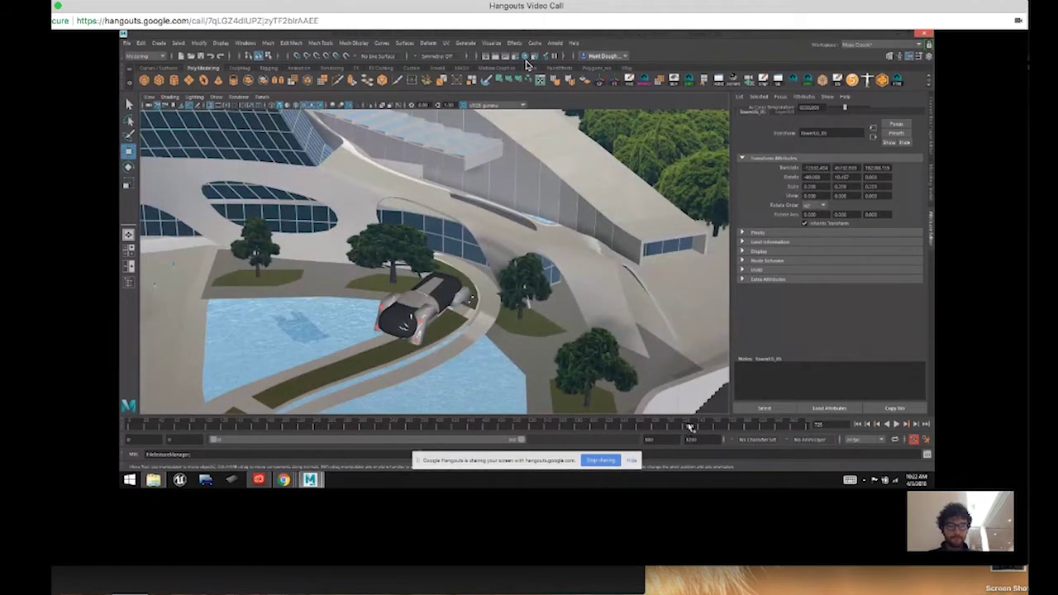
key("alt+v")
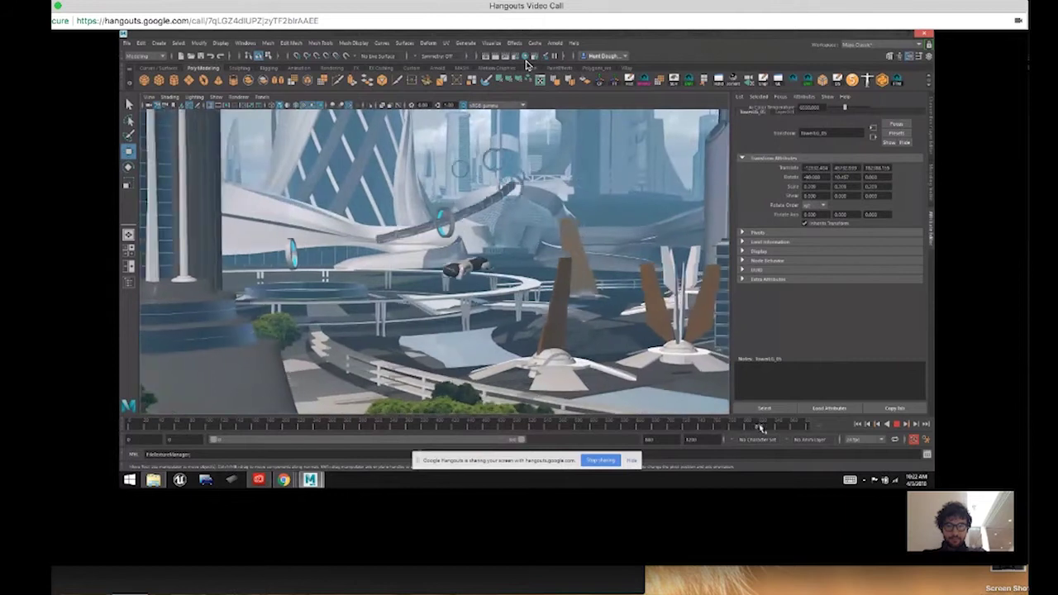
left_click(761, 428)
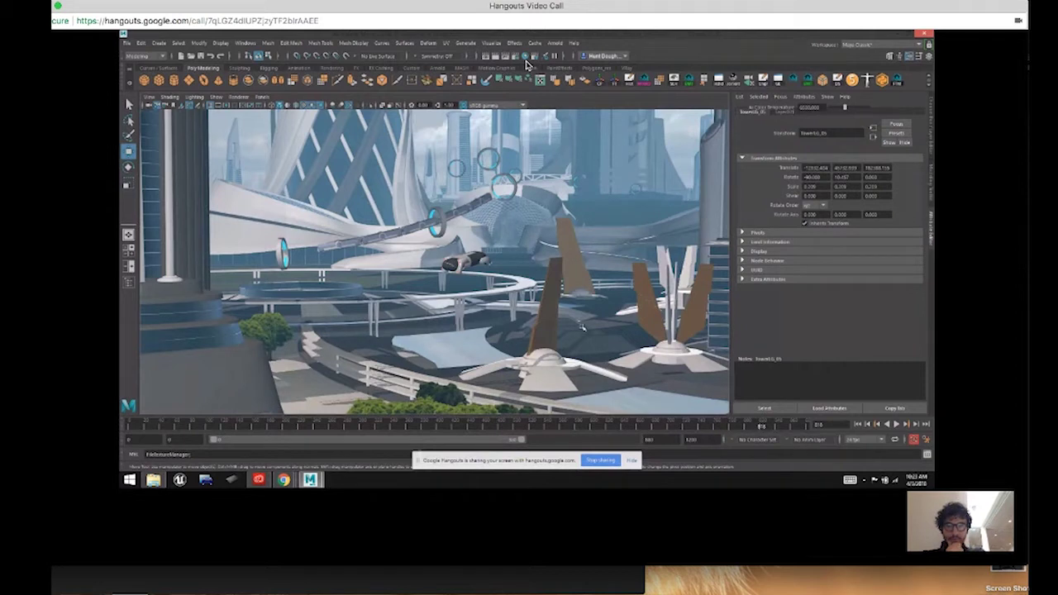
key("space")
left_click_drag(590, 330, 591, 309)
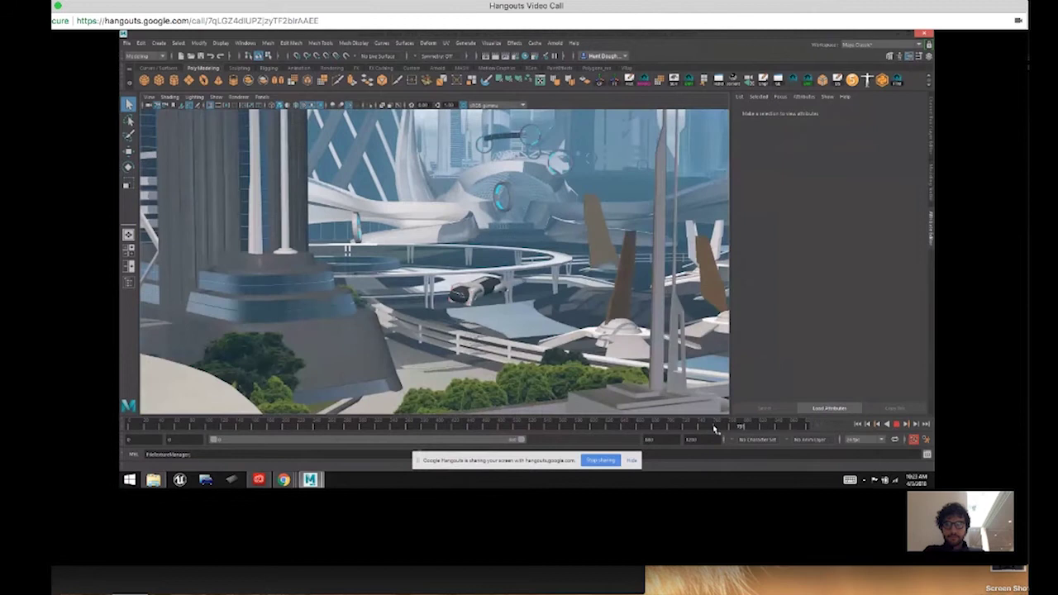
Step: Enlarge the shared screen view and scrub the animation back to frame 619
left_click(157, 1)
left_click(177, 66)
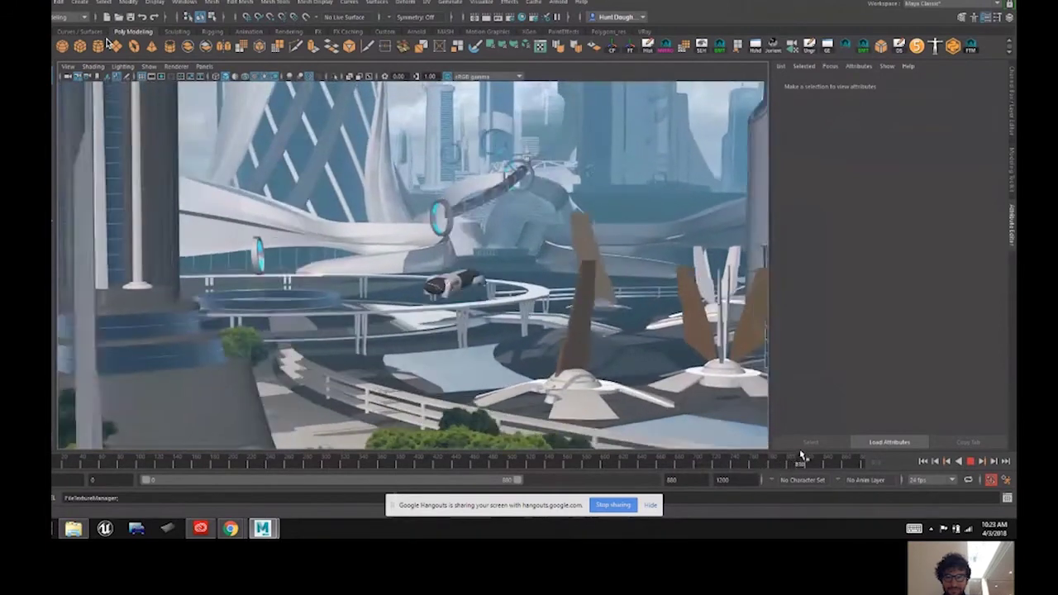
left_click_drag(797, 455, 620, 454)
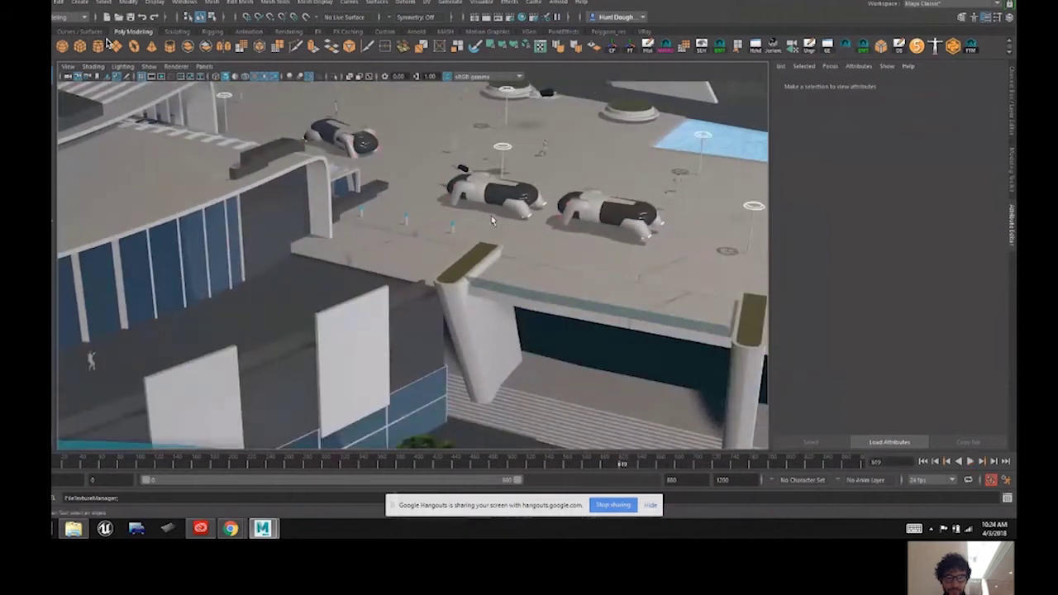
Step: Switch the viewport to the free perspective camera and examine the domed building, pools and walkways around the plaza
left_click(204, 66)
mouse_move(289, 77)
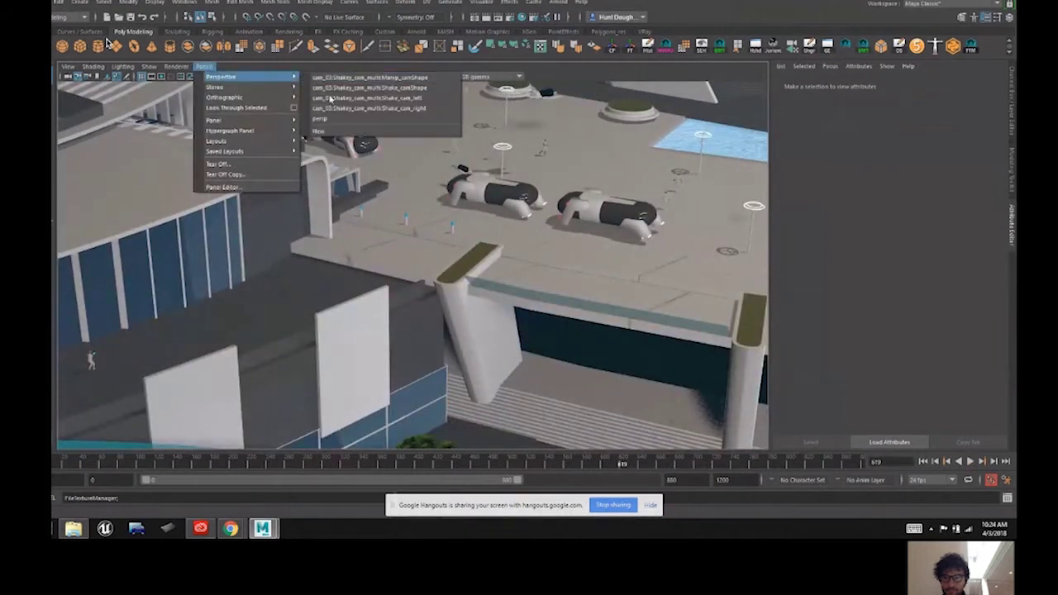
left_click(330, 99)
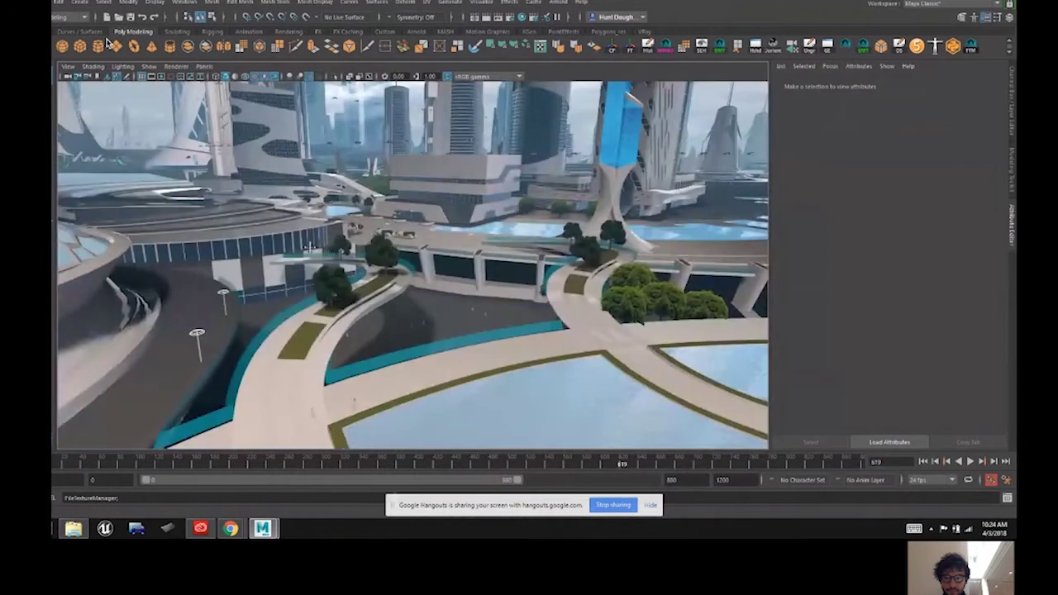
left_click_drag(327, 244, 343, 251, "alt")
right_click_drag(717, 285, 433, 253, "alt")
left_click_drag(432, 252, 386, 266, "alt")
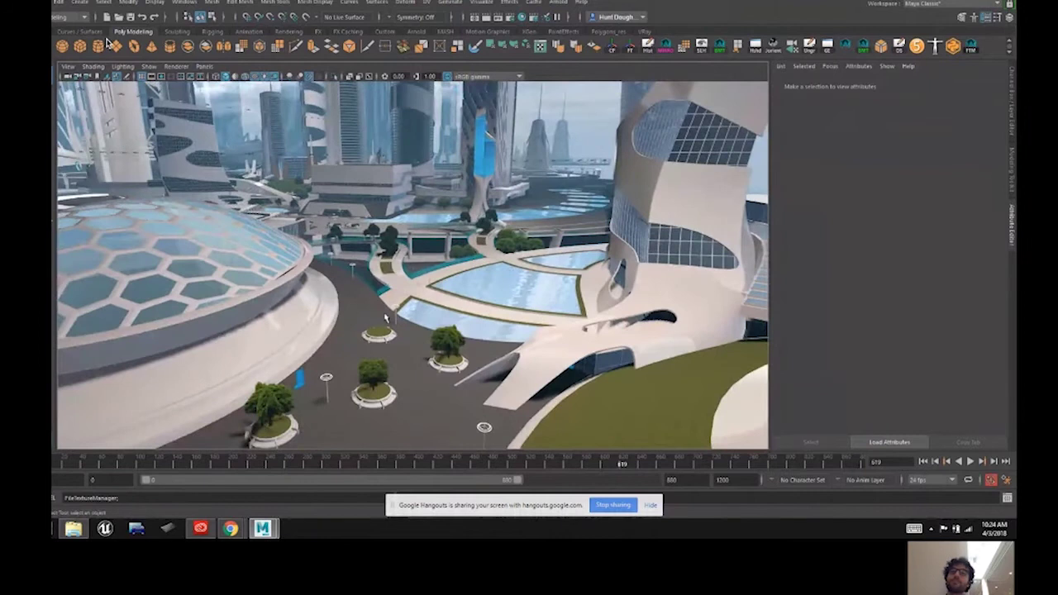
left_click_drag(417, 313, 392, 327, "alt")
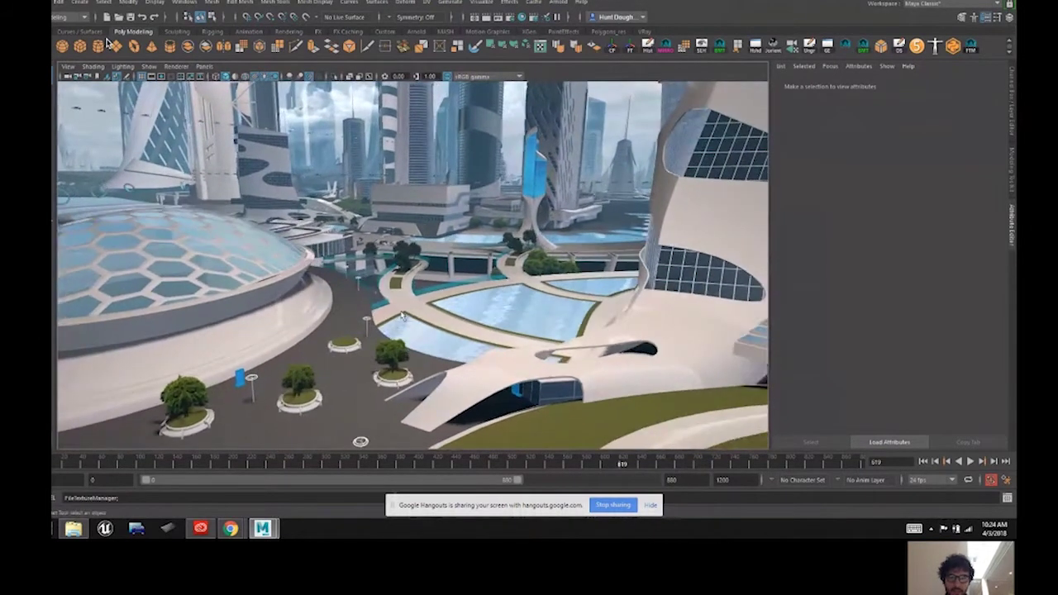
Step: Select the curved walkway and the dark road beside the dome to inspect how these ground pieces are modelled
left_click(404, 306)
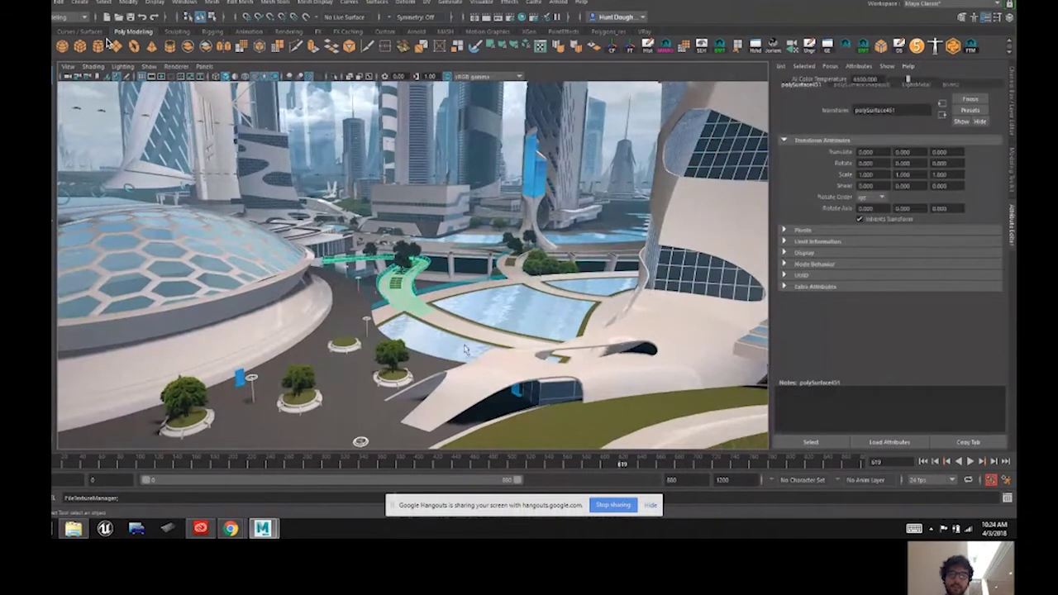
left_click(452, 347)
left_click(409, 321)
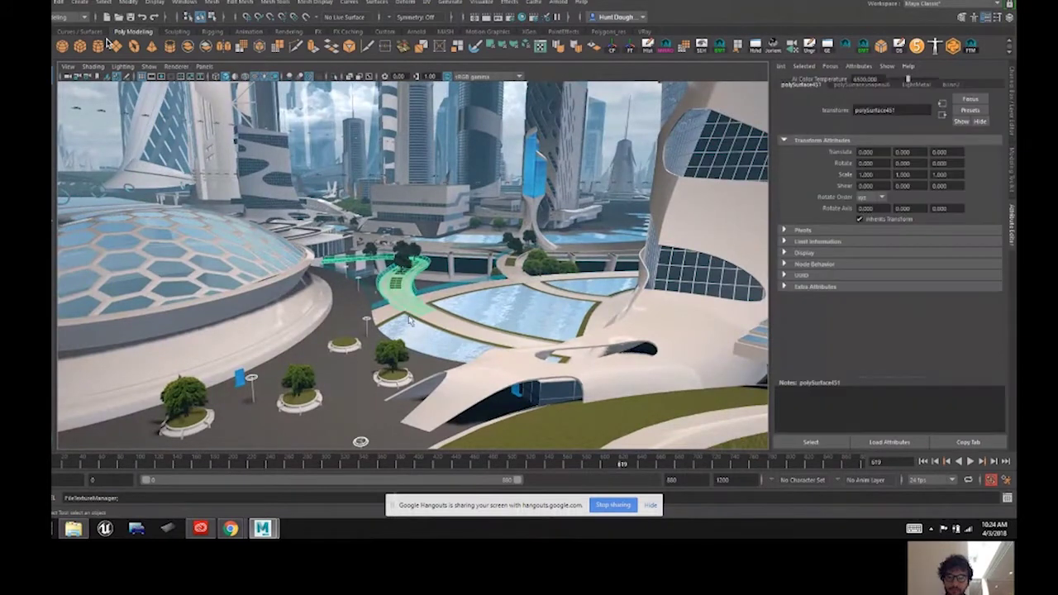
scroll(374, 276, "up", 4)
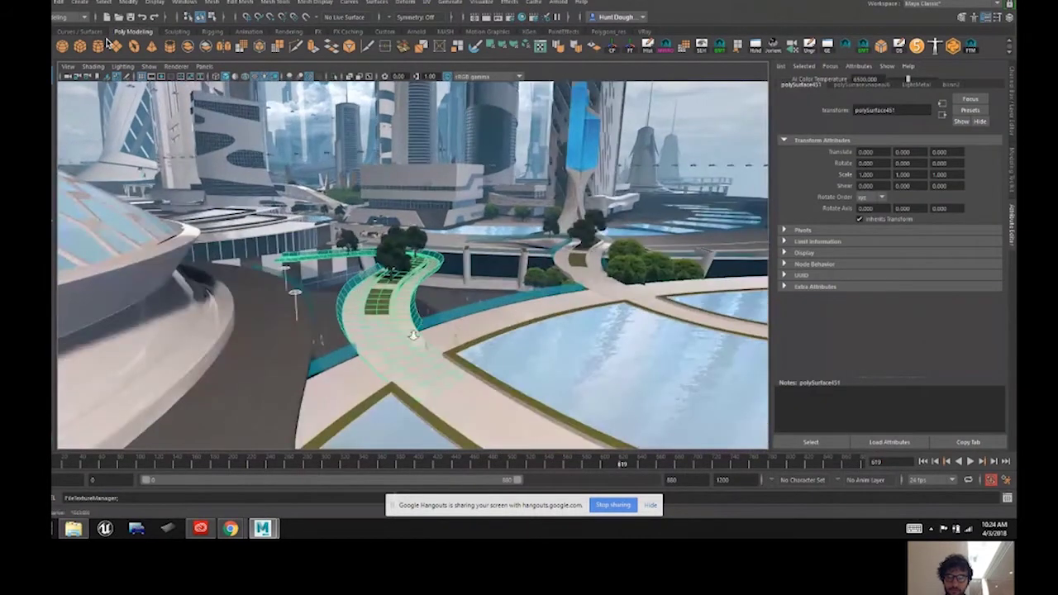
left_click_drag(419, 351, 373, 230, "alt")
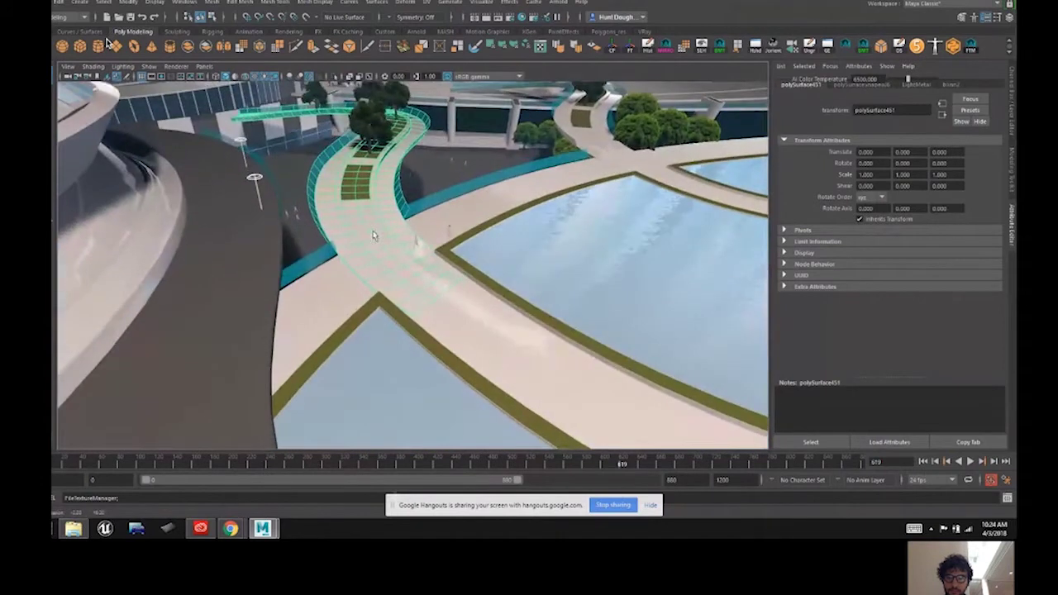
left_click_drag(388, 304, 381, 283, "alt")
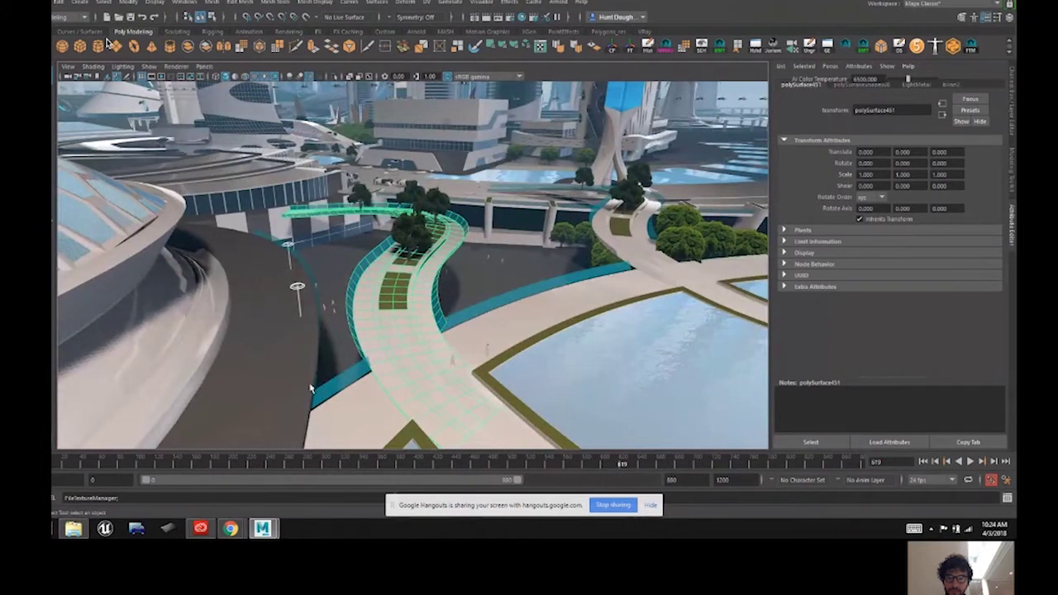
left_click(247, 237)
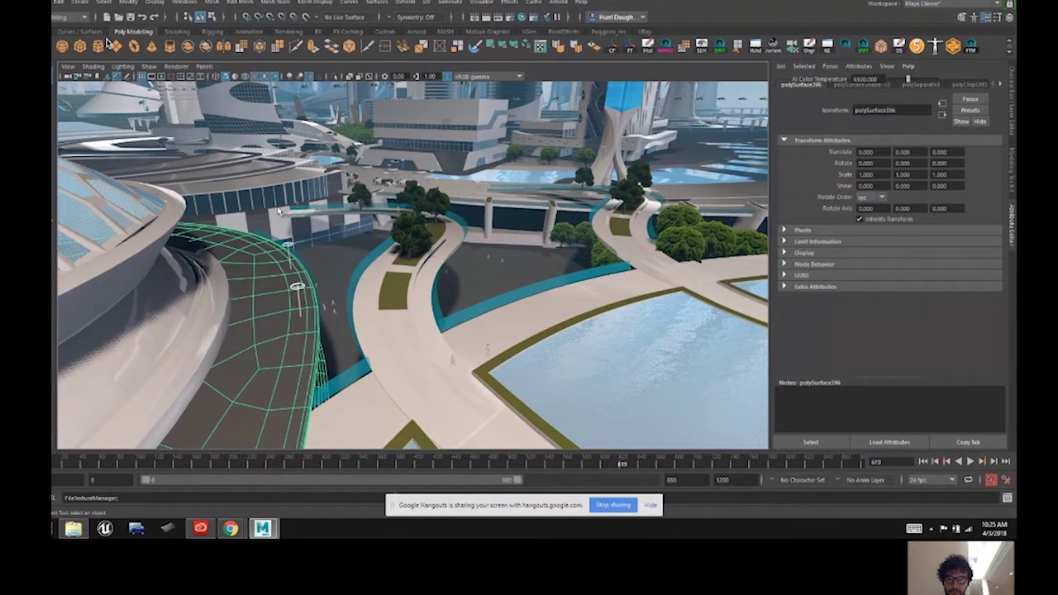
left_click(405, 356)
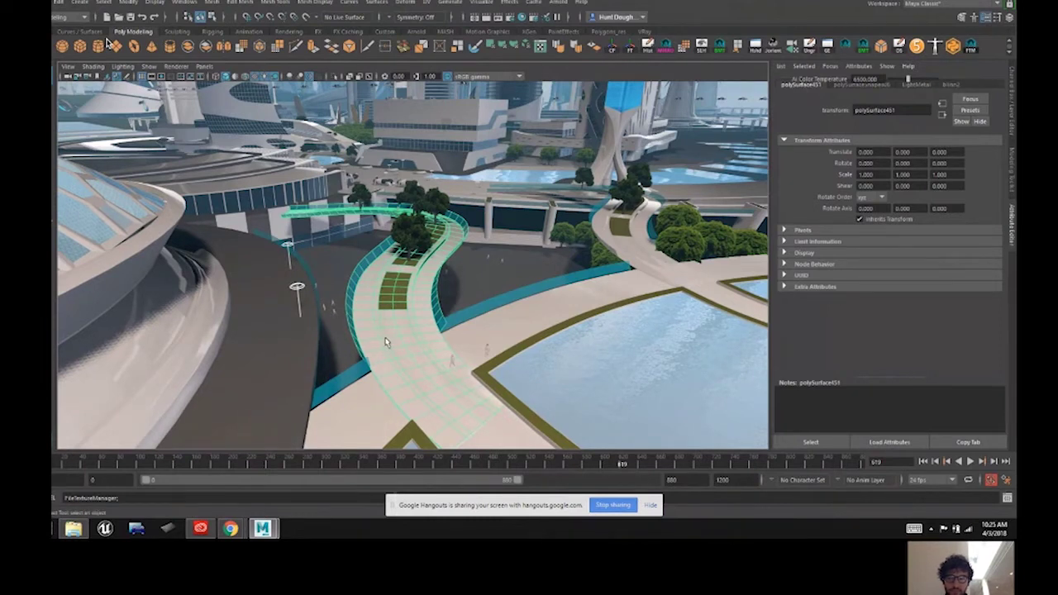
left_click_drag(391, 334, 476, 294, "alt")
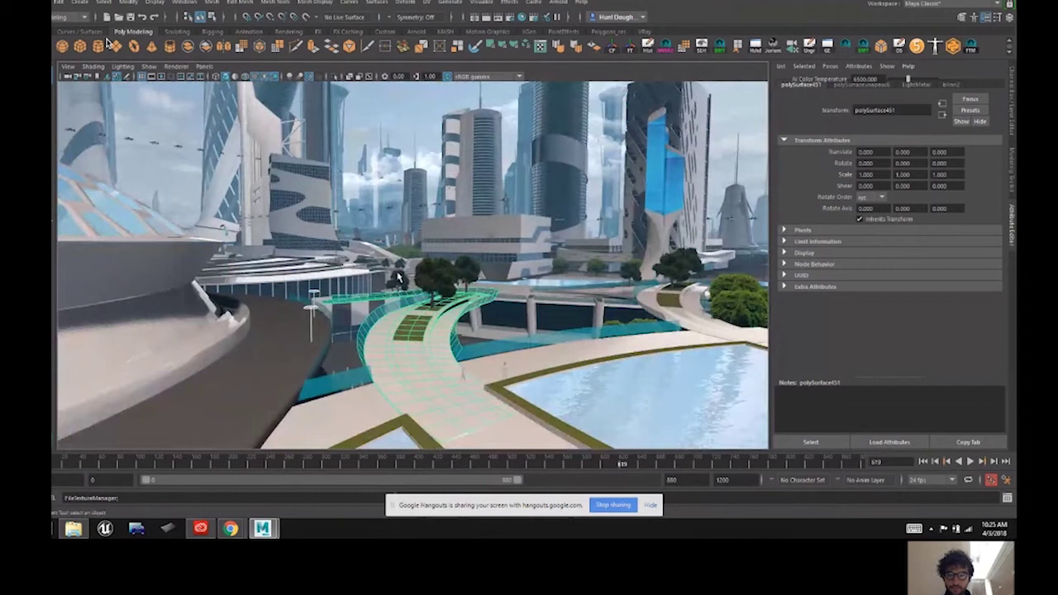
Step: Display the scene shaded without textures and examine the bare geometry of the walkways, pools and elevated road
key("5")
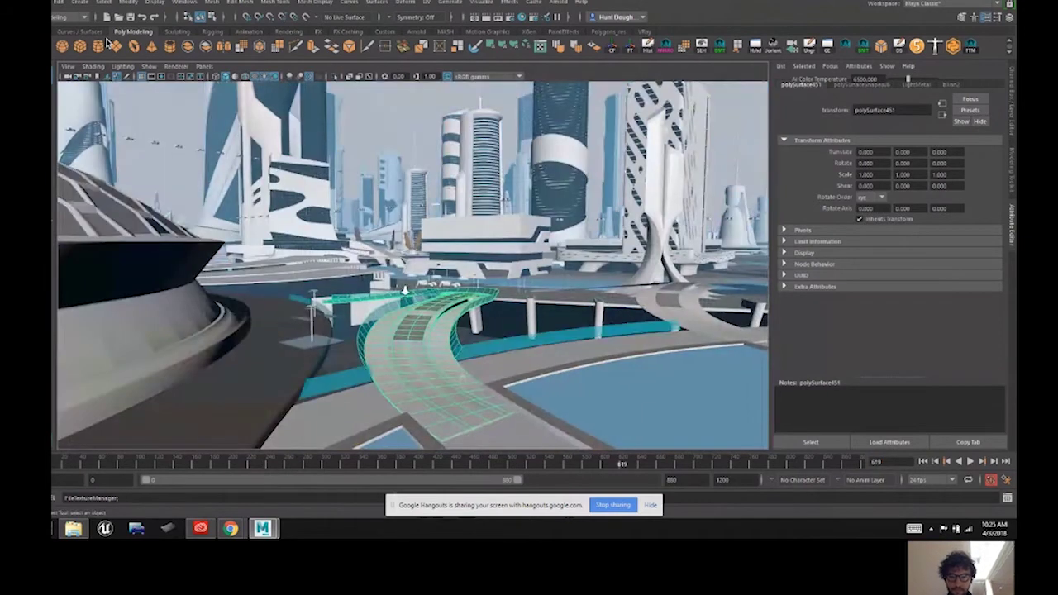
scroll(412, 314, "down", 1)
left_click_drag(369, 124, 373, 234, "alt")
mouse_move(389, 262)
middle_mouse_down("alt")
mouse_move(400, 213)
mouse_move(382, 232)
mouse_move(381, 216)
mouse_move(408, 255)
middle_mouse_up("alt")
left_click_drag(408, 255, 475, 279, "alt")
right_click_drag(475, 279, 385, 158, "alt")
middle_click_drag(386, 158, 372, 322, "alt")
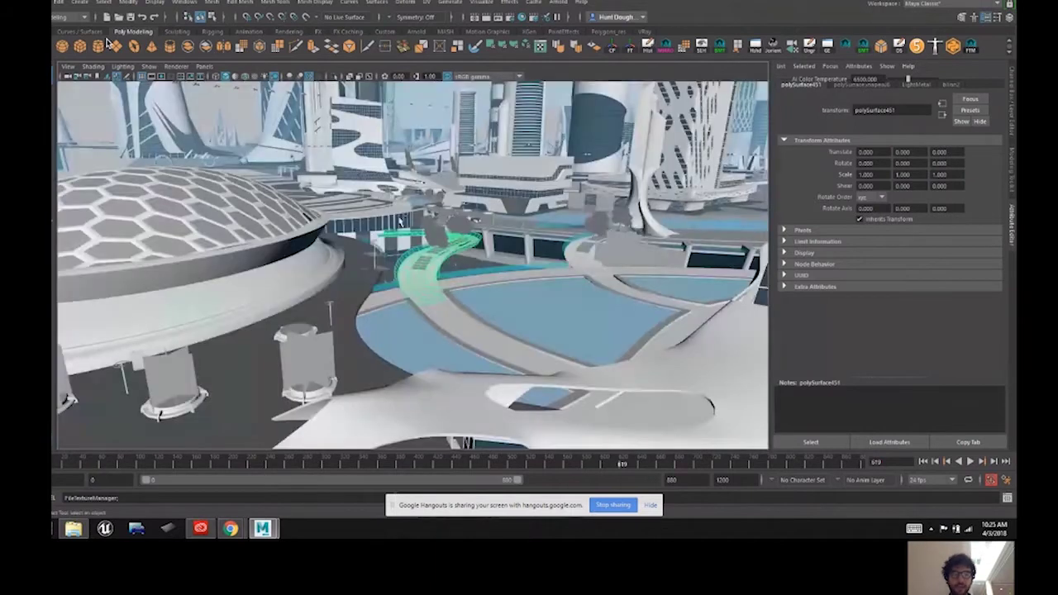
left_click(397, 331)
right_click_drag(397, 330, 425, 354, "alt")
middle_click_drag(363, 207, 367, 253, "alt")
right_click_drag(338, 240, 376, 267, "alt")
mouse_move(376, 269)
left_mouse_down("alt")
mouse_move(383, 317)
mouse_move(410, 304)
mouse_move(366, 285)
mouse_move(423, 295)
mouse_move(414, 262)
mouse_move(360, 257)
left_mouse_up("alt")
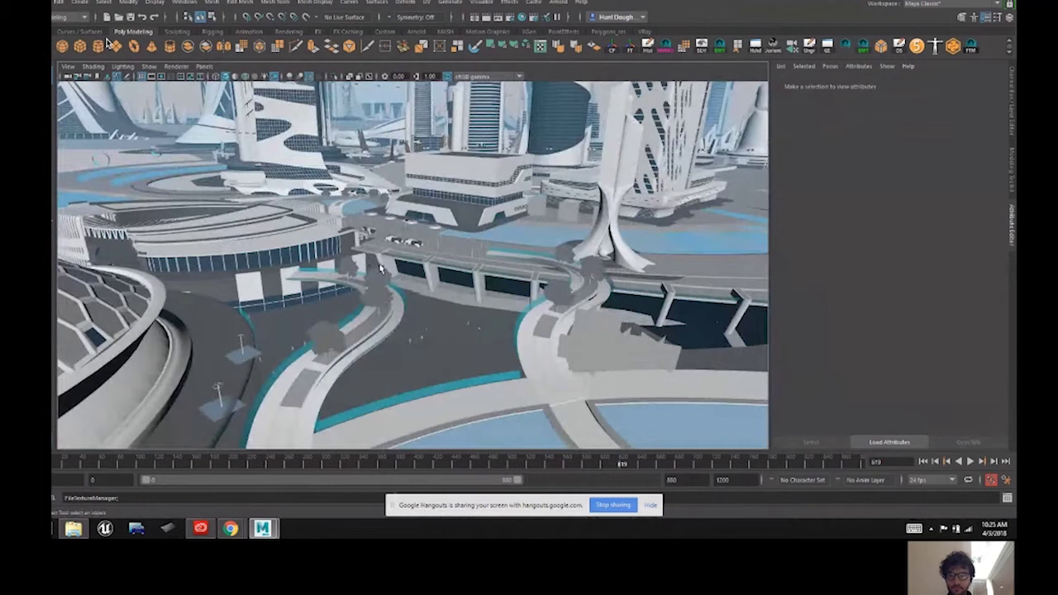
Step: Select a parked flying car and pieces of the elevated road beneath it to inspect them
left_click(409, 243)
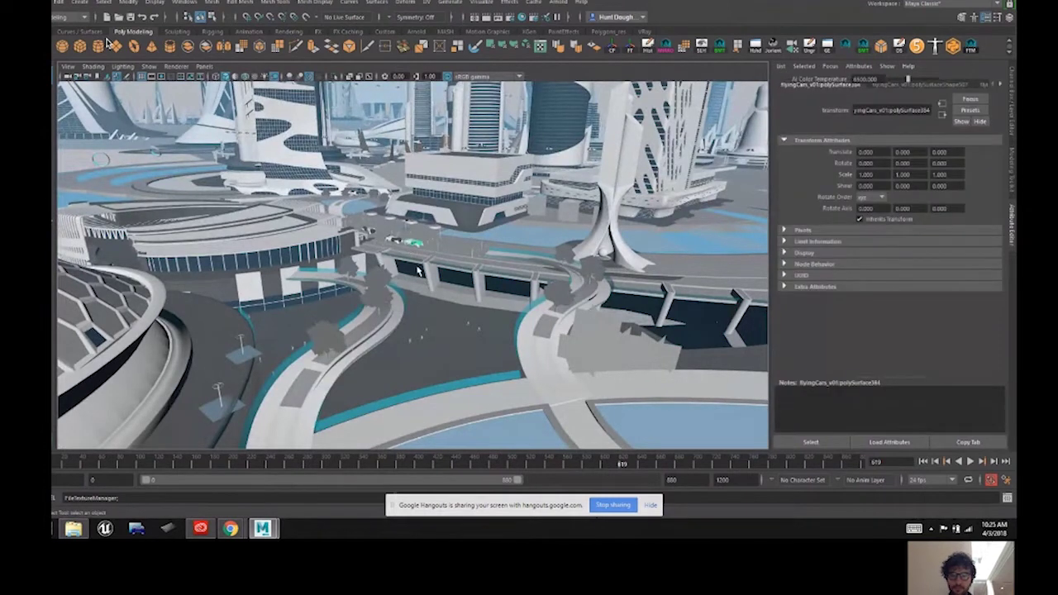
left_click(426, 279)
left_click(459, 295)
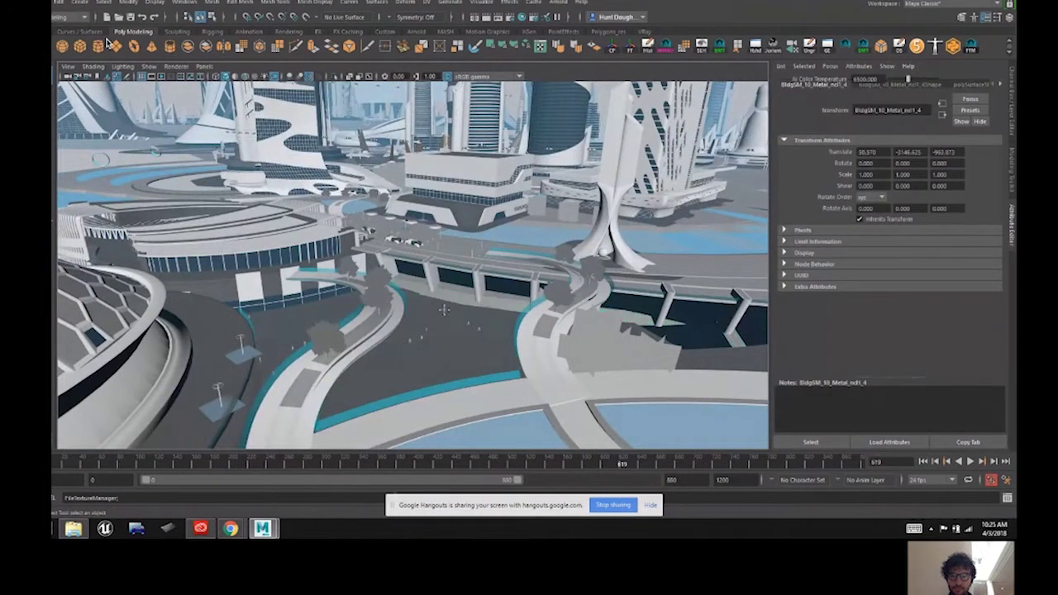
middle_click_drag(459, 295, 395, 272, "alt")
scroll(395, 272, "up", 4)
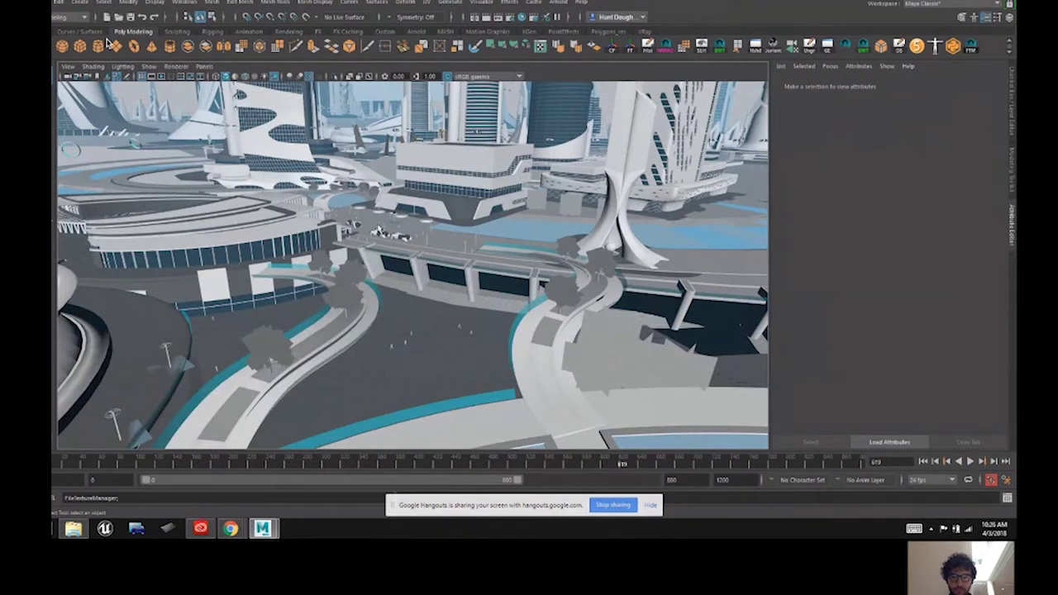
left_click(414, 245)
key("f")
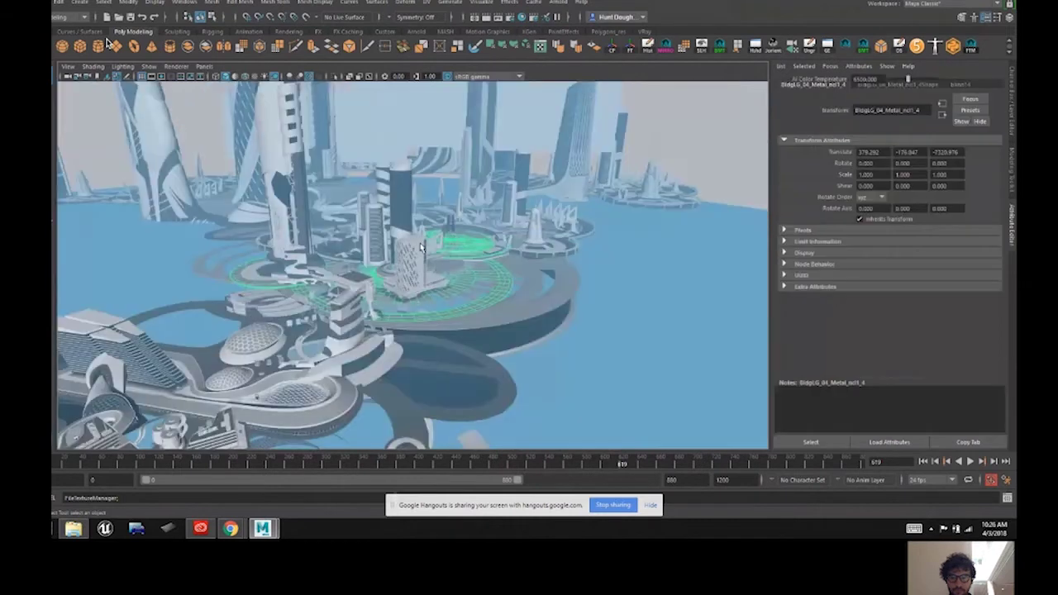
key("[")
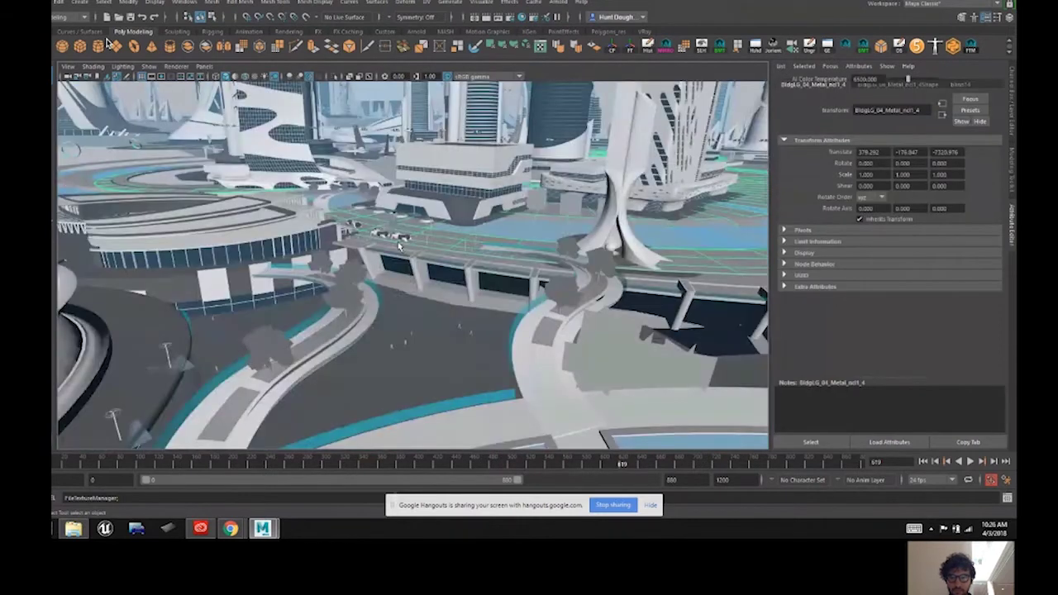
Step: Frame the parked flying car on the elevated plaza, orbit down to ground level and play the animation
left_click(397, 242)
key("f")
middle_click_drag(343, 122, 124, 169, "alt")
left_click_drag(330, 264, 345, 205, "alt")
left_click_drag(442, 210, 526, 201, "alt")
key("alt+v")
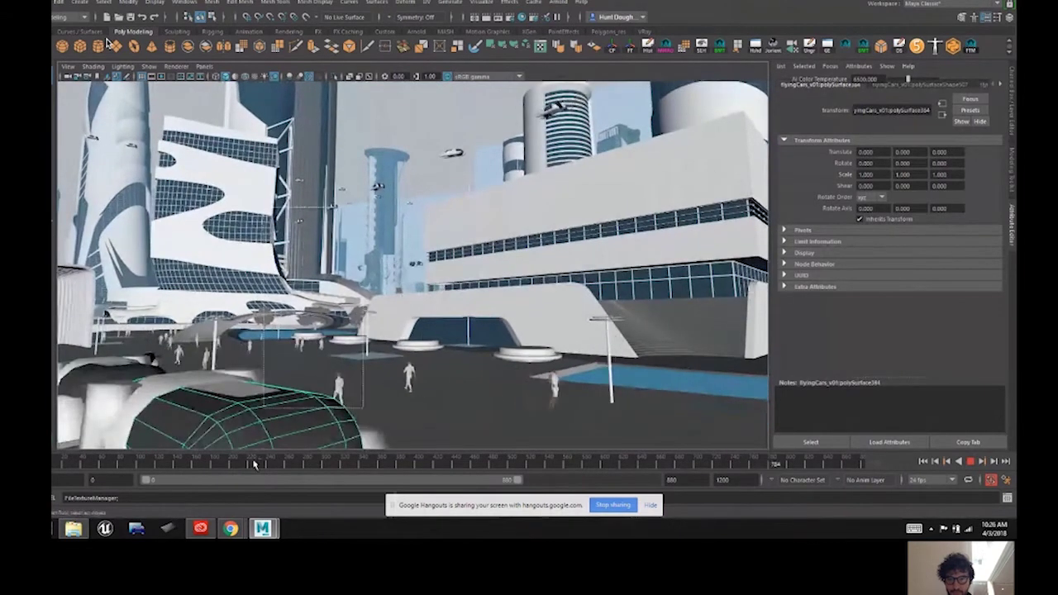
Step: Stop playback, clear the selection and examine the plaza, pedestrians and buildings around the parked cars
key("Escape")
left_click(477, 281)
right_click_drag(477, 281, 611, 318, "alt")
right_click_drag(489, 318, 428, 278, "alt")
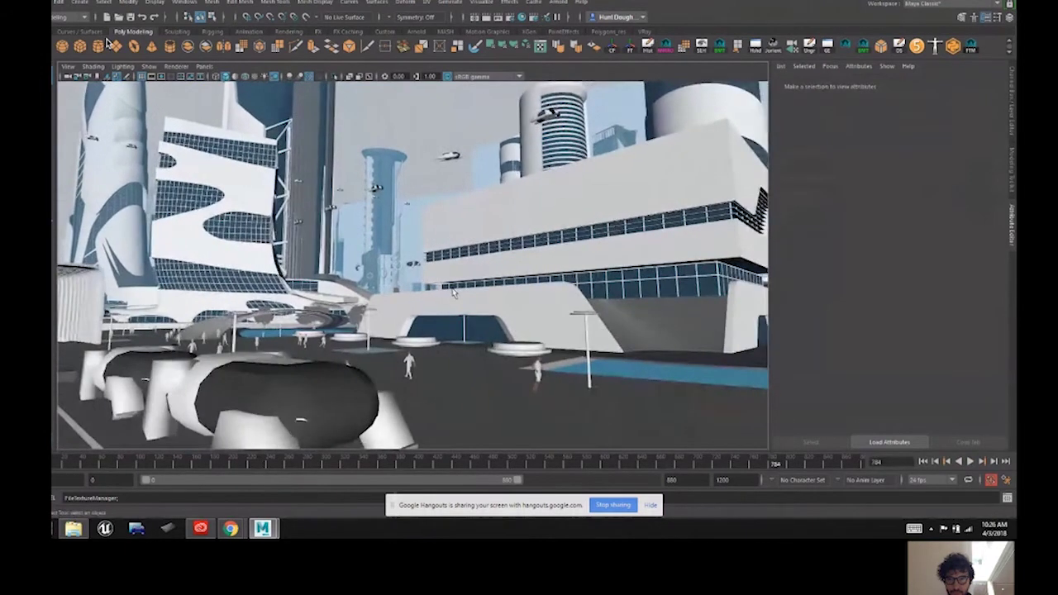
left_click_drag(453, 292, 413, 307, "alt")
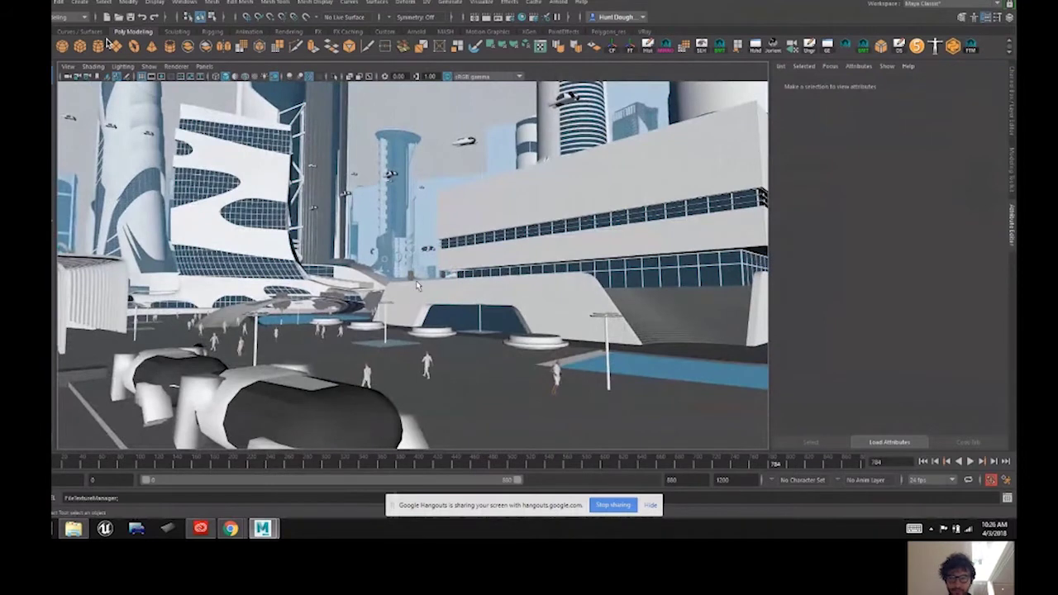
left_click_drag(417, 284, 463, 288, "alt")
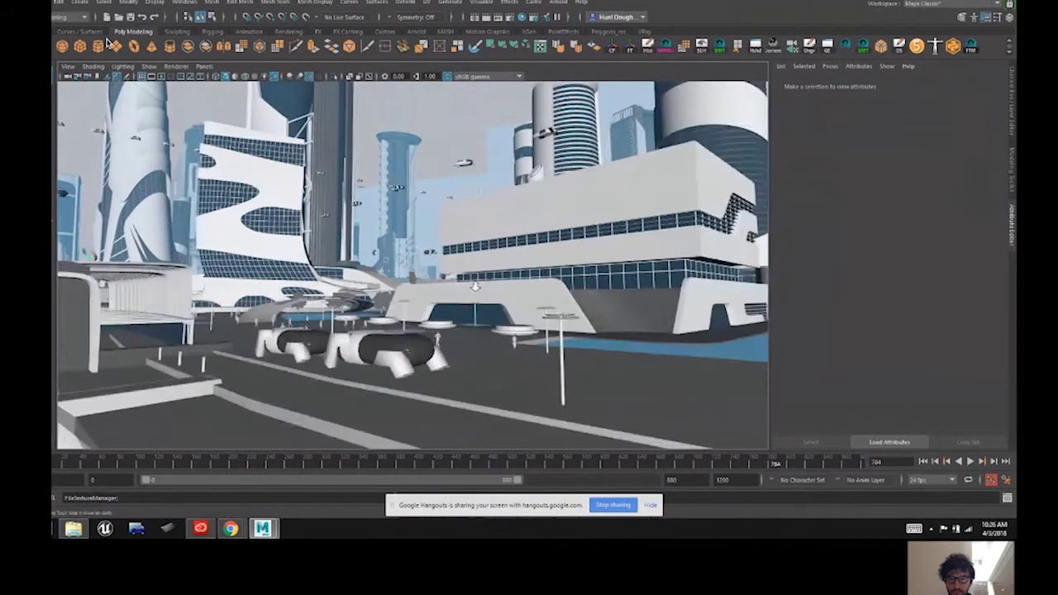
Step: Compare a wide view of the whole district with a closer overhead view of the plaza and parked cars
scroll(473, 278, "down", 4)
right_click_drag(473, 279, 396, 225, "alt")
left_click_drag(396, 225, 386, 244, "alt")
right_click_drag(388, 244, 493, 312, "alt")
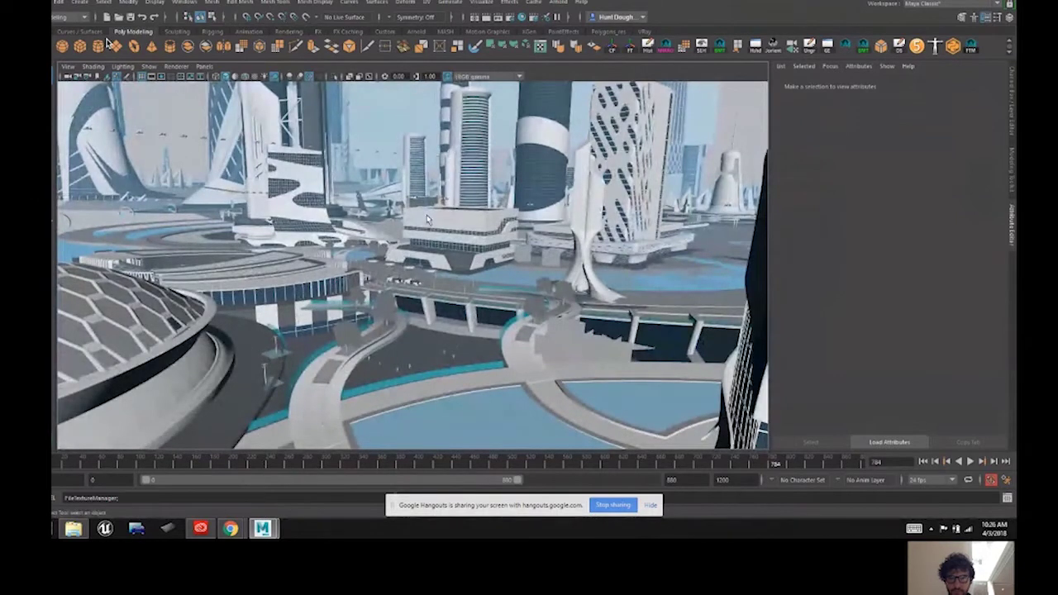
middle_click_drag(427, 219, 405, 222, "alt")
left_click_drag(403, 219, 547, 274, "alt")
scroll(480, 263, "up", 5)
left_click_drag(480, 263, 459, 243, "alt")
Step: Look through the shot's Shake_camShape camera again and play the untextured animation from an early frame
left_click(207, 66)
mouse_move(281, 78)
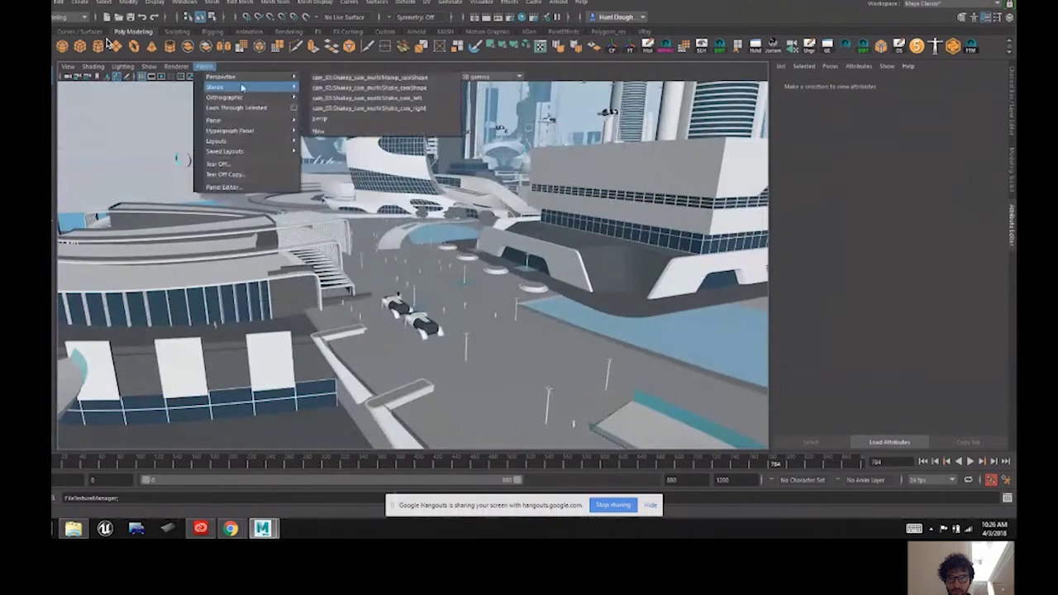
left_click(322, 89)
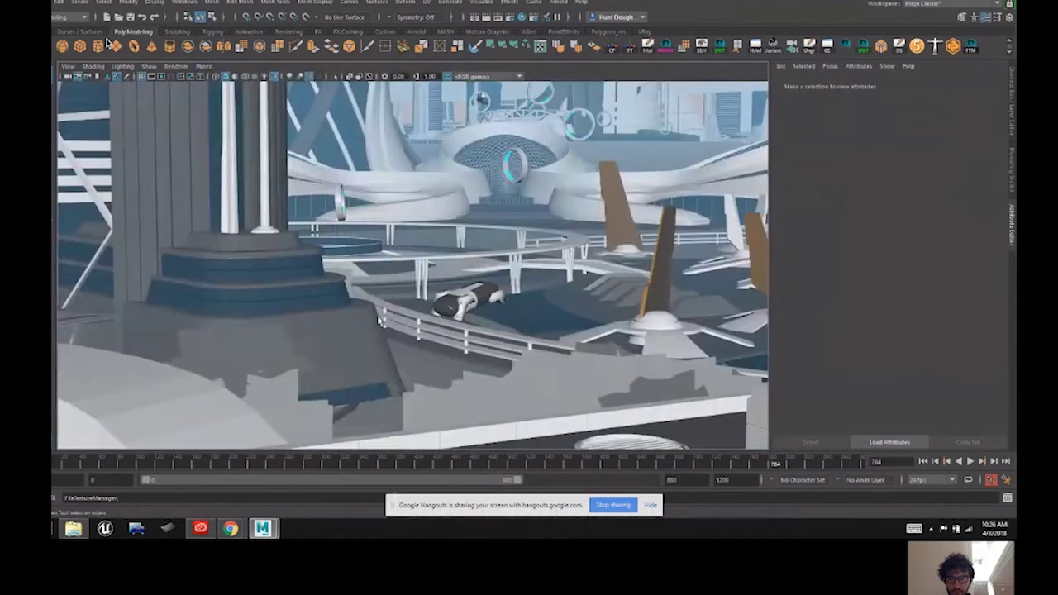
left_click_drag(499, 463, 176, 445)
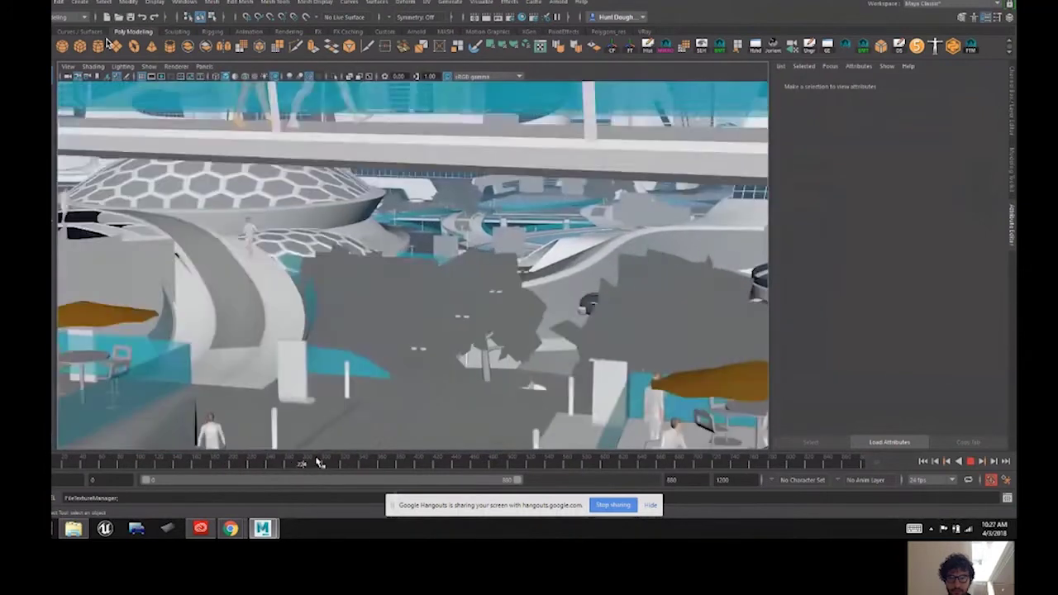
Step: Stop the shot at frame 129 and select the complete terraced building beside the street, up to its BldgSM_011 parent
left_click(164, 463)
key("Escape")
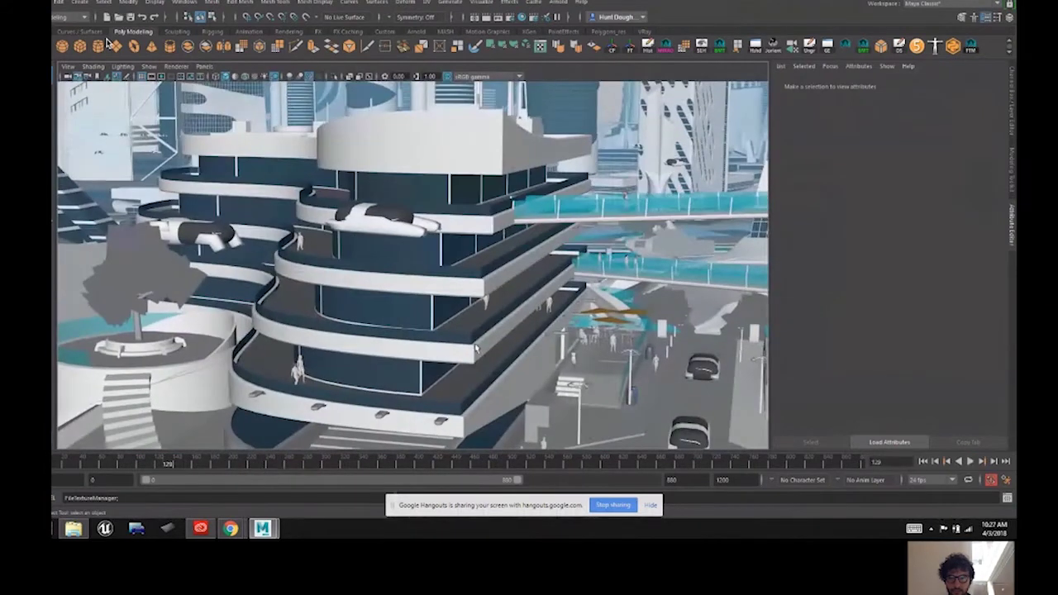
left_click(438, 320)
key("Up")
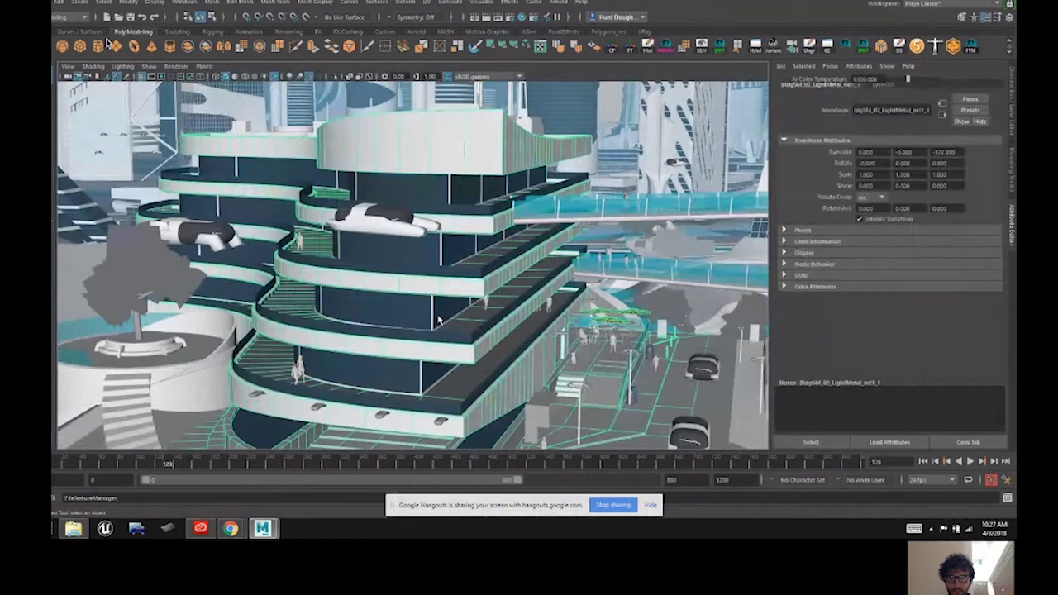
key("Up")
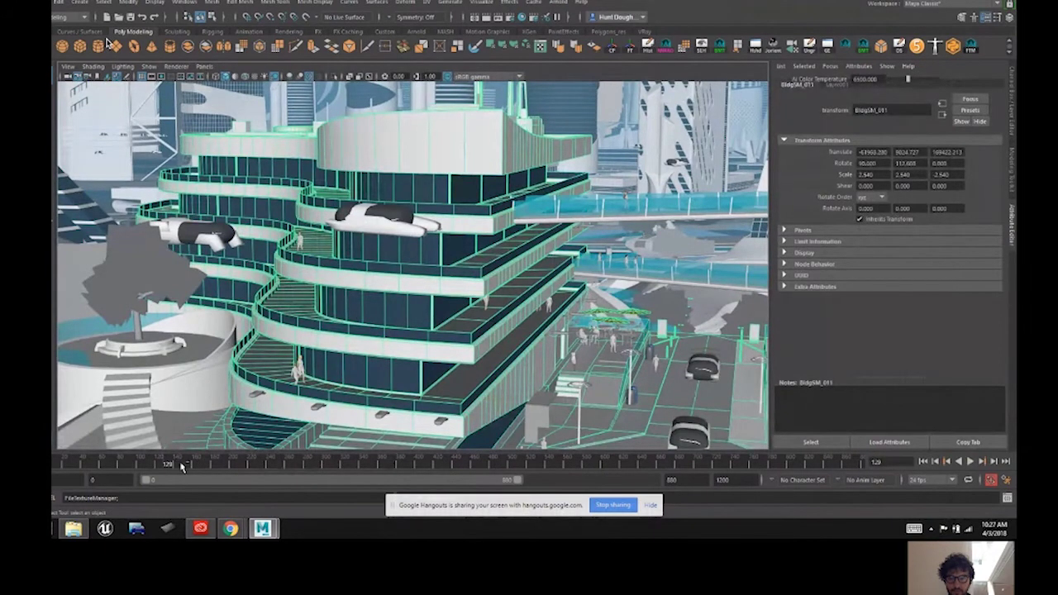
Step: Scrub through the rest of the animation to its final frames, following the flying car past the plaza towers
mouse_move(189, 467)
left_mouse_down()
mouse_move(330, 477)
mouse_move(467, 454)
left_mouse_up()
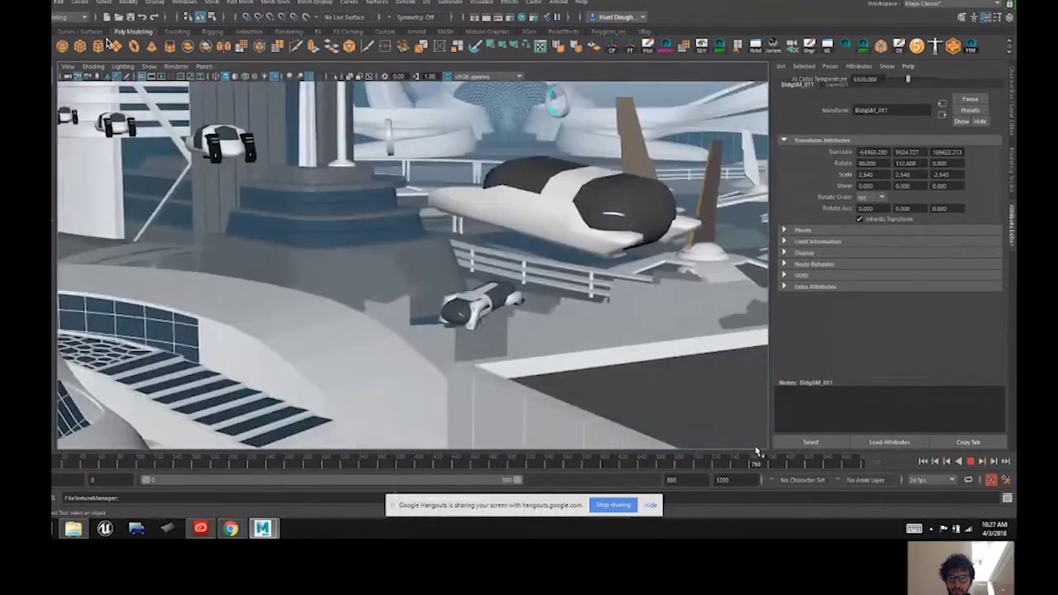
left_click_drag(757, 452, 777, 445)
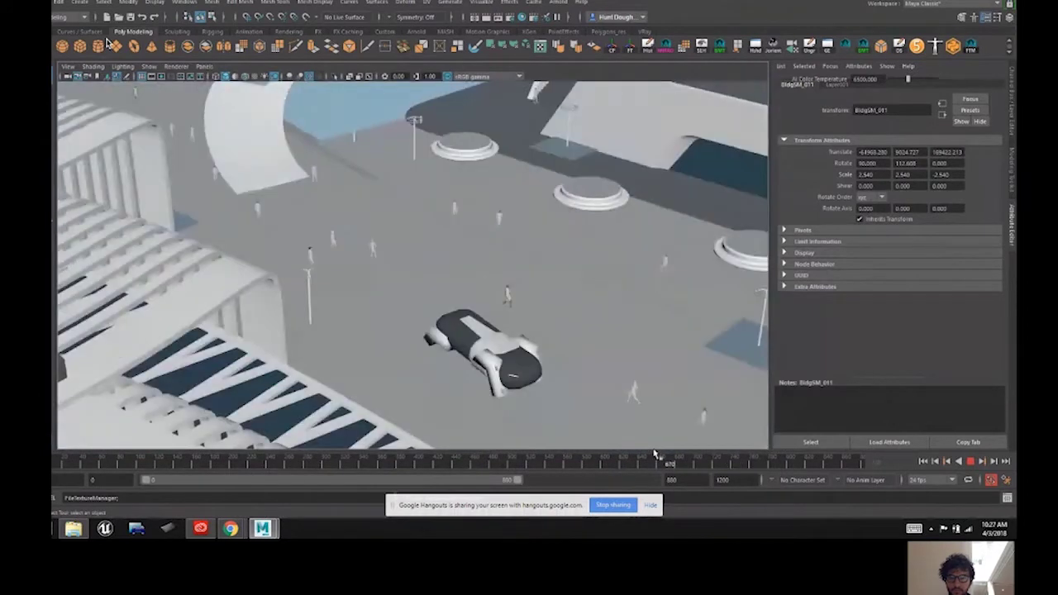
left_click_drag(708, 454, 754, 454)
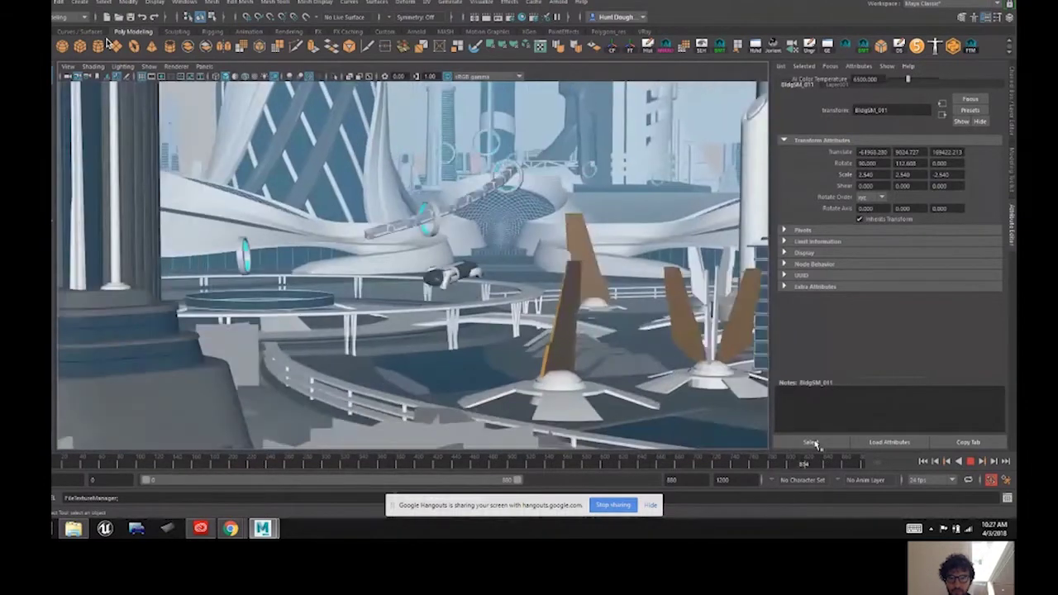
left_click_drag(815, 444, 831, 445)
left_click_drag(806, 439, 652, 446)
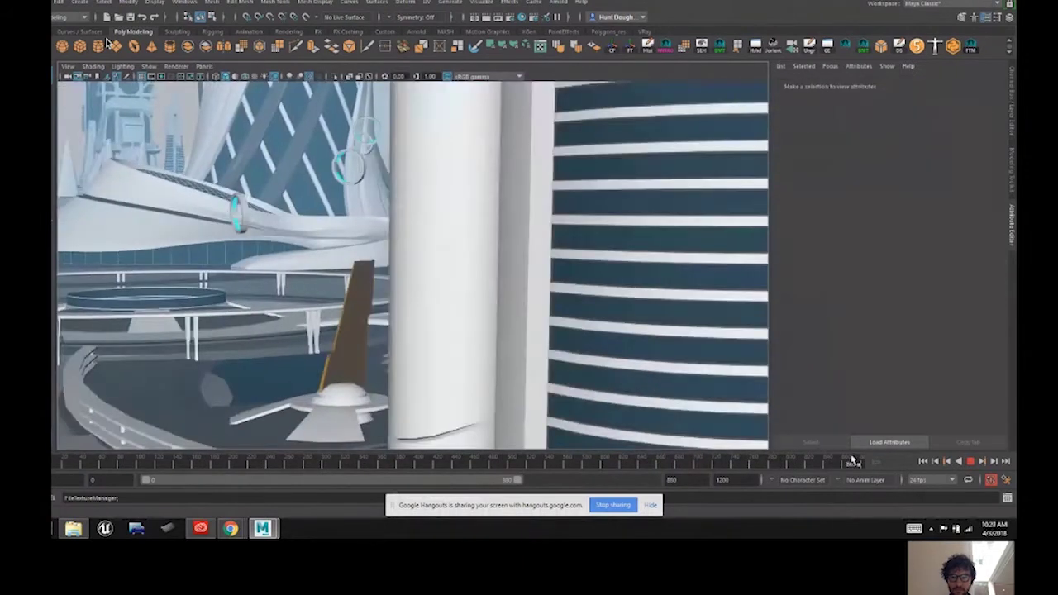
mouse_move(851, 459)
left_mouse_down()
mouse_move(656, 435)
mouse_move(823, 463)
left_mouse_up()
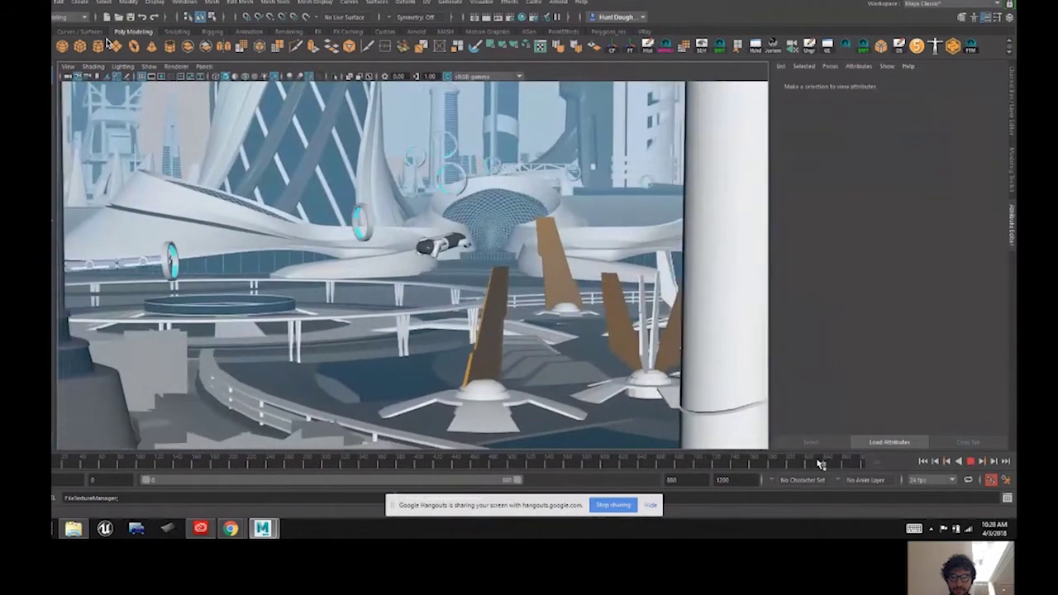
Step: Select the whole diagonal-lattice tower TowerLG_02 and reposition it behind the brown-finned structures in the shot's closing frames
left_click(382, 165)
key("Up")
key("w")
middle_click_drag(441, 296, 427, 147)
left_click_drag(325, 242, 354, 277)
middle_click_drag(353, 277, 835, 258)
left_click_drag(756, 334, 729, 324)
key("e")
key("w")
middle_click_drag(732, 321, 561, 362)
left_click_drag(542, 376, 582, 439)
Step: Scale the relocated lattice tower uniformly to 1.761 and replay the closing frames to check the composition
key("r")
left_click_drag(577, 394, 268, 344)
key("alt+v")
key("alt+v")
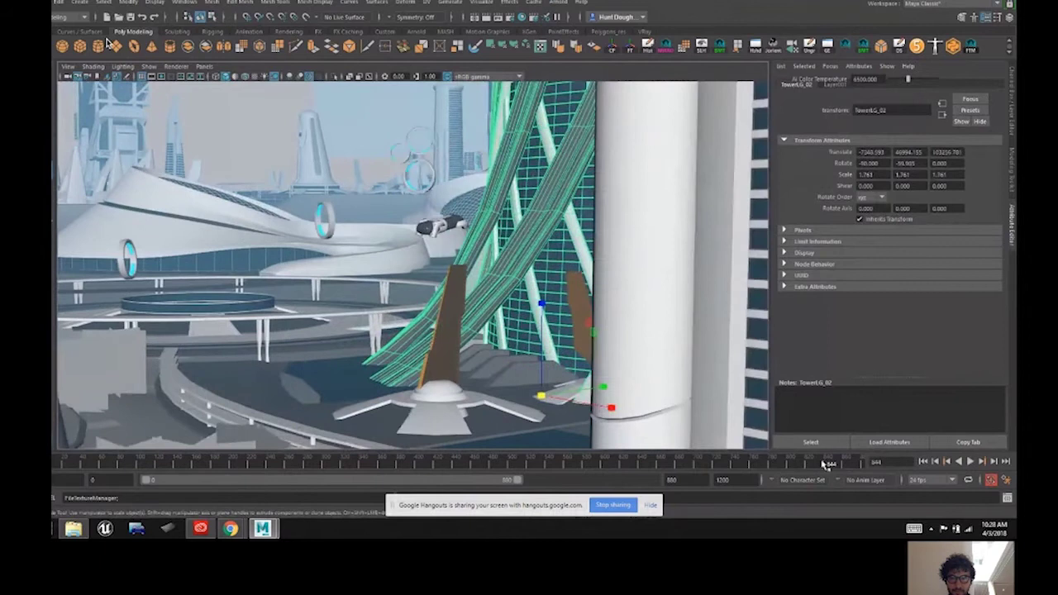
left_click_drag(819, 464, 749, 465)
key("alt+v")
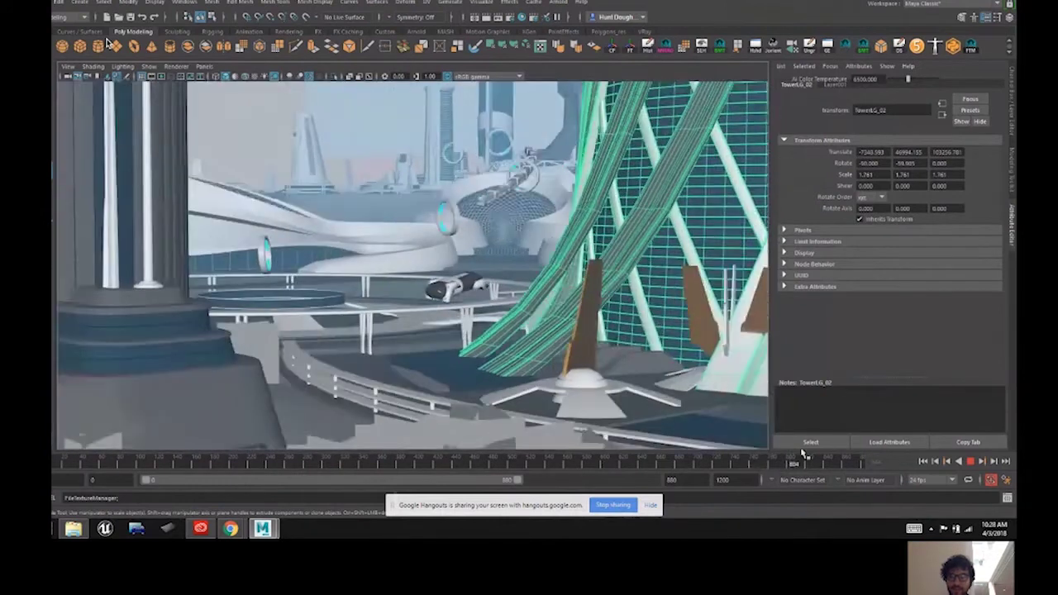
Step: Clear the tower selection, replay the shot from earlier in the timeline and stop at frame 177
key("Escape")
key("q")
left_click(589, 216)
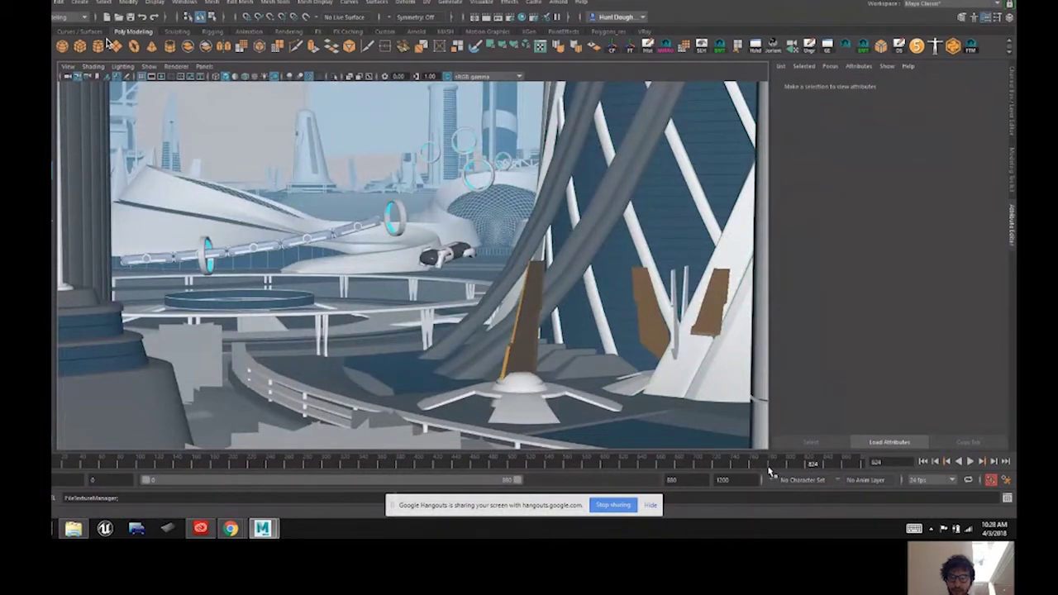
key("alt+v")
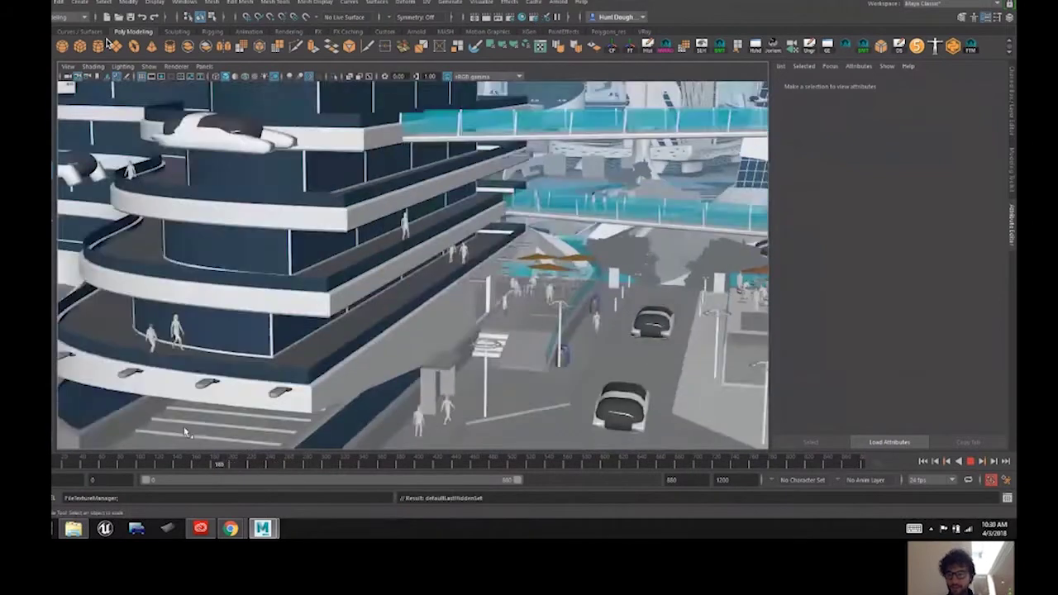
key("Escape")
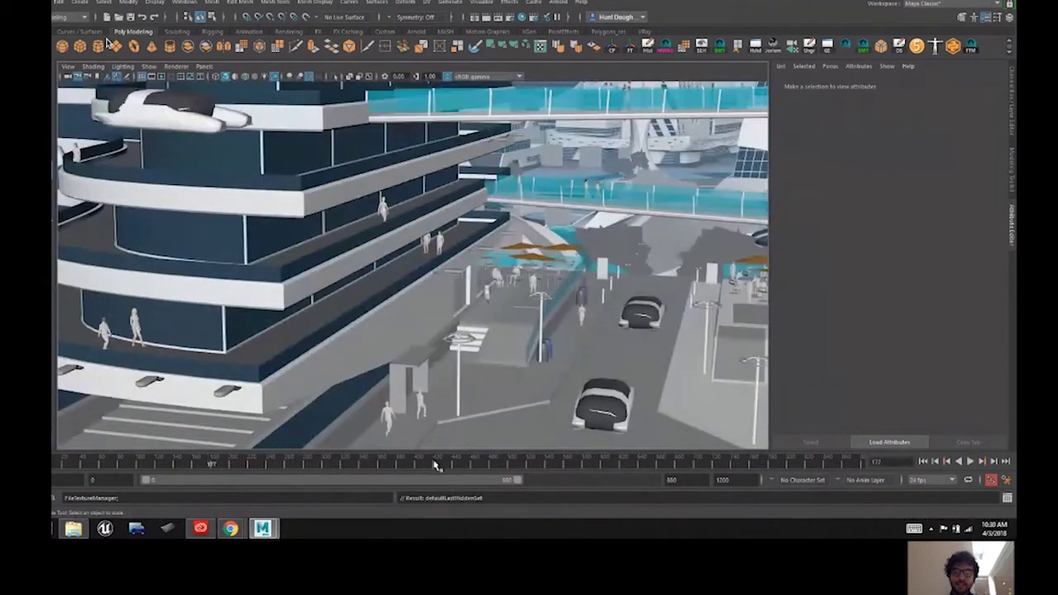
Step: Scrub ahead to the shot's closing frames, then play the middle section over the bridges, ponds and plaza
left_click_drag(218, 466, 383, 473)
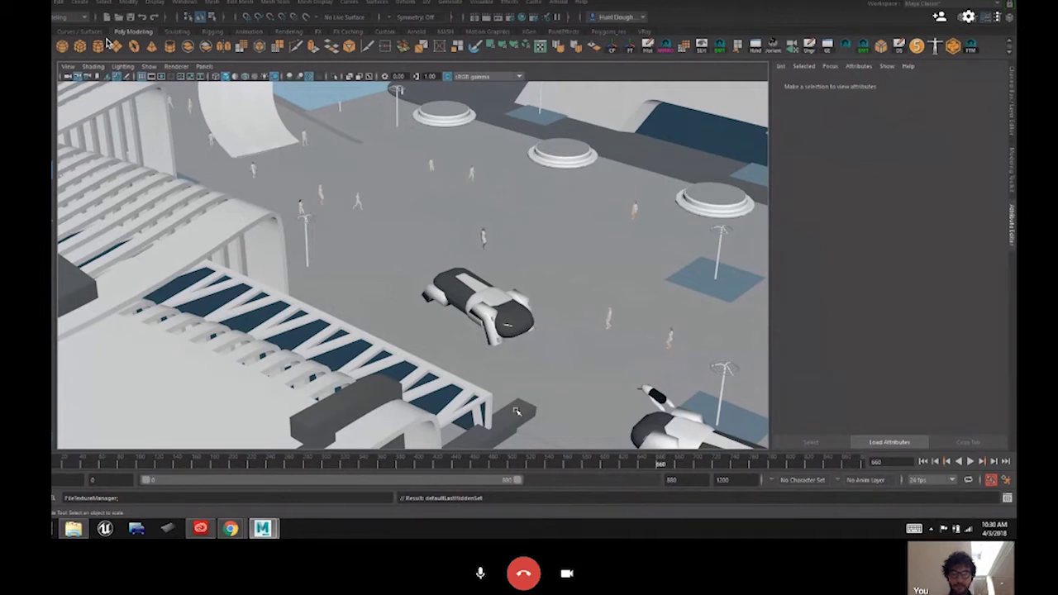
left_click_drag(663, 465, 785, 462)
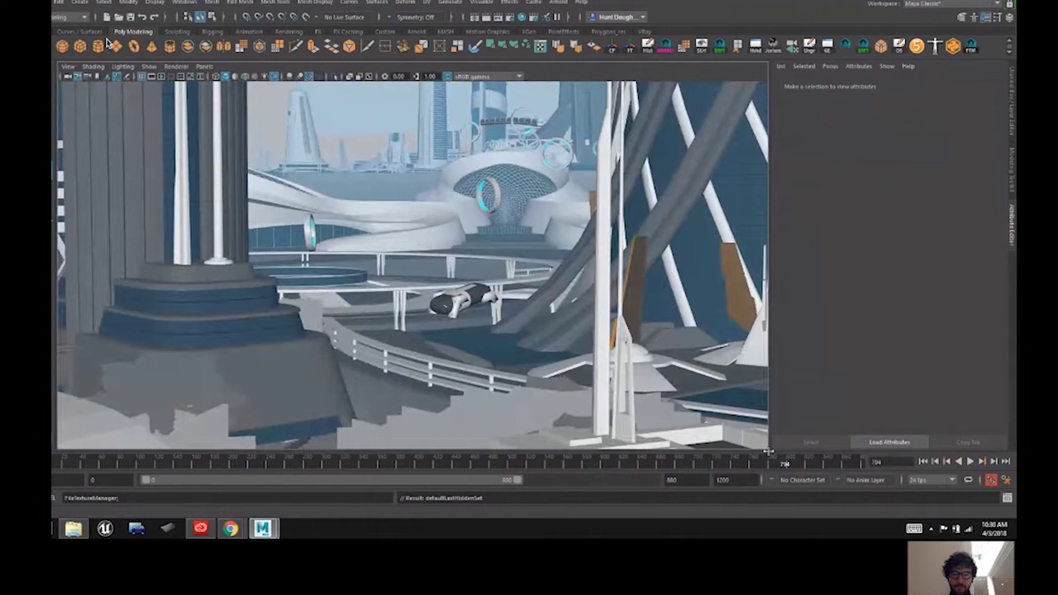
left_click_drag(785, 463, 822, 460)
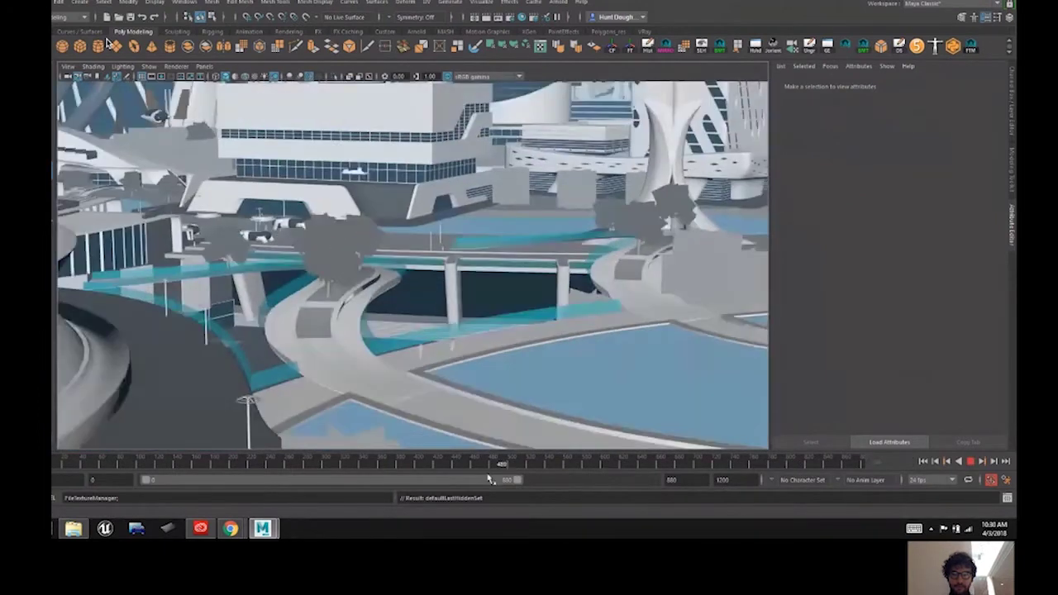
key("alt+v")
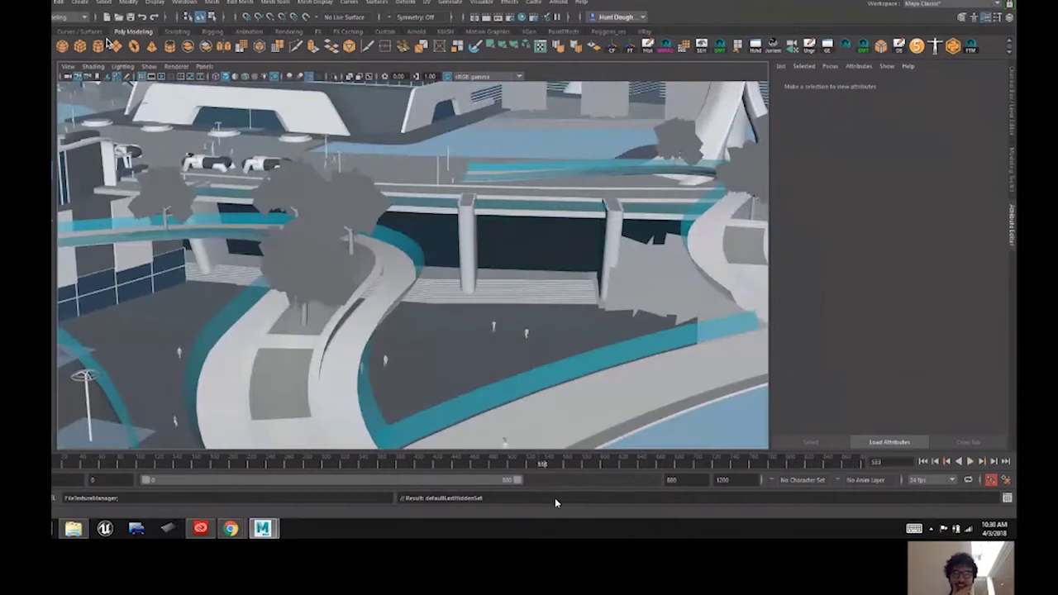
key("alt+v")
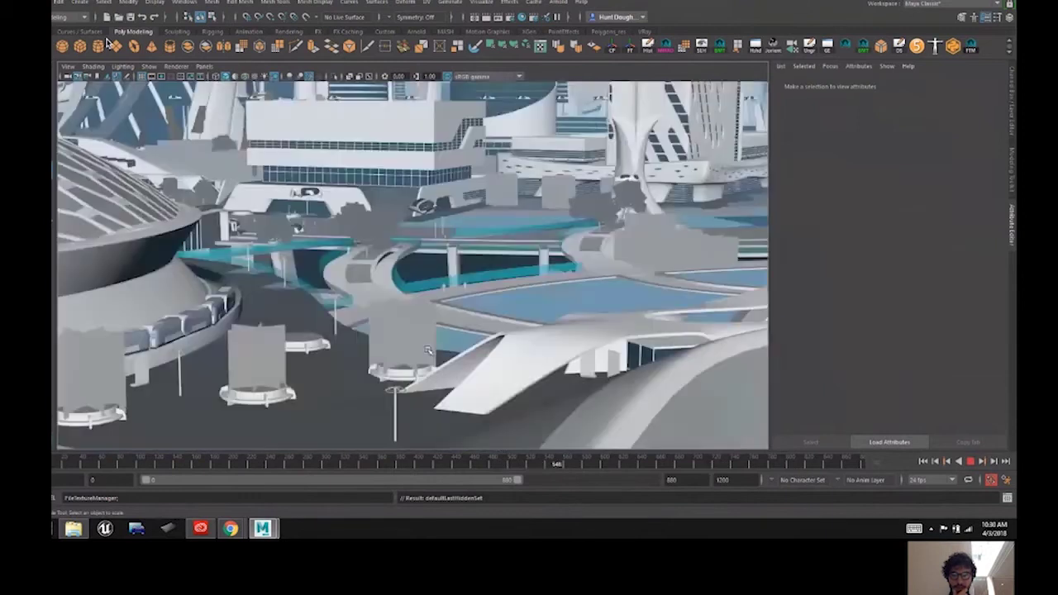
key("alt+v")
Step: Switch from the shot camera to the perspective view and frame the plaza, the block-shaped building and surrounding towers
left_click(449, 305)
key("space")
left_click_drag(450, 308, 450, 277)
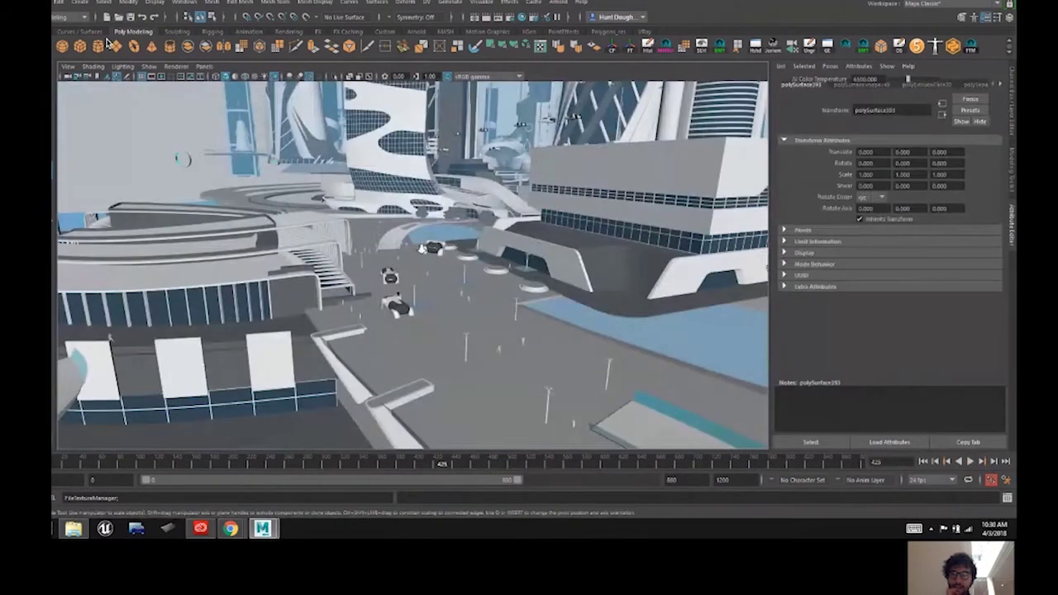
right_click_drag(422, 247, 402, 283, "alt")
left_click_drag(401, 283, 418, 317, "alt")
middle_click_drag(417, 316, 404, 246, "alt")
Step: Select the whole group of the white building with organic window openings, view it from above and clear the selection
key("q")
left_click(364, 226)
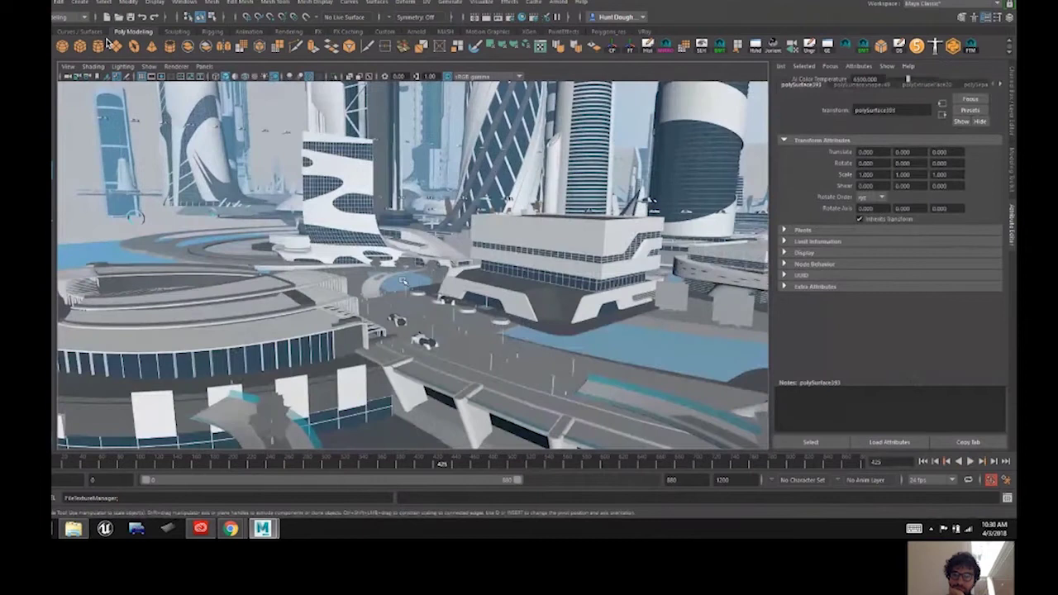
key("ctrl+g")
key("w")
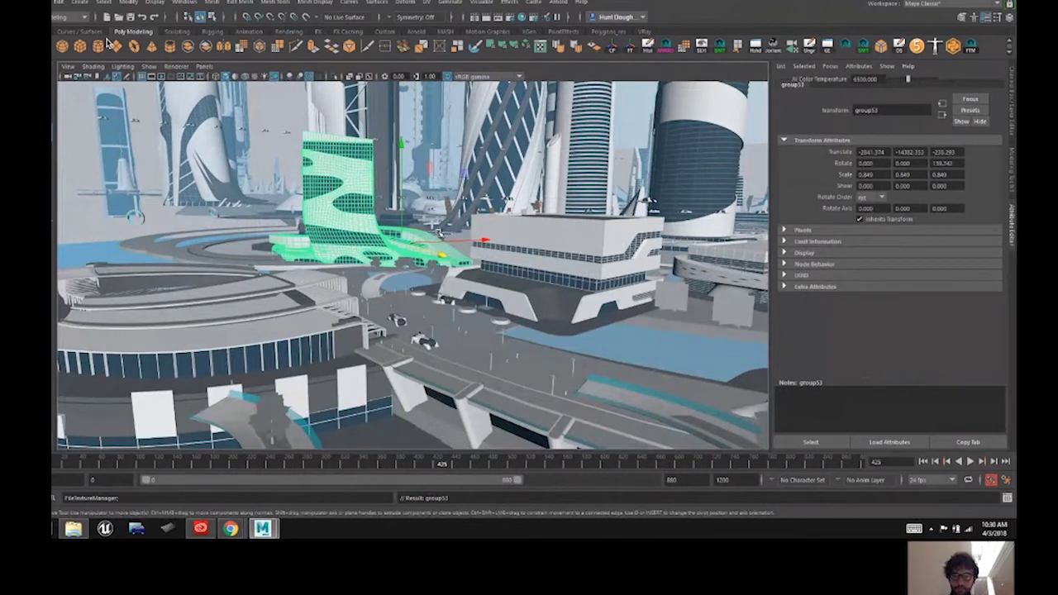
left_click_drag(464, 204, 467, 260, "alt")
left_click(468, 261)
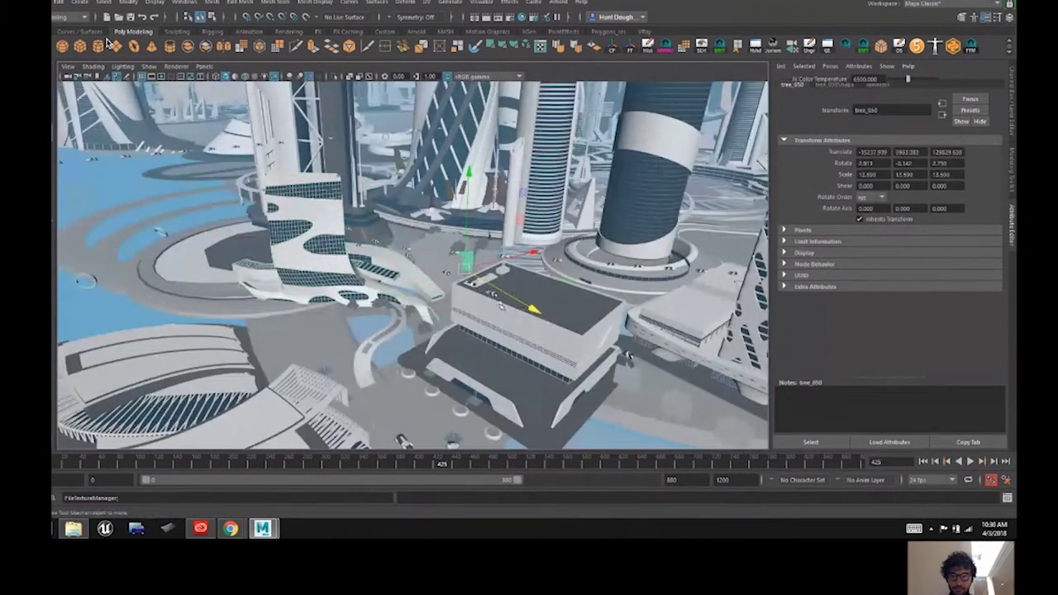
left_click(529, 317)
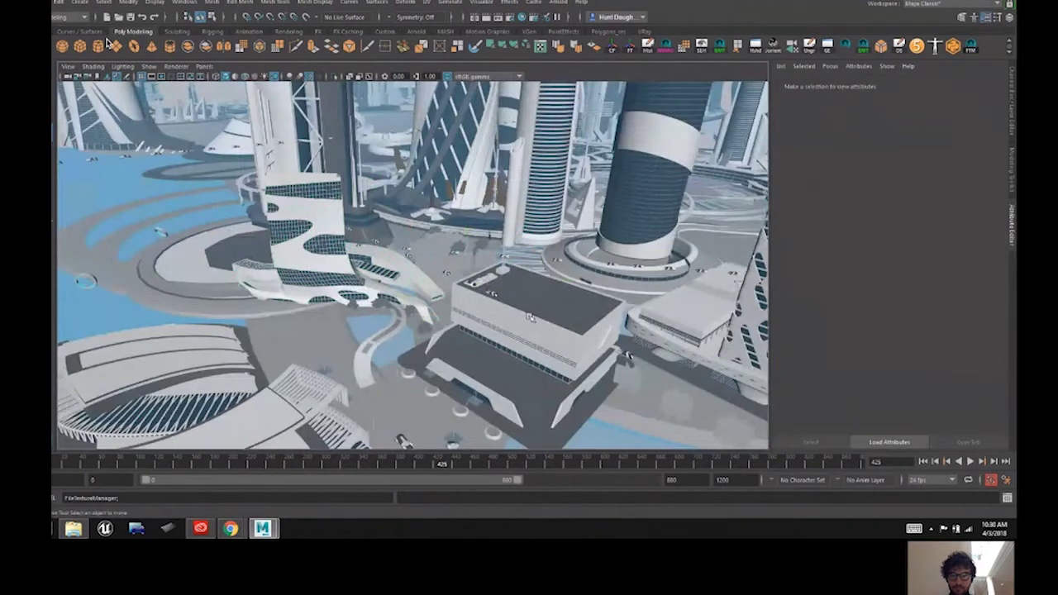
Step: Examine the block-shaped building and the parked cars on its plaza from above and from a lower angle
left_click_drag(530, 318, 552, 327, "alt")
right_click_drag(552, 327, 570, 310, "alt")
left_click_drag(512, 302, 471, 279, "alt")
middle_click_drag(472, 279, 552, 235, "alt")
left_click_drag(552, 309, 519, 284, "alt")
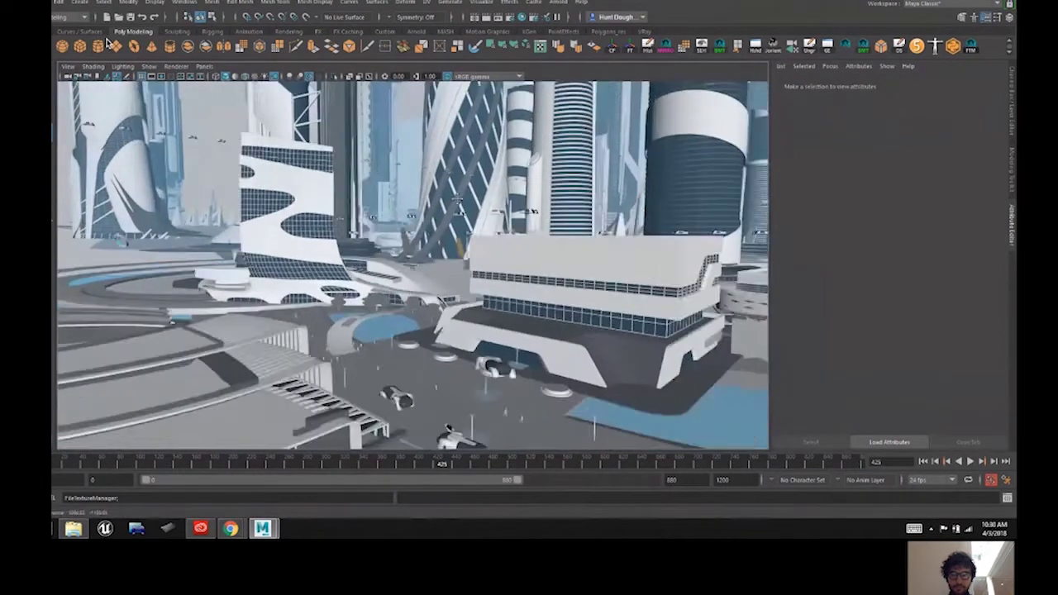
middle_click_drag(519, 284, 493, 261, "alt")
left_click_drag(493, 260, 522, 266, "alt")
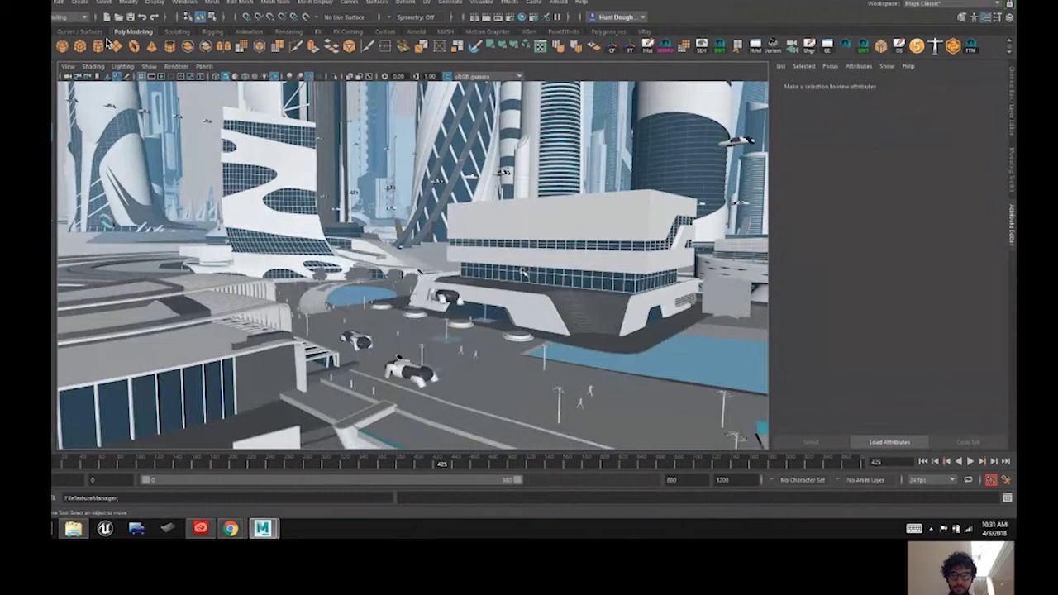
Step: Examine the open ground and flying cars between the tower bases from a closer overhead view
left_click_drag(523, 272, 473, 300, "alt")
right_click_drag(472, 300, 570, 355, "alt")
left_click(479, 290)
key("q")
left_click(537, 352)
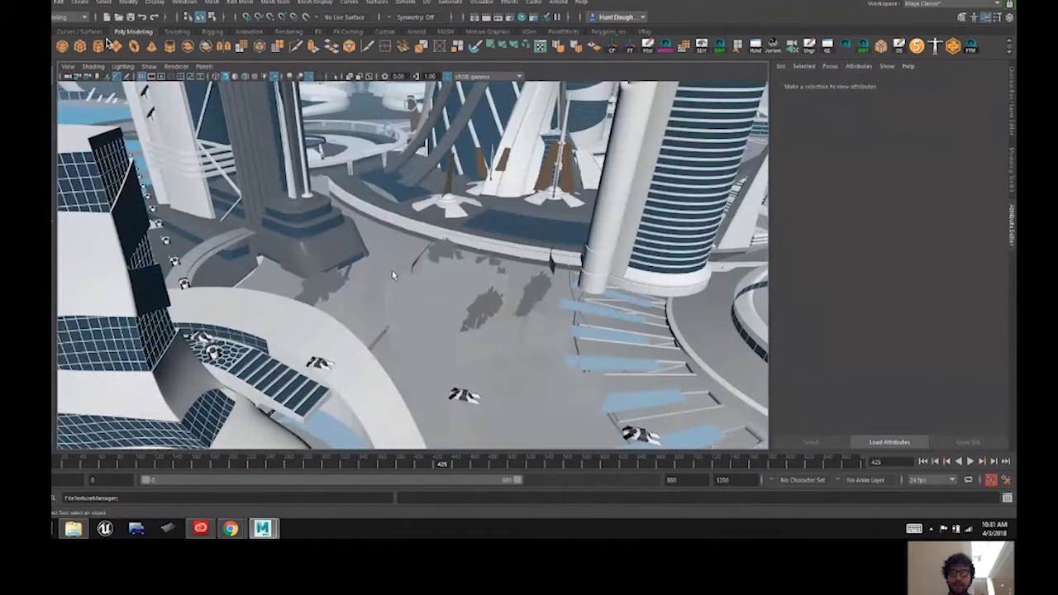
key("XF86AudioRaiseVolume")
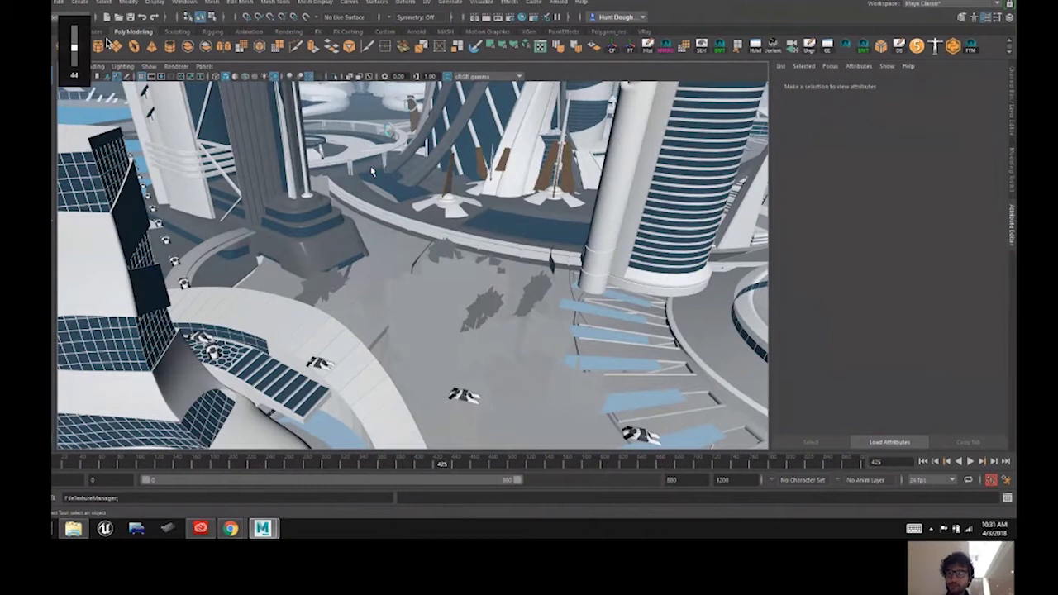
Step: Examine the untextured plaza around the curved ramp, pond and round planters in front of the block-shaped building
left_click_drag(507, 338, 570, 289, "alt")
right_click_drag(570, 289, 499, 288, "alt")
left_click_drag(499, 290, 526, 342, "alt")
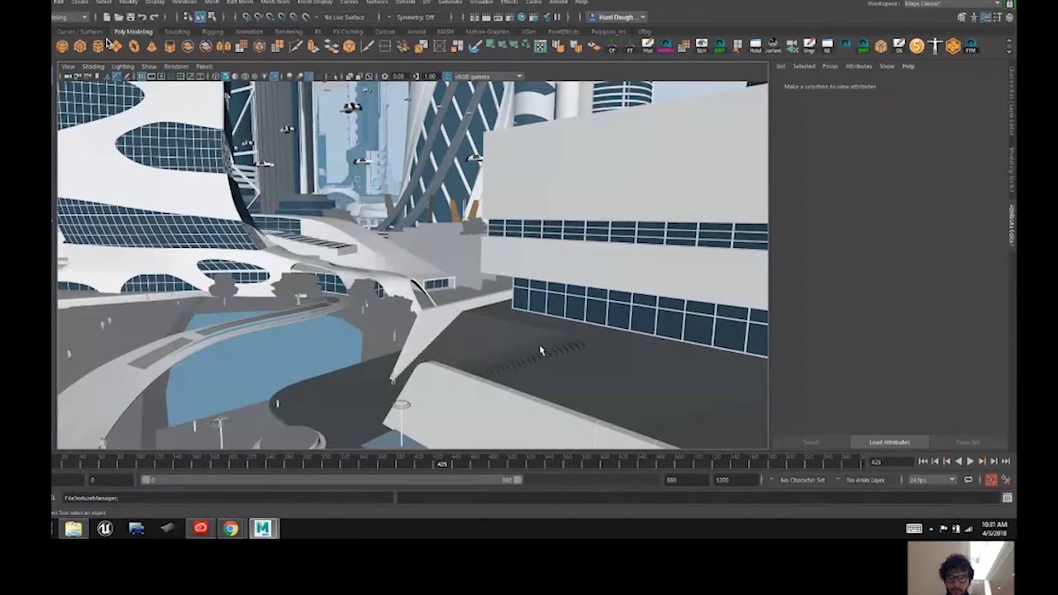
left_click_drag(527, 345, 570, 355, "alt")
right_click_drag(570, 356, 598, 361, "alt")
middle_click_drag(598, 361, 546, 344, "alt")
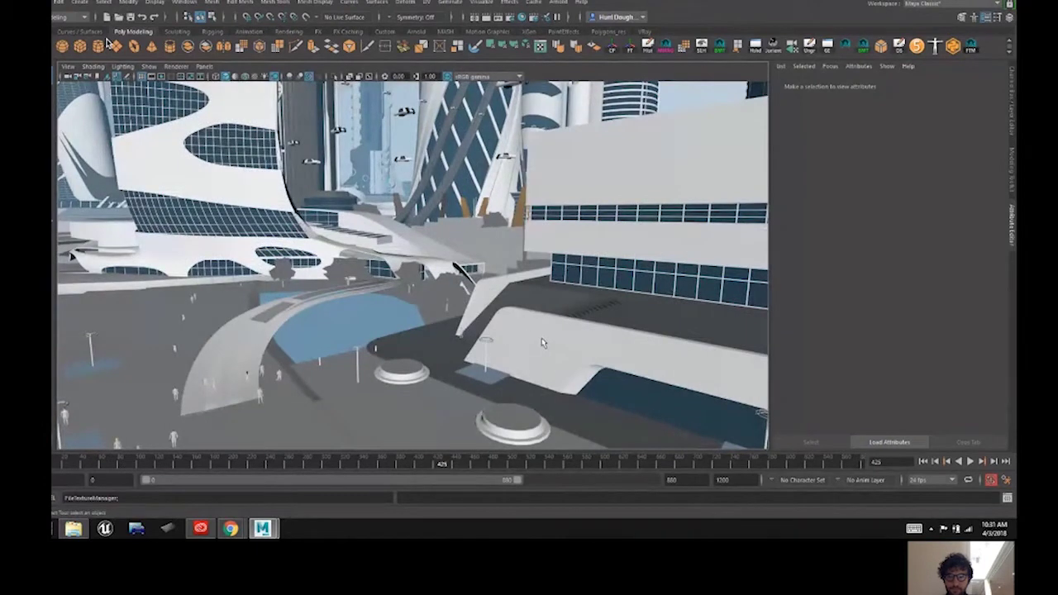
mouse_move(504, 318)
left_mouse_down("alt")
mouse_move(547, 327)
mouse_move(502, 328)
left_mouse_up("alt")
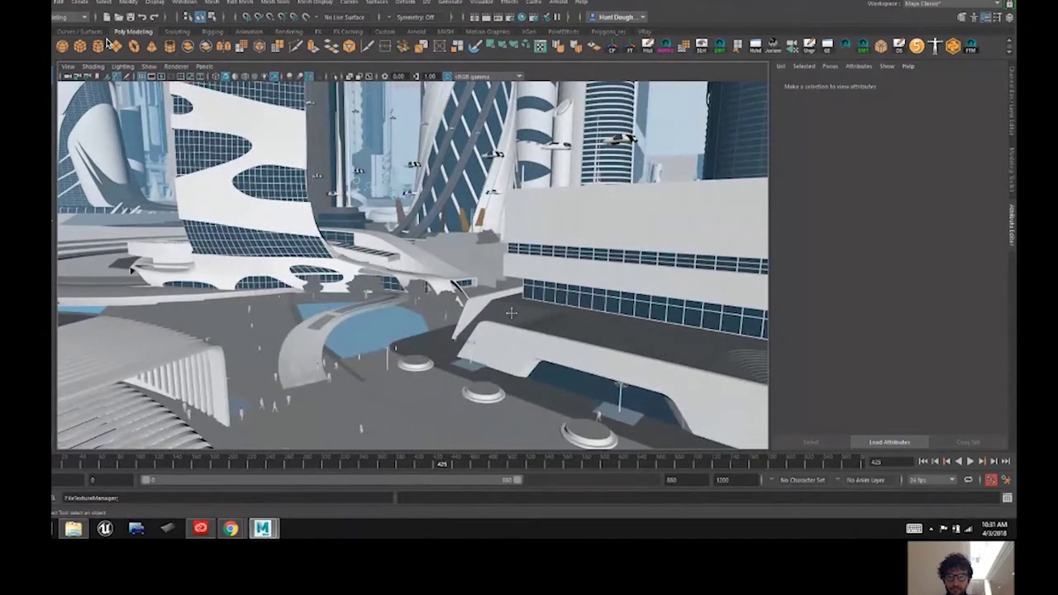
left_click_drag(512, 313, 529, 331, "alt")
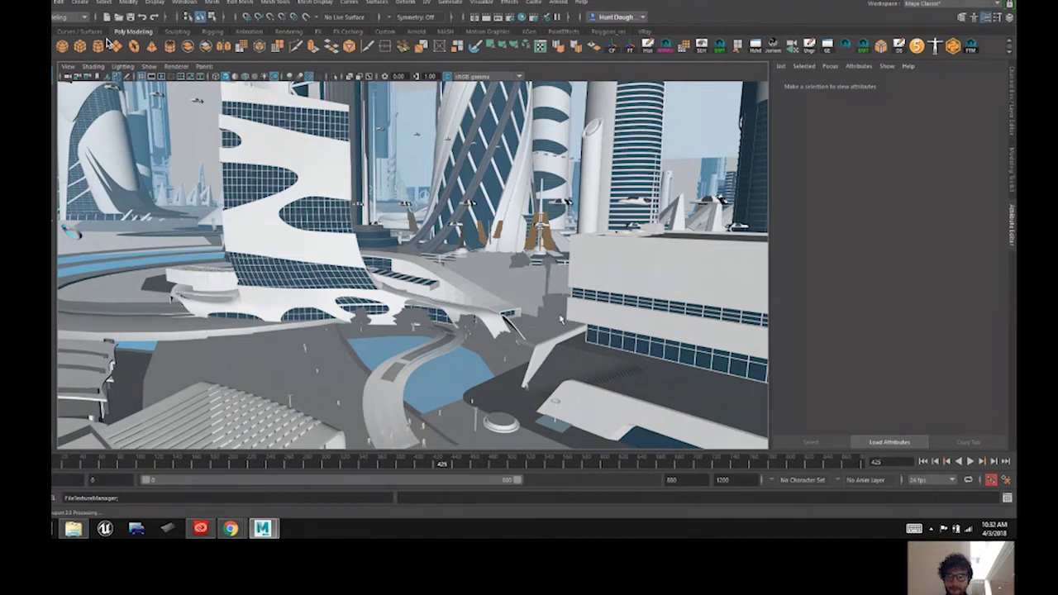
Step: Display the scene with textures and examine the plaza's ponds, trees and planters around the block-shaped building
scroll(561, 320, "up", 5)
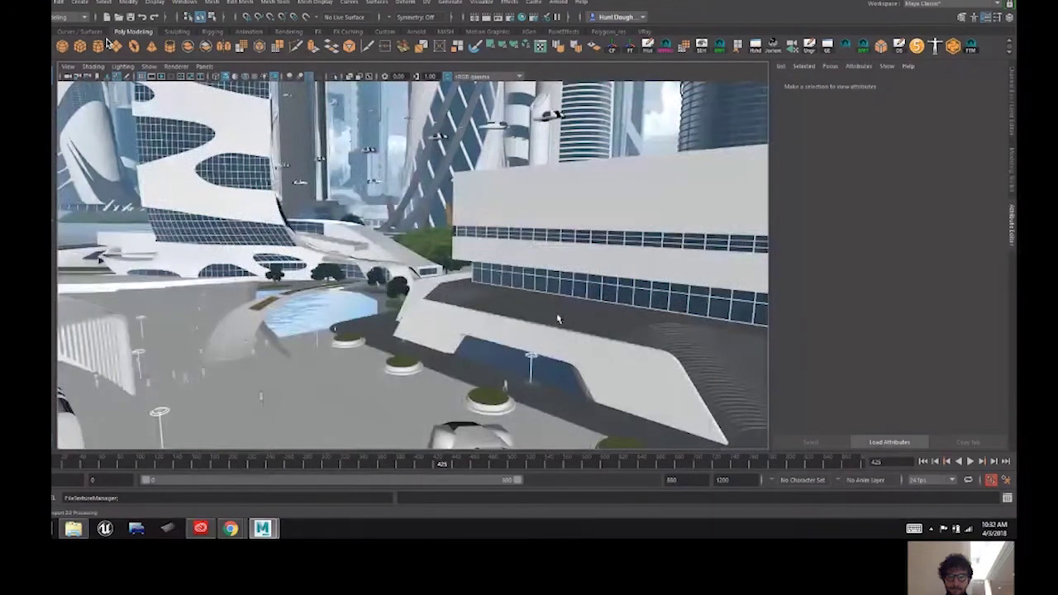
middle_click_drag(558, 319, 530, 287, "alt")
scroll(584, 369, "down", 5)
right_click_drag(535, 291, 557, 322, "alt")
middle_click_drag(557, 322, 545, 300, "alt")
right_click_drag(545, 300, 557, 306, "alt")
middle_click_drag(557, 306, 551, 292, "alt")
left_click_drag(551, 292, 572, 325, "alt")
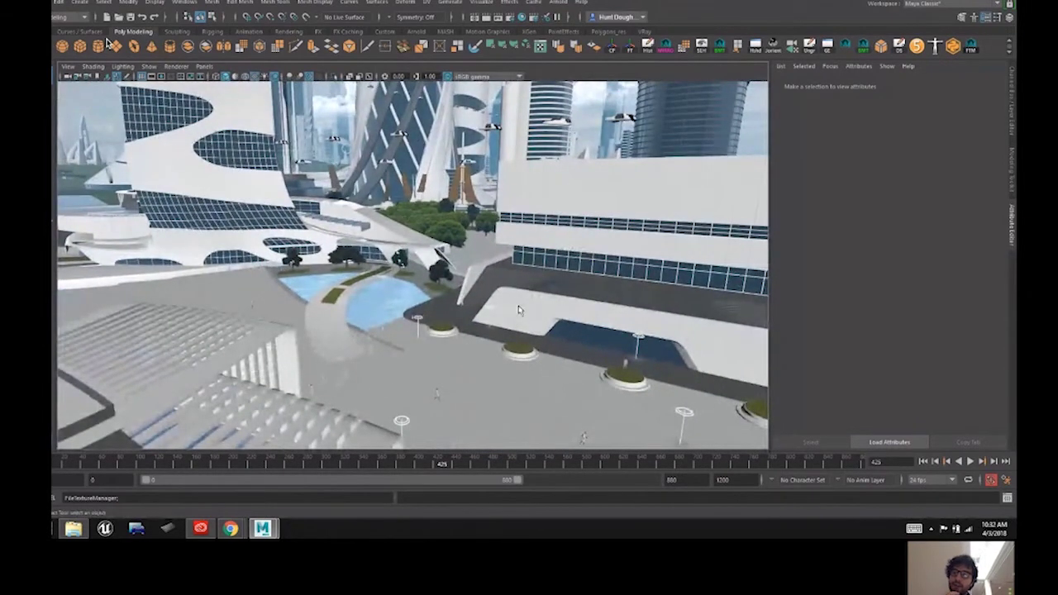
Step: Select the light-metal part of the diagonal-lattice tower, TowerLG_02_LightMetal, in the textured perspective view
mouse_move(540, 314)
left_mouse_down("alt")
mouse_move(547, 324)
mouse_move(533, 301)
mouse_move(545, 329)
mouse_move(542, 320)
left_mouse_up("alt")
left_click(542, 322)
left_click(474, 205)
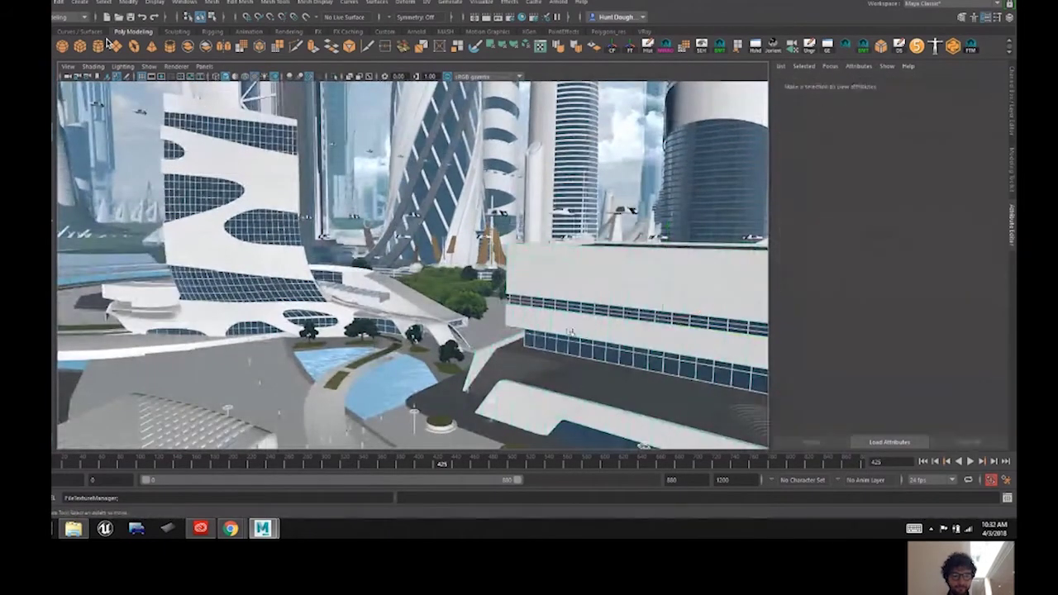
left_click(471, 208)
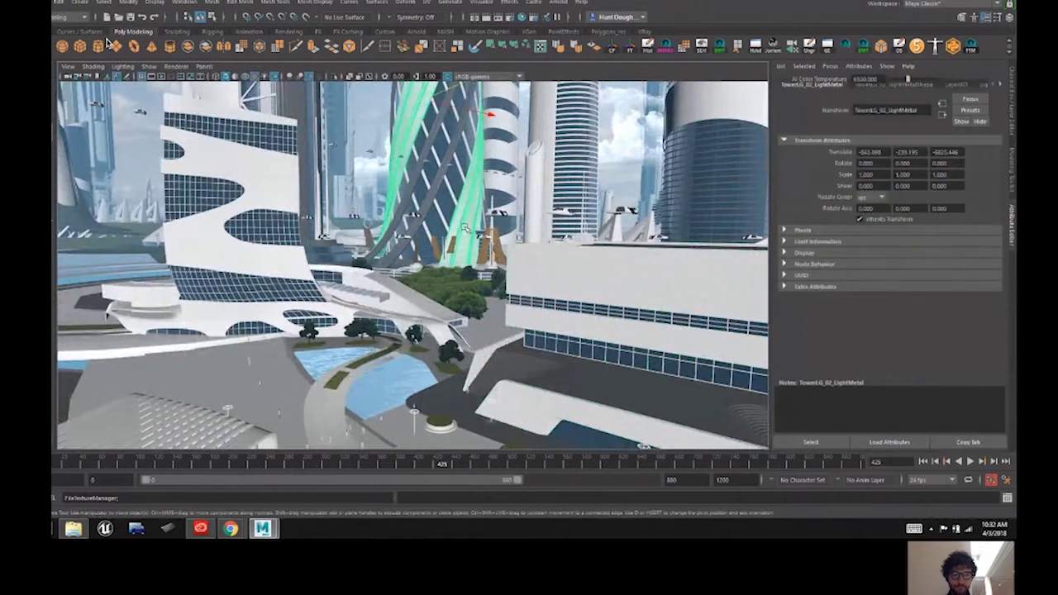
Step: Select the whole diagonal-lattice tower TowerLG_02, view it among the neighbouring towers, and clear the selection
key("Up")
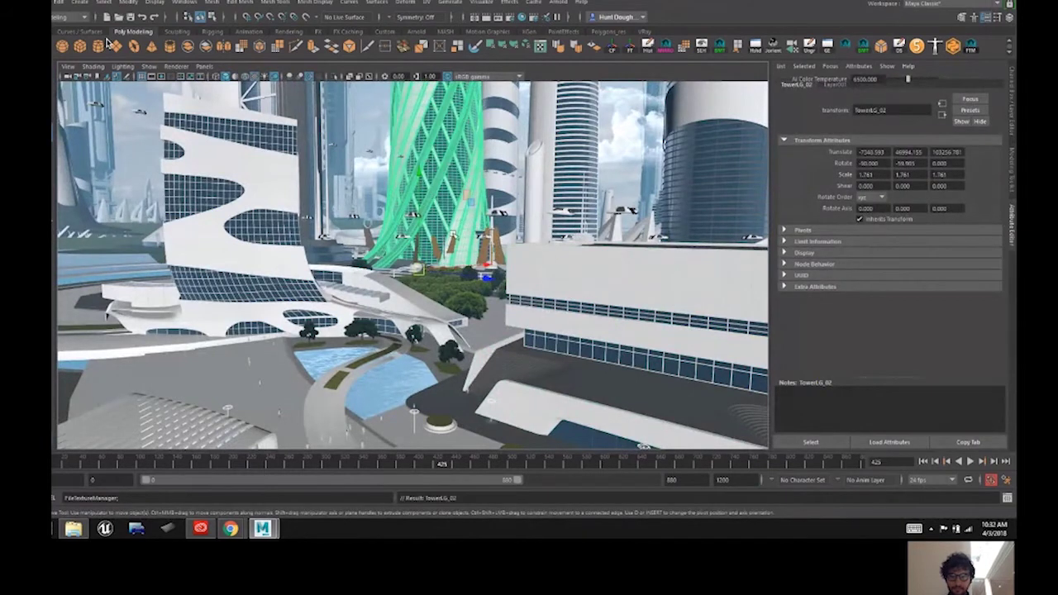
key("f")
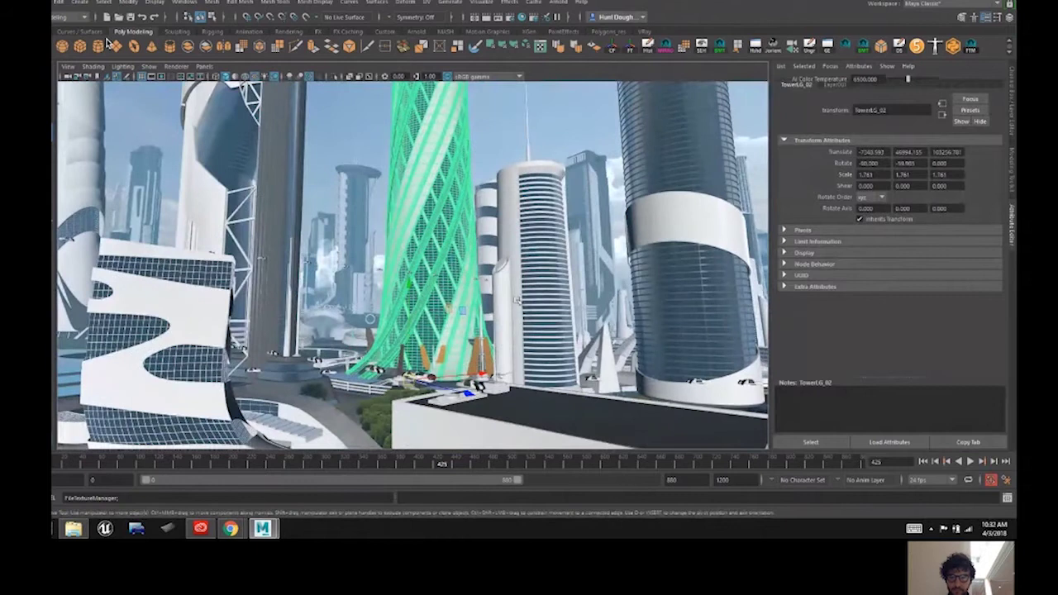
left_click(517, 300)
left_click(538, 303)
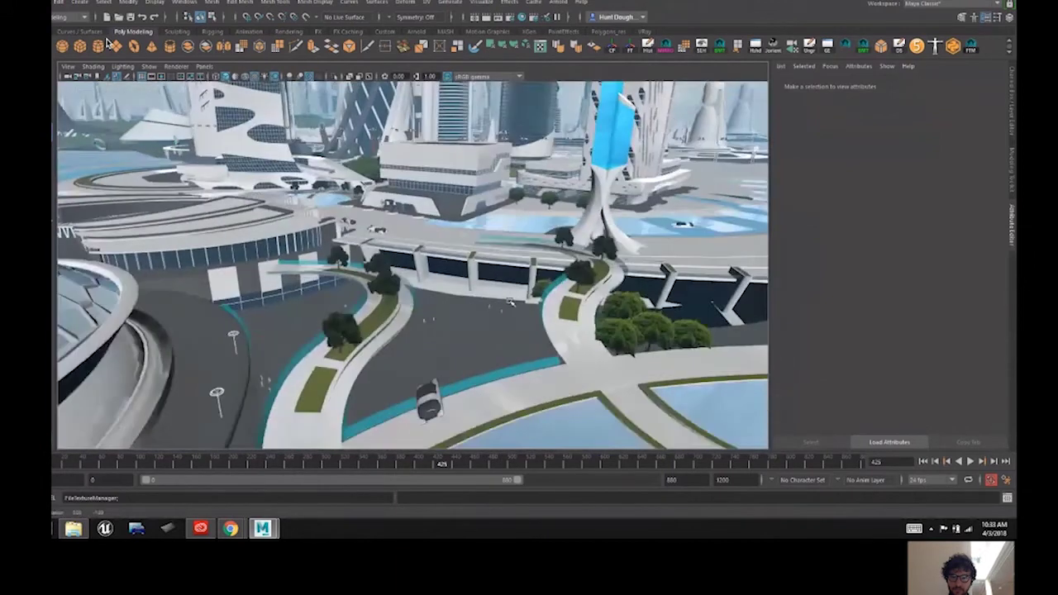
Step: From the waterside walkways, select the dark-metal part of the distant flat-topped tower, TowerSM_04_DkMetal
left_click_drag(510, 301, 545, 293, "alt")
left_click(572, 286)
key("f")
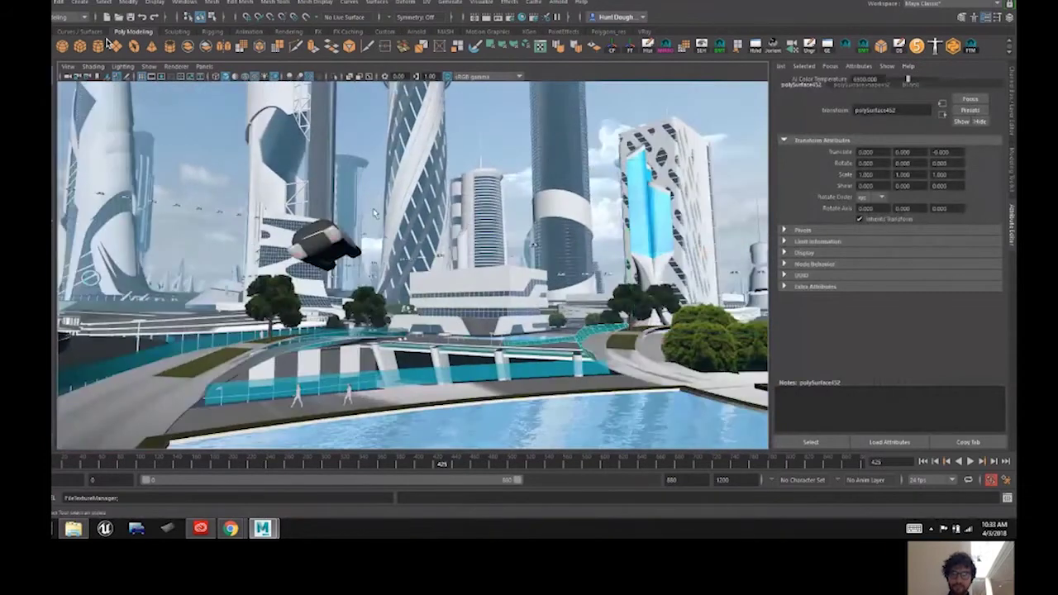
left_click(361, 177)
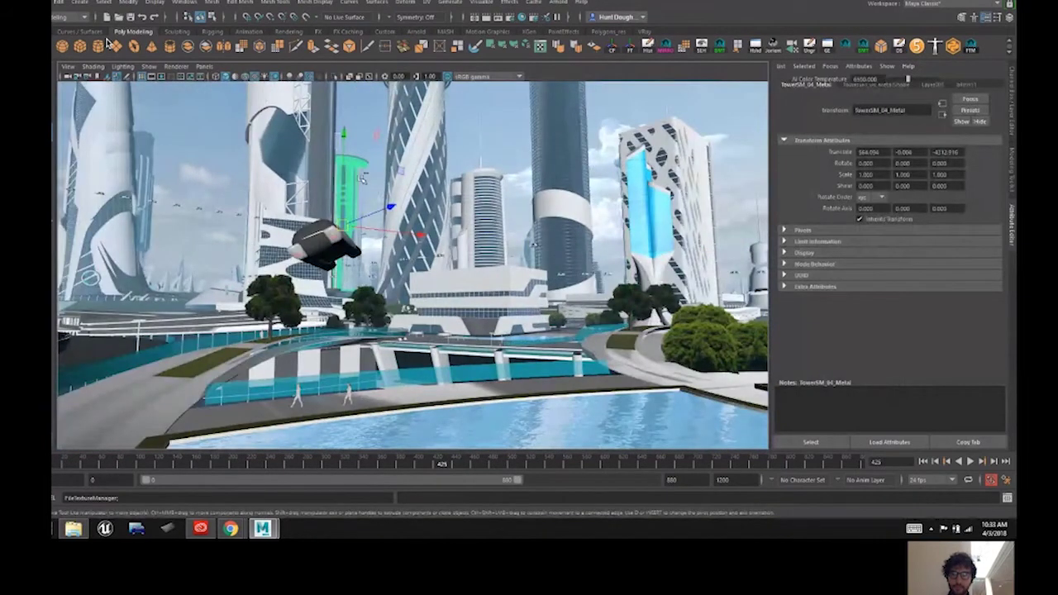
left_click(375, 188)
left_click(354, 176)
left_click(356, 109)
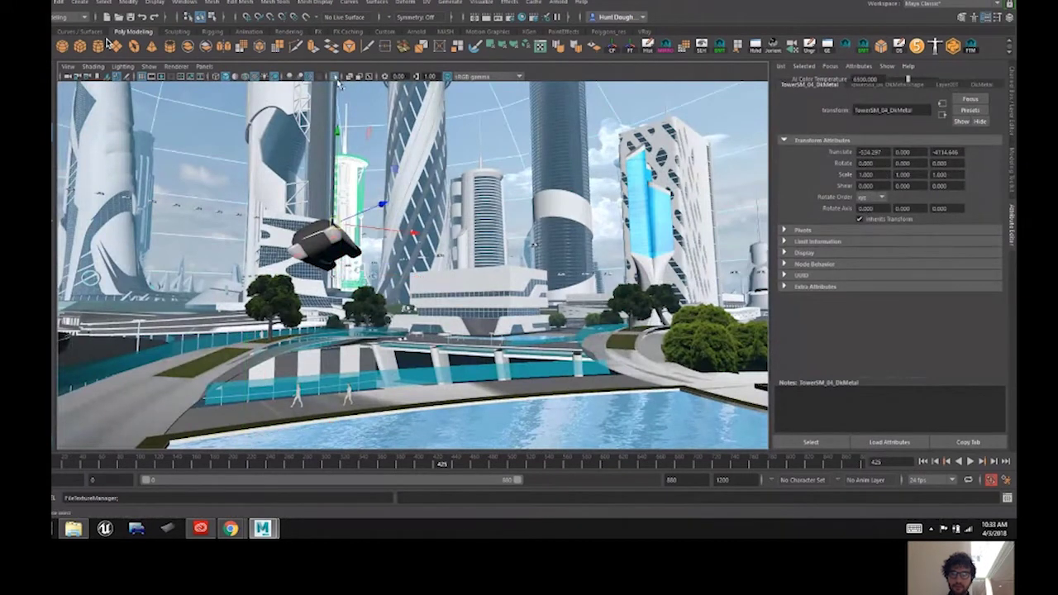
Step: Isolate the selected distant tower, examine it against the sky without its surroundings, and restore the full city
left_click(340, 76)
left_click(452, 258)
left_click(421, 258)
left_click_drag(419, 258, 423, 257, "alt")
middle_click_drag(422, 257, 508, 244, "alt")
left_click_drag(507, 244, 392, 196, "alt")
middle_click_drag(391, 196, 408, 222, "alt")
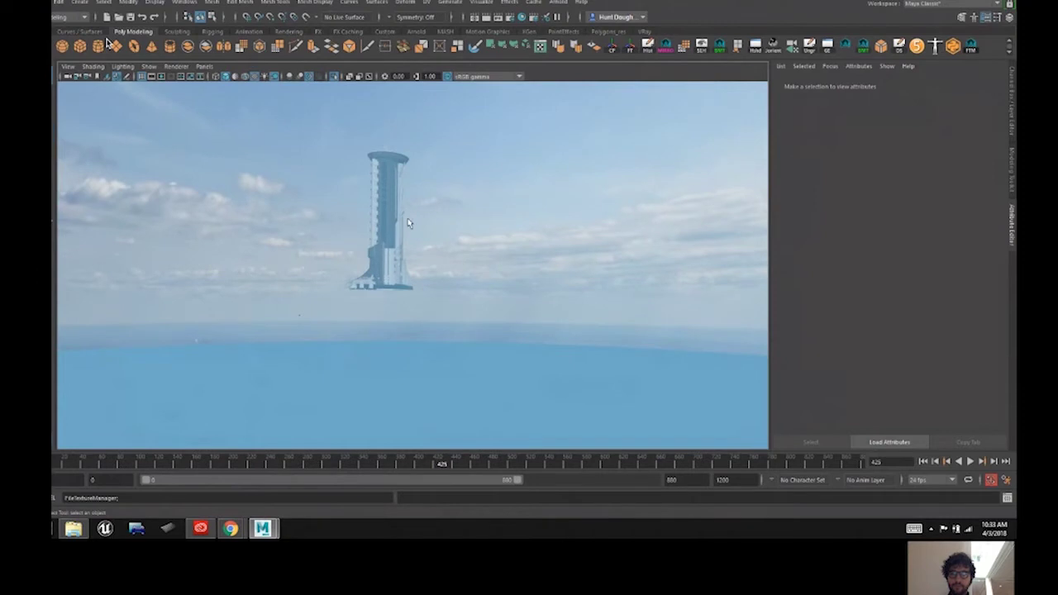
left_click(334, 77)
Step: Examine the trees, curved walkways and ponds around the sunken plaza from several angles
left_click_drag(393, 238, 496, 279, "alt")
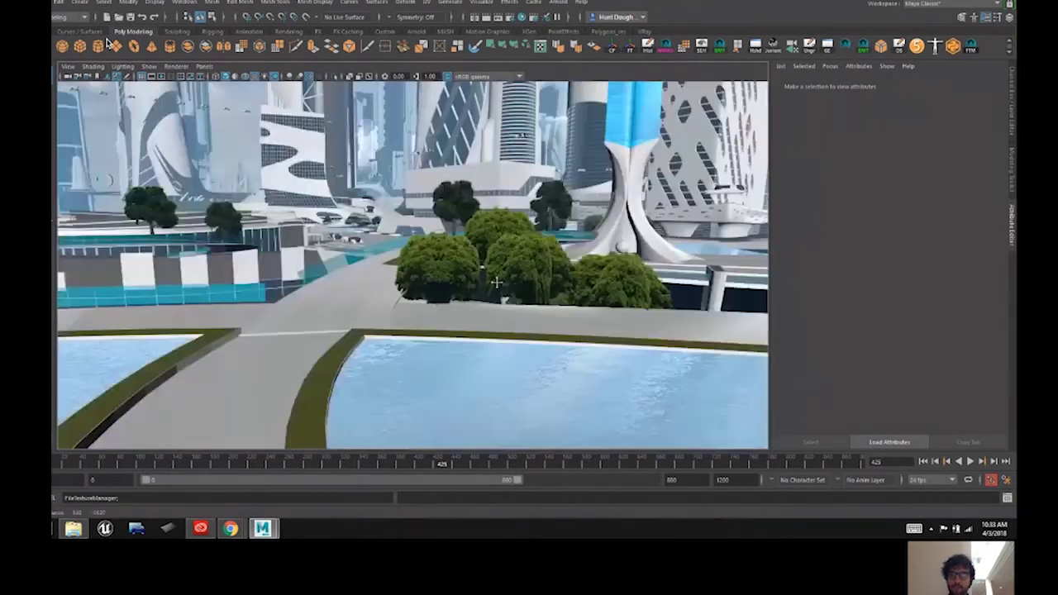
middle_click_drag(496, 279, 441, 283, "alt")
left_click_drag(442, 283, 472, 277, "alt")
middle_click_drag(471, 276, 490, 311, "alt")
left_click_drag(490, 312, 461, 306, "alt")
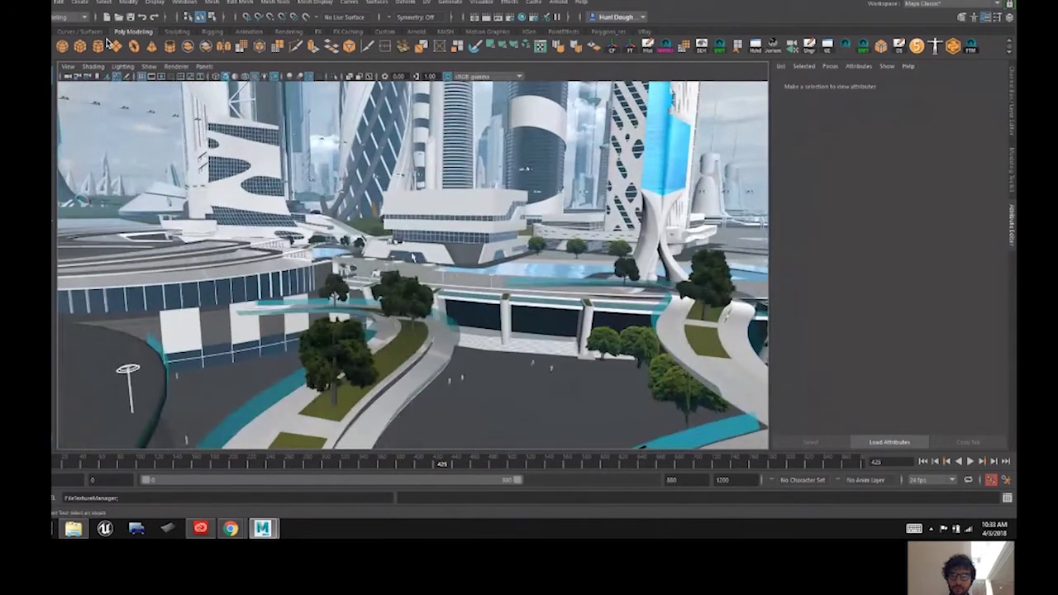
left_click_drag(415, 238, 434, 289, "alt")
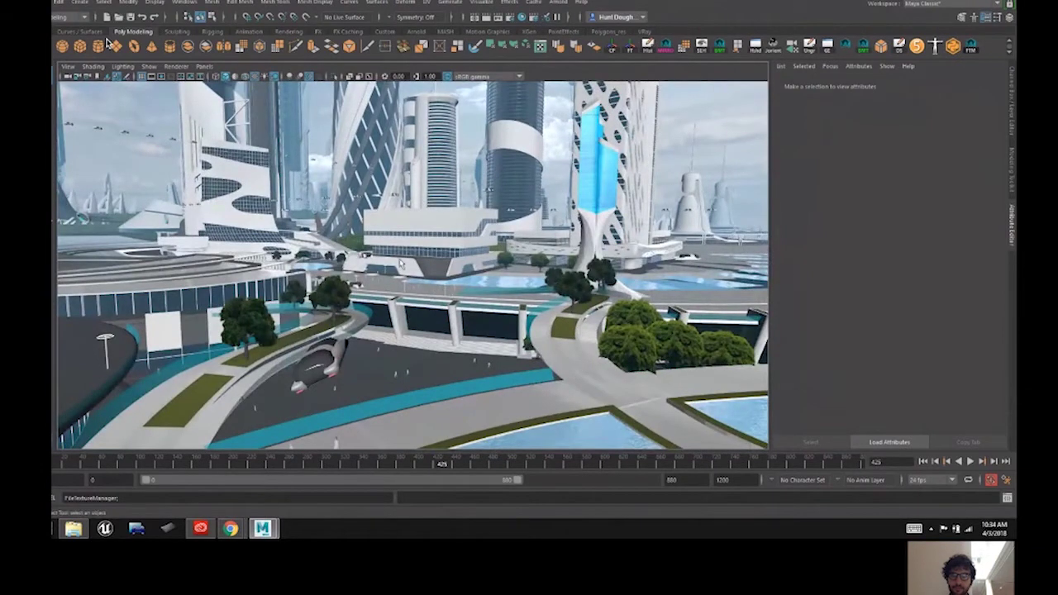
Step: Select the flying car hovering over the sunken plaza with the Move tool, and clear the selection
middle_click_drag(400, 262, 451, 278, "alt")
left_click(471, 301)
key("w")
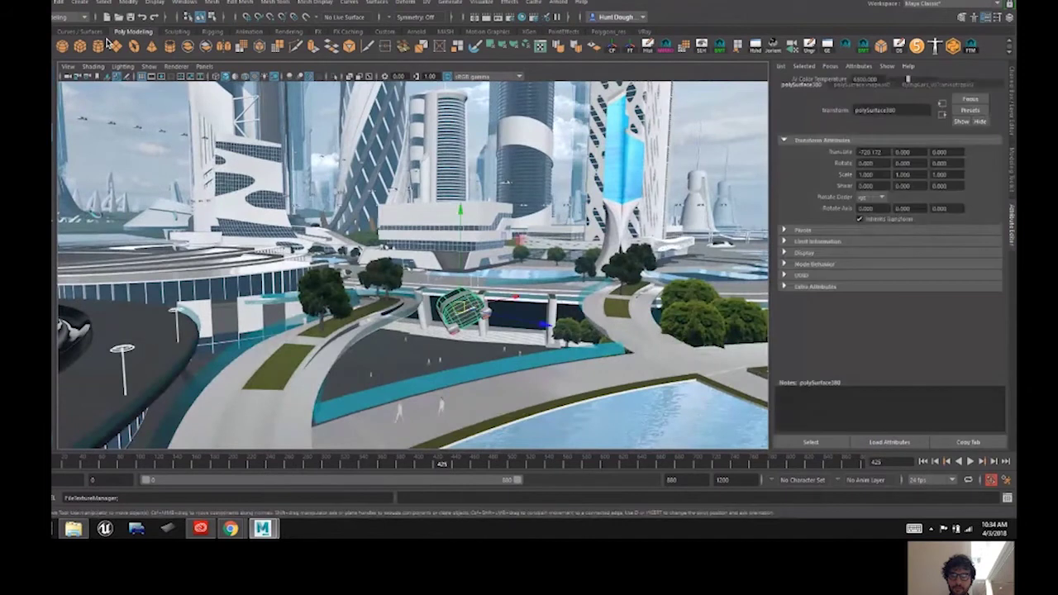
left_click(495, 337)
Step: Examine the elevated roadway with its parked cars and the block-shaped building behind it
middle_click_drag(473, 329, 462, 297, "alt")
mouse_move(430, 296)
right_mouse_down("alt")
mouse_move(497, 304)
mouse_move(450, 293)
right_mouse_up("alt")
middle_click_drag(415, 198, 430, 252, "alt")
left_click_drag(430, 252, 442, 277, "alt")
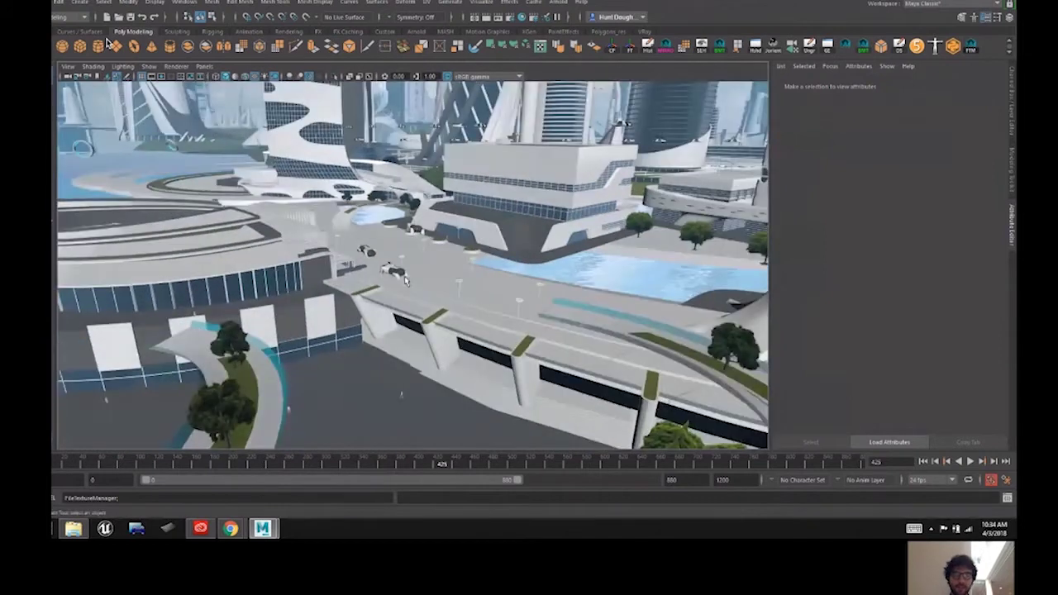
left_click(406, 285)
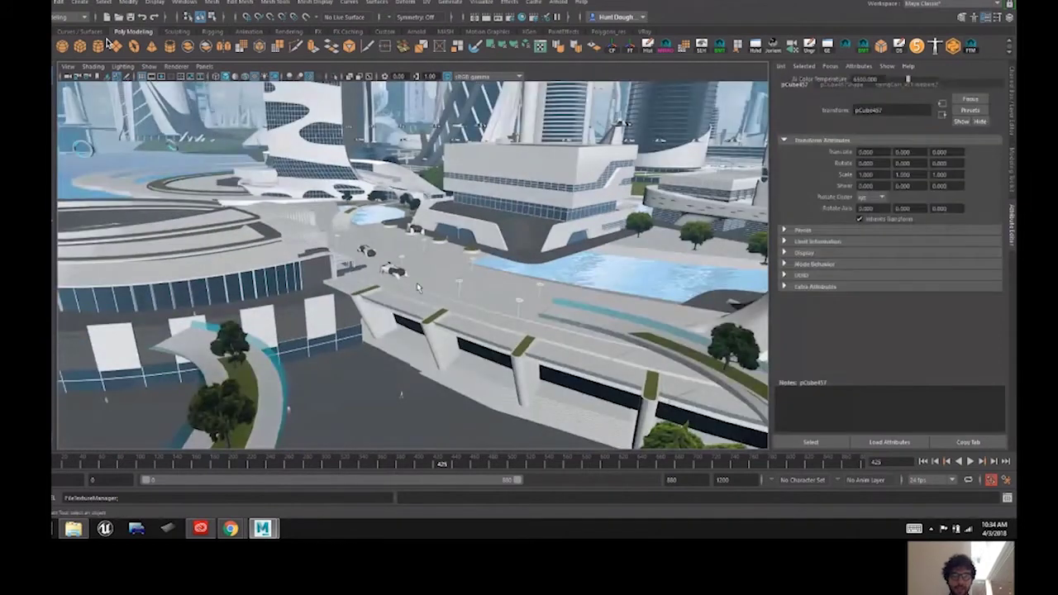
left_click(462, 298)
middle_click_drag(462, 297, 387, 286, "alt")
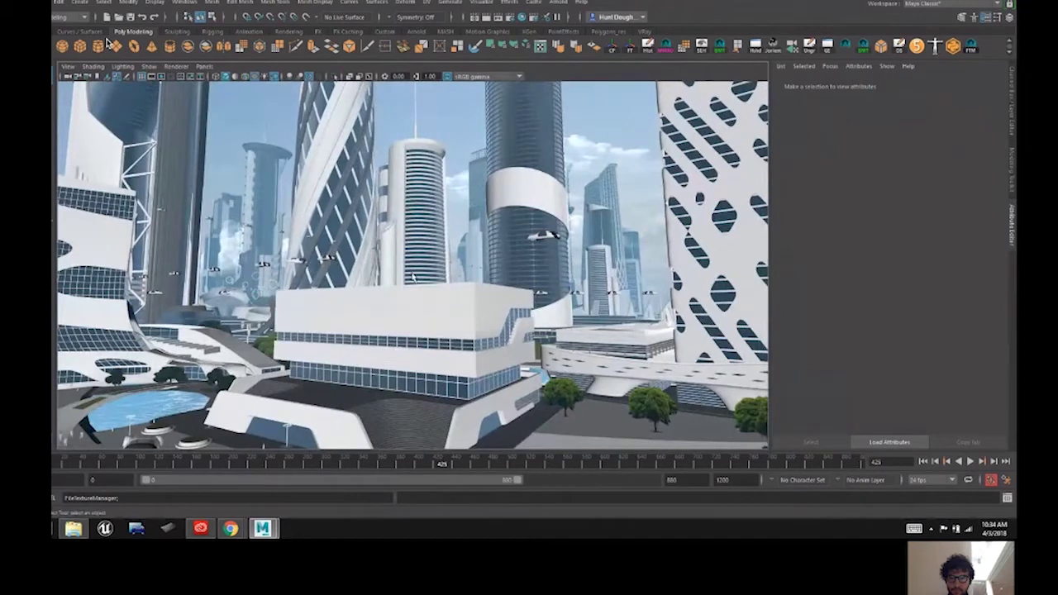
Step: Select the light-metal piece beside the round striped tower behind the block-shaped building
left_click(432, 313)
left_click(385, 258)
middle_click_drag(441, 300, 484, 308, "alt")
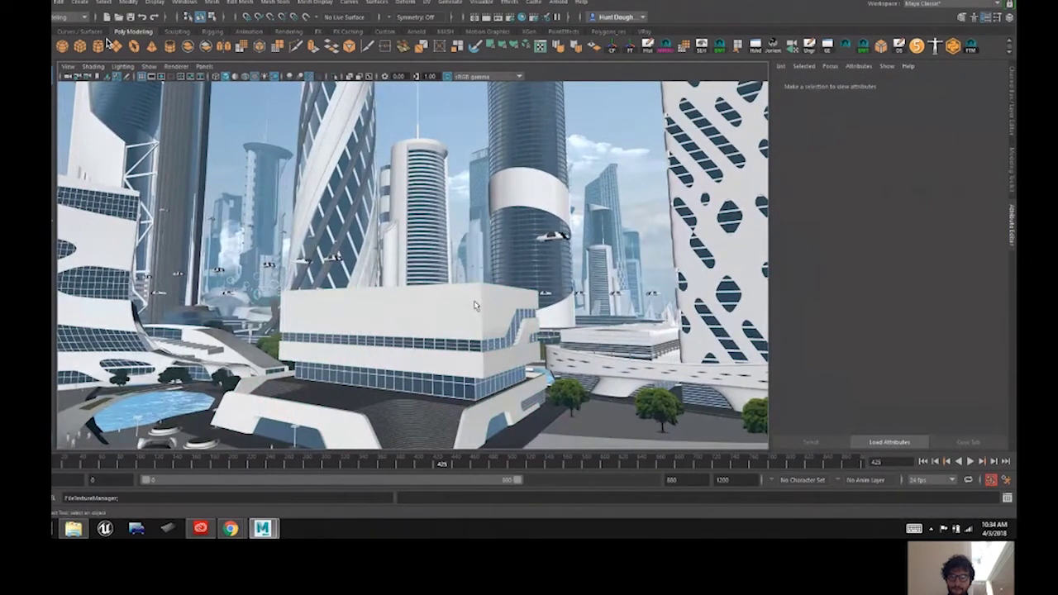
left_click(394, 246)
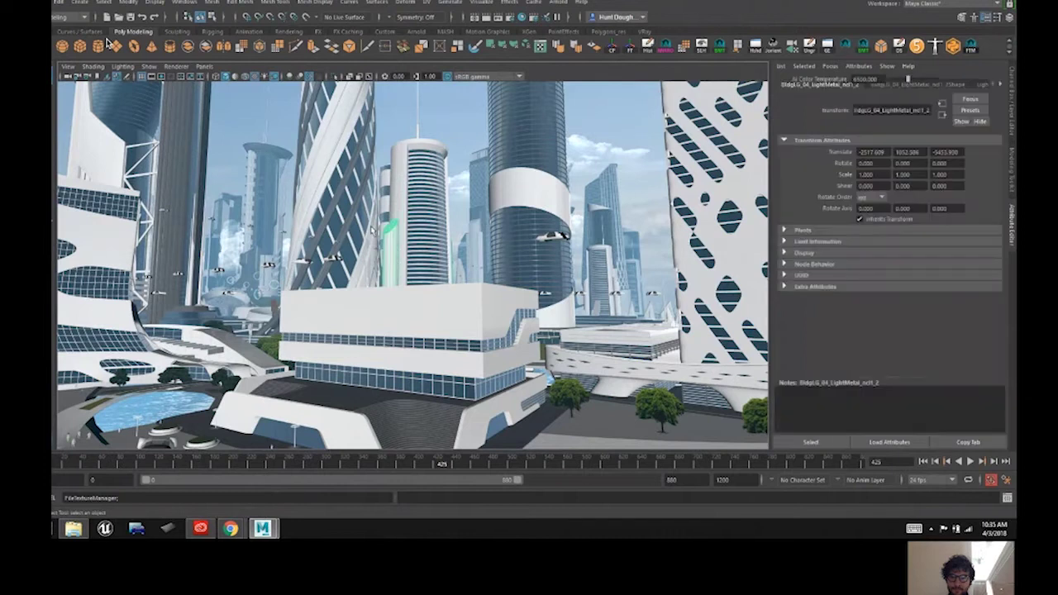
Step: Select the entire block-shaped building, BldgSM_01, and frame it together with the plaza and pond around it
left_click(473, 298)
left_click(464, 295)
left_click(491, 295)
left_click(484, 298)
key("Up")
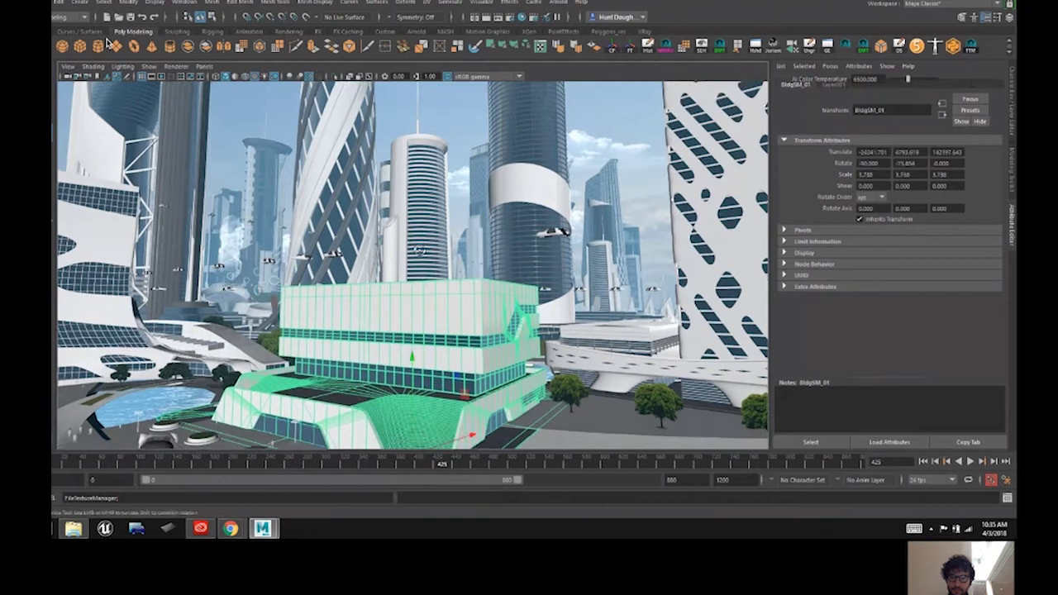
key("f")
middle_click_drag(433, 287, 519, 402, "alt")
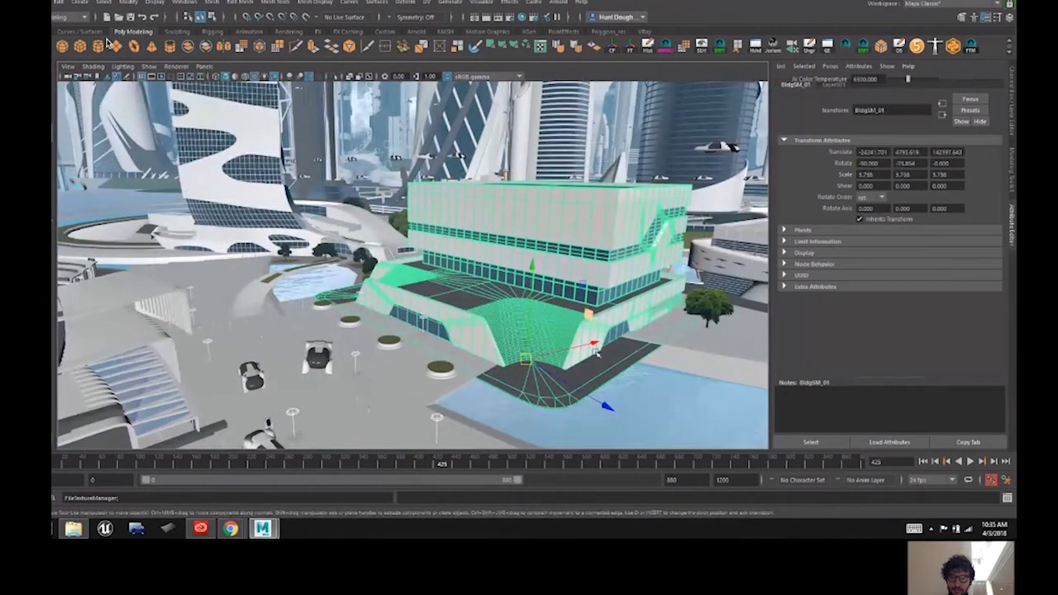
Step: Rotate BldgSM_01 about its vertical axis to about -164 degrees, shift it slightly sideways, and clear the selection
mouse_move(595, 343)
left_mouse_down()
mouse_move(549, 353)
mouse_move(582, 346)
left_mouse_up()
key("ctrl+z")
key("e")
left_click(613, 50)
left_click_drag(595, 261, 534, 249)
key("w")
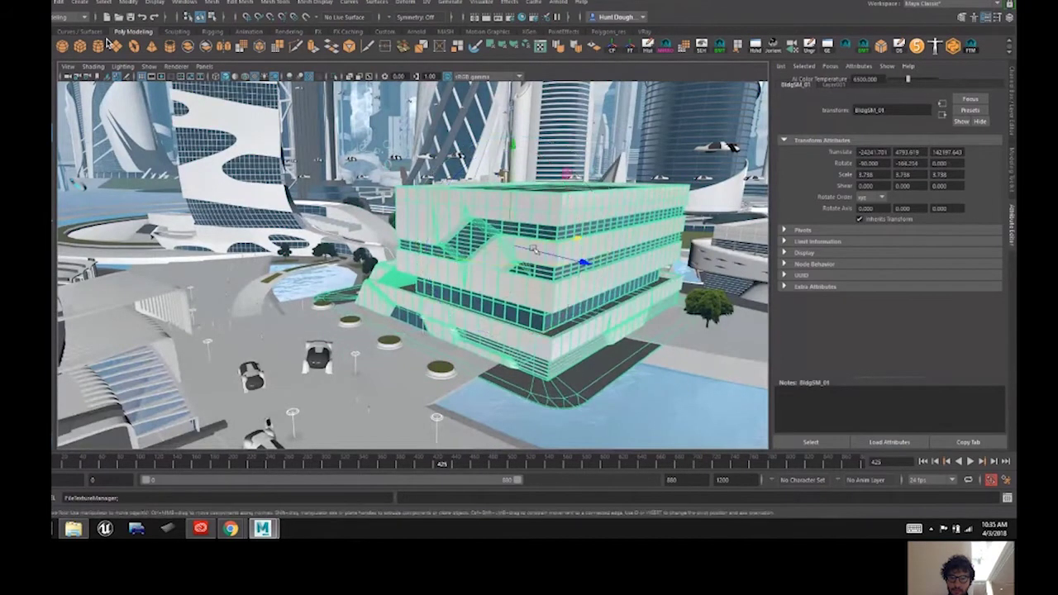
left_click(398, 321)
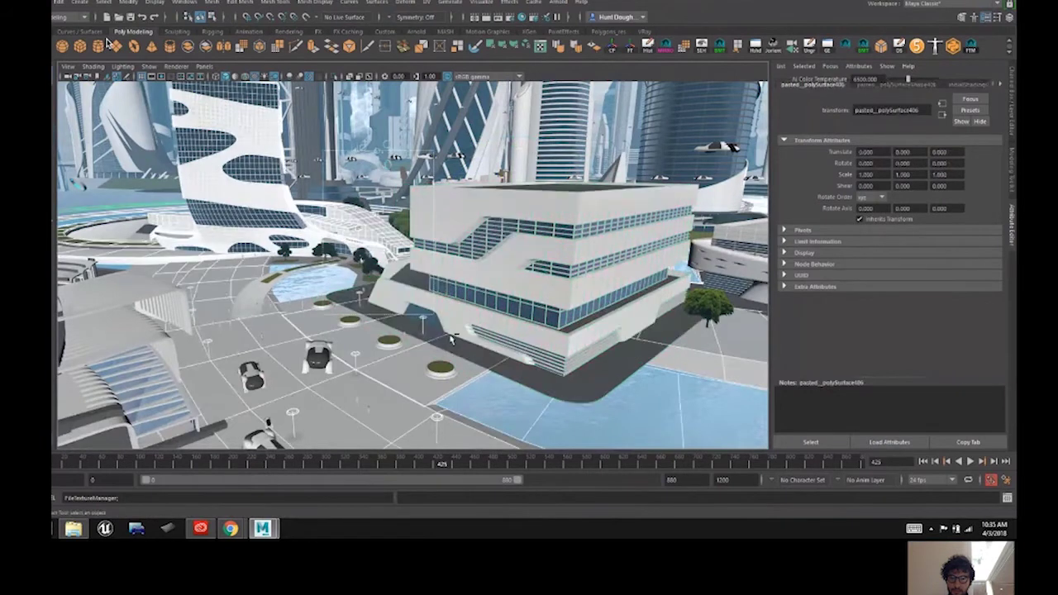
left_click(397, 305)
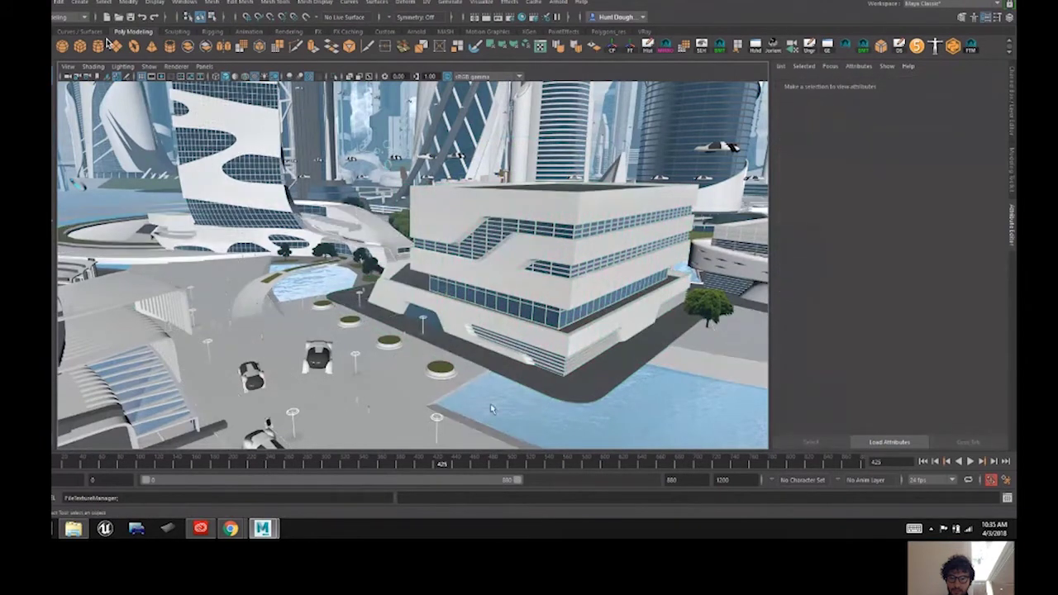
Step: Play the animation past the rotated block-shaped building and stop it at frame 502
key("alt+v")
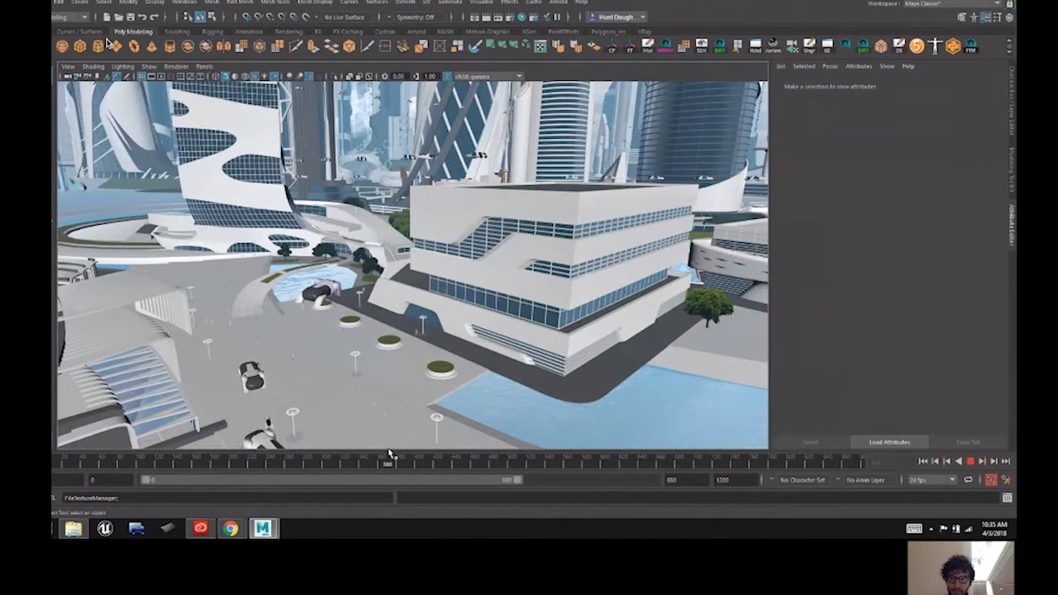
key("alt+v")
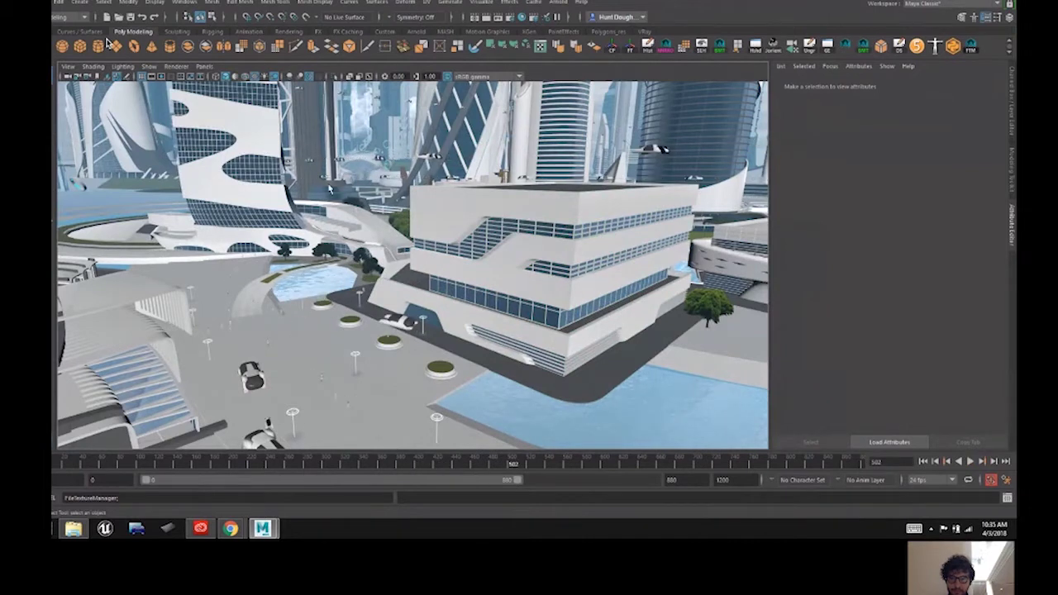
left_click(204, 66)
mouse_move(300, 83)
Step: Try to move the dark-metal window part of the block-shaped building, undo the move, and clear the selection
left_click(467, 325)
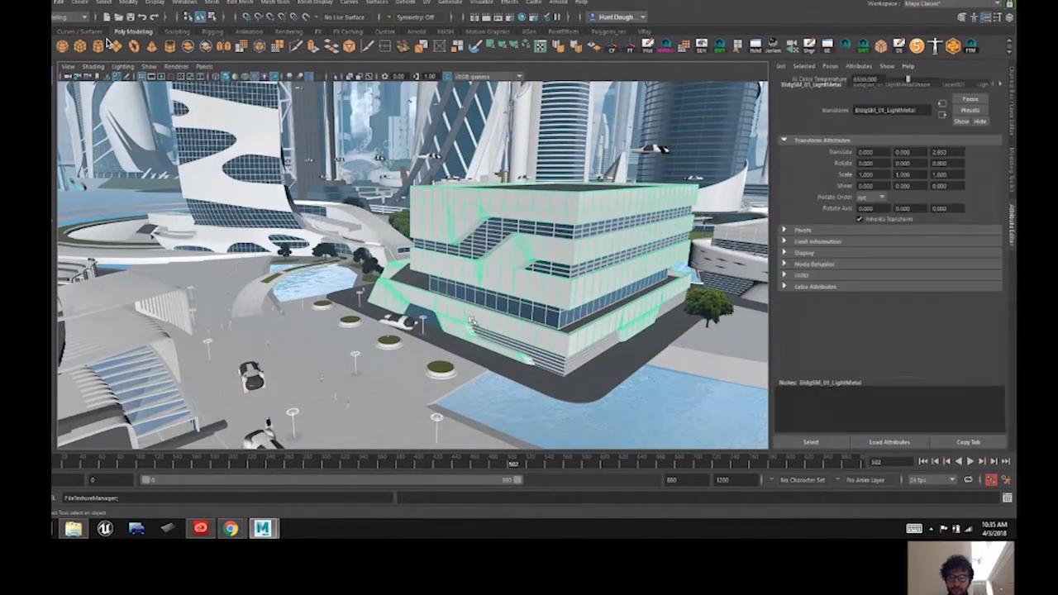
key("Up")
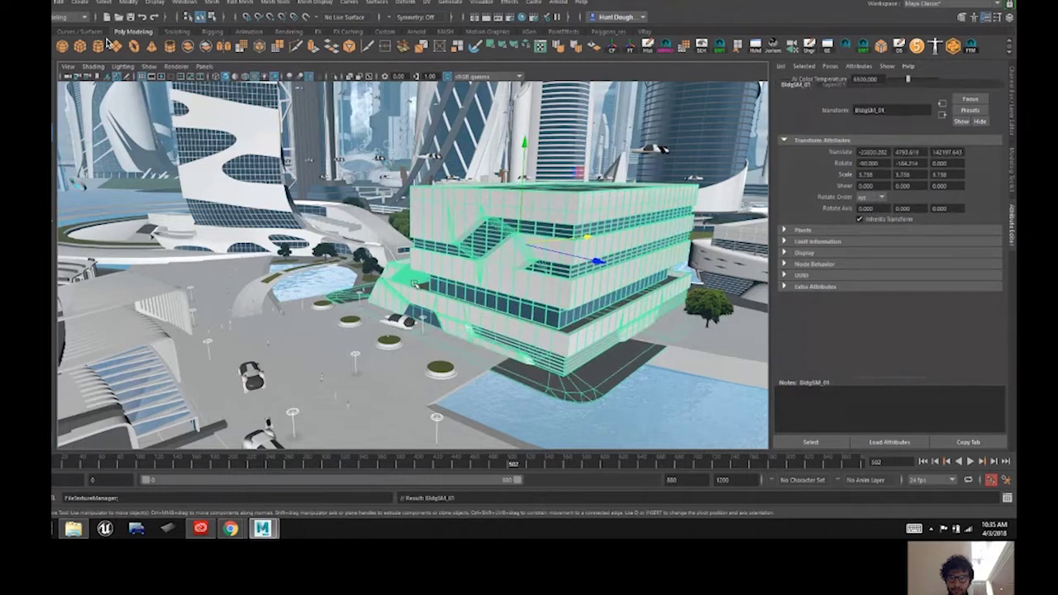
left_click(428, 295)
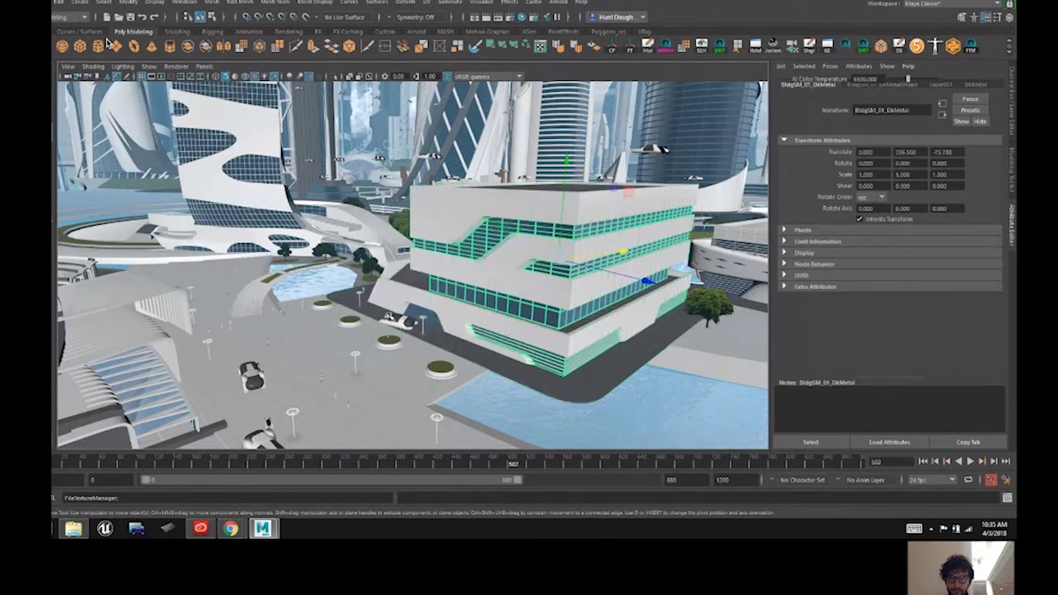
left_click_drag(545, 252, 524, 137)
key("ctrl+z")
left_click(497, 203)
key("q")
left_click(536, 303)
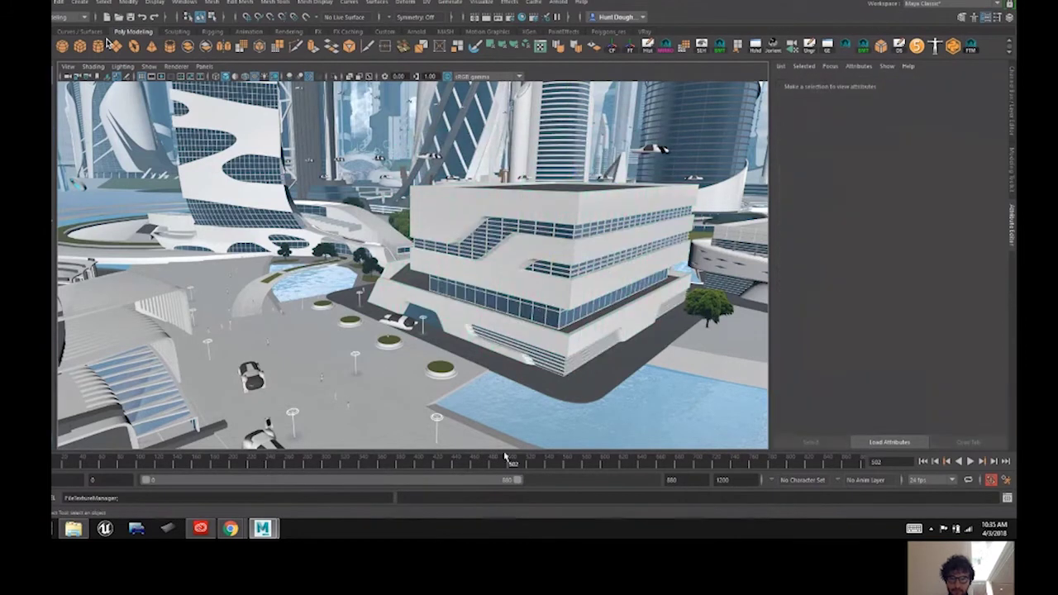
Step: Go to frame 476 and look at the city through the shot camera
left_click_drag(511, 463, 488, 463)
left_click(210, 67)
mouse_move(236, 86)
left_click(372, 87)
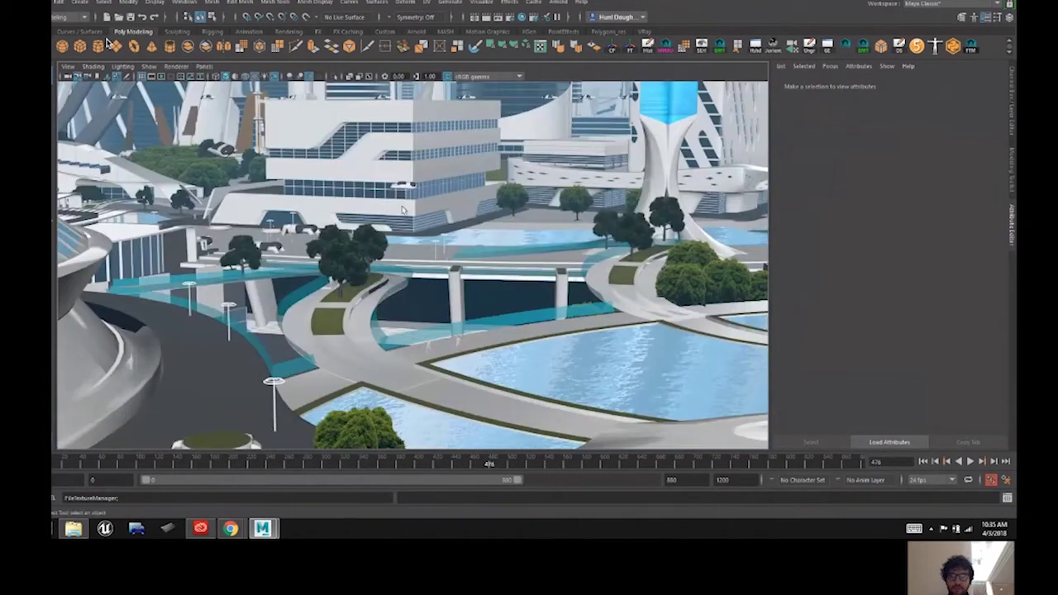
Step: Select BldgSM_01 and set its Y rotation to 240 degrees, and then to 40 degrees
left_click(419, 152)
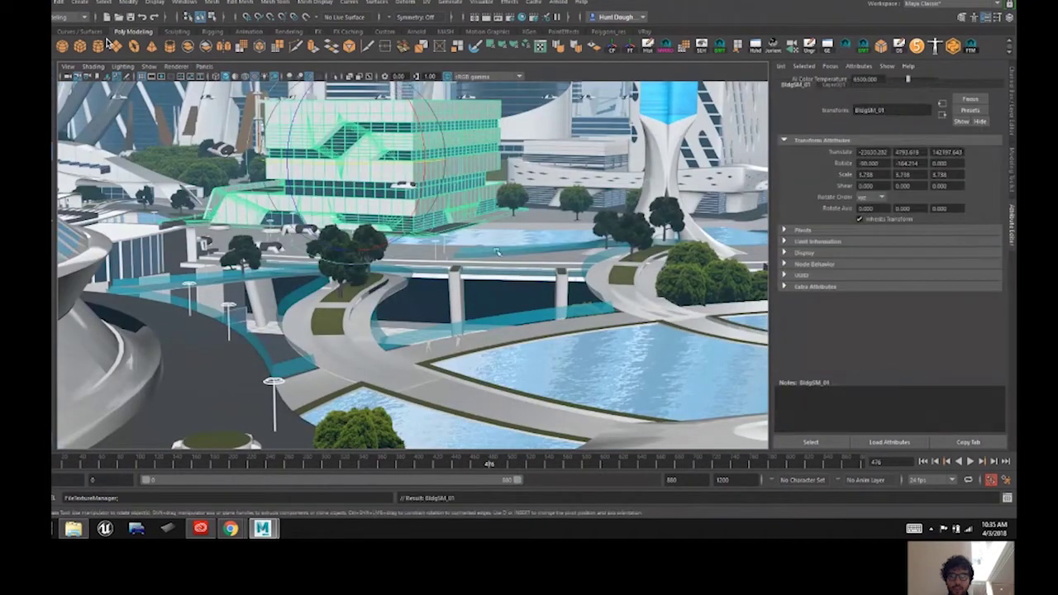
double_click(922, 163)
type("240.00")
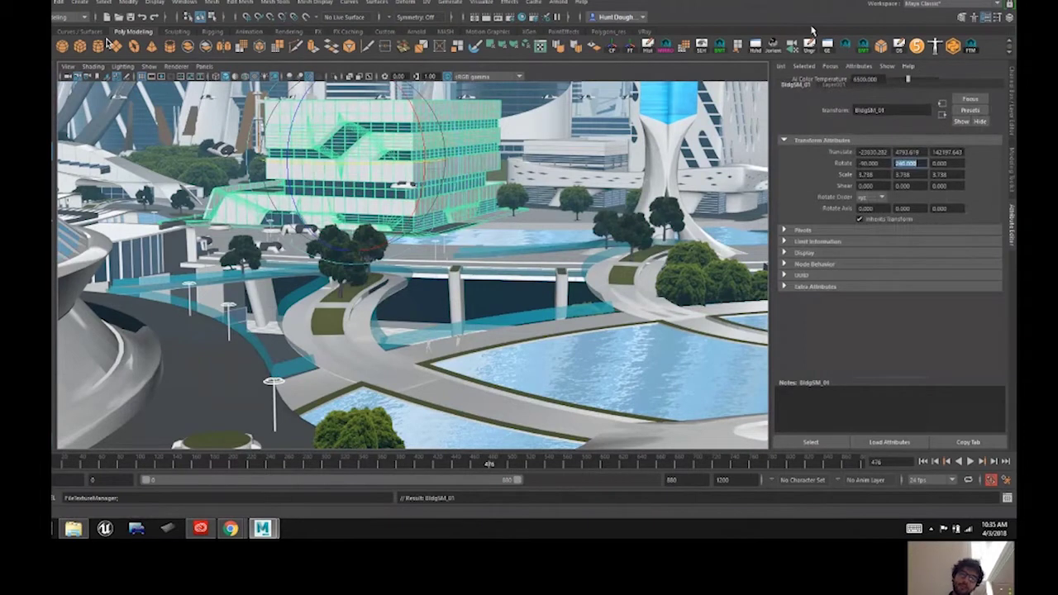
type("0")
key("Return")
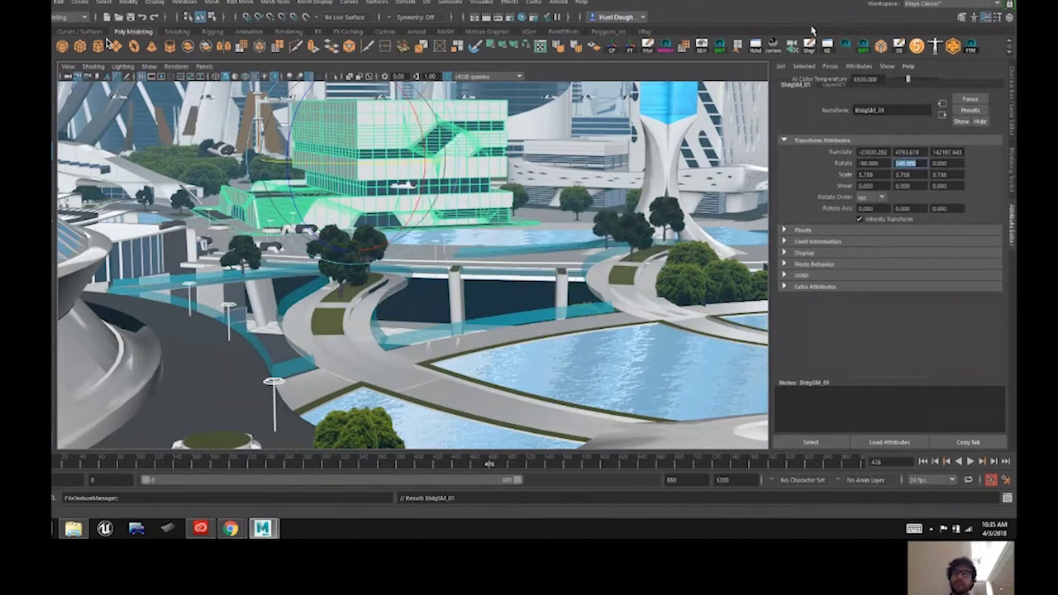
key("Return")
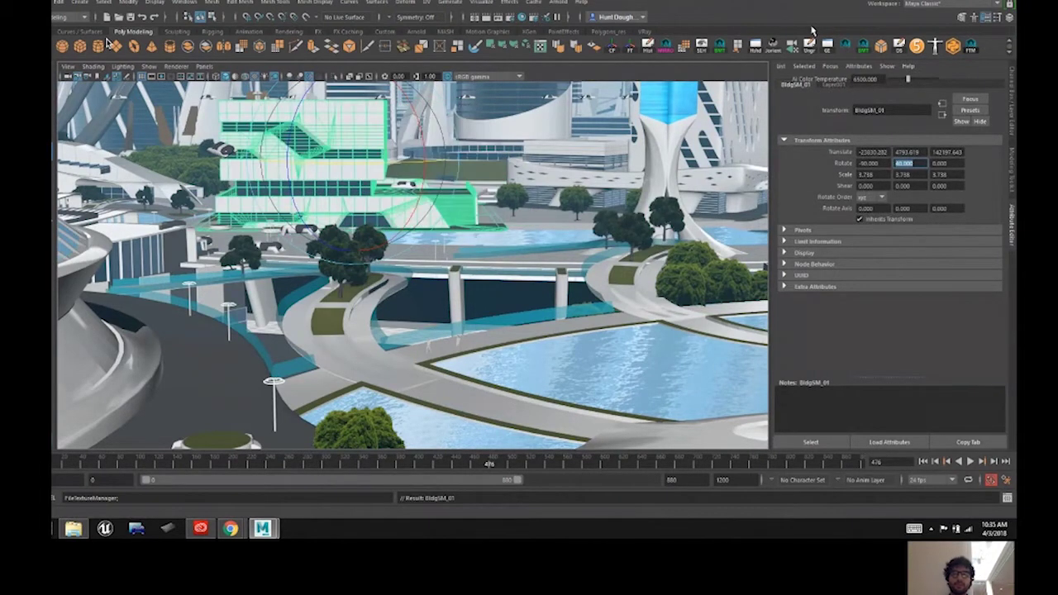
Step: Rotate the block-shaped building until its long white facade and entrance face the shot camera, and deselect it
mouse_move(410, 162)
left_mouse_down()
mouse_move(349, 180)
mouse_move(398, 156)
mouse_move(429, 159)
left_mouse_up()
key("w")
left_click(475, 229)
key("Delete")
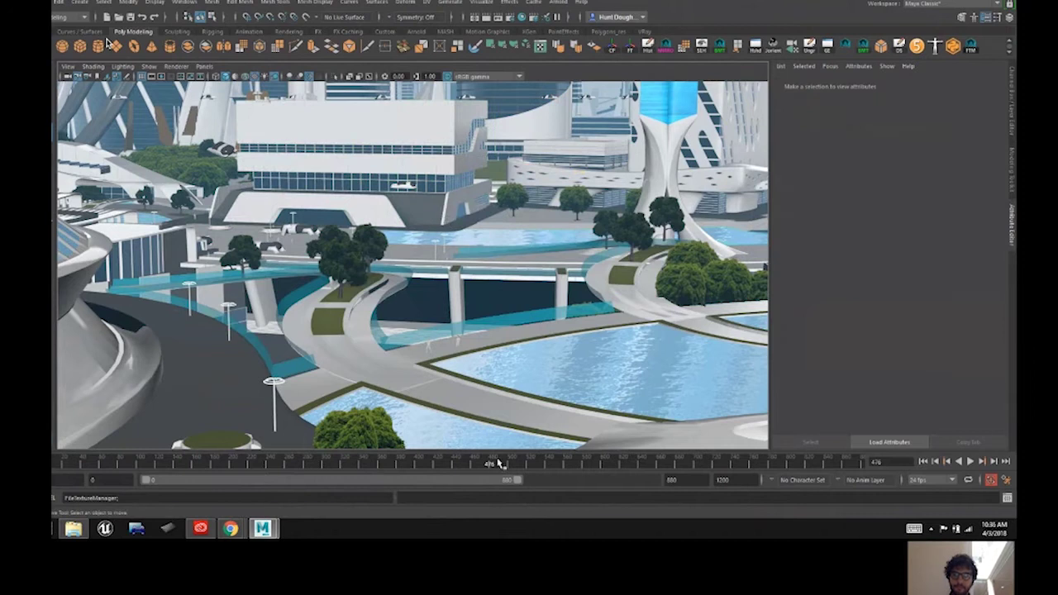
Step: Move to frame 480 and select the pond-edging mesh around the foreground walkway, polySurface393
mouse_move(492, 467)
left_mouse_down()
mouse_move(574, 467)
mouse_move(471, 462)
mouse_move(493, 462)
left_mouse_up()
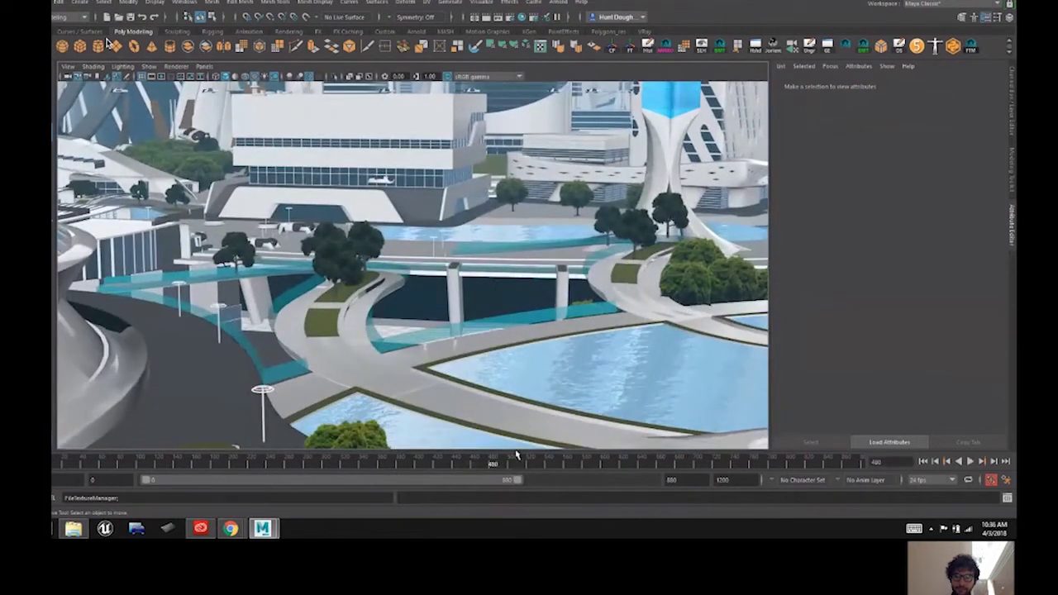
left_click(407, 361)
left_click(489, 443)
left_click(452, 406)
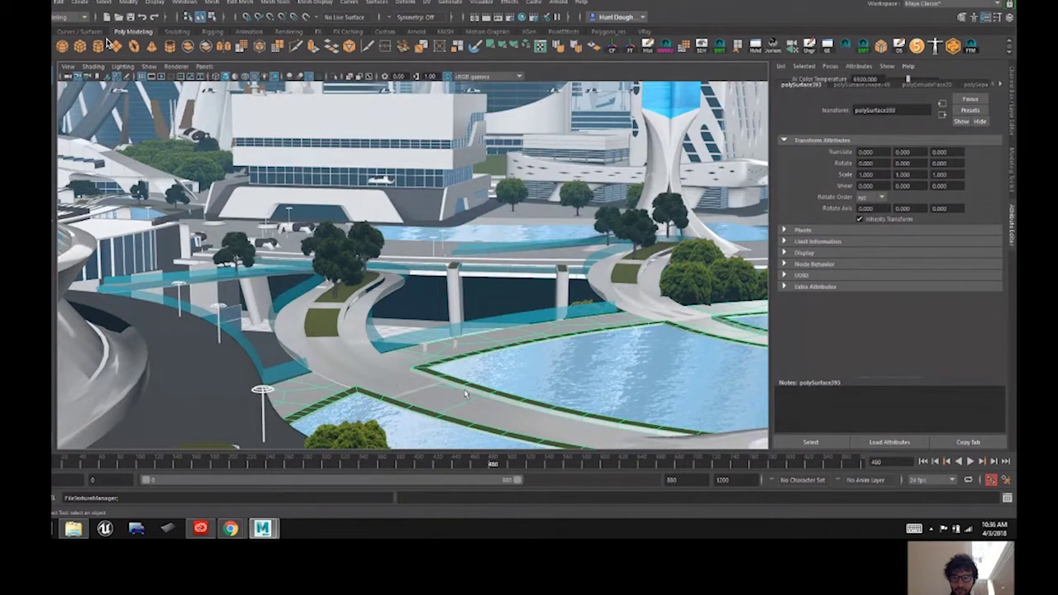
Step: Go to frame 560, switch to the perspective view and look at the curved pieces lying in the water outside the city
mouse_move(496, 465)
left_mouse_down()
mouse_move(597, 483)
mouse_move(458, 447)
mouse_move(578, 459)
left_mouse_up()
key("space")
left_click_drag(524, 415, 524, 384)
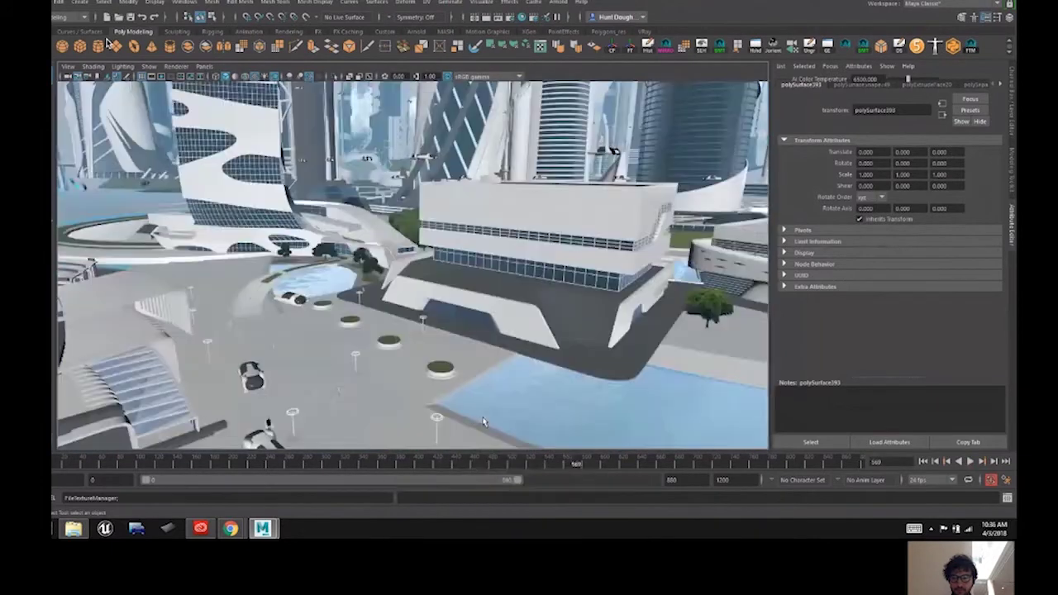
middle_click_drag(404, 125, 407, 86, "alt")
middle_click_drag(412, 330, 425, 71, "alt")
right_click_drag(463, 252, 245, 187, "alt")
left_click_drag(245, 186, 332, 407, "alt")
Step: Select the curved BldgLG_01_LightMetal mesh lying in the water and frame it in the view
key("w")
left_click(319, 408)
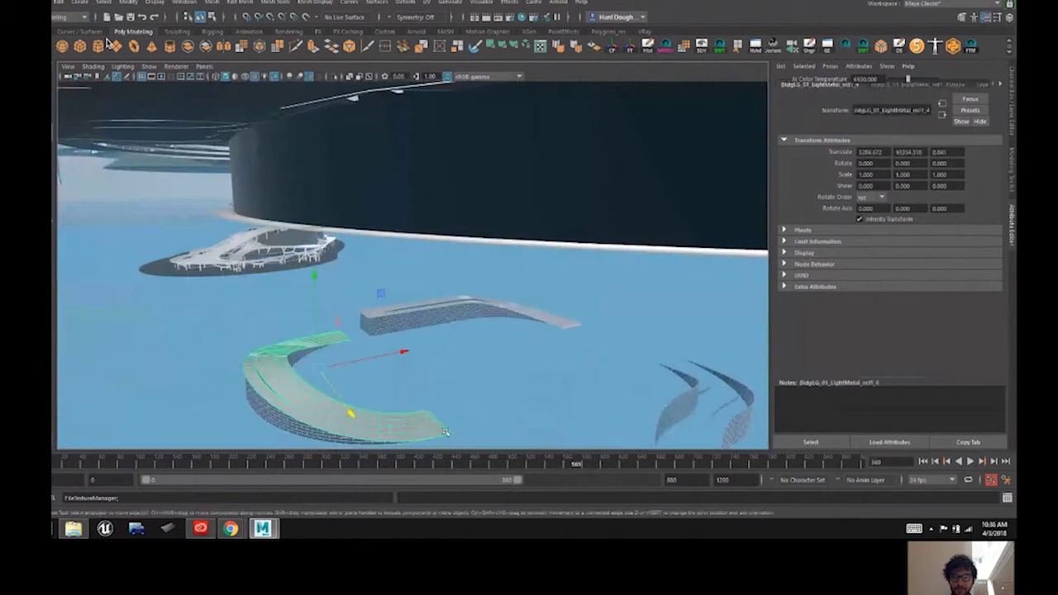
key("d")
left_click(451, 405)
key("f")
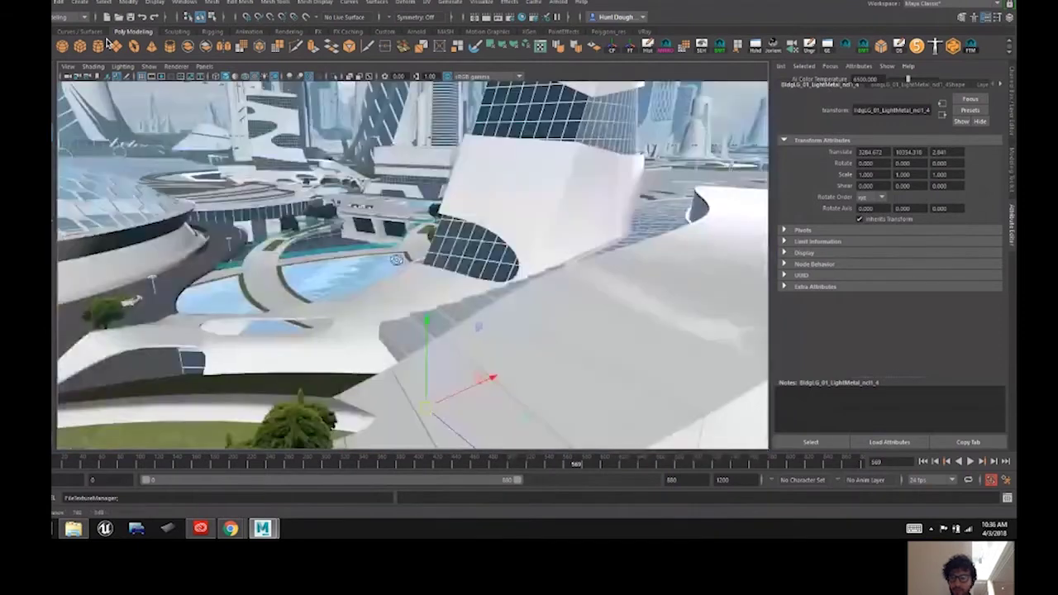
Step: Pull back to an overview of the ponds, hexagonal dome and twisted tower, and delete the selected BldgLG_01_LightMetal mesh
left_click_drag(396, 260, 390, 315, "alt")
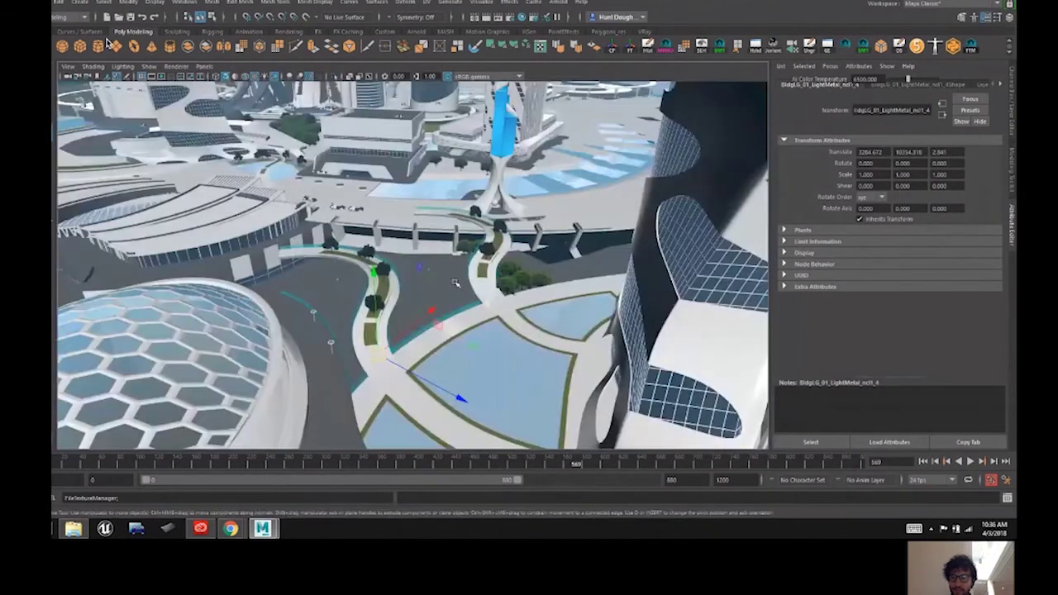
scroll(390, 306, "down", 4)
left_click_drag(379, 223, 368, 207)
left_click_drag(354, 168, 321, 71)
left_click_drag(461, 215, 533, 340)
key("Delete")
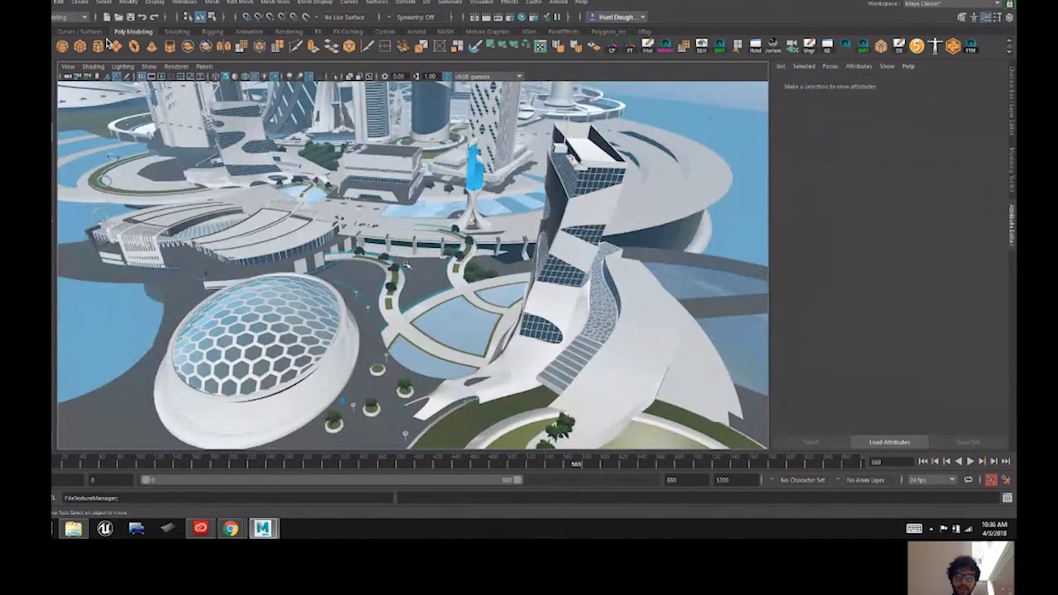
Step: Select the tree mesh tree_069 in the grove beside the block-shaped building and frame it
left_click(204, 66)
left_click(339, 154)
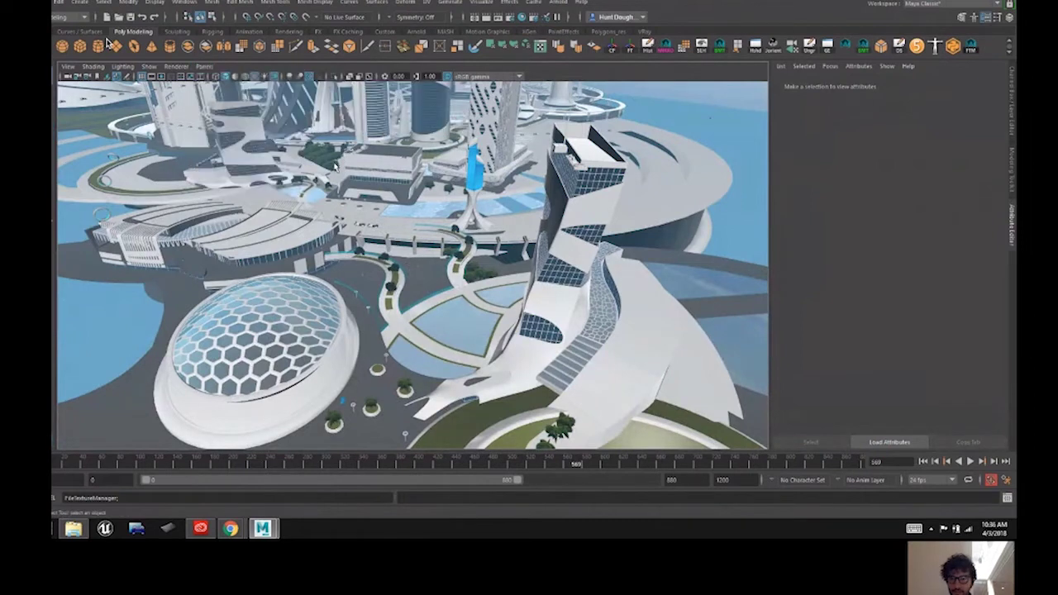
left_click(334, 162)
key("w")
key("f")
scroll(500, 306, "down", 10)
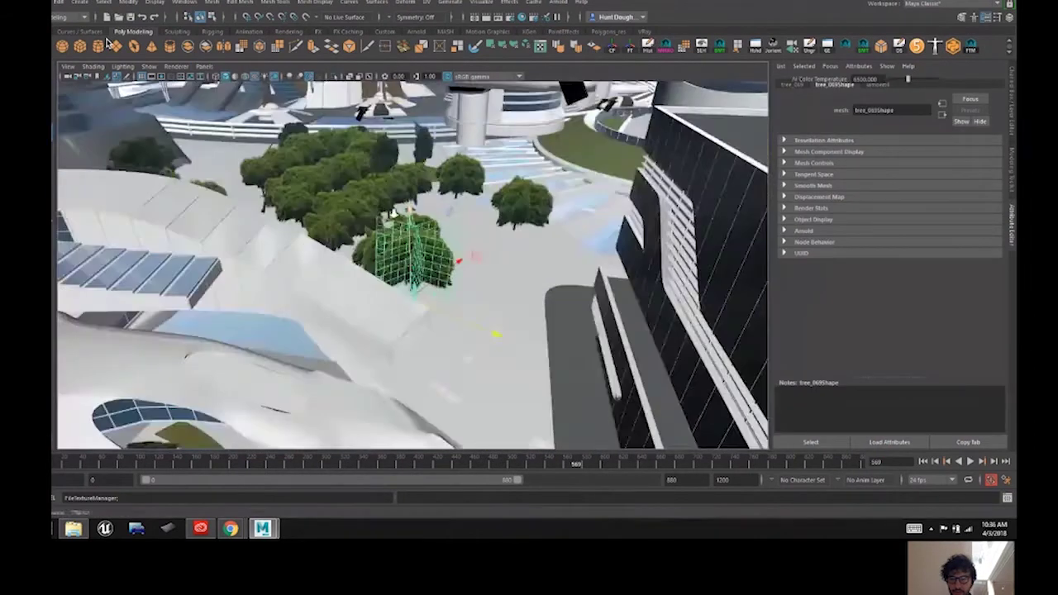
Step: Examine the crossed planes of tree_069 from several sides, deselect it and look at the neighbouring trees by the water
left_click(466, 302)
mouse_move(466, 303)
left_mouse_down("alt")
mouse_move(415, 289)
mouse_move(481, 307)
mouse_move(464, 284)
left_mouse_up("alt")
left_click(454, 279)
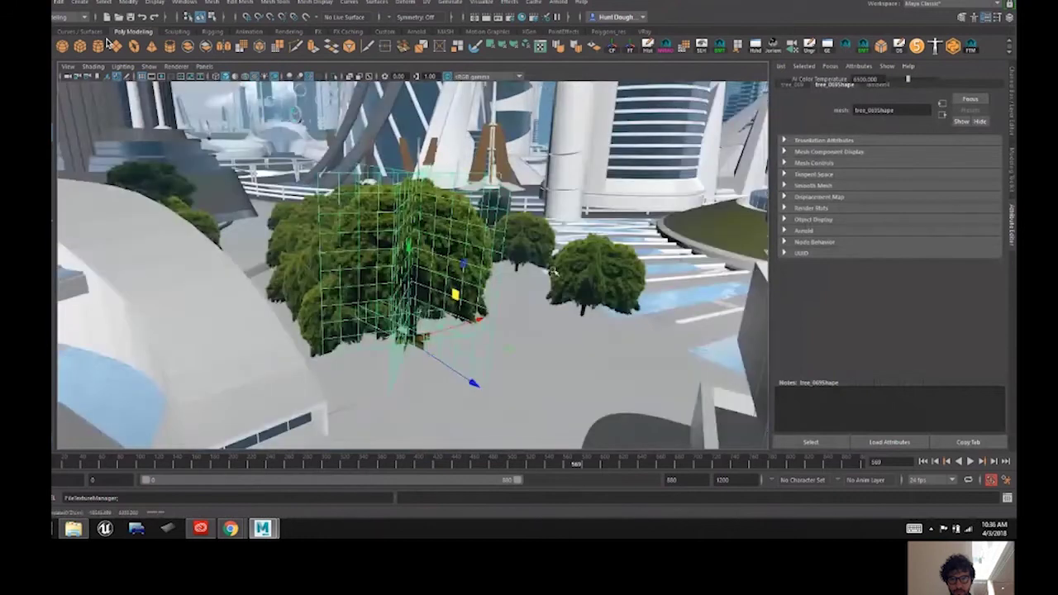
key("f")
left_click_drag(536, 274, 501, 266, "alt")
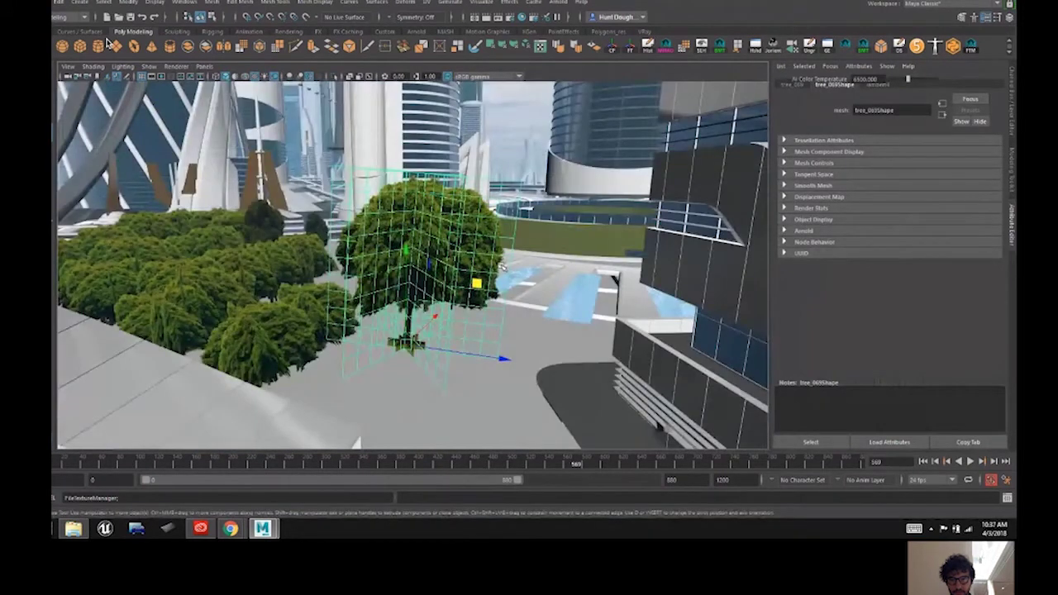
left_click_drag(501, 267, 436, 275, "alt")
left_click(527, 315)
left_click_drag(528, 315, 491, 293, "alt")
left_click_drag(492, 363, 471, 351, "alt")
right_click_drag(471, 351, 486, 368, "alt")
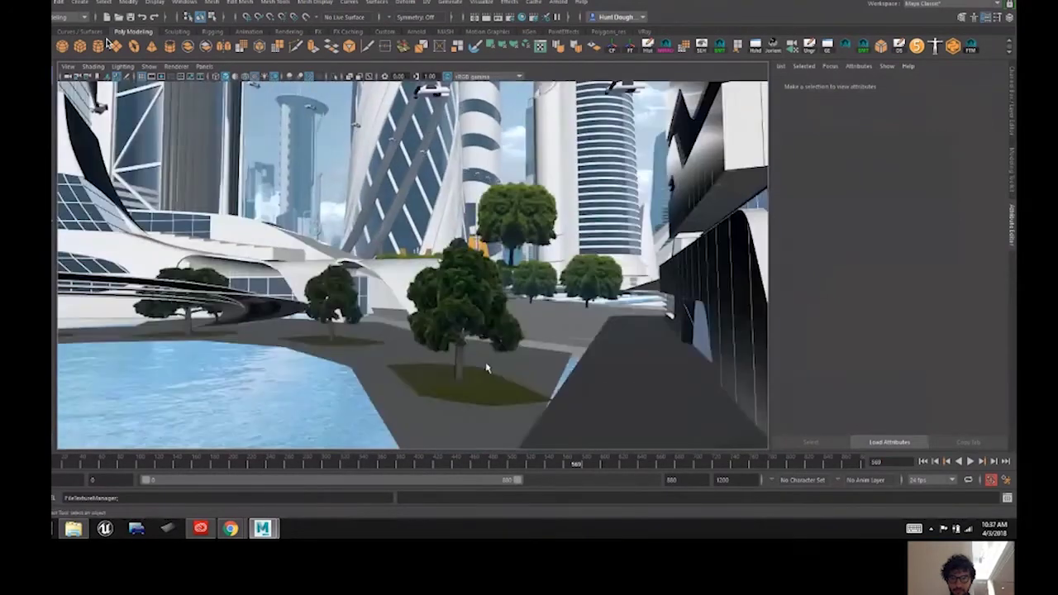
Step: Survey the city from the block-shaped building past the hexagonal domes and ponds to the round planter towers and terraced building
right_click_drag(572, 350, 496, 268, "alt")
left_click_drag(496, 269, 538, 300, "alt")
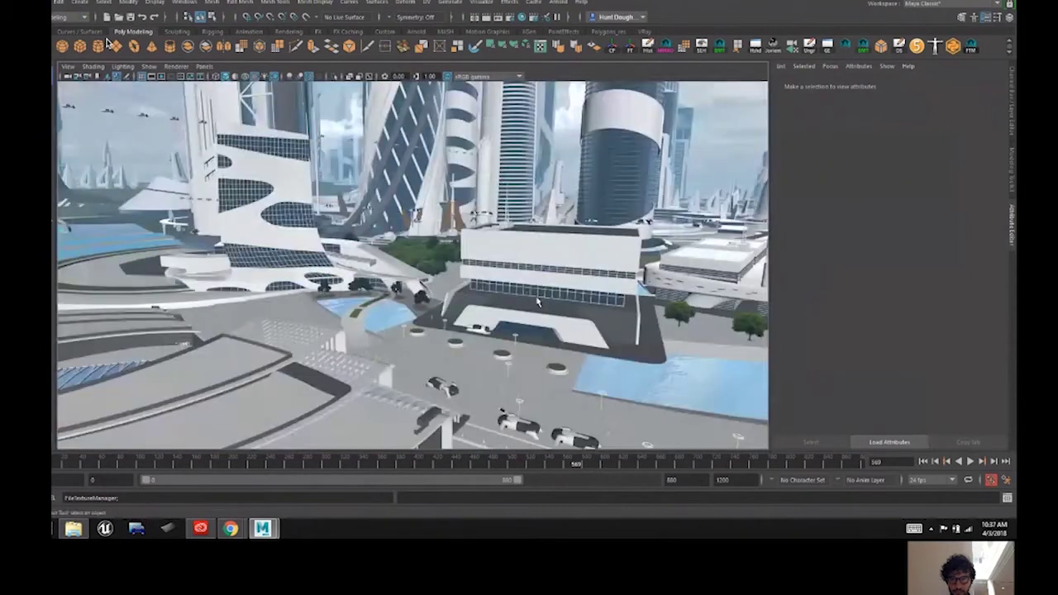
middle_click_drag(538, 300, 473, 295, "alt")
right_click_drag(473, 295, 449, 295, "alt")
left_click_drag(449, 295, 473, 288, "alt")
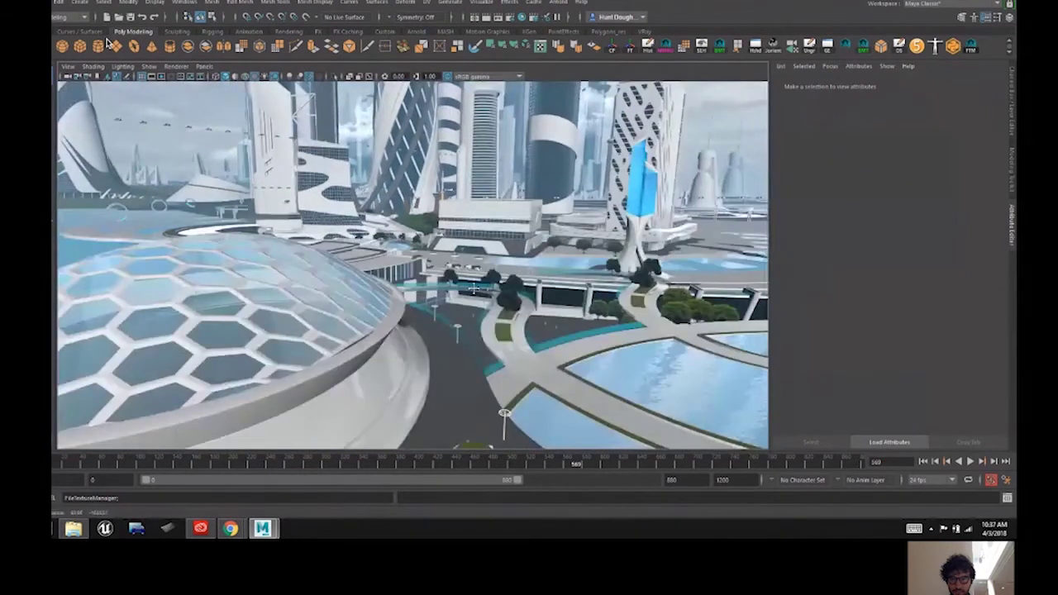
right_click_drag(473, 288, 442, 294, "alt")
left_click_drag(442, 293, 471, 282, "alt")
right_click_drag(473, 285, 446, 285, "alt")
left_click_drag(447, 285, 491, 276, "alt")
right_click_drag(491, 276, 488, 287, "alt")
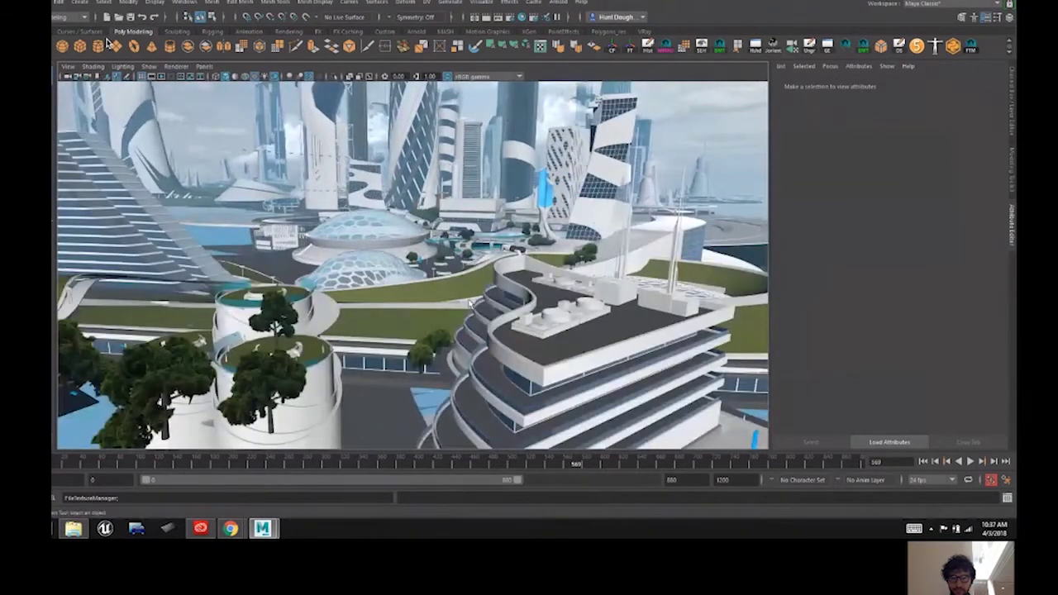
Step: Select the tree mesh pCylinder2 near the white planter towers, frame it and examine its trunk and foliage
left_click(273, 429)
key("w")
key("f")
right_click_drag(434, 272, 416, 273, "alt")
left_click_drag(416, 273, 318, 255, "alt")
left_click(404, 250)
key("e")
key("q")
left_click(404, 250)
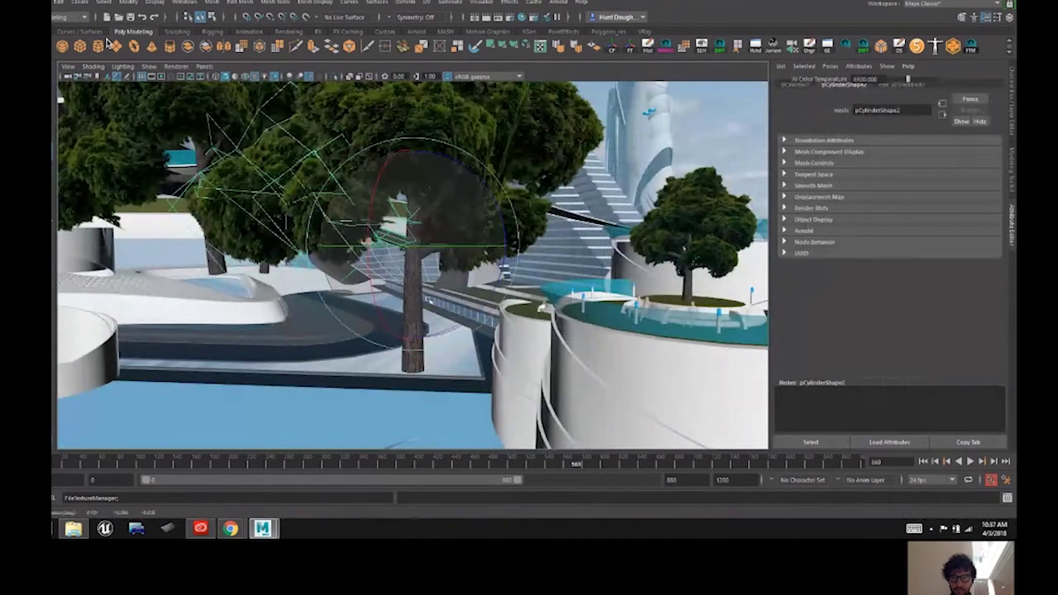
left_click_drag(475, 298, 297, 116, "alt")
Step: Look through the shot camera and go to frame 269, at the street with the cafe tables and glass footbridge
key("q")
left_click(204, 66)
mouse_move(257, 78)
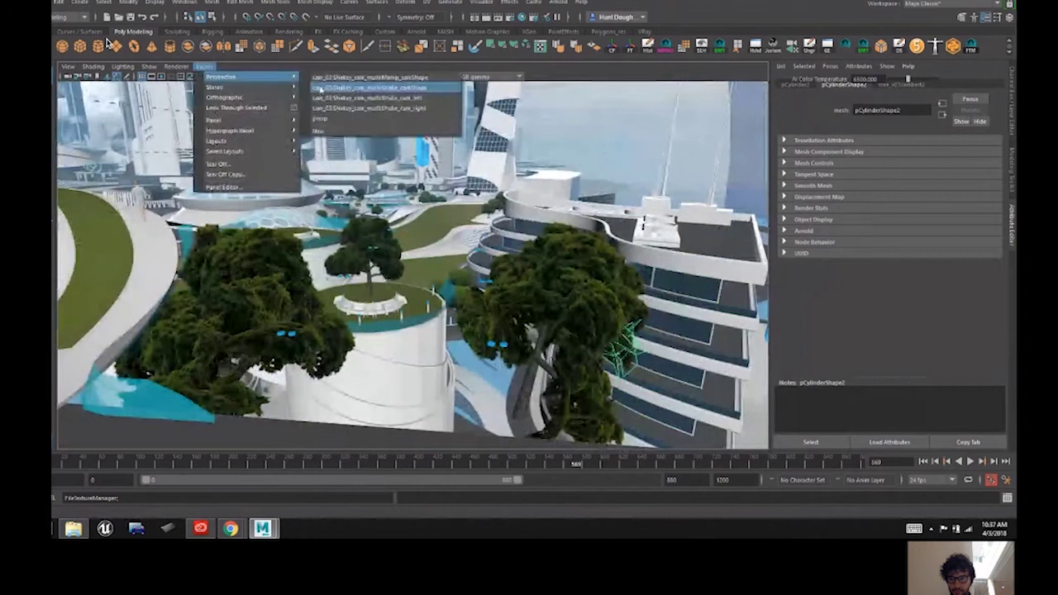
left_click(328, 90)
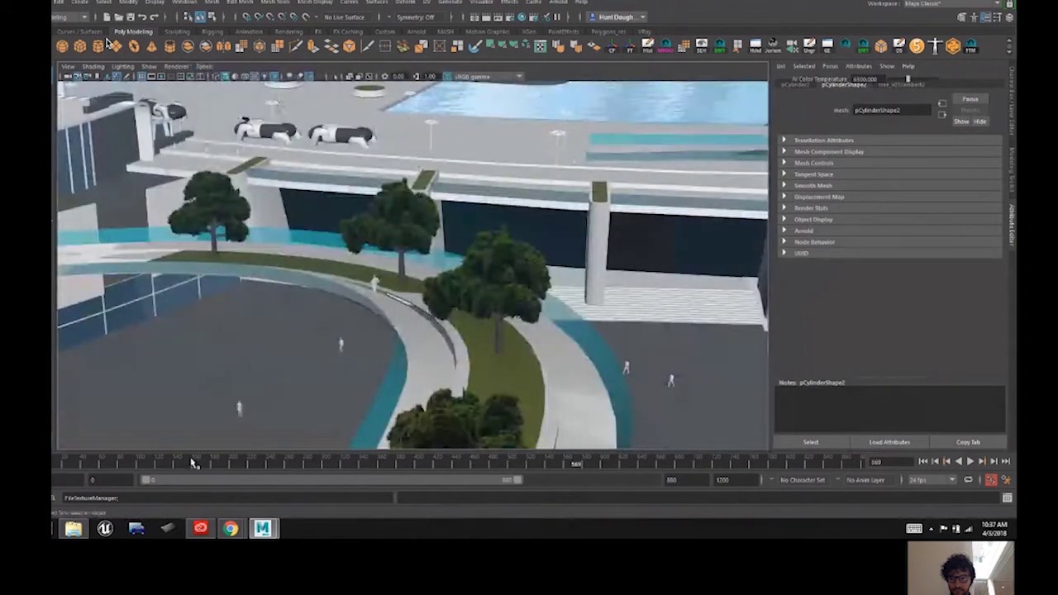
mouse_move(200, 464)
left_mouse_down()
mouse_move(336, 466)
mouse_move(292, 463)
left_mouse_up()
Step: Select the tree mesh tree_v01:pPlane4 at the end of the road and scrub back through nearby frames
left_click(526, 338)
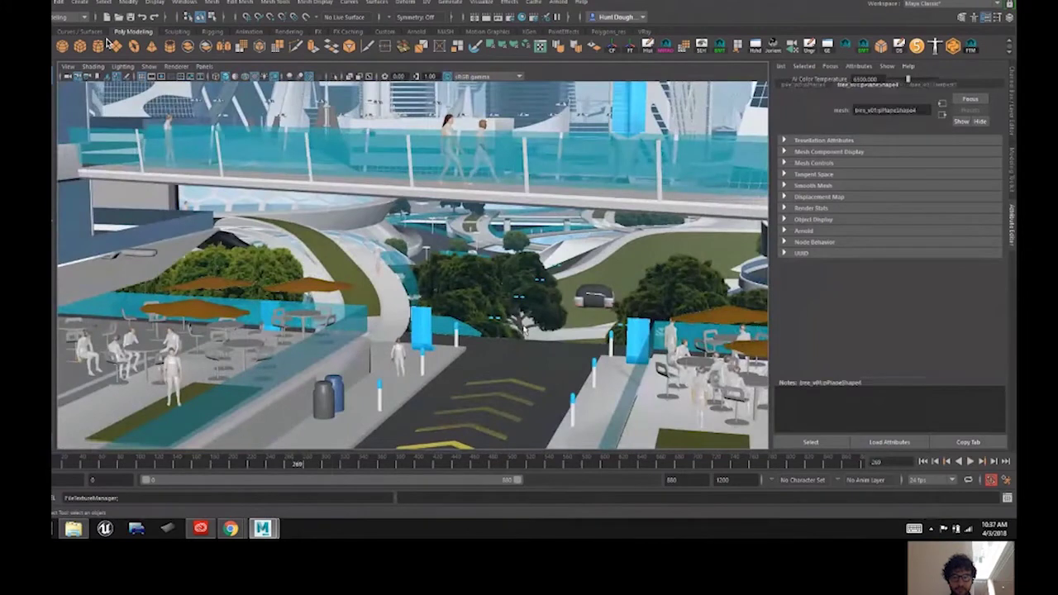
left_click(522, 329)
key("w")
left_click_drag(297, 464, 281, 461)
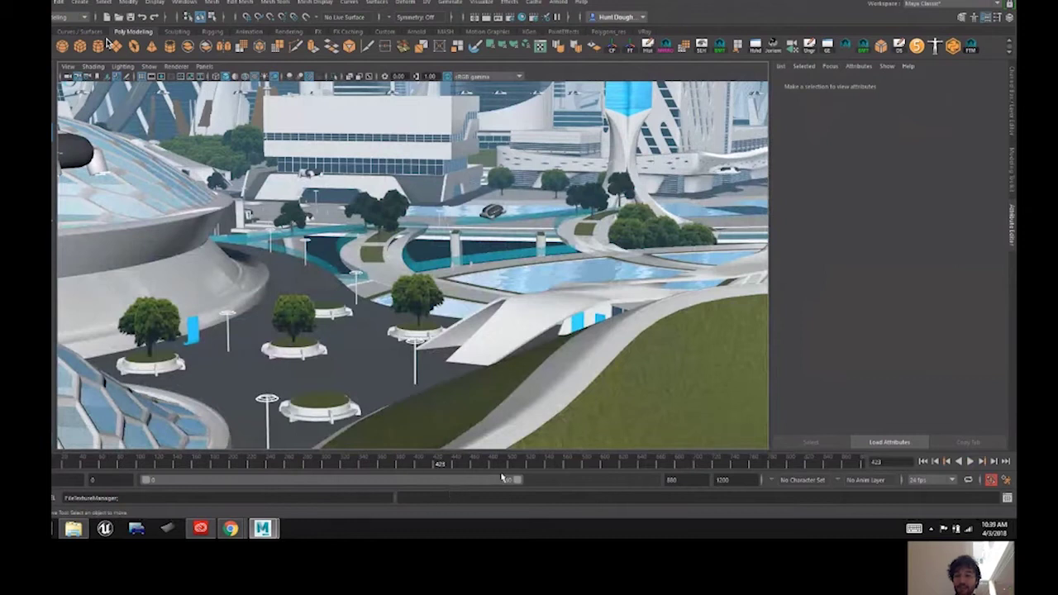
Step: Scrub the shot from frame 423 through frames 510 and 620 to 697 to review the camera's flight over the plaza
left_click_drag(442, 463, 526, 467)
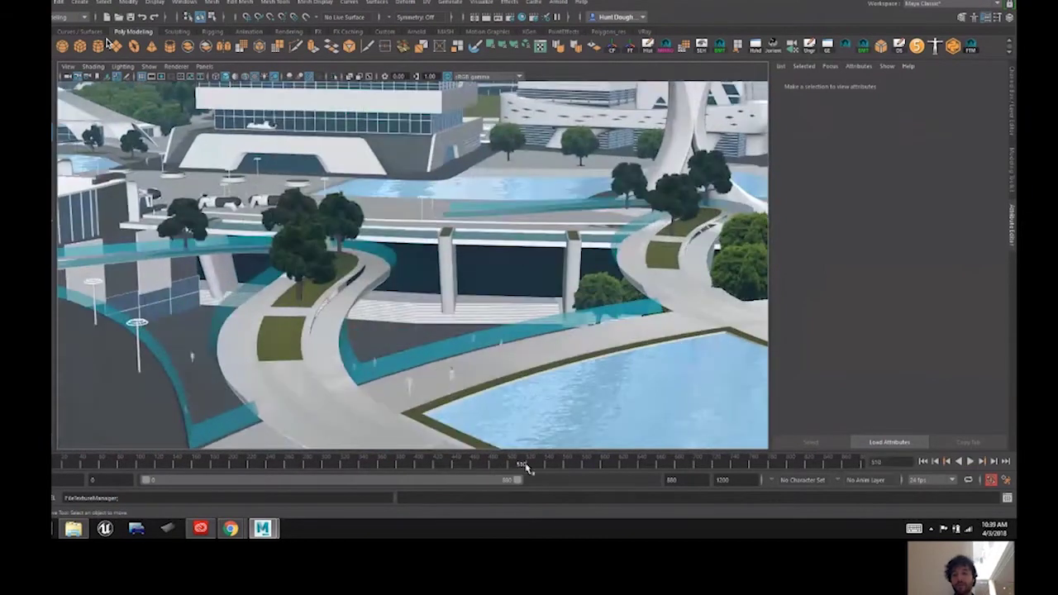
left_click(444, 422)
key("ctrl+z")
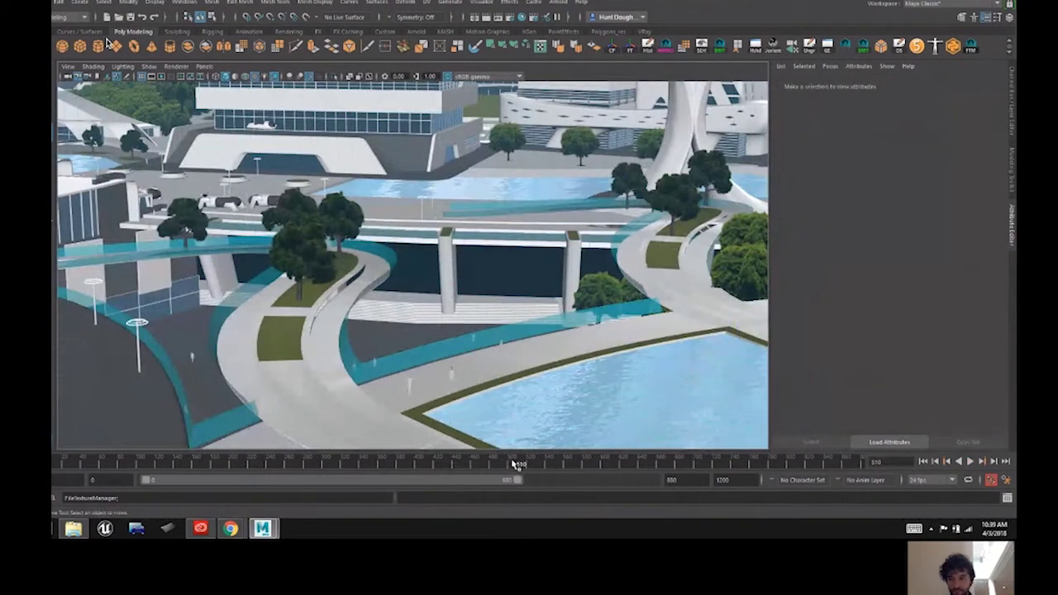
left_click_drag(521, 467, 640, 466)
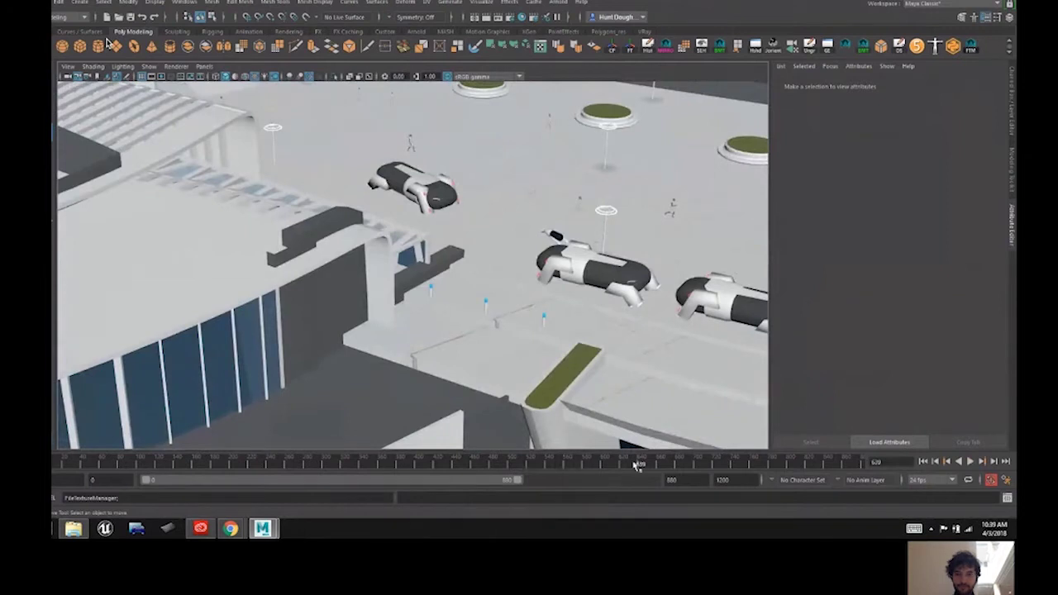
left_click_drag(654, 467, 692, 467)
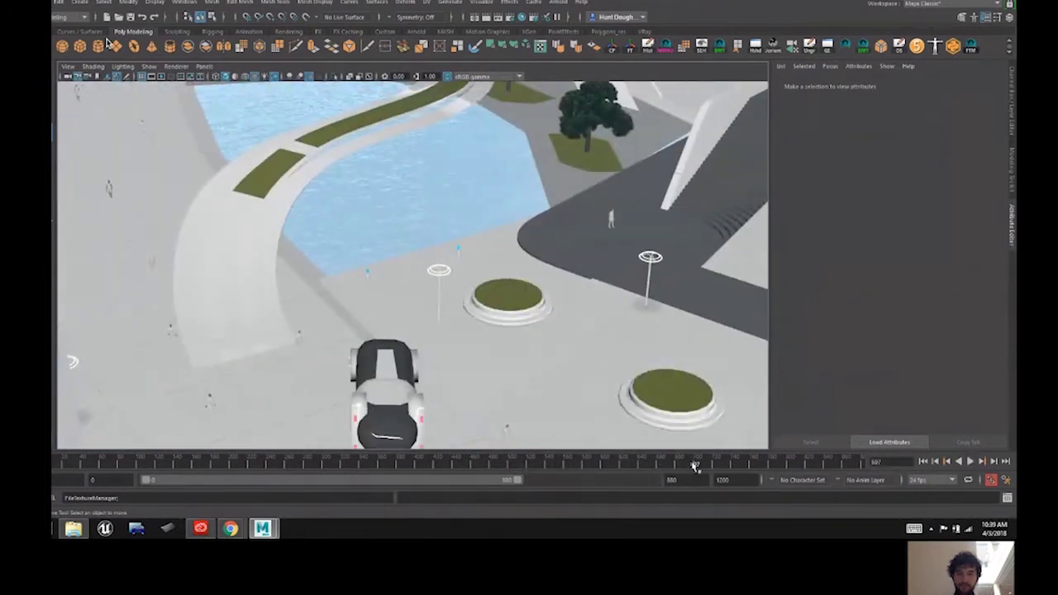
Step: Return to frame 450, select the dark plaza ground mesh pasted__polySurface406 around the planters, and deselect it
left_click_drag(694, 467, 458, 411)
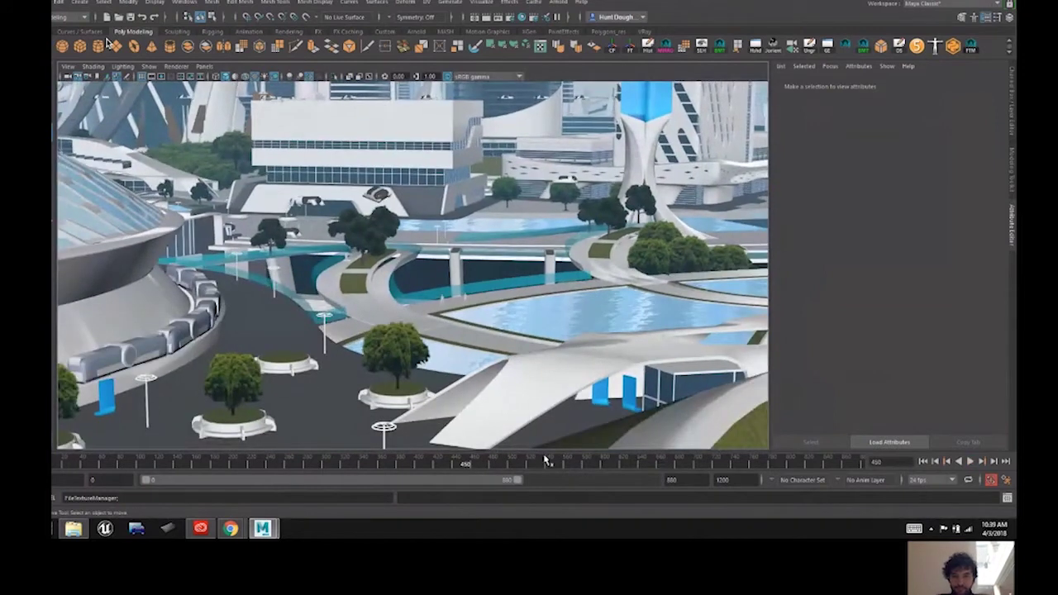
left_click(200, 371)
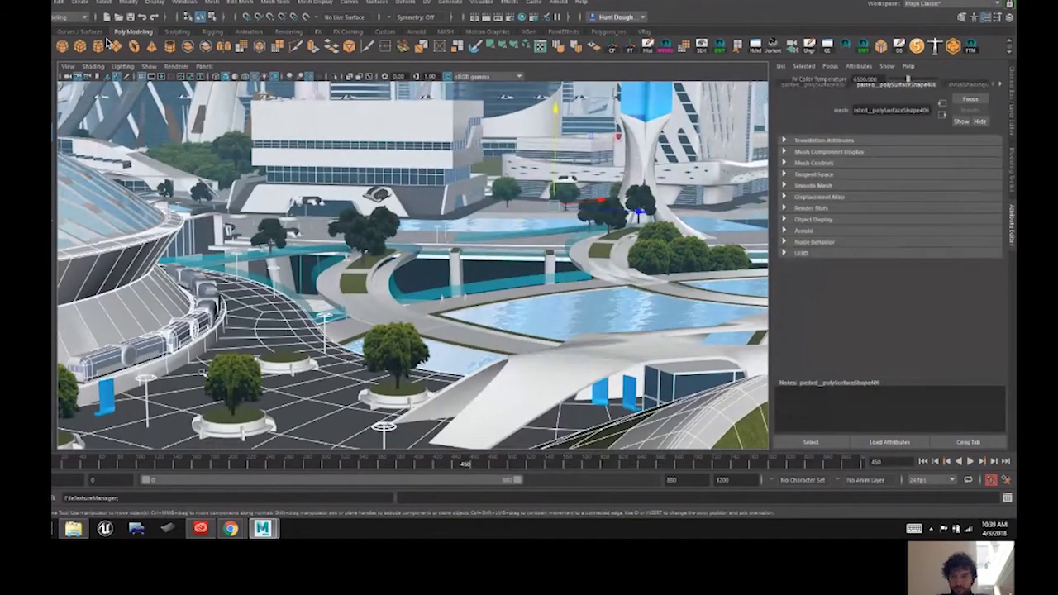
key("q")
left_click(151, 341)
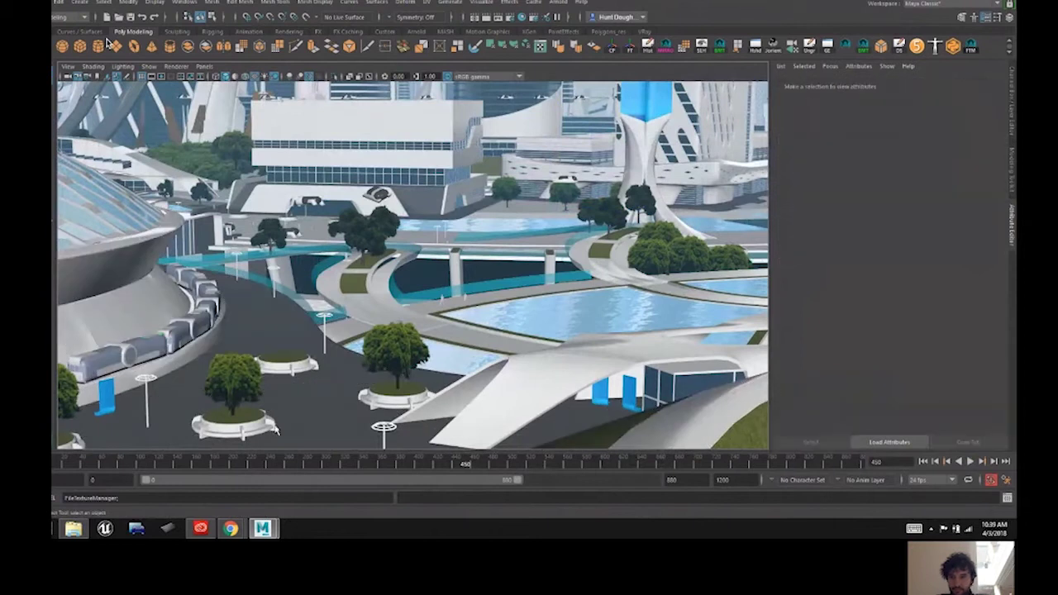
Step: Scrub the shot from frame 450 past the parked vehicles and plaza to frame 849
left_click_drag(456, 466, 640, 459)
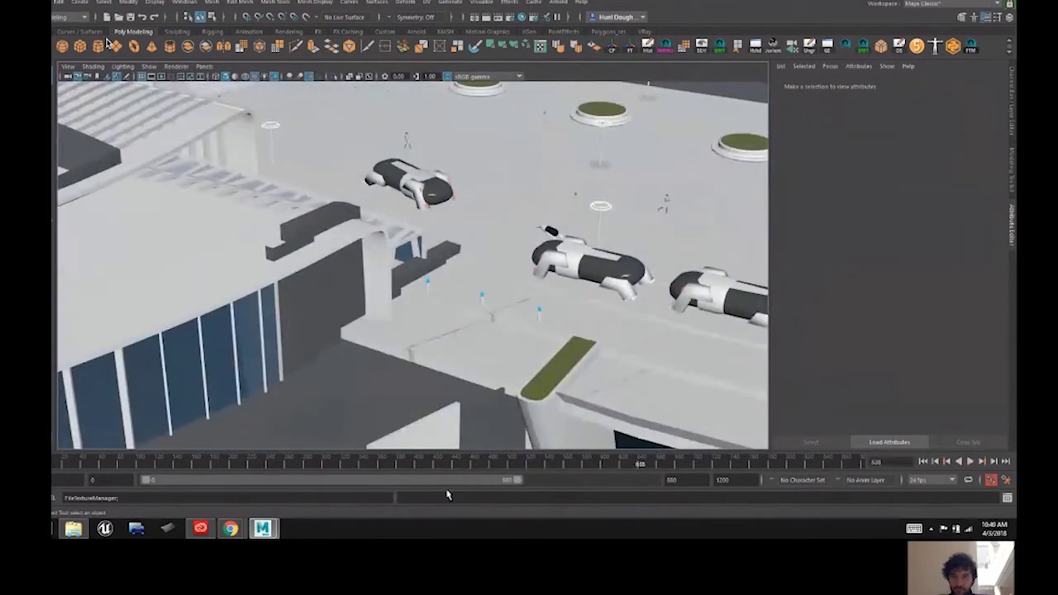
left_click_drag(640, 465, 665, 463)
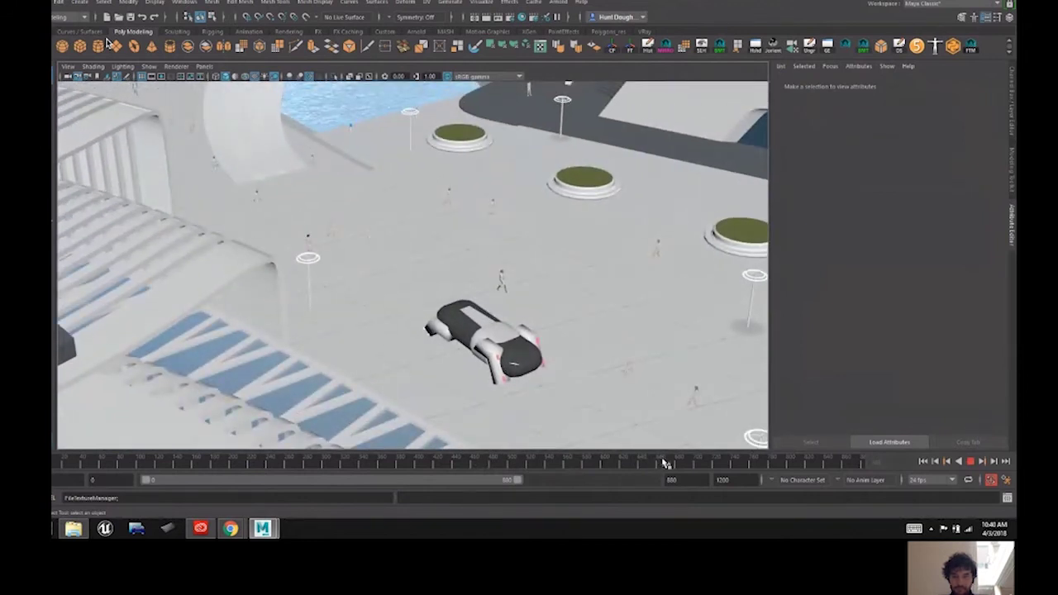
left_click_drag(663, 459, 836, 460)
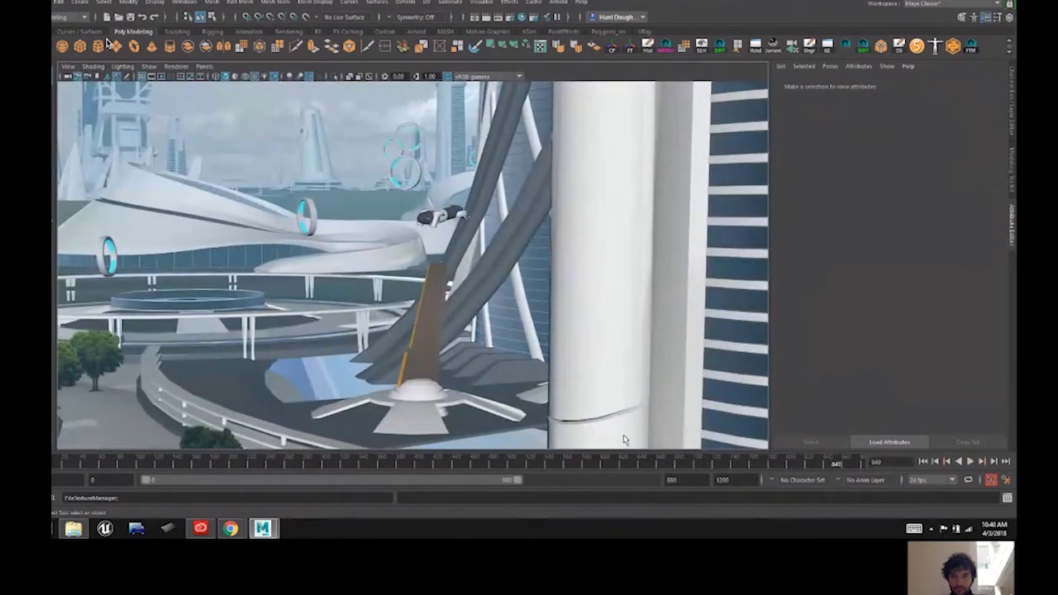
Step: Select the BldgSM_04_Glass mesh on the tower with striped windows, and deselect it
left_click(734, 323)
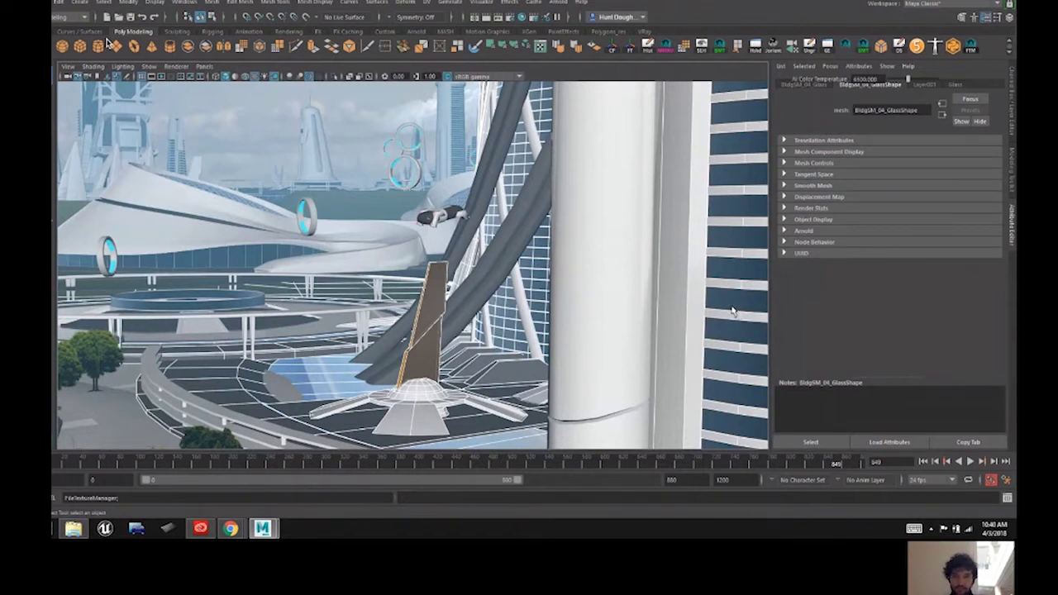
left_click(461, 233)
left_click(491, 270)
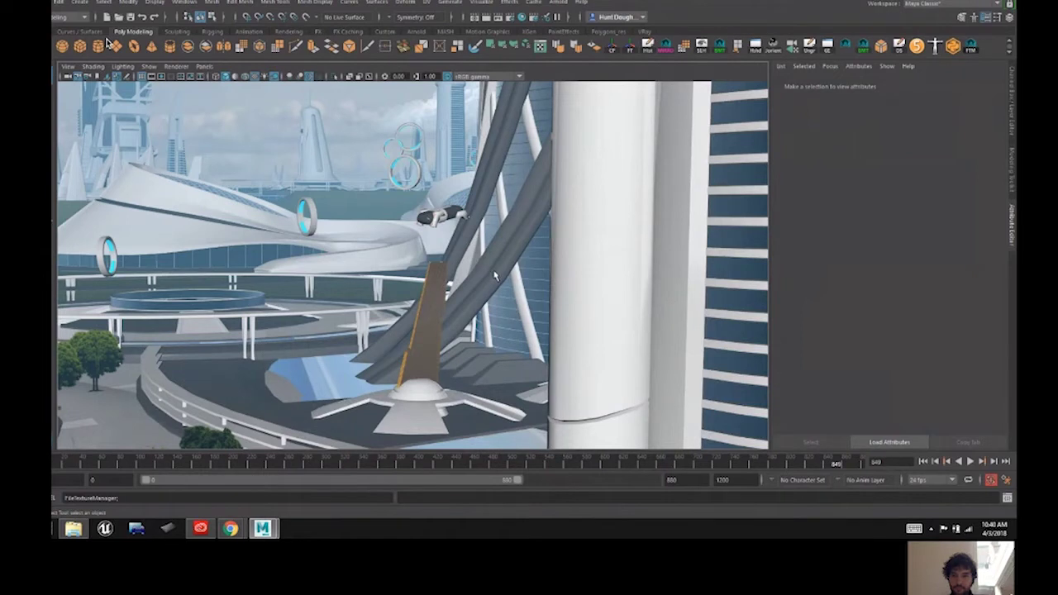
Step: Review the shot again at frames 501, 463 and 686, and scrub and play through the remaining camera move
left_click_drag(818, 461, 513, 456)
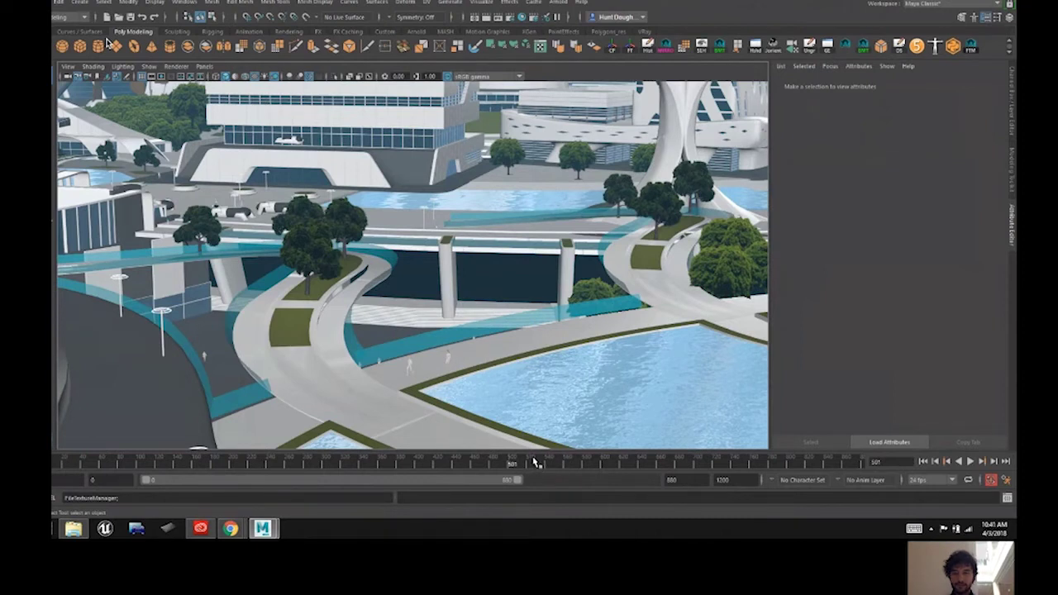
left_click_drag(507, 465, 471, 463)
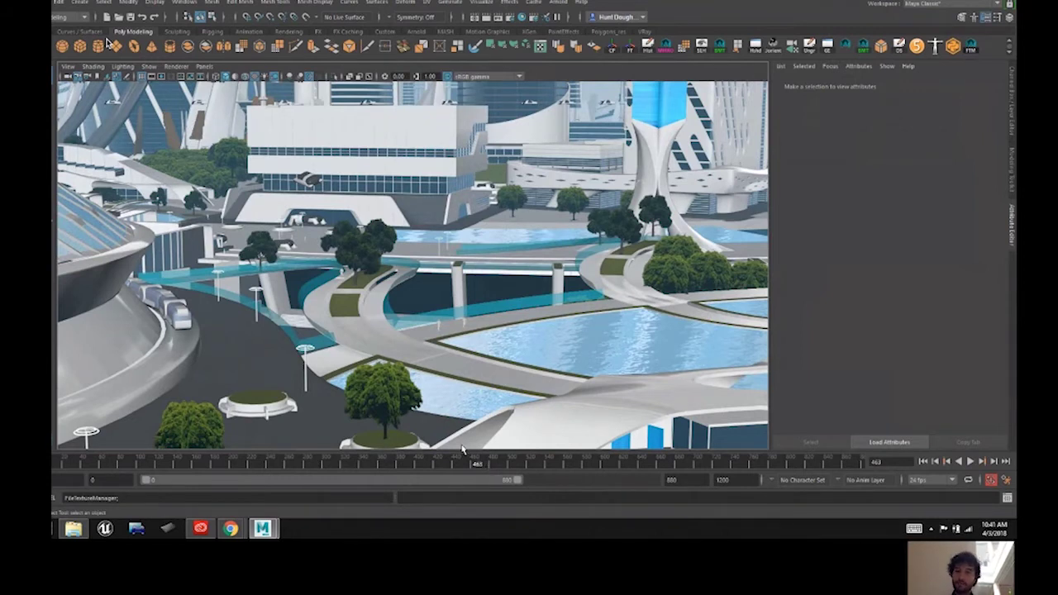
mouse_move(476, 468)
left_mouse_down()
mouse_move(466, 467)
mouse_move(684, 465)
left_mouse_up()
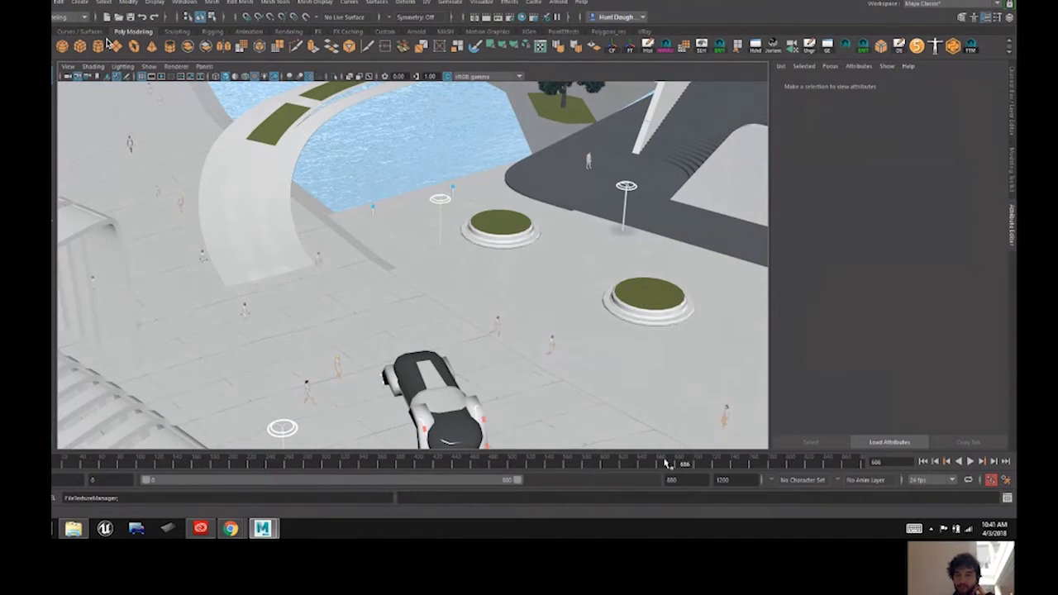
mouse_move(690, 466)
left_mouse_down()
mouse_move(705, 466)
mouse_move(671, 458)
left_mouse_up()
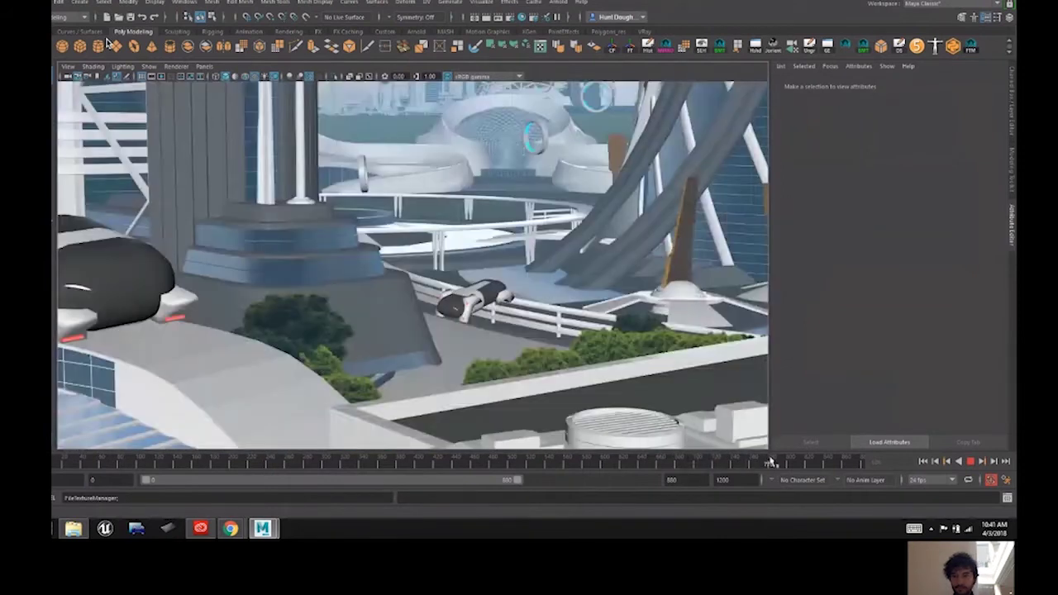
mouse_move(770, 462)
left_mouse_down()
mouse_move(802, 468)
mouse_move(633, 478)
left_mouse_up()
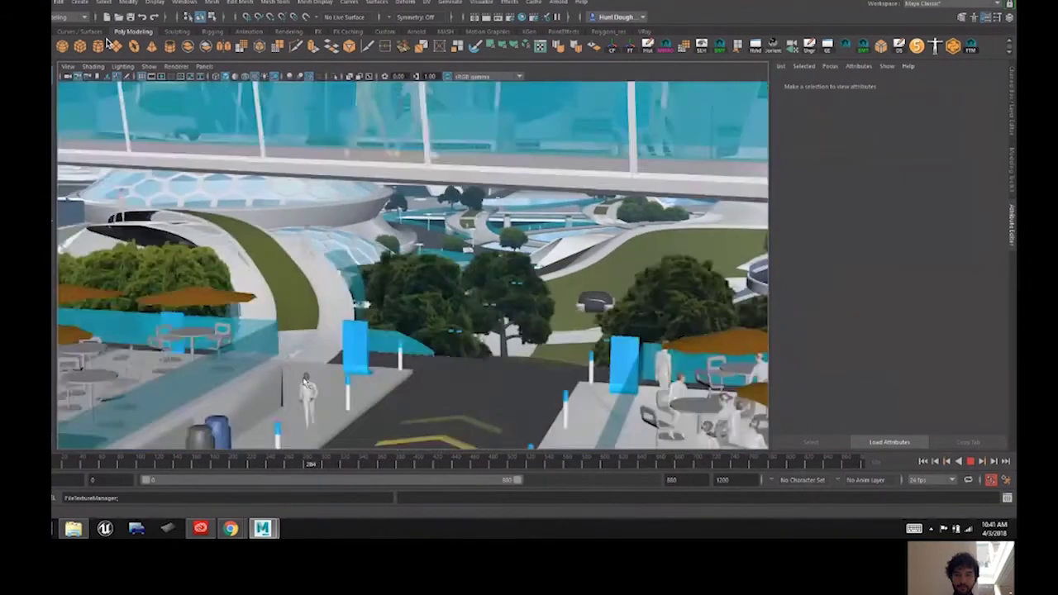
Step: Scrub and replay the camera move from frame 279 past the domes, curved bridges and tree-lined walkways, checking frames 364, 566 and 575
left_click_drag(304, 378, 305, 380)
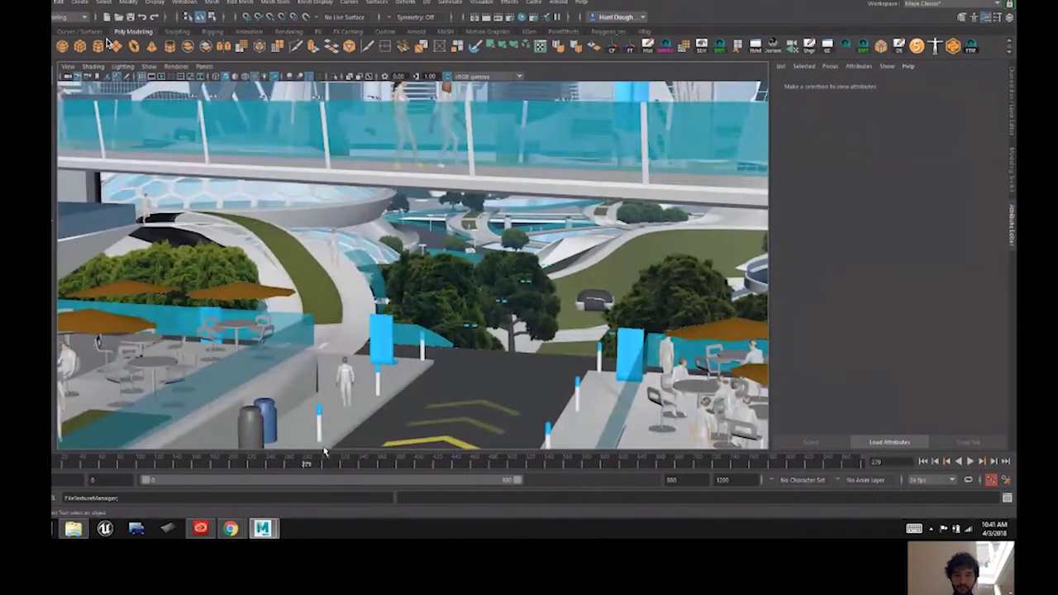
key("alt+v")
left_click_drag(281, 463, 191, 438)
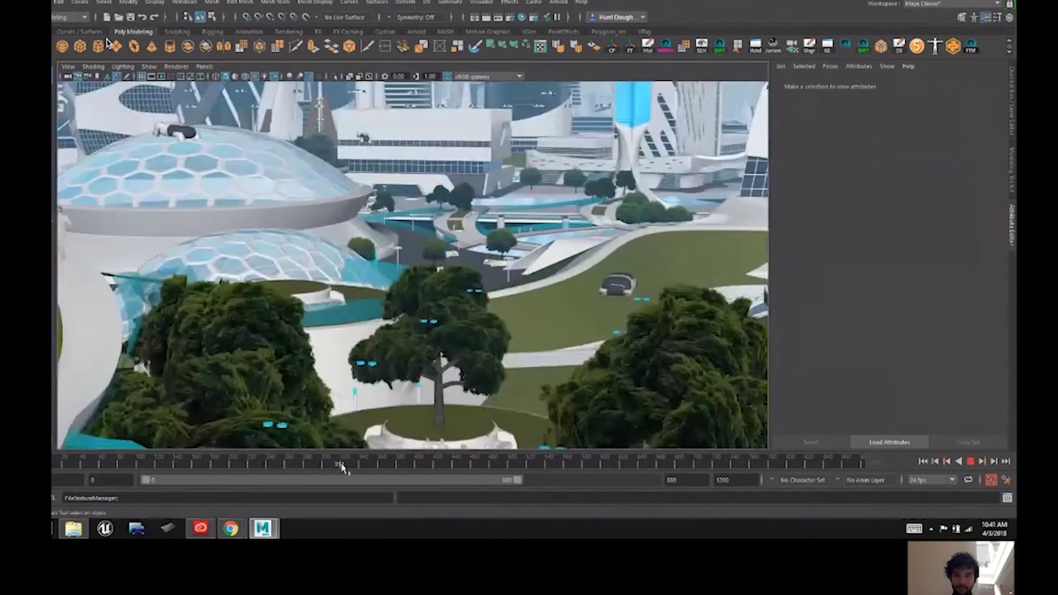
key("Escape")
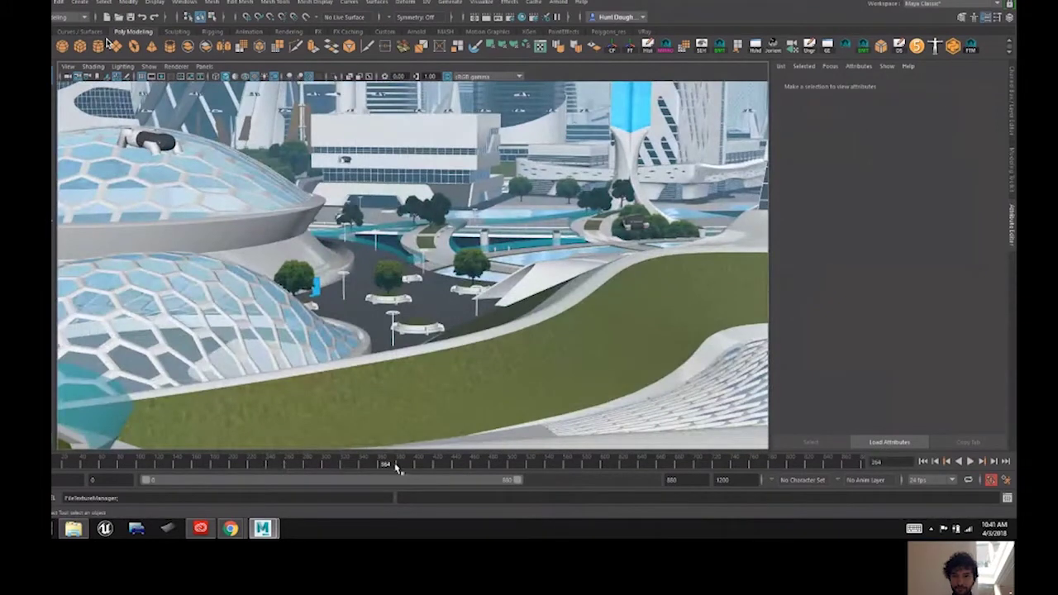
left_click_drag(395, 466, 504, 449)
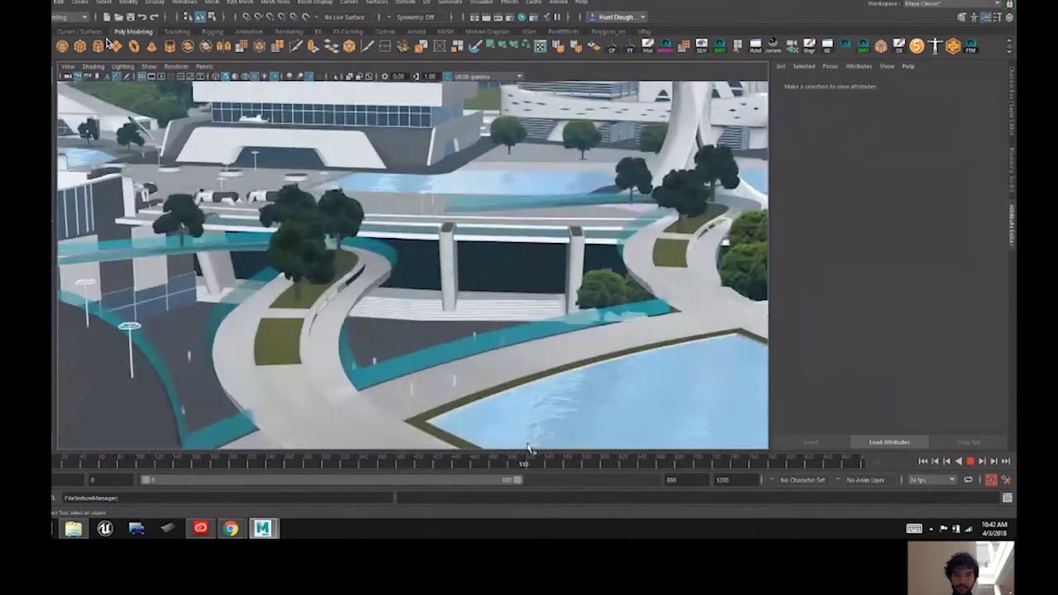
key("Escape")
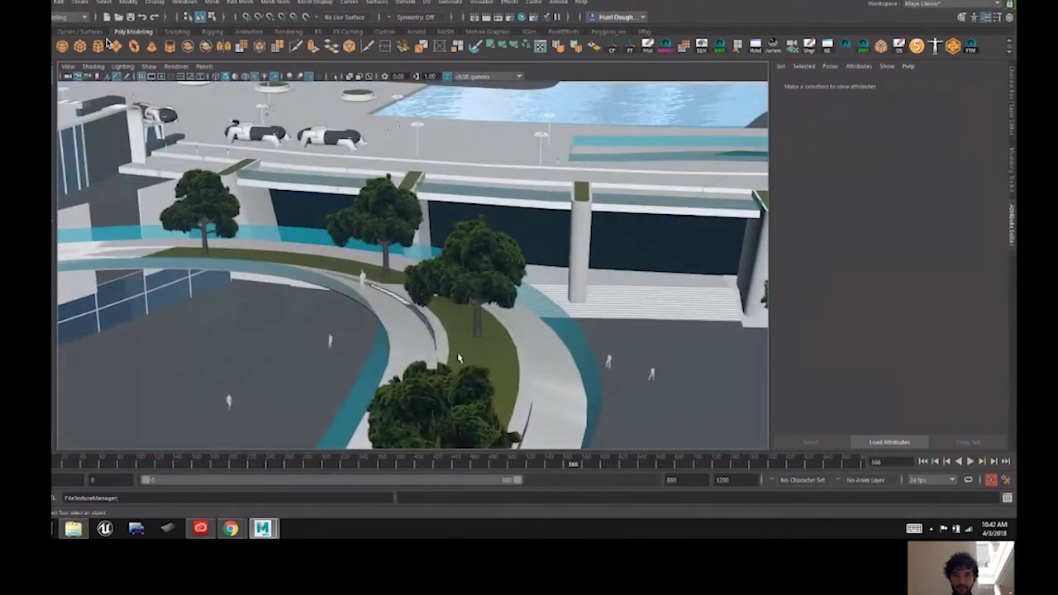
key("alt+v")
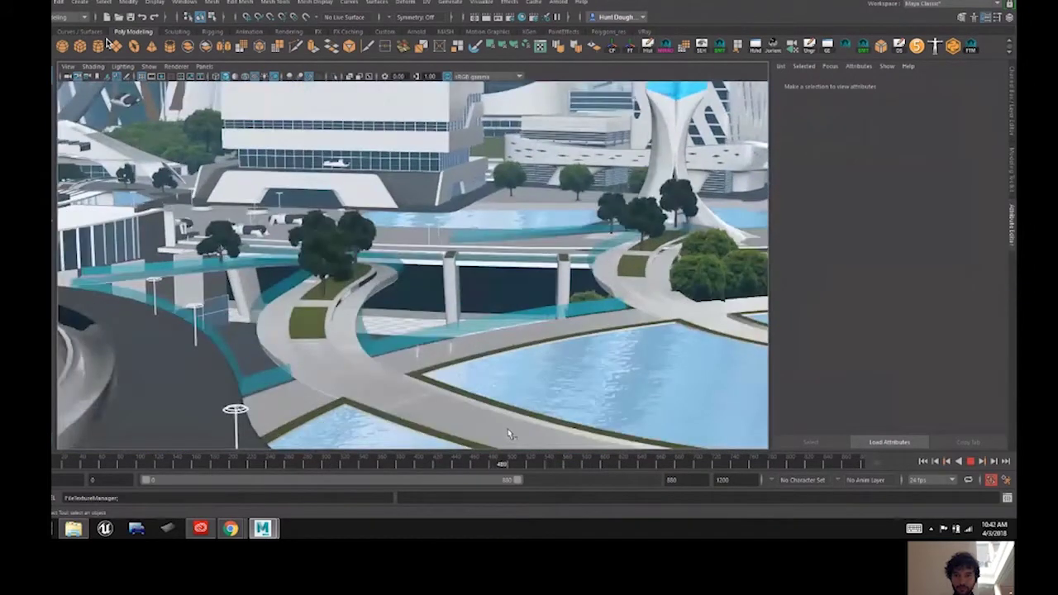
key("Escape")
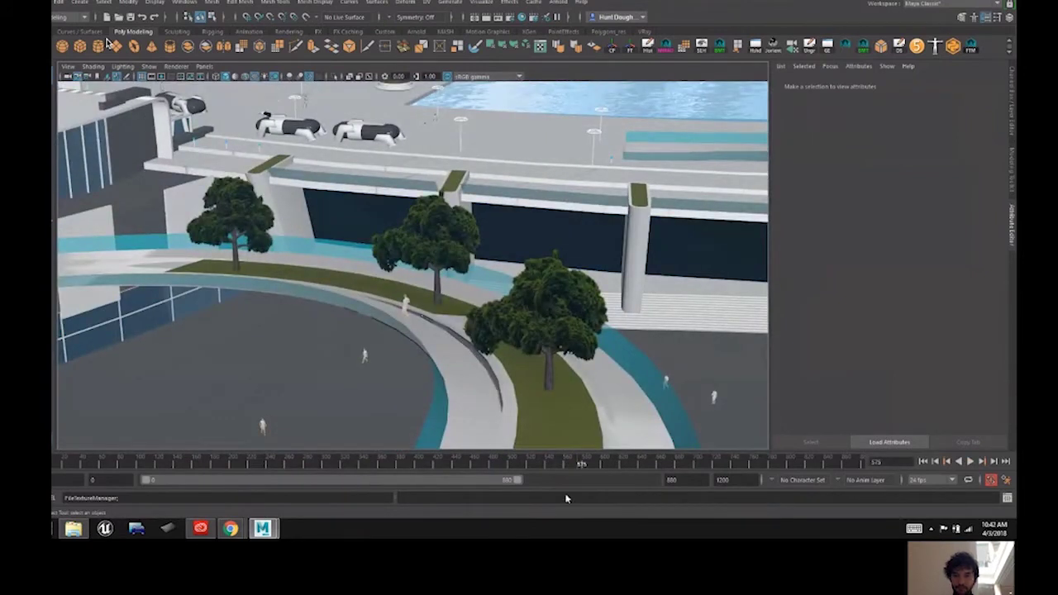
left_click_drag(584, 465, 595, 466)
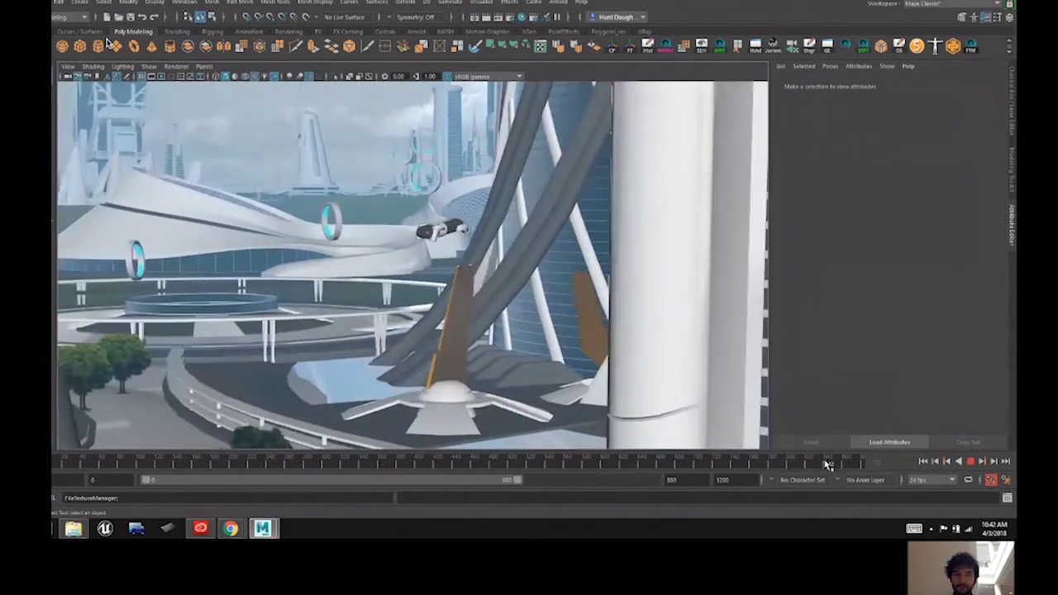
Step: At frame 841, duplicate the curved metal supports TowerLG_02_Metal and move the copy away from the tower towards the distant low buildings
left_click(827, 465)
left_click(535, 279)
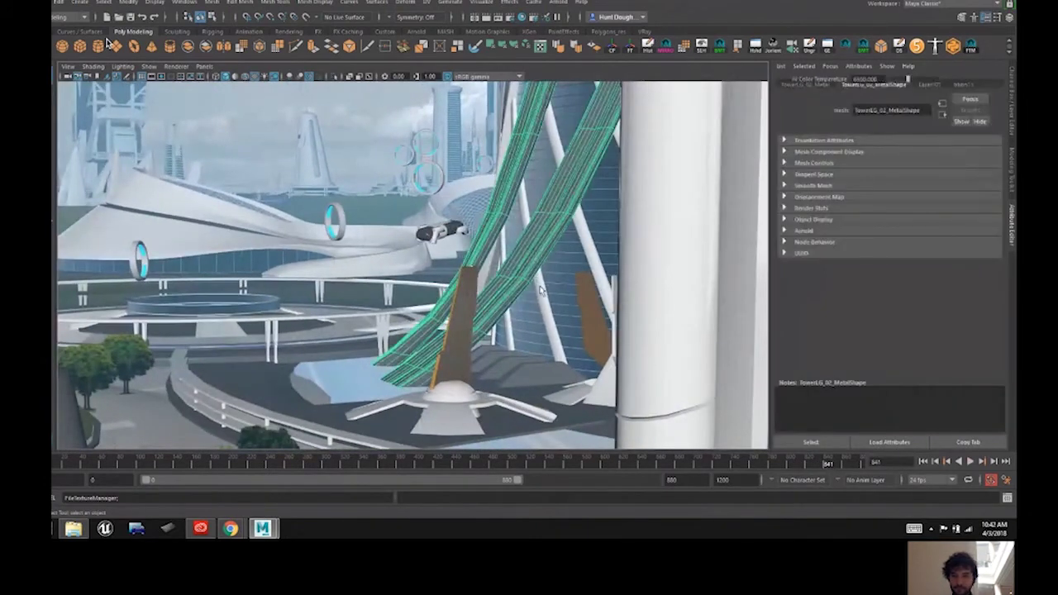
key("w")
key("ctrl+d")
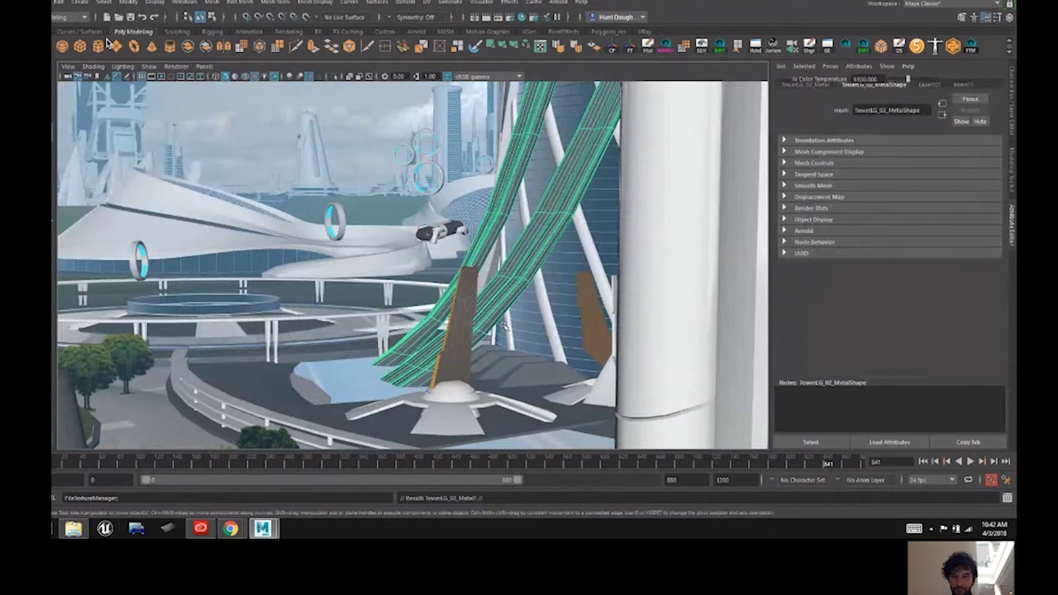
left_click_drag(423, 333, 362, 217)
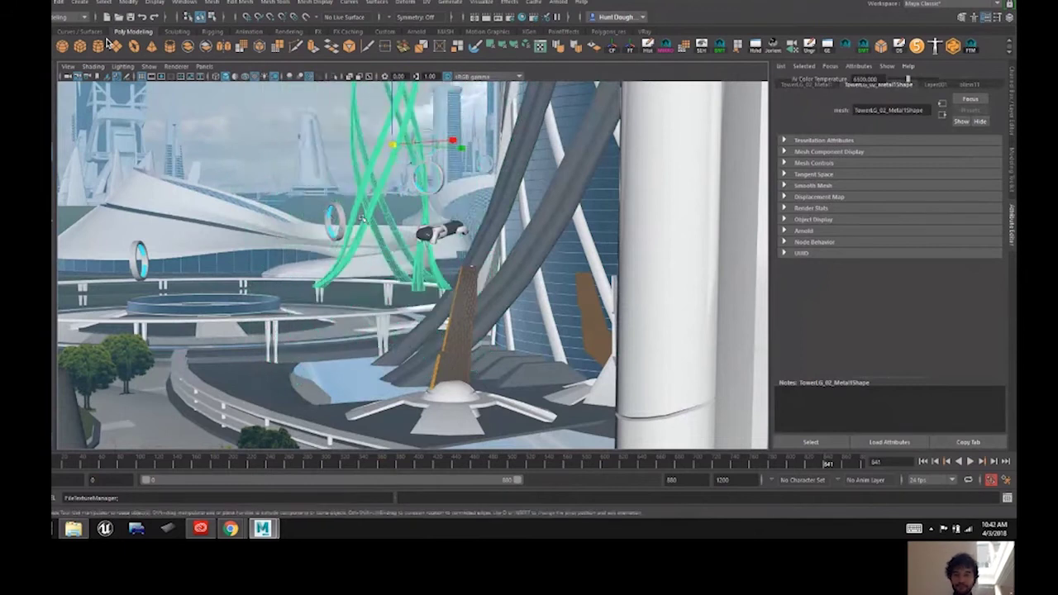
Step: Rotate the duplicated supports onto their side, place them across the front of the low white building, and deselect them
key("e")
left_click_drag(307, 116, 381, 182)
key("w")
left_click_drag(408, 146, 269, 193)
left_click_drag(269, 117, 110, 232)
key("e")
key("w")
left_click_drag(117, 140, 118, 184)
left_click_drag(106, 277, 116, 270)
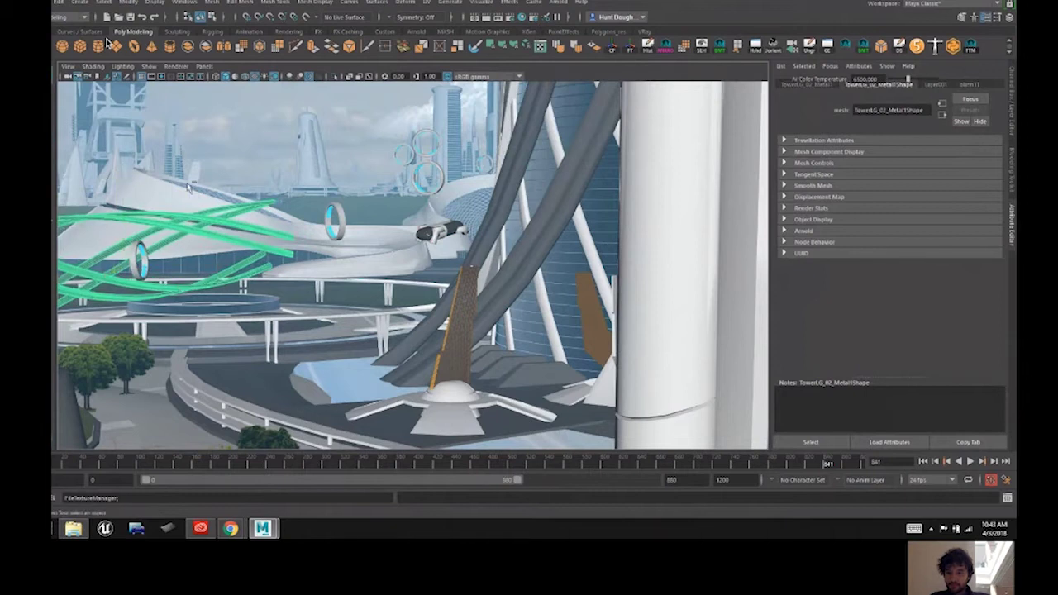
left_click(246, 384)
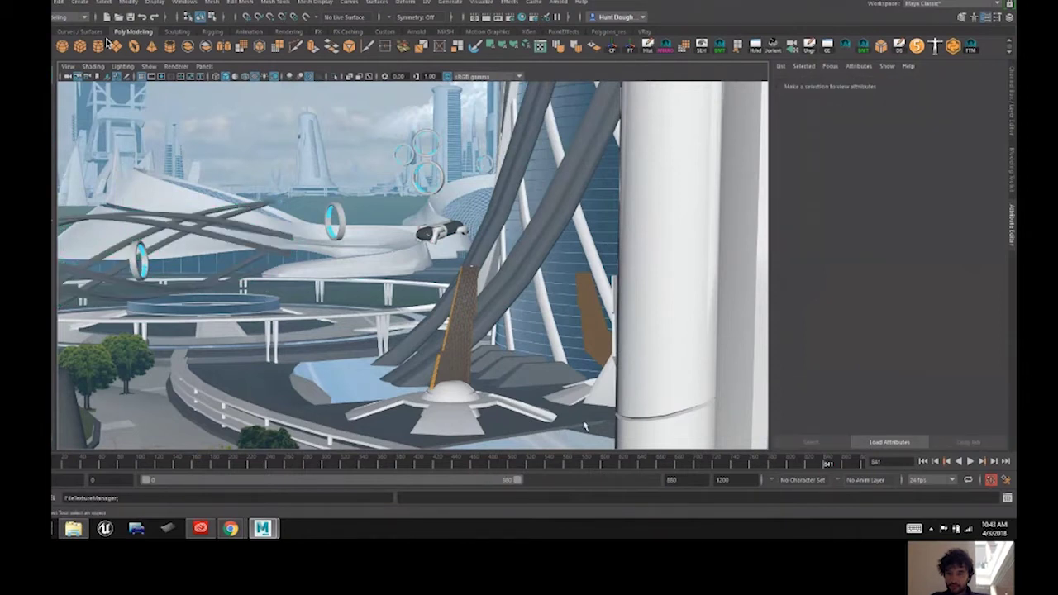
Step: At frame 825, soft-select the vertices at the duplicated strands' free ends, scale them closer together, and deselect the mesh
left_click_drag(816, 469, 801, 471)
left_click(281, 221)
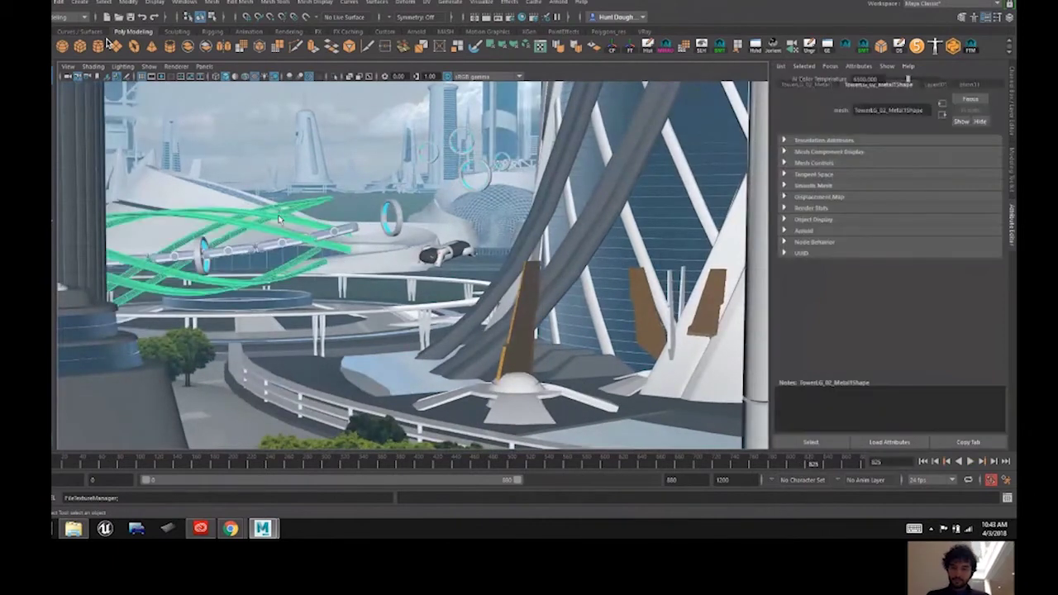
right_click_drag(281, 221, 302, 195)
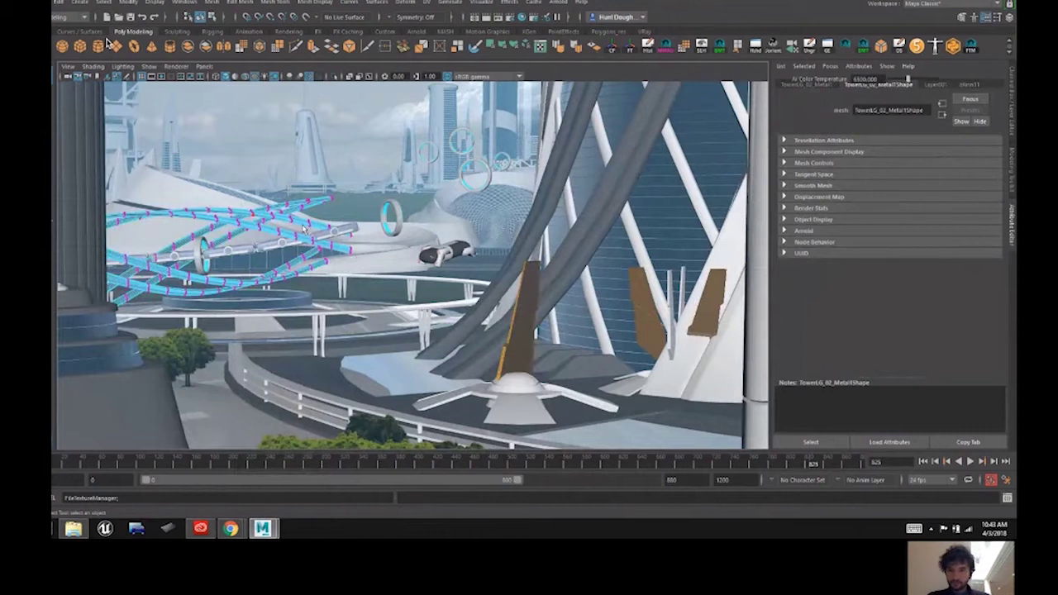
left_click_drag(299, 190, 378, 279)
key("w")
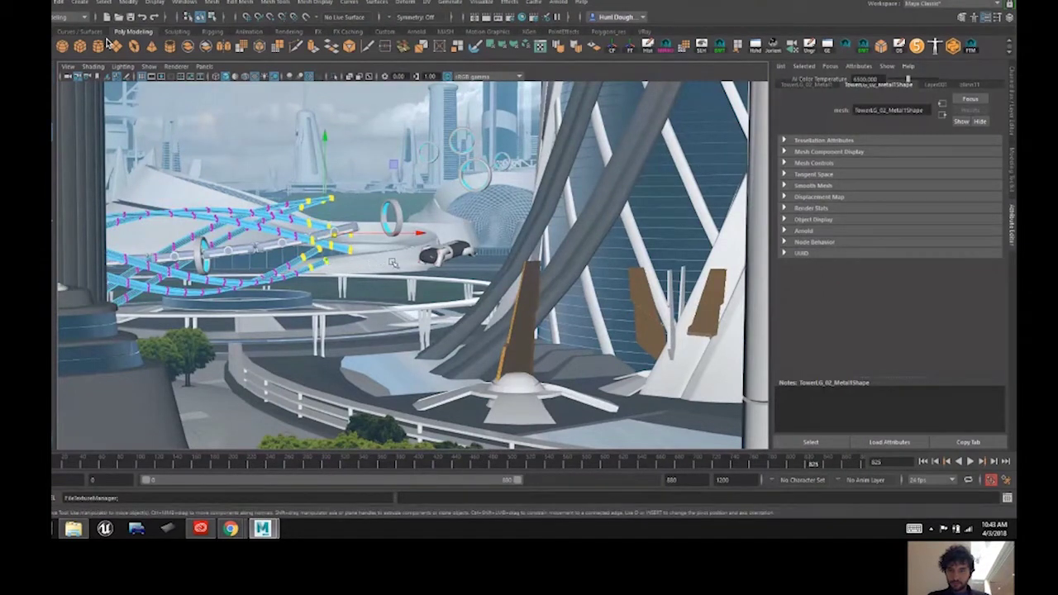
key("b")
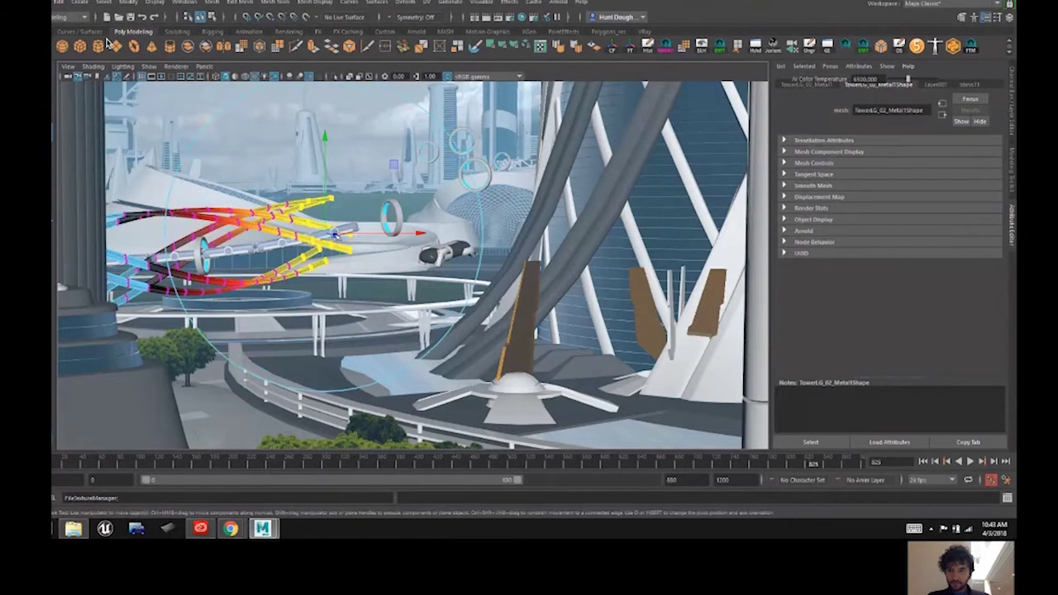
key("r")
mouse_move(333, 236)
left_mouse_down()
mouse_move(293, 237)
mouse_move(339, 242)
mouse_move(344, 226)
left_mouse_up()
key("w")
key("q")
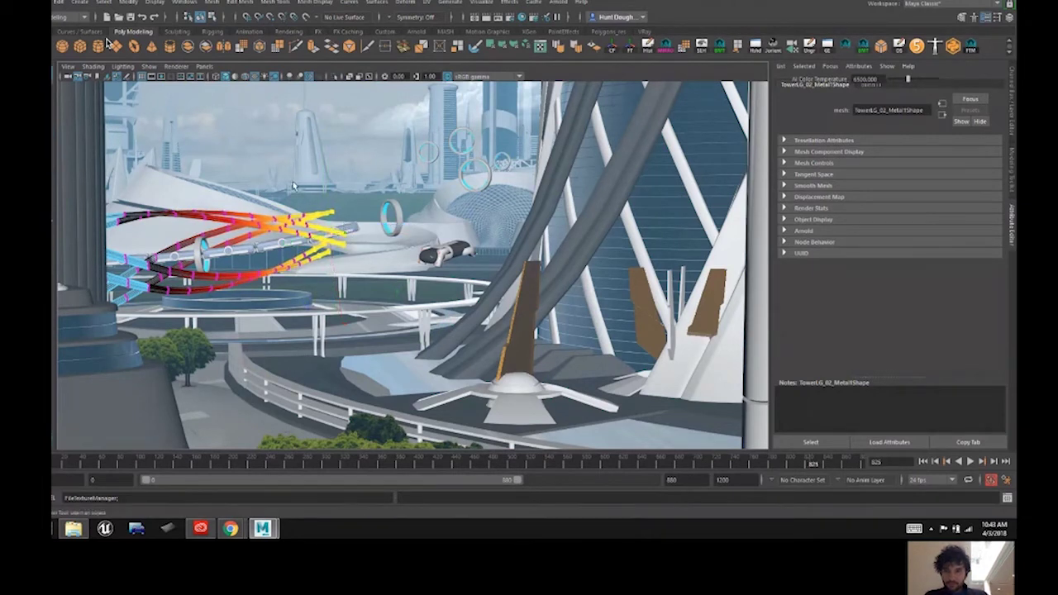
key("shift+comma")
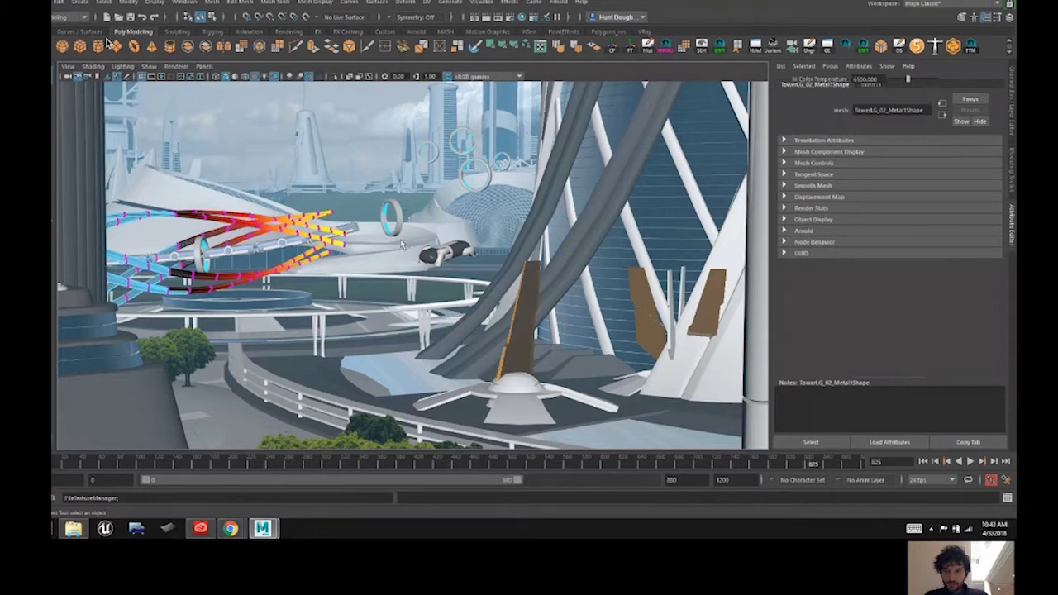
key("ctrl+z")
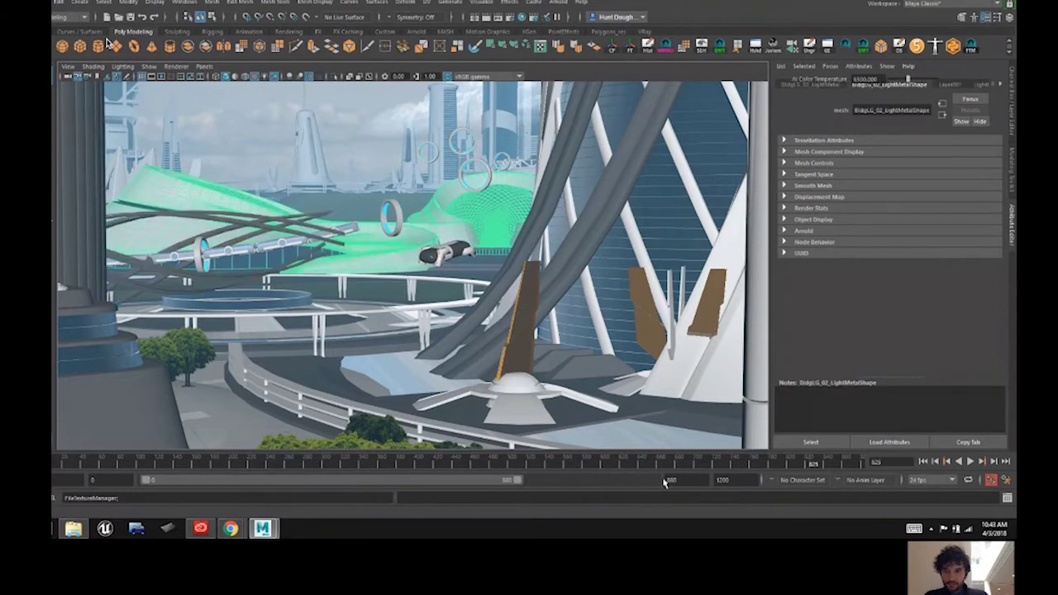
left_click(508, 356)
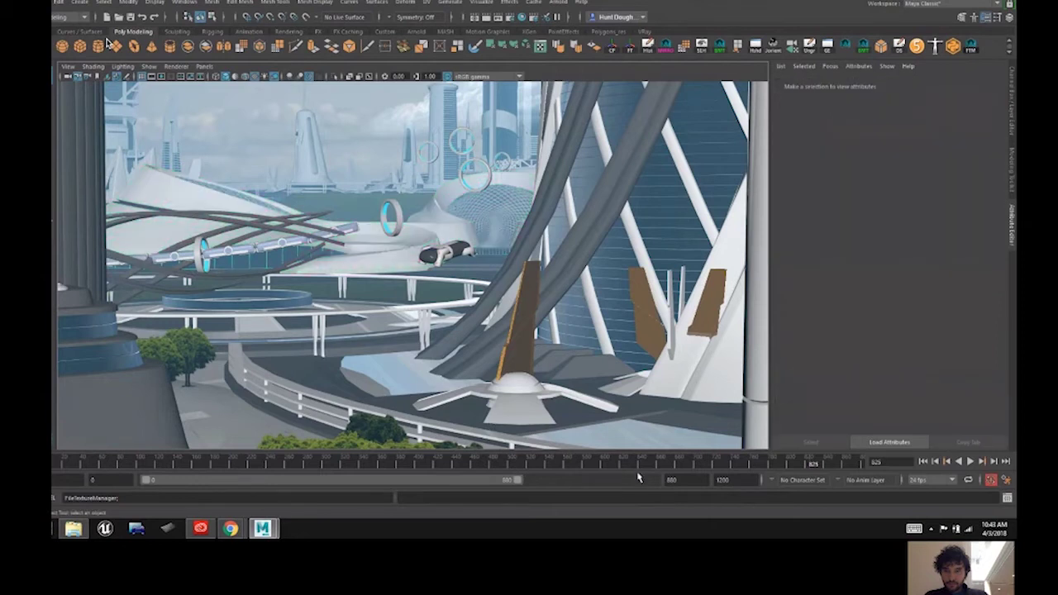
Step: Replay the shot to frame 828, tighten the soft-selection falloff, and pull the middle strands' end vertices out to the floating ring
key("alt+v")
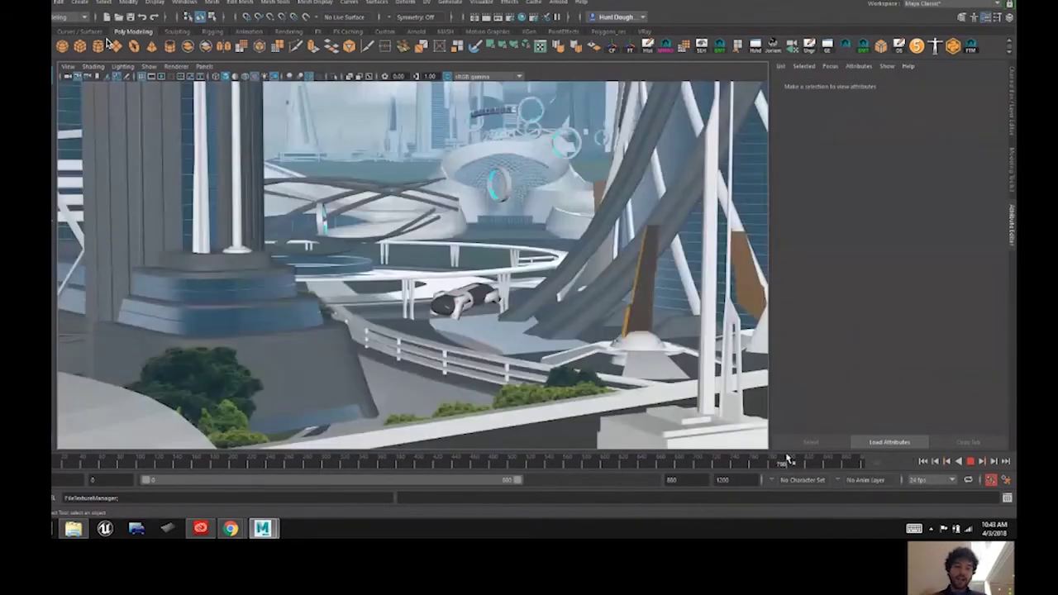
key("alt+v")
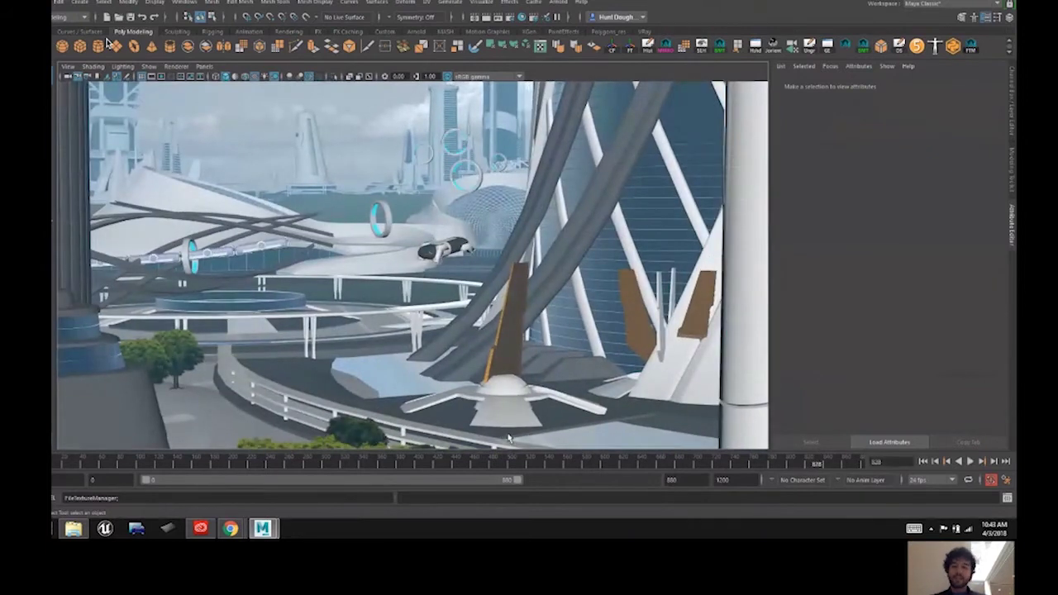
left_click(325, 234)
right_click_drag(327, 237, 327, 236)
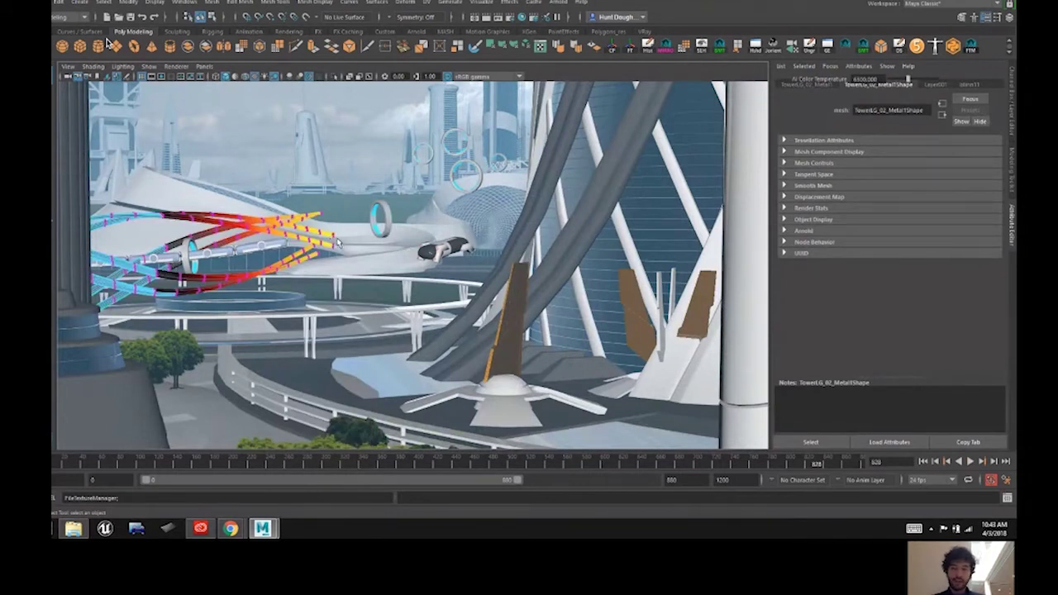
key("w")
key("ctrl+z")
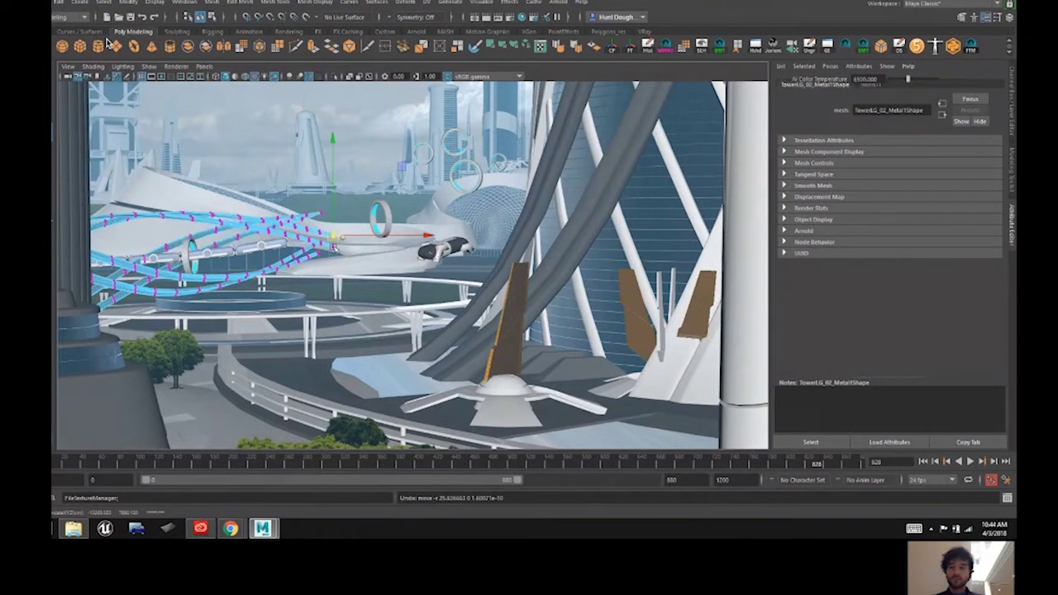
key("b")
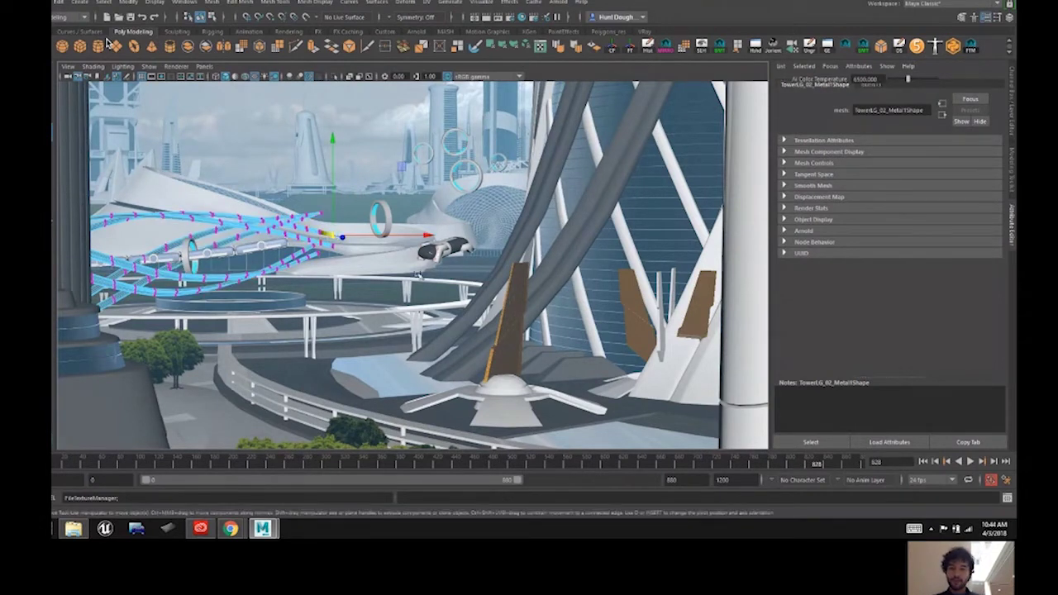
left_click_drag(332, 245, 393, 223)
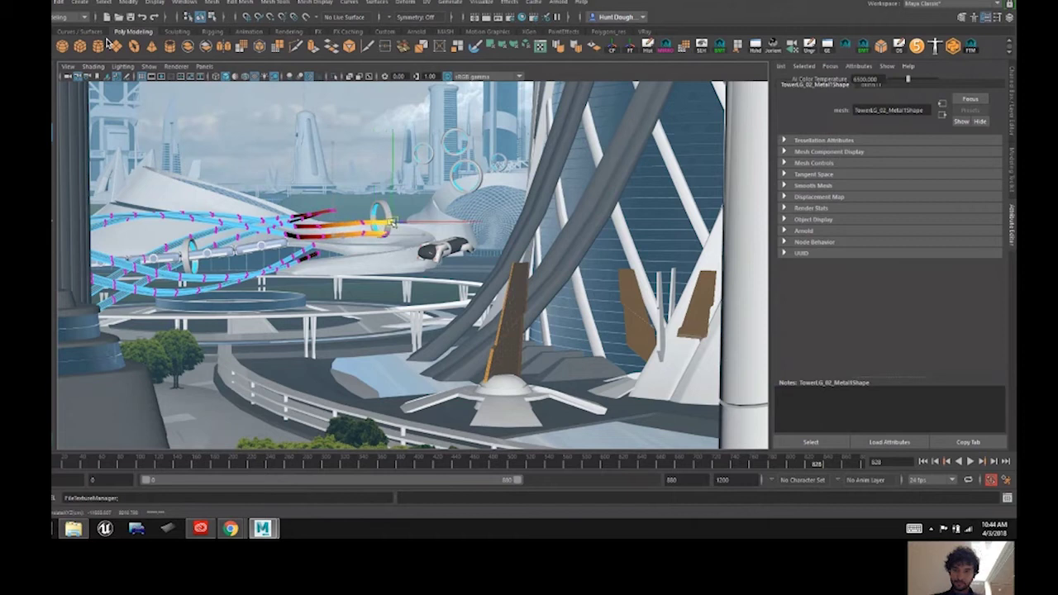
key("e")
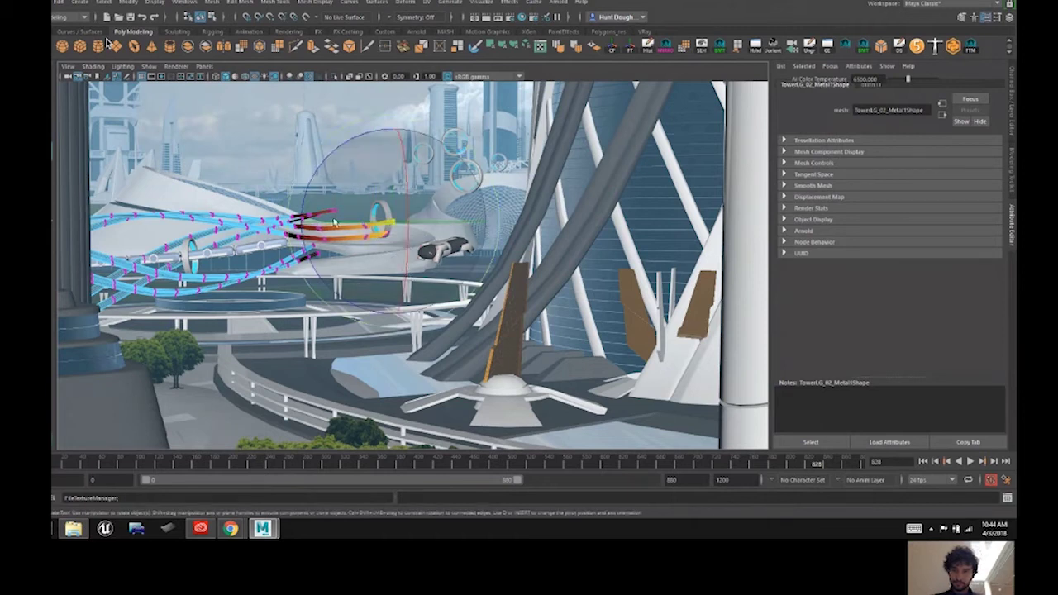
key("q")
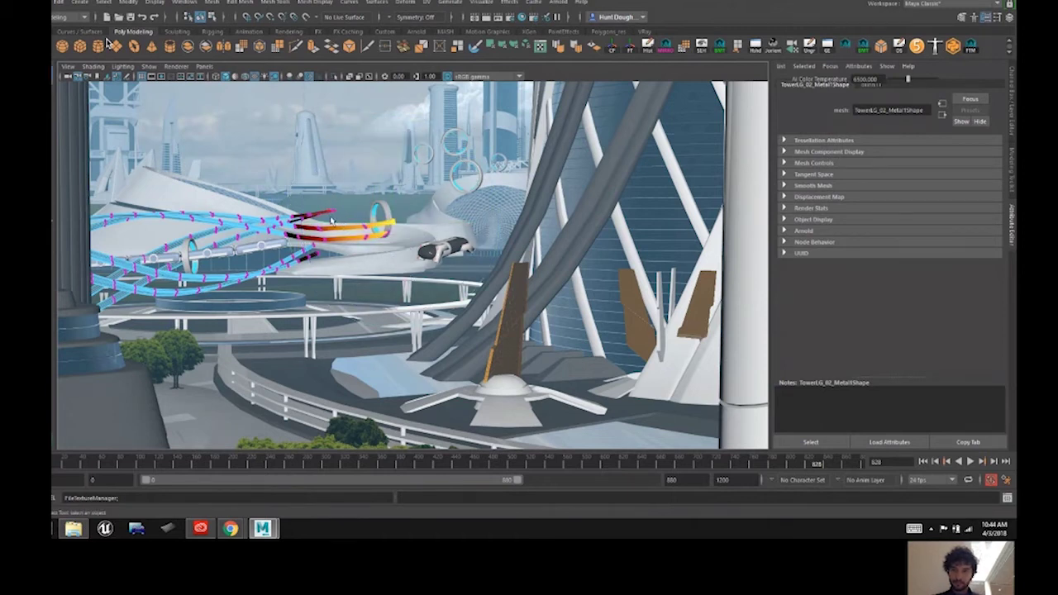
Step: Soft-select the tip of the upper strand, stretch it out to the top of the floating ring, and leave vertex editing
left_click(333, 217)
key("w")
left_click_drag(332, 218, 376, 202)
key("e")
key("w")
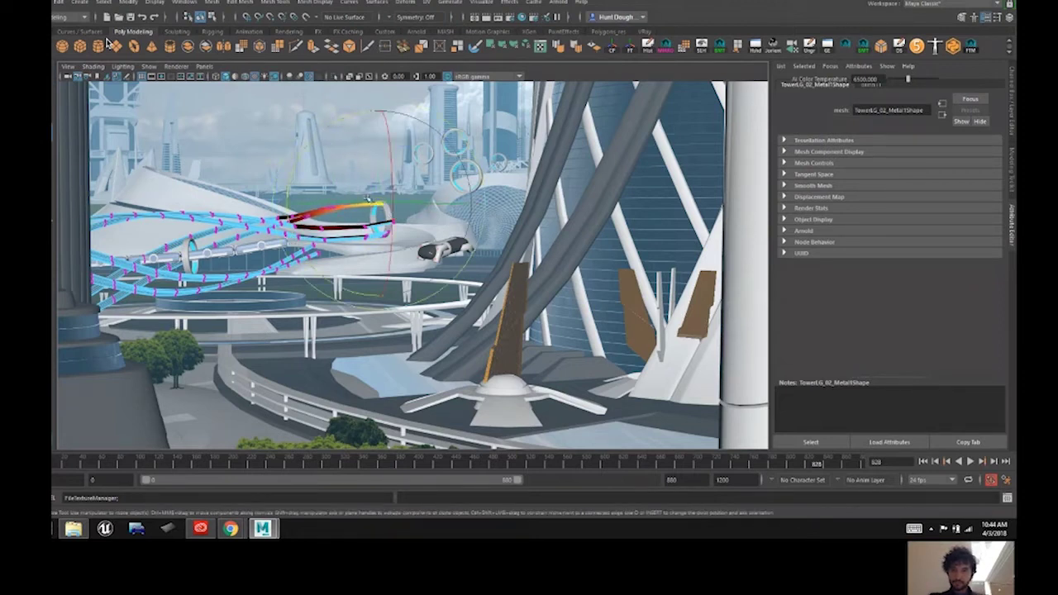
left_click_drag(394, 204, 408, 205)
key("q")
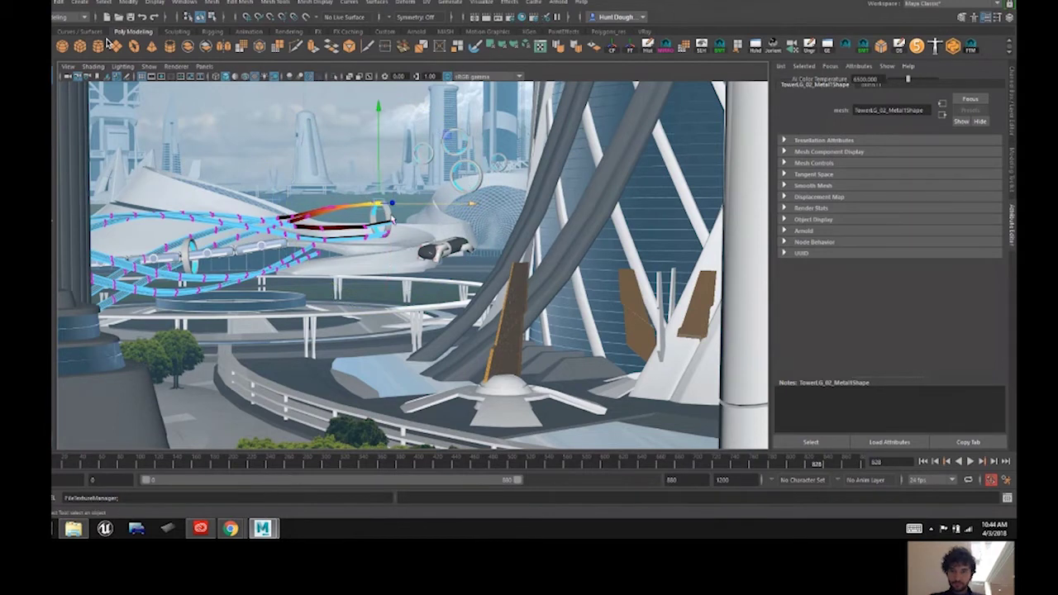
left_click(350, 202)
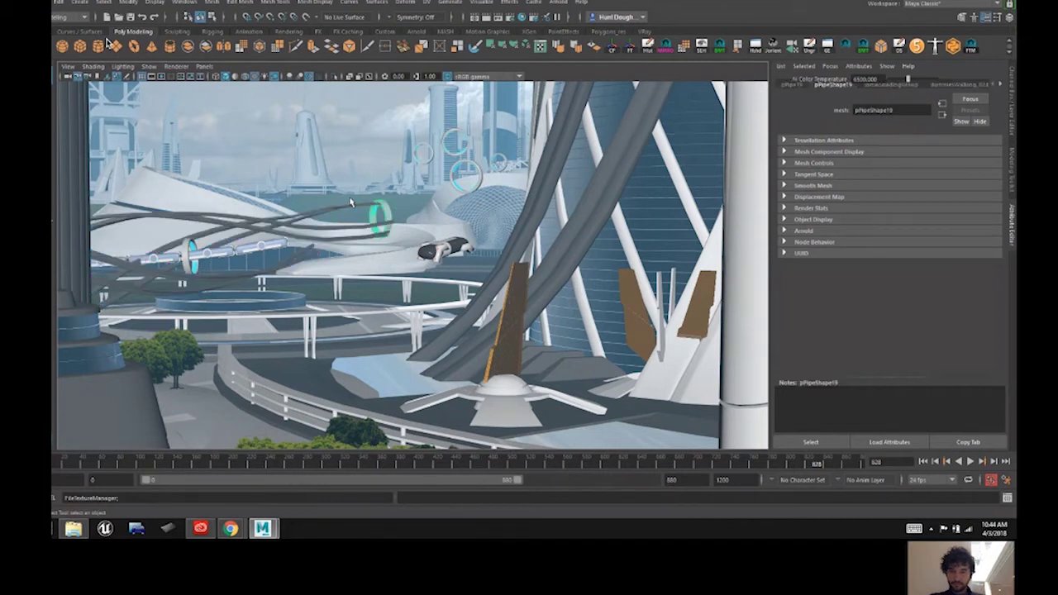
Step: Edit the strands' vertices again and pull the lower strands' end out to the bottom of the same floating ring
left_click(314, 252)
right_click(306, 250)
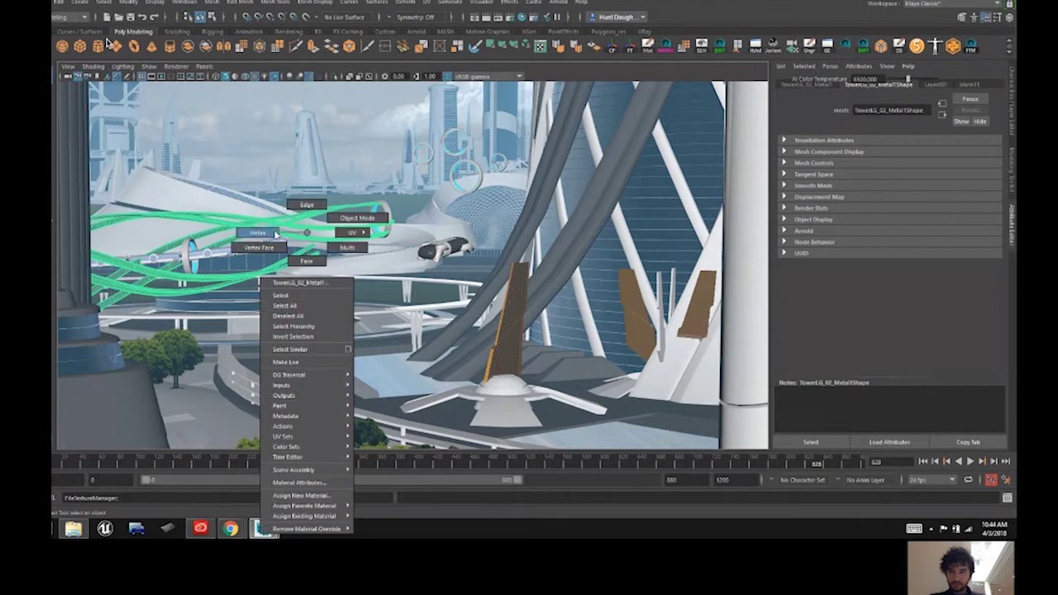
key("F8")
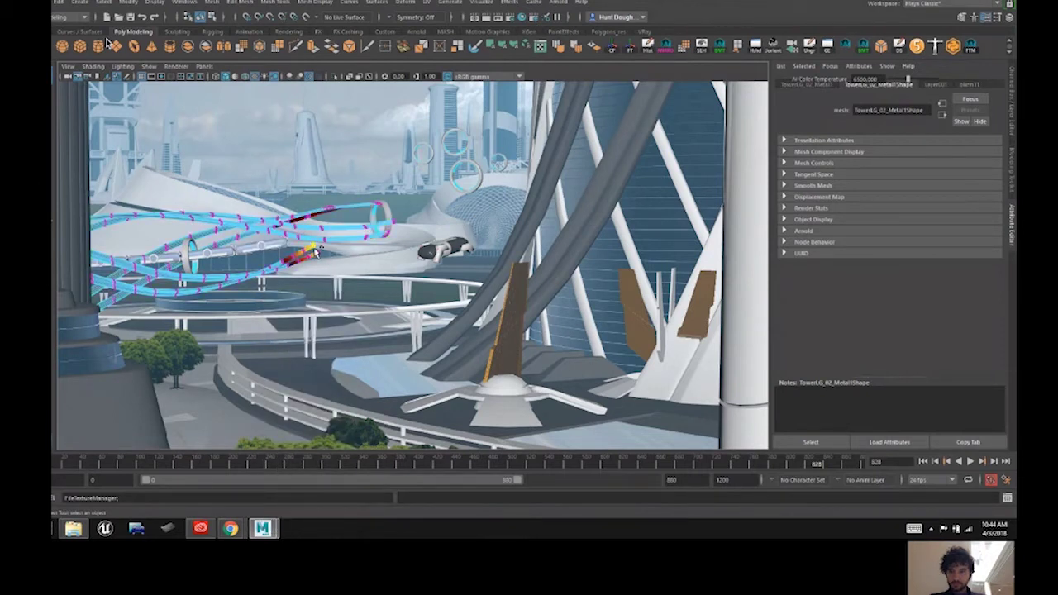
left_click(323, 257)
key("w")
middle_click_drag(386, 180, 444, 167)
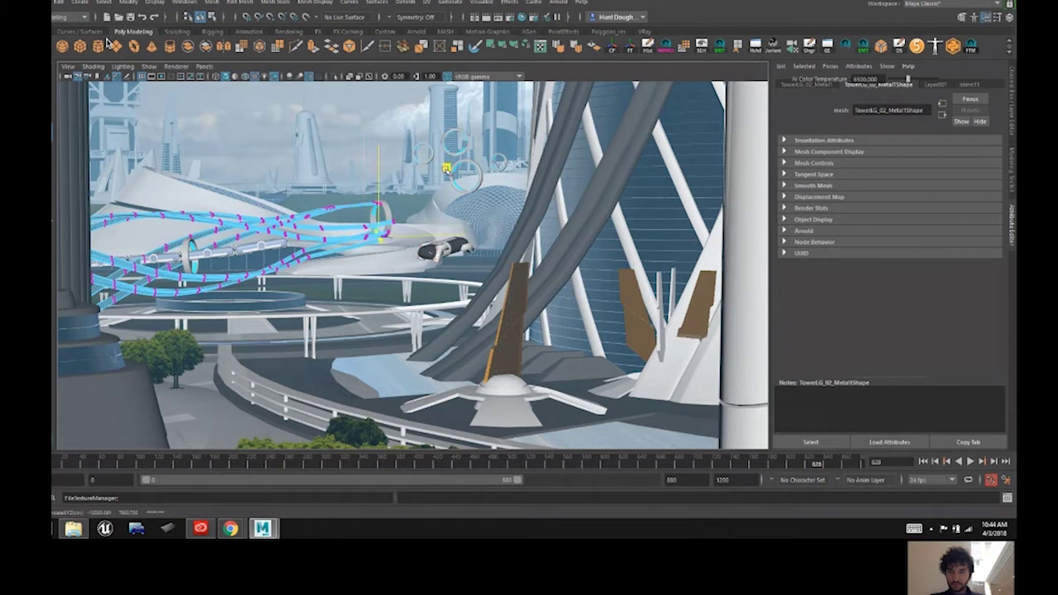
Step: Select the strand end vertices beside the floating ring, raise them slightly, then leave vertex editing and deselect the mesh
left_click_drag(391, 241, 373, 229)
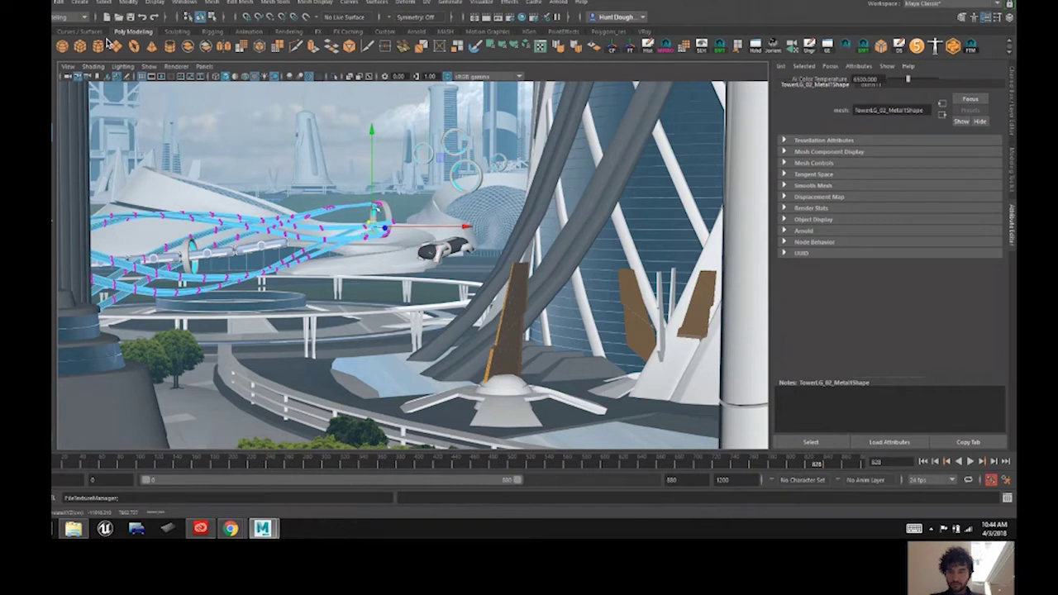
left_click_drag(372, 222, 372, 218)
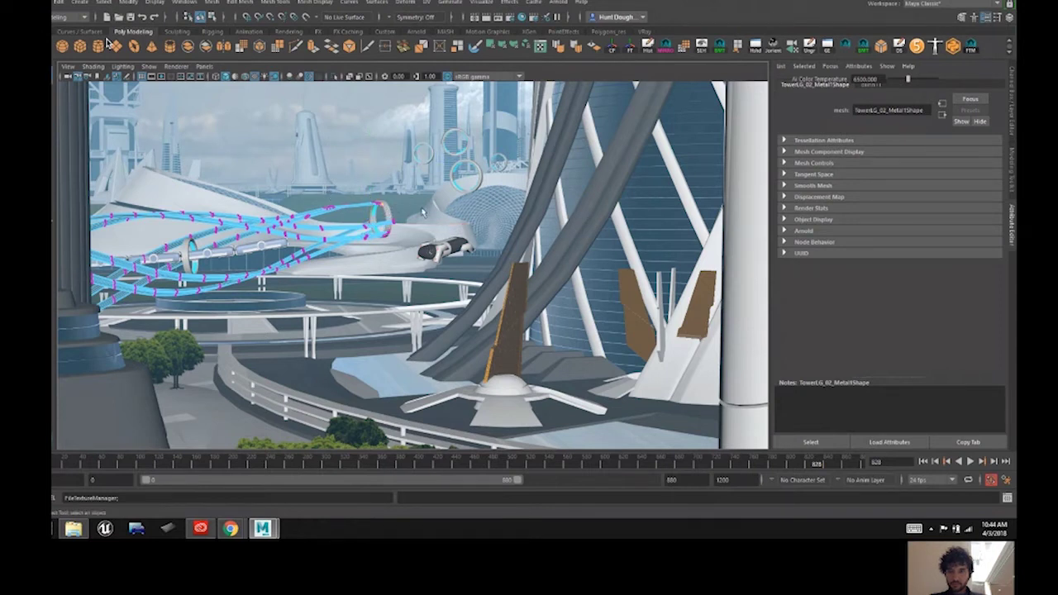
left_click(475, 297)
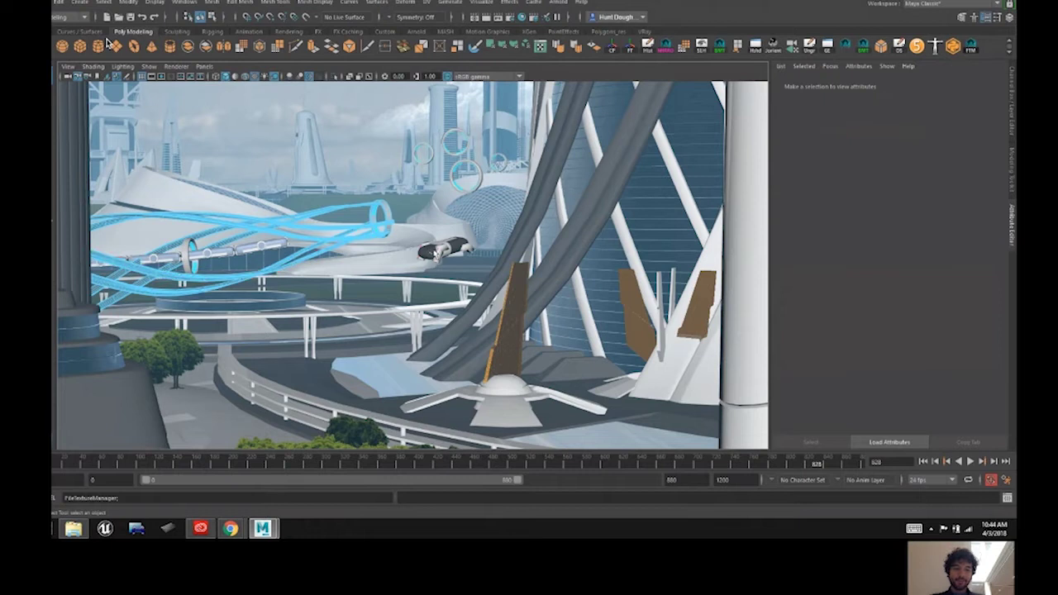
right_click(413, 236)
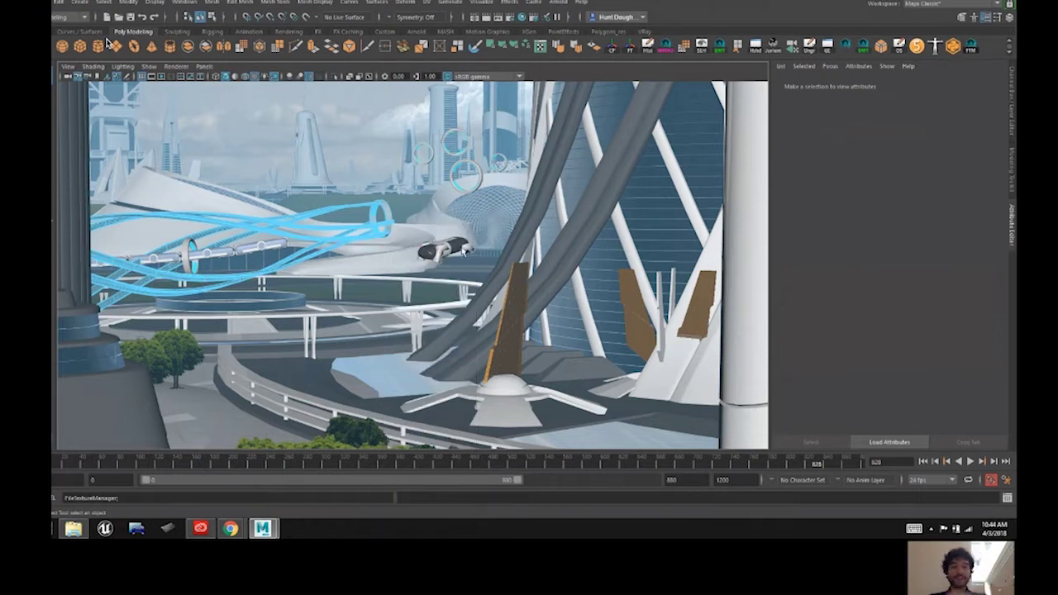
left_click(408, 230)
left_click(435, 293)
Step: Replay the shot to frame 823 and return to frame 782 to check the strands against the floating ring
left_click_drag(809, 465, 777, 465)
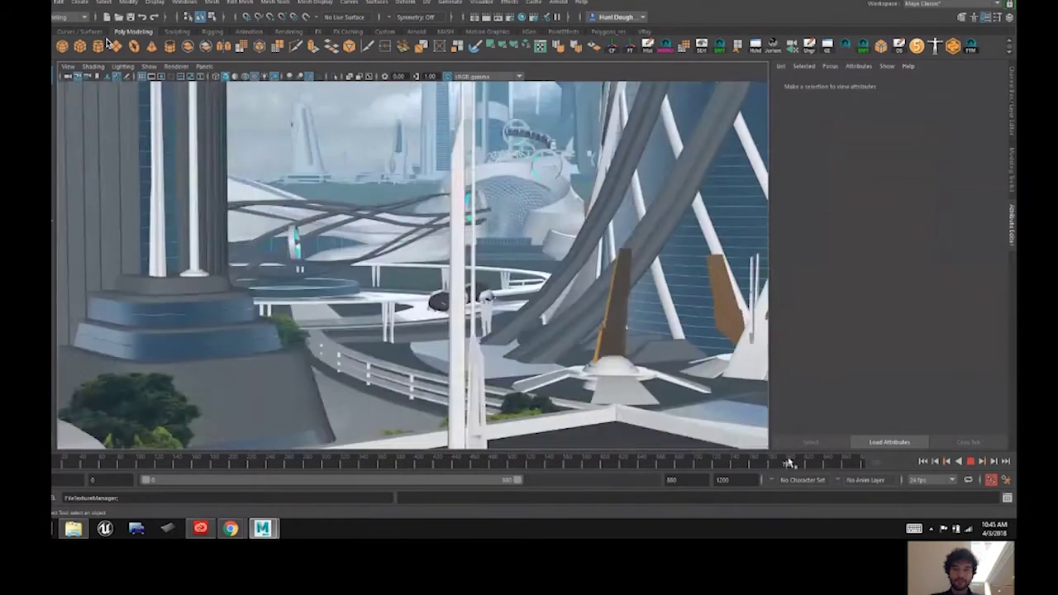
key("alt+v")
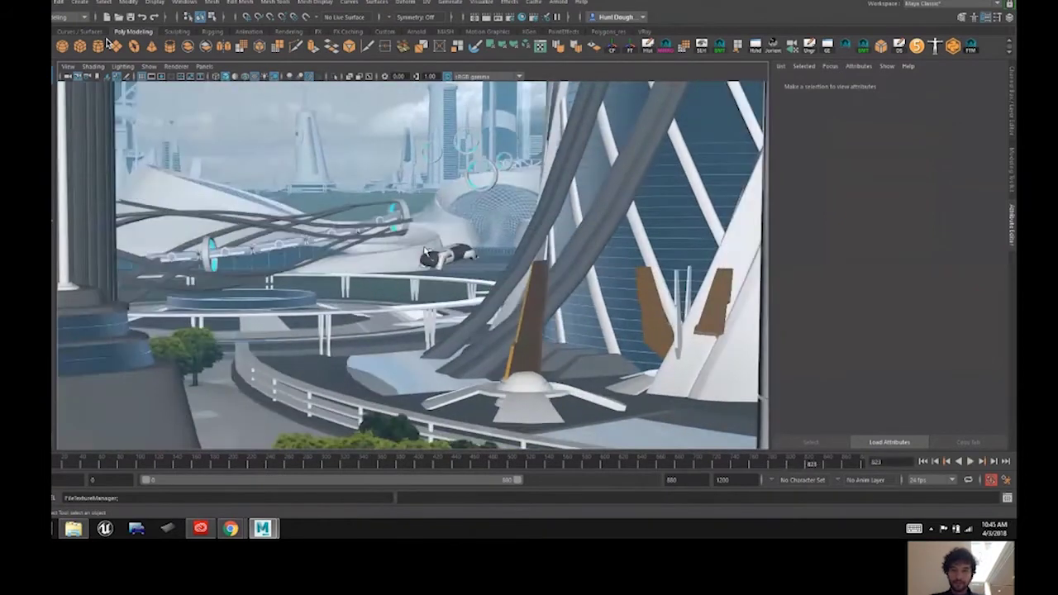
left_click(381, 231)
left_click_drag(787, 463, 774, 465)
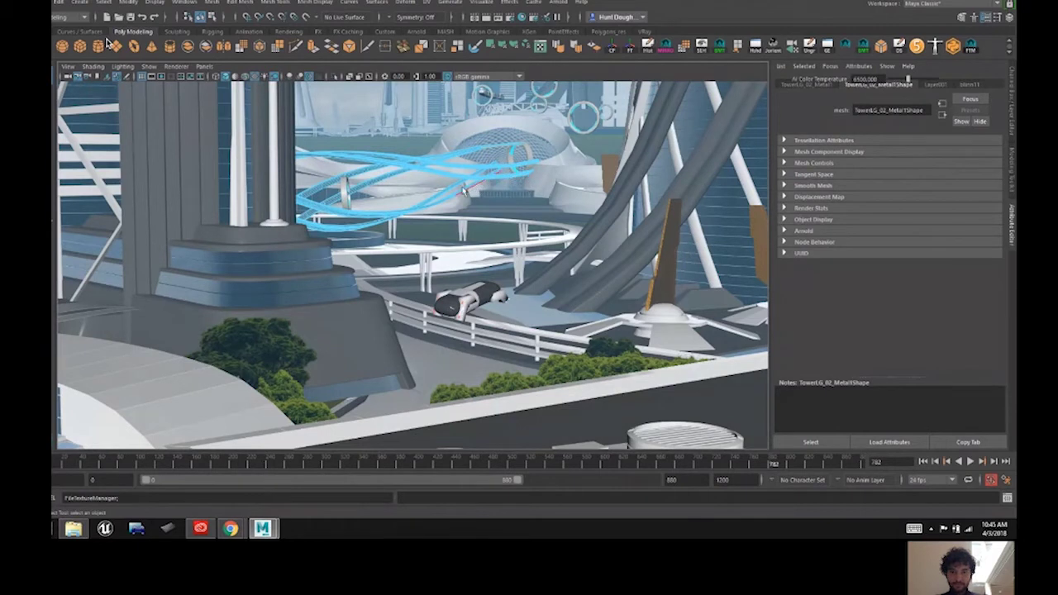
right_click(533, 149)
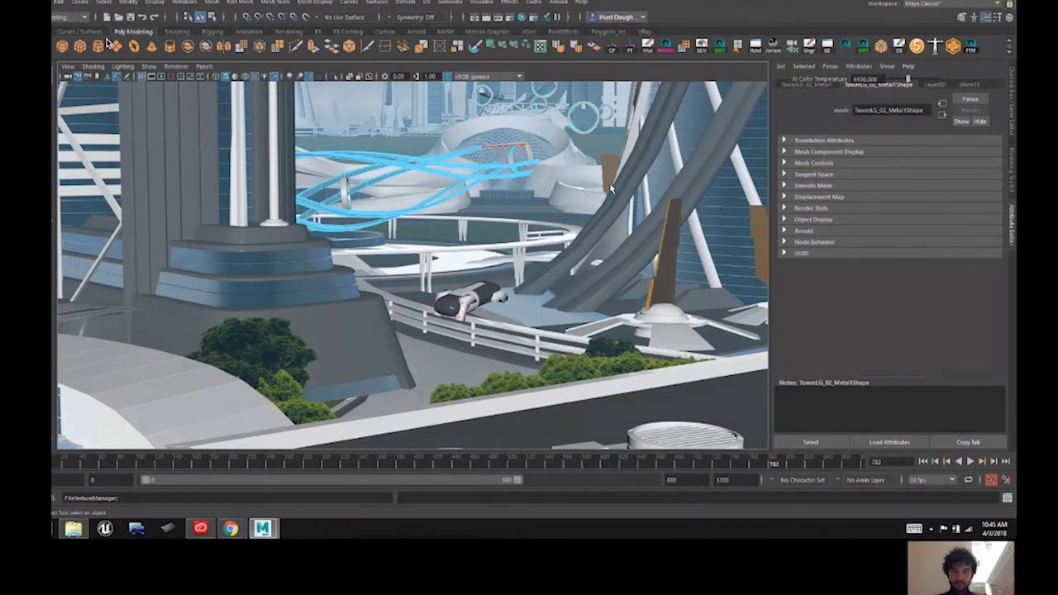
left_click(537, 167)
left_click(440, 175)
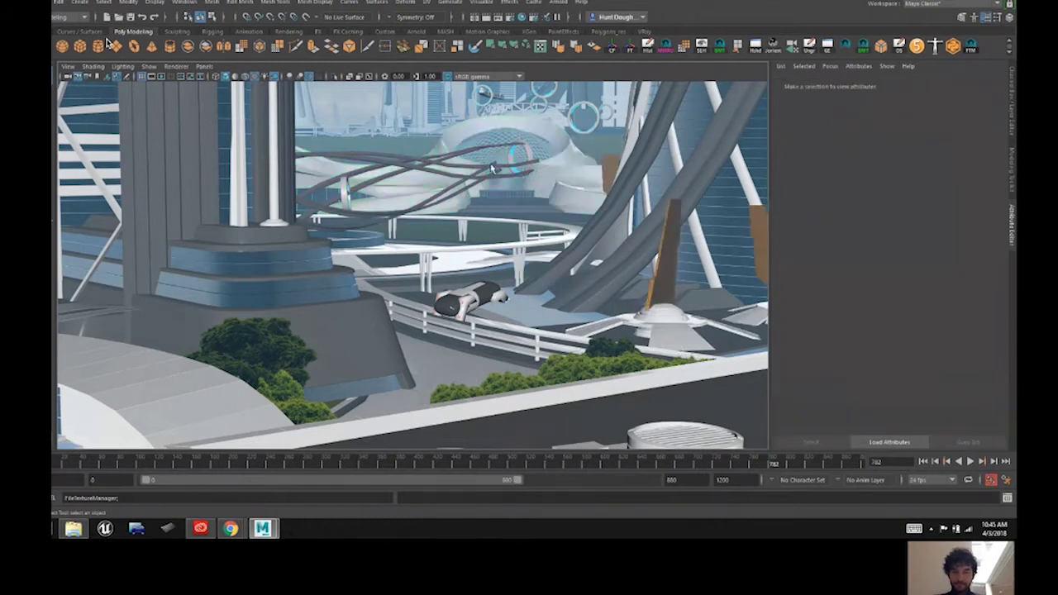
Step: At frame 782, edit the strands' vertices, nudge the lower strand near the floating ring, and deselect the mesh
left_click(474, 177)
right_click_drag(477, 176, 475, 150)
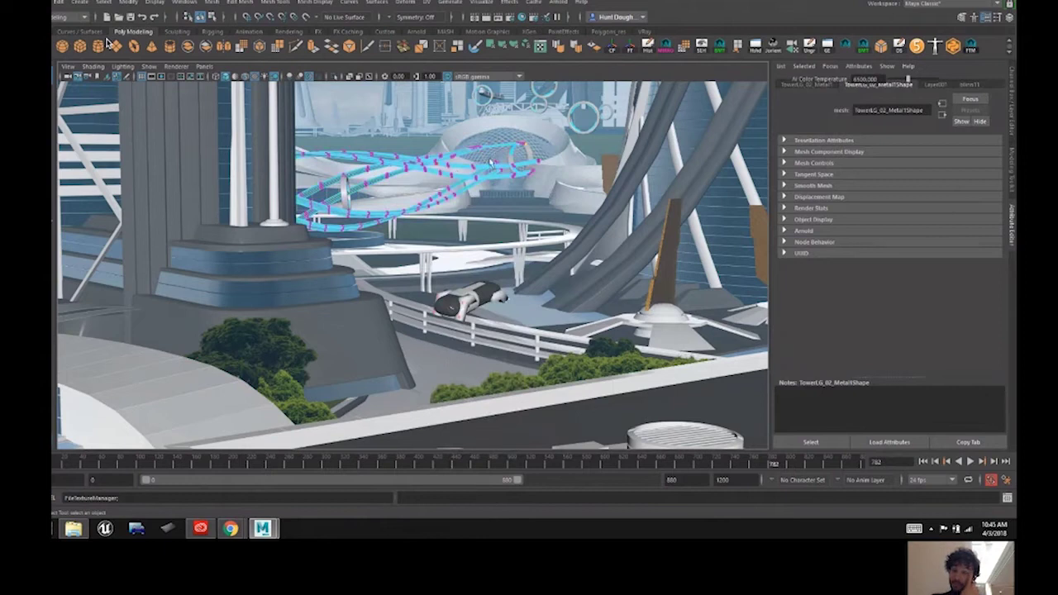
left_click(499, 171)
key("w")
mouse_move(554, 170)
left_mouse_down()
mouse_move(571, 169)
mouse_move(539, 168)
mouse_move(556, 168)
left_mouse_up()
left_click(524, 162)
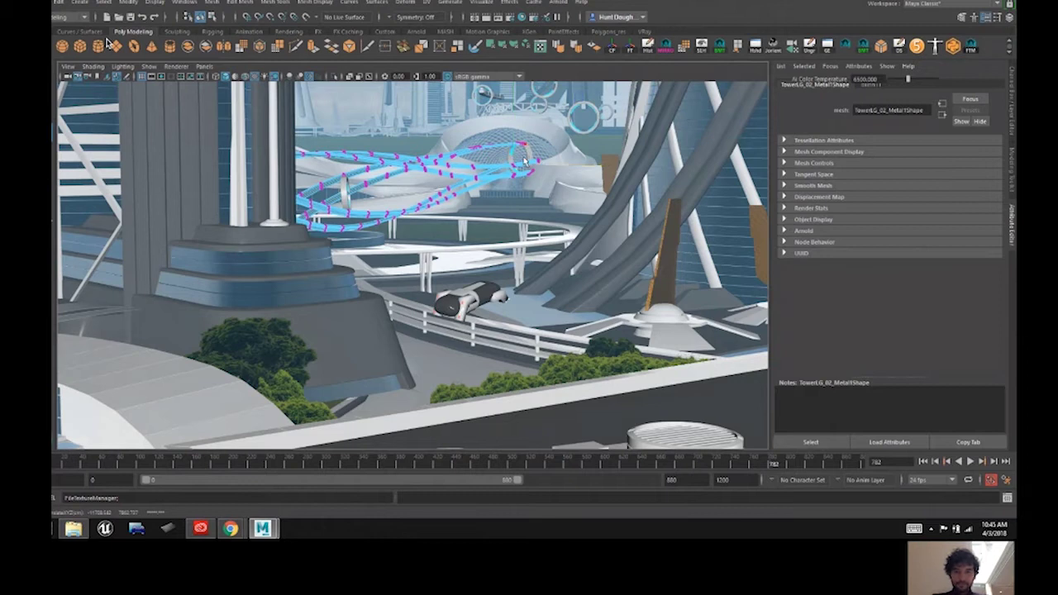
left_click(495, 249)
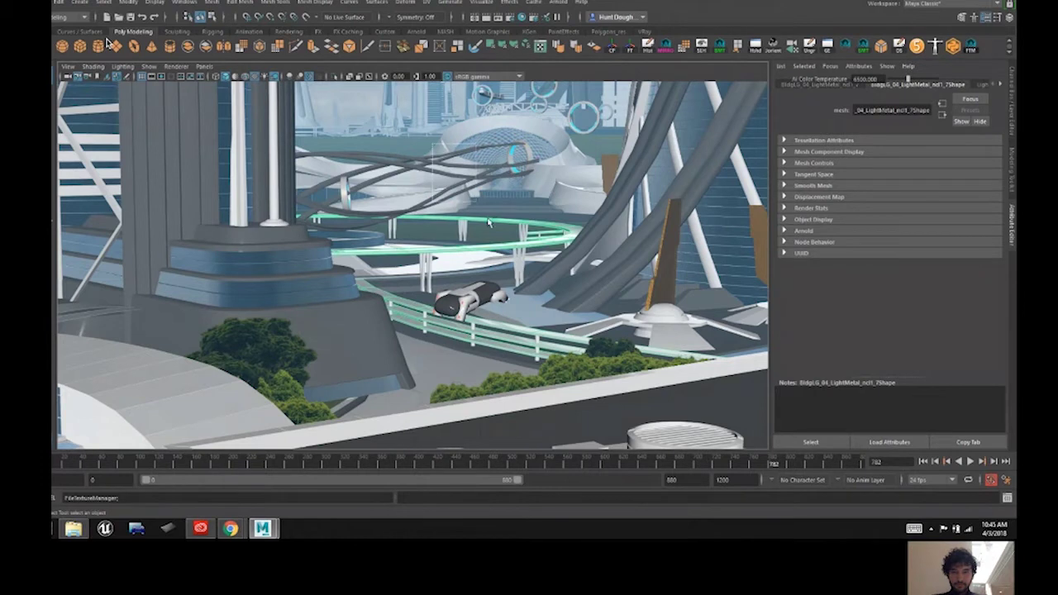
left_click(522, 444)
Step: Replay the end of the shot to review the strands in motion, and stop at frame 786
left_click_drag(769, 464, 697, 476)
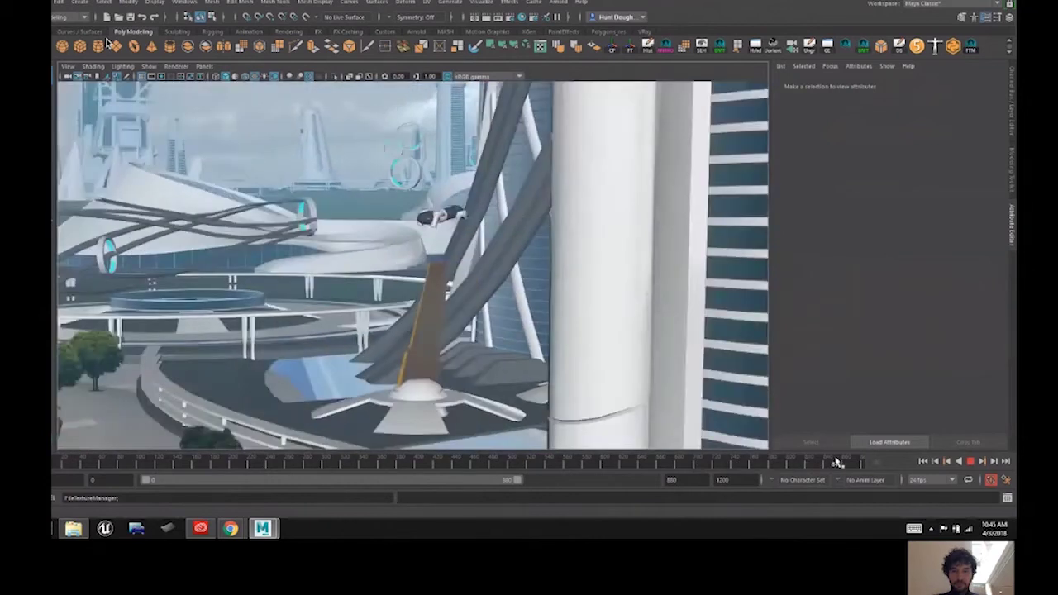
left_click_drag(856, 464, 792, 486)
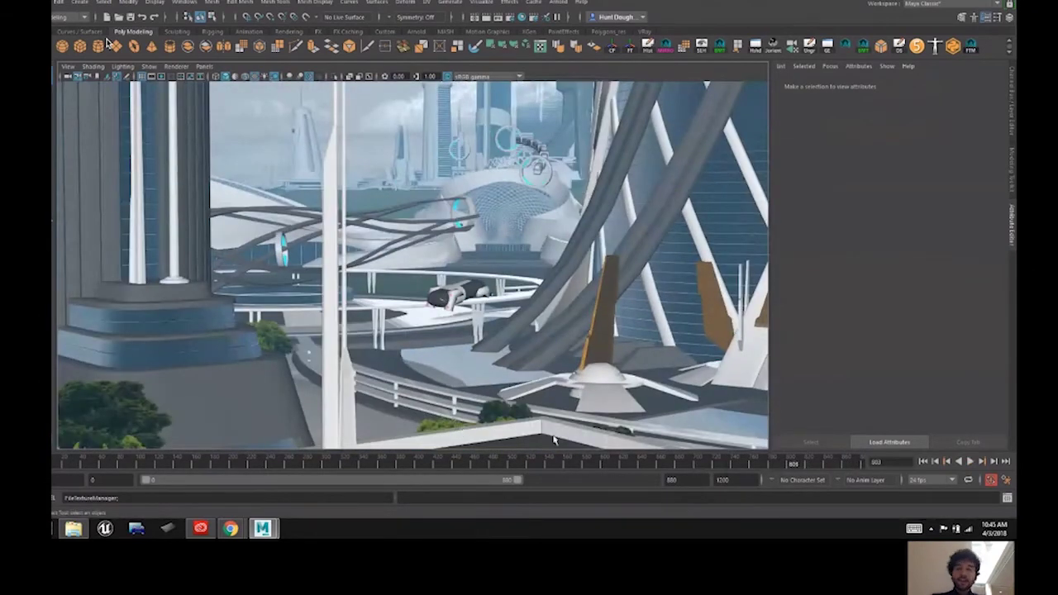
mouse_move(786, 463)
left_mouse_down()
mouse_move(647, 488)
mouse_move(717, 488)
mouse_move(776, 463)
left_mouse_up()
key("alt+v")
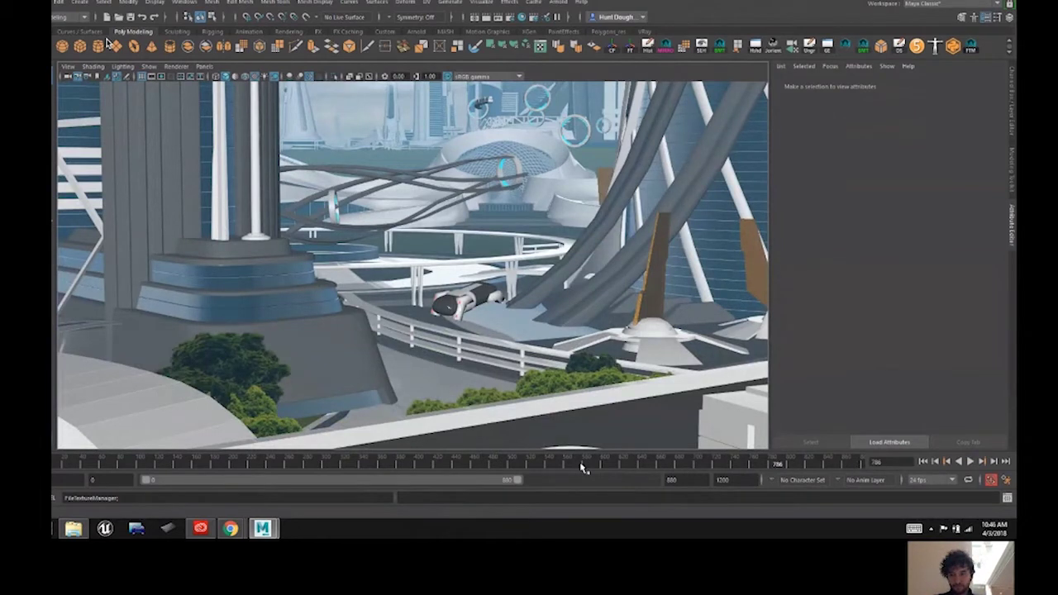
Step: At frame 786, shift a vertex section of the lower strand slightly toward the floating ring, then leave vertex editing and deselect everything
left_click(432, 205)
mouse_move(442, 209)
right_mouse_down()
mouse_move(412, 207)
mouse_move(440, 208)
right_mouse_up()
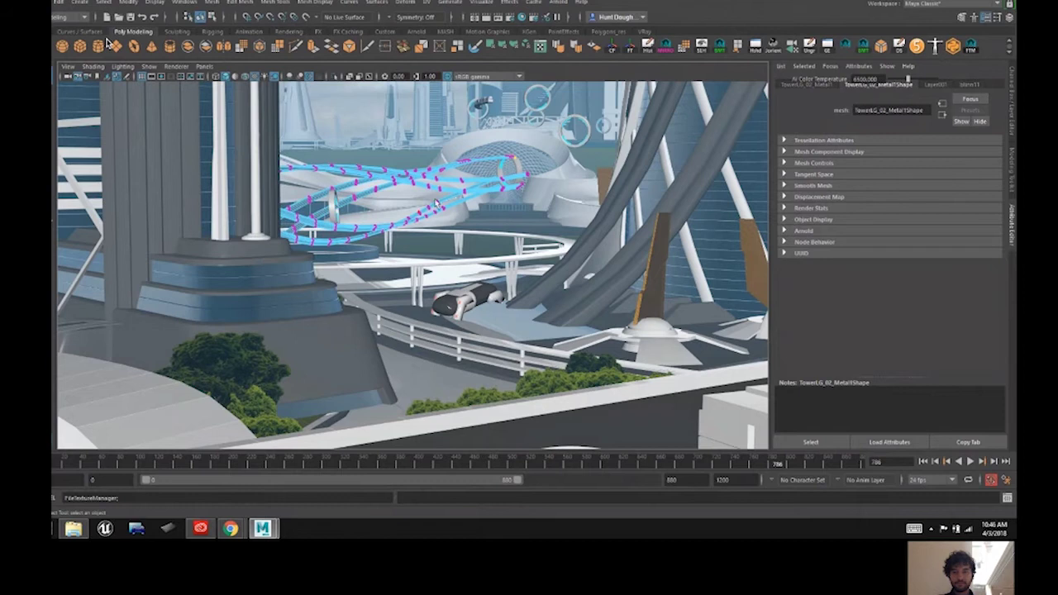
key("w")
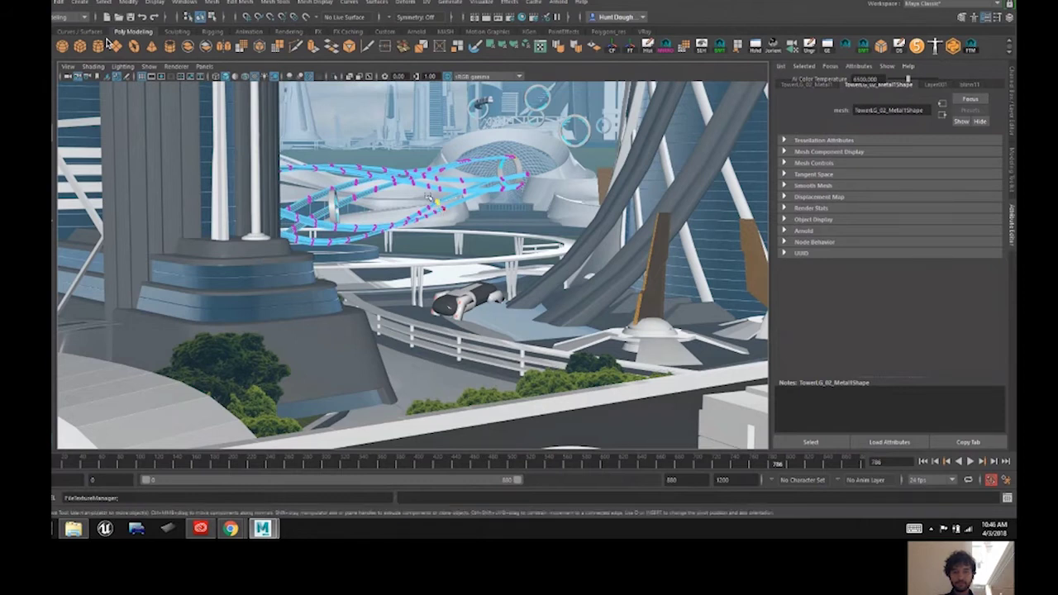
left_click_drag(505, 133, 514, 131)
key("q")
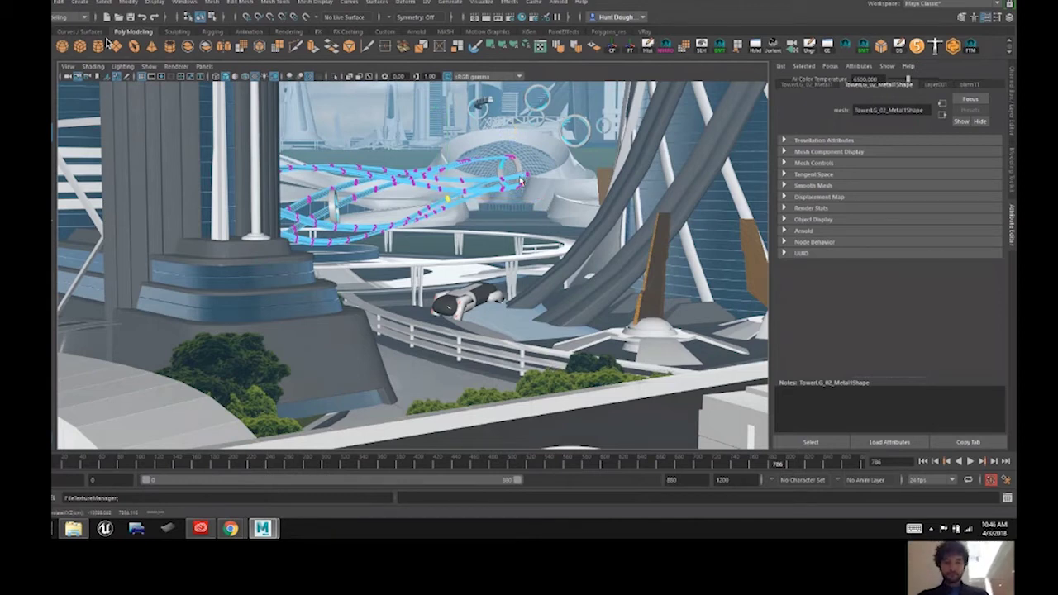
left_click(521, 170)
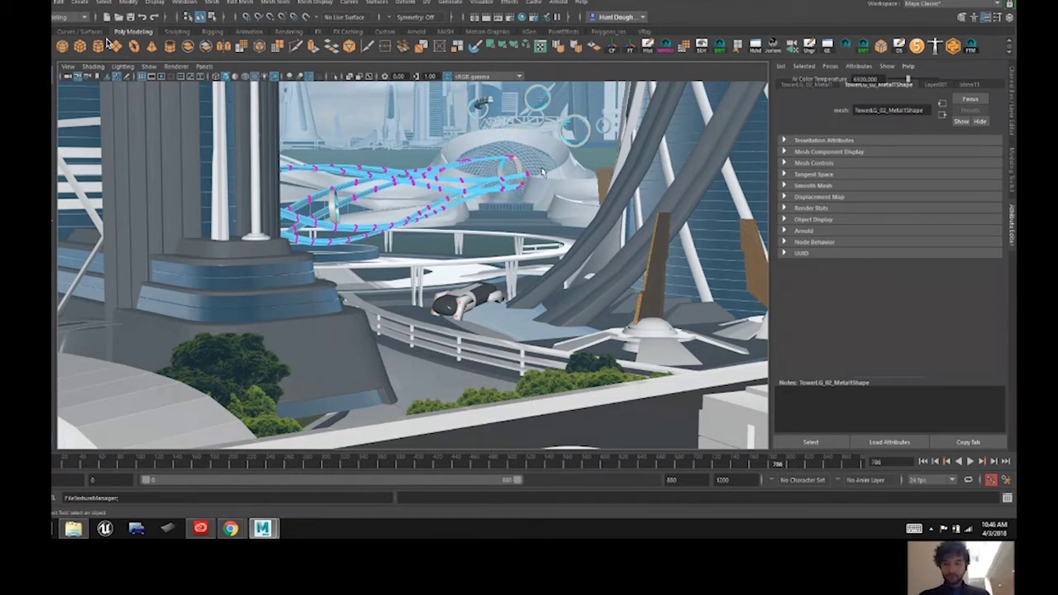
left_click(507, 157)
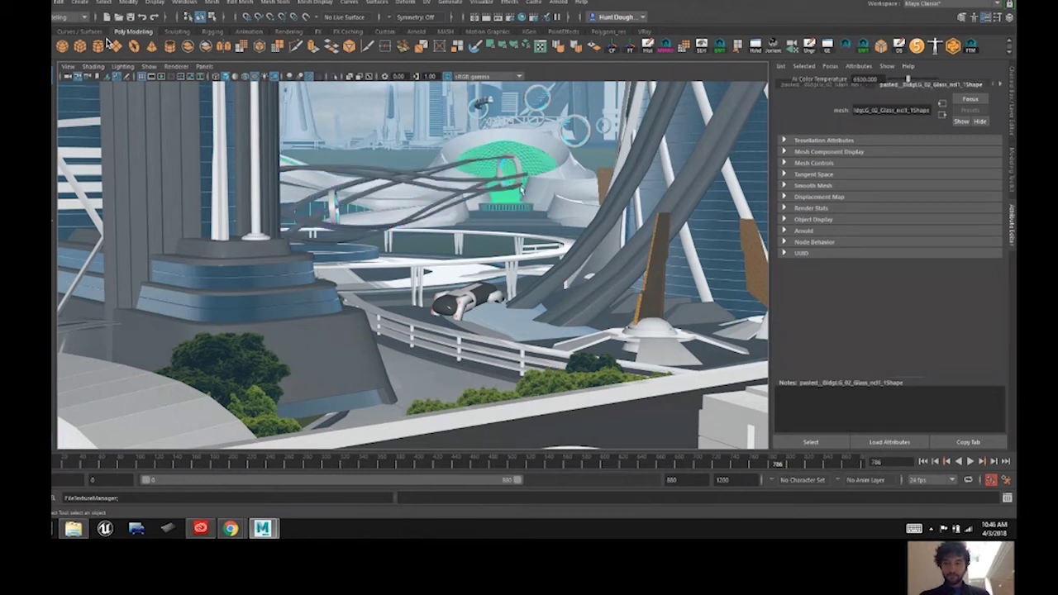
left_click(565, 221)
Step: Replay the shot through frame 802 to frame 838 to check the reshaped strands
mouse_move(769, 461)
left_mouse_down()
mouse_move(603, 490)
mouse_move(702, 482)
mouse_move(751, 456)
mouse_move(777, 464)
left_mouse_up()
key("alt+v")
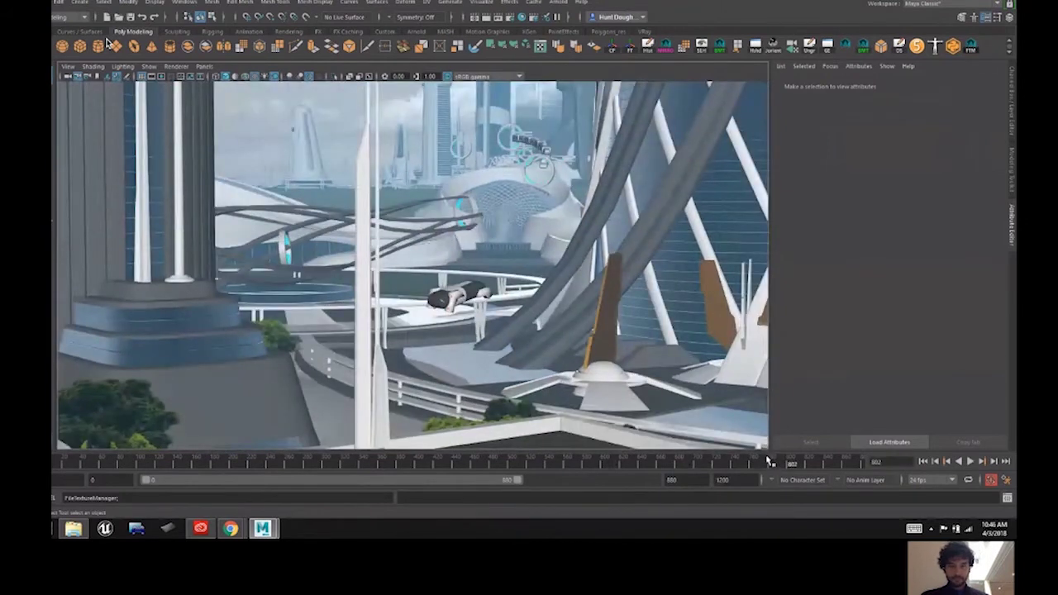
key("alt+v")
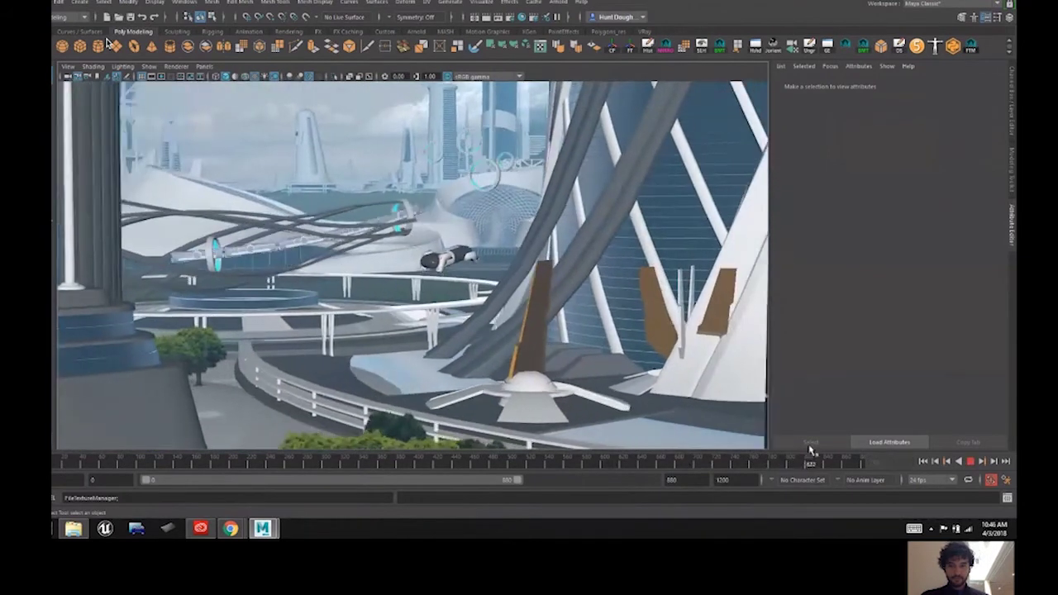
key("alt+v")
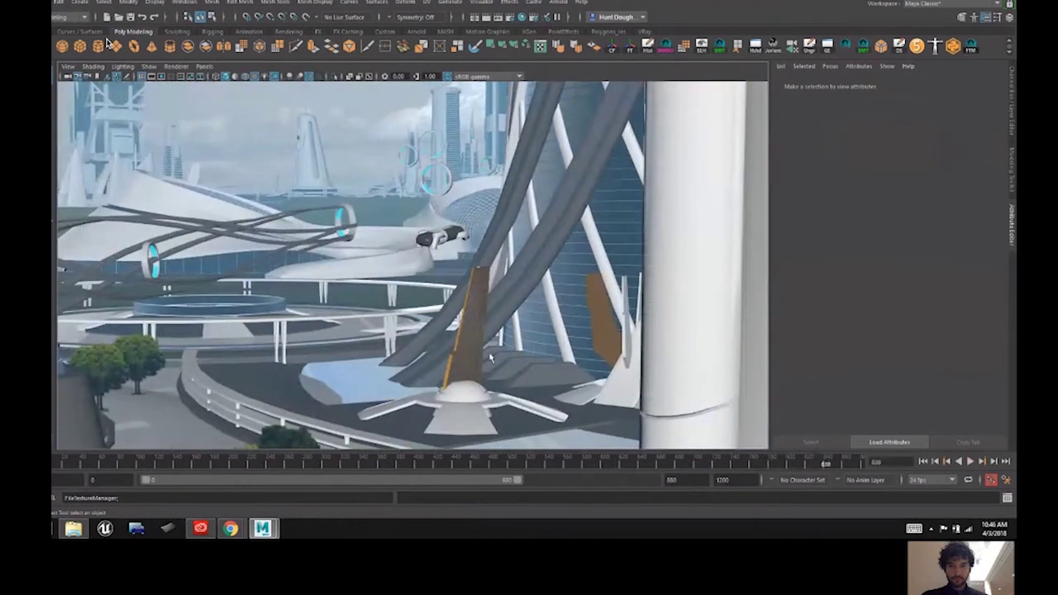
Step: Switch to the free perspective view and examine the planter tree beside the domes and pools up close
key("space")
left_click_drag(485, 356, 485, 338)
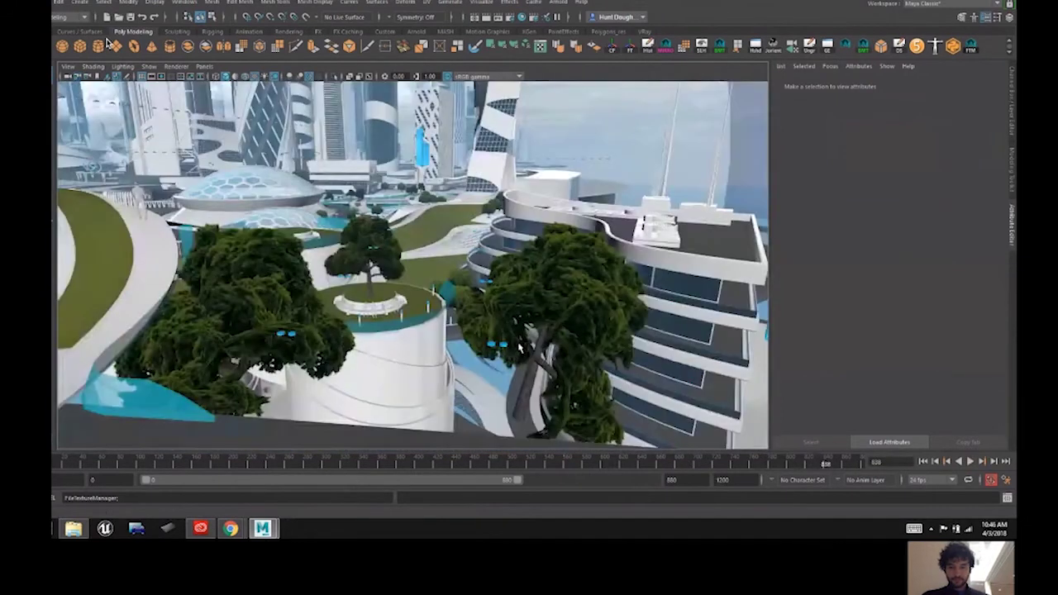
scroll(459, 311, "down", 3)
left_click_drag(452, 304, 405, 220, "alt")
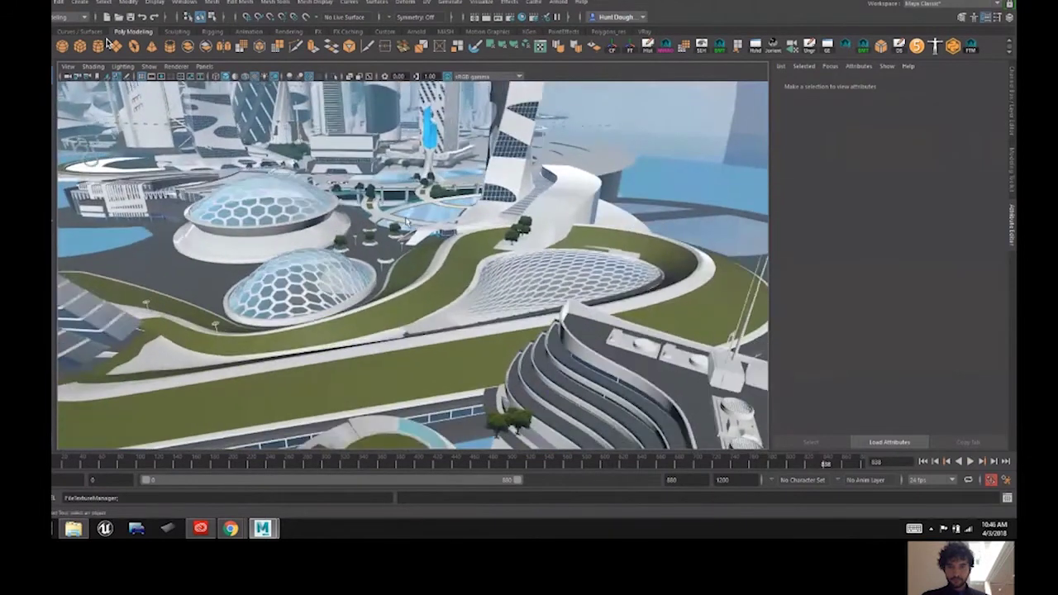
left_click(404, 242)
key("w")
left_click(398, 229)
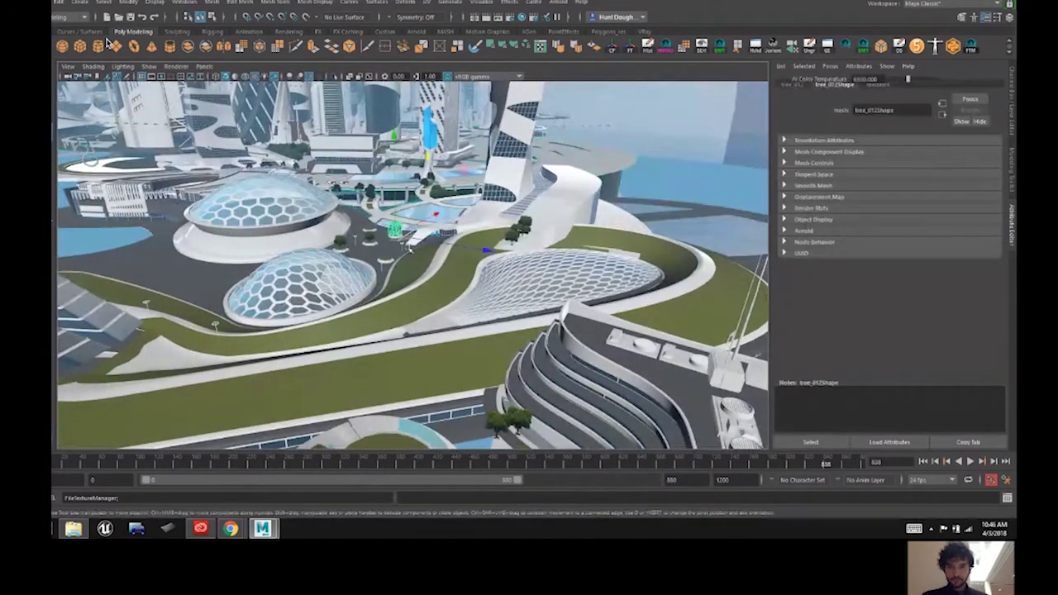
key("f")
middle_click_drag(416, 257, 444, 356, "alt")
left_click_drag(421, 206, 397, 145, "alt")
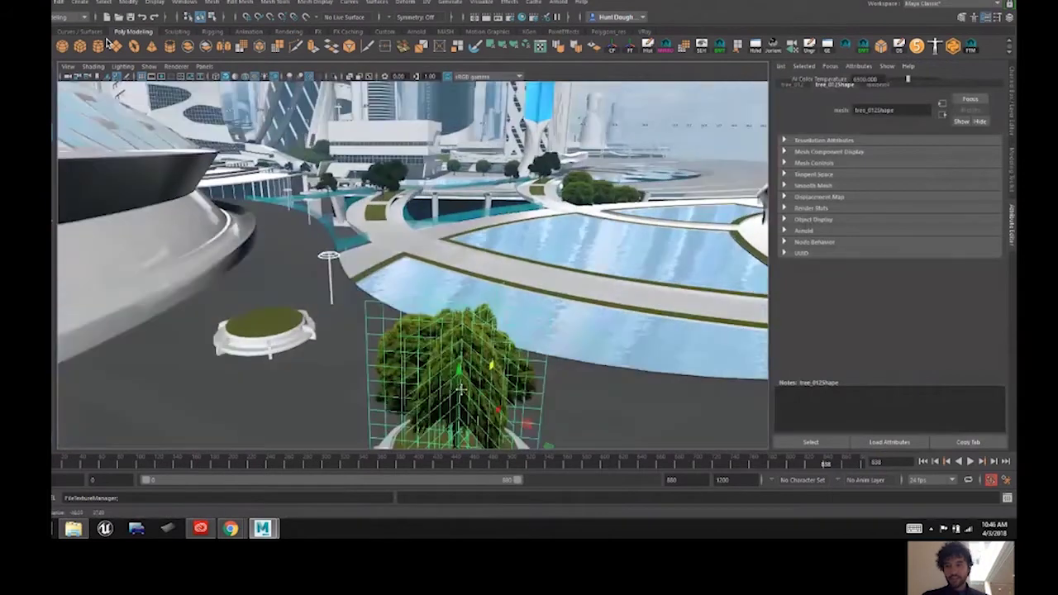
middle_click_drag(397, 144, 402, 215, "alt")
left_click_drag(379, 368, 531, 454)
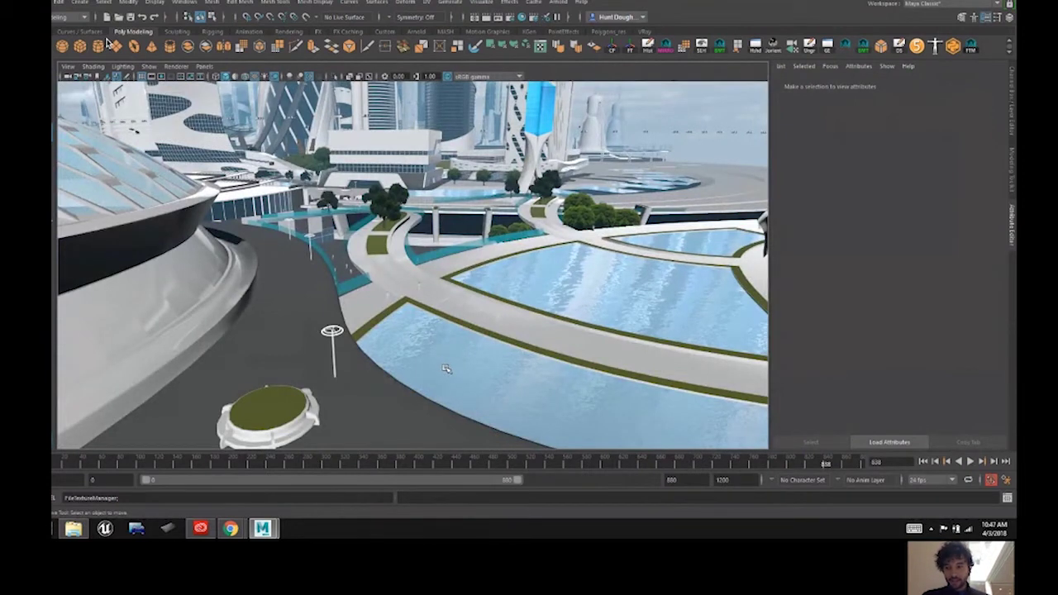
Step: Examine the tree cluster and the planted strip on the curved walkway near the bridge
left_click_drag(437, 284, 468, 365, "alt")
right_click_drag(467, 365, 453, 297, "alt")
left_click(446, 291)
key("f")
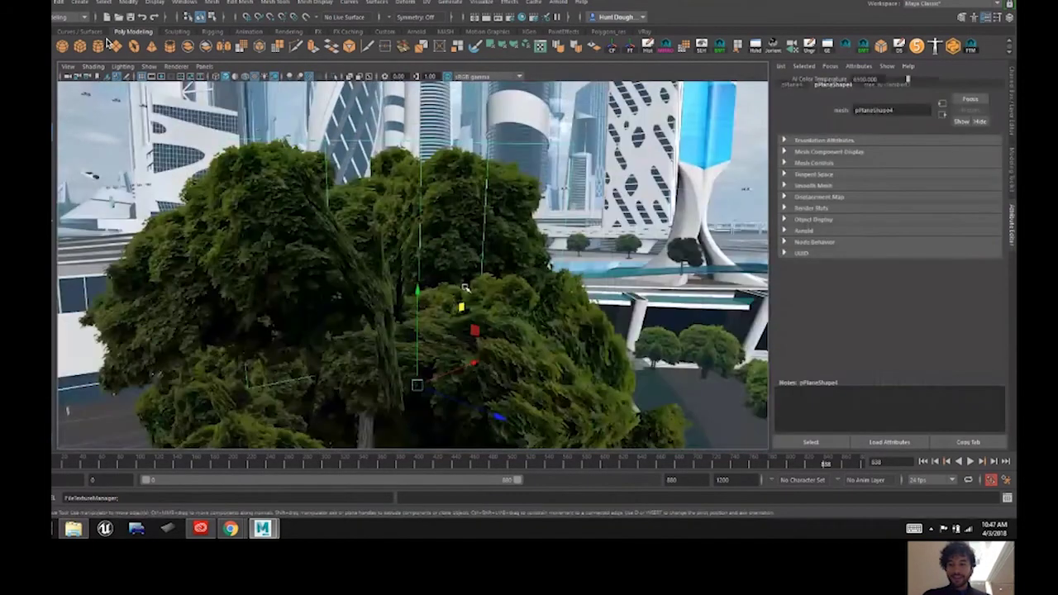
left_click_drag(465, 294, 473, 351, "alt")
left_click(493, 297)
right_click_drag(513, 296, 426, 345, "alt")
left_click_drag(452, 338, 444, 283, "alt")
right_click_drag(400, 243, 409, 243, "alt")
middle_click_drag(451, 283, 428, 294, "alt")
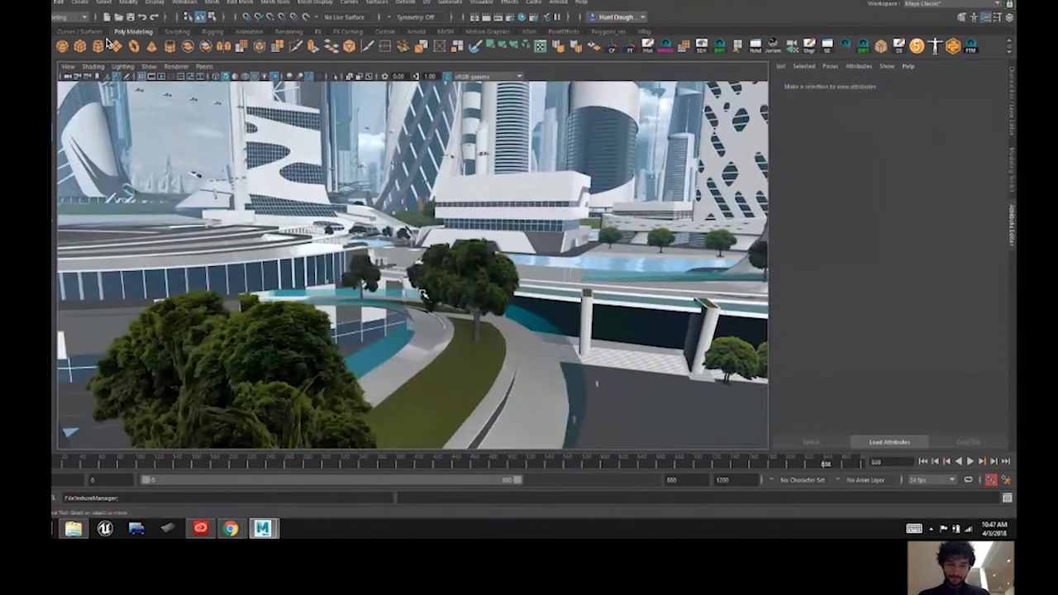
right_click_drag(425, 293, 439, 291, "alt")
left_click(448, 256)
left_click(507, 317)
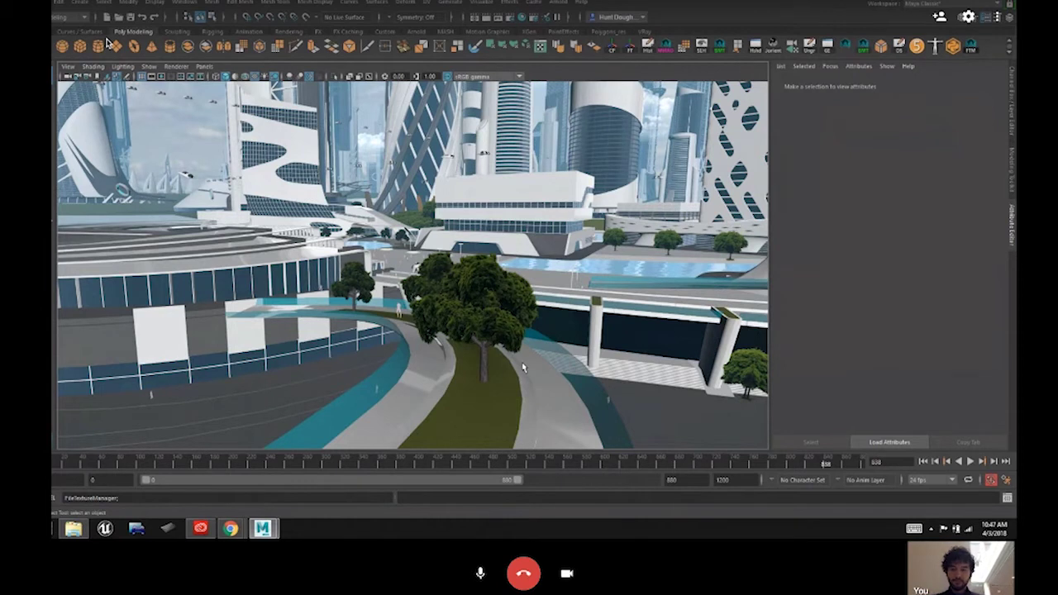
Step: Return to the shot camera, review the plaza at frame 449 and the bridge at frame 494, and play the shot onward
left_click(204, 67)
mouse_move(265, 76)
left_click(312, 79)
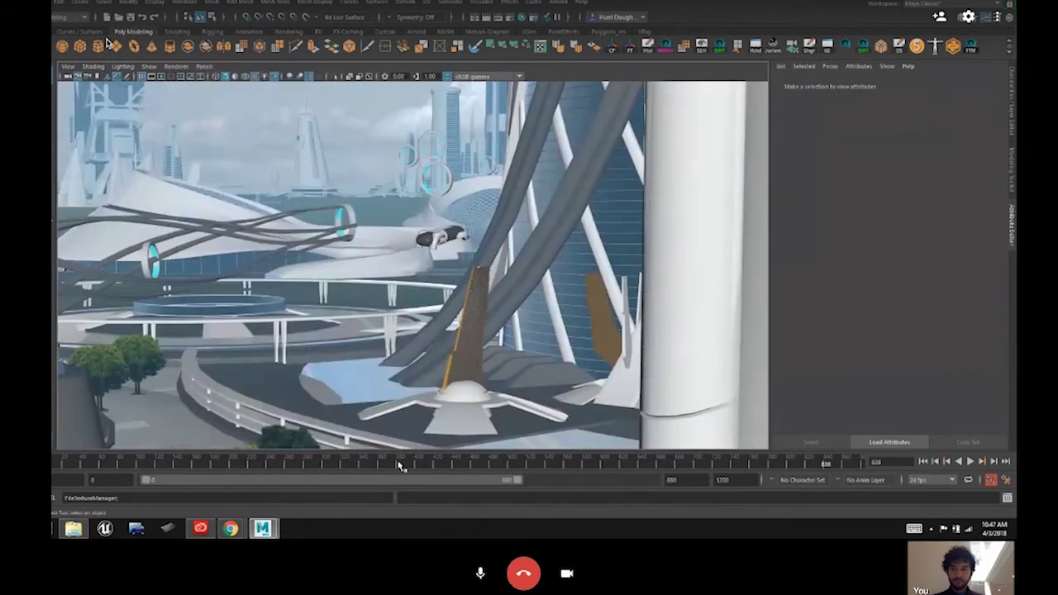
mouse_move(433, 464)
left_mouse_down()
mouse_move(330, 465)
mouse_move(406, 460)
mouse_move(466, 440)
mouse_move(452, 446)
left_mouse_up()
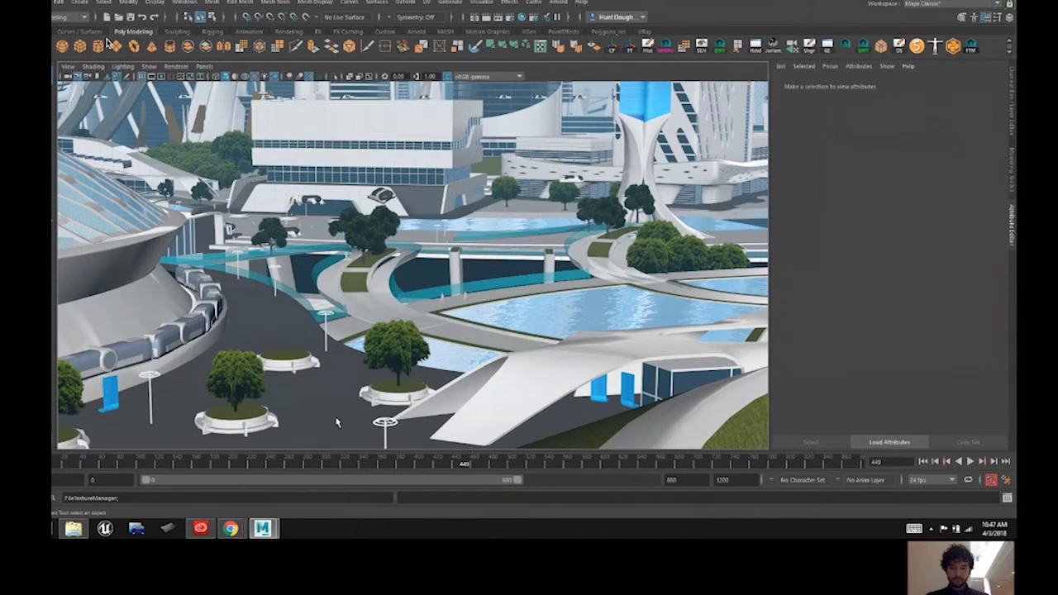
left_click_drag(464, 466, 505, 462)
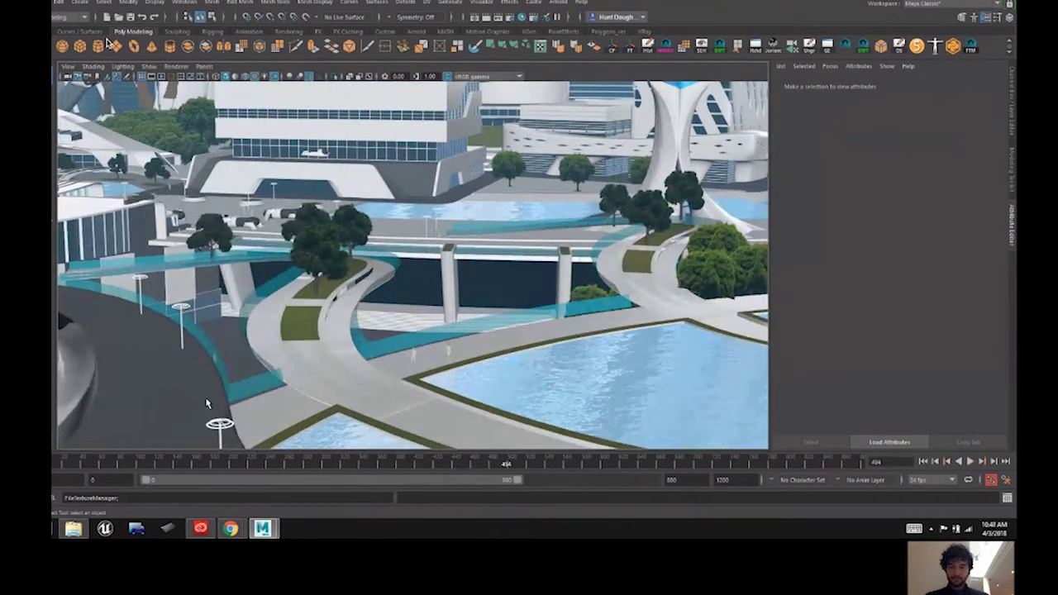
key("alt+v")
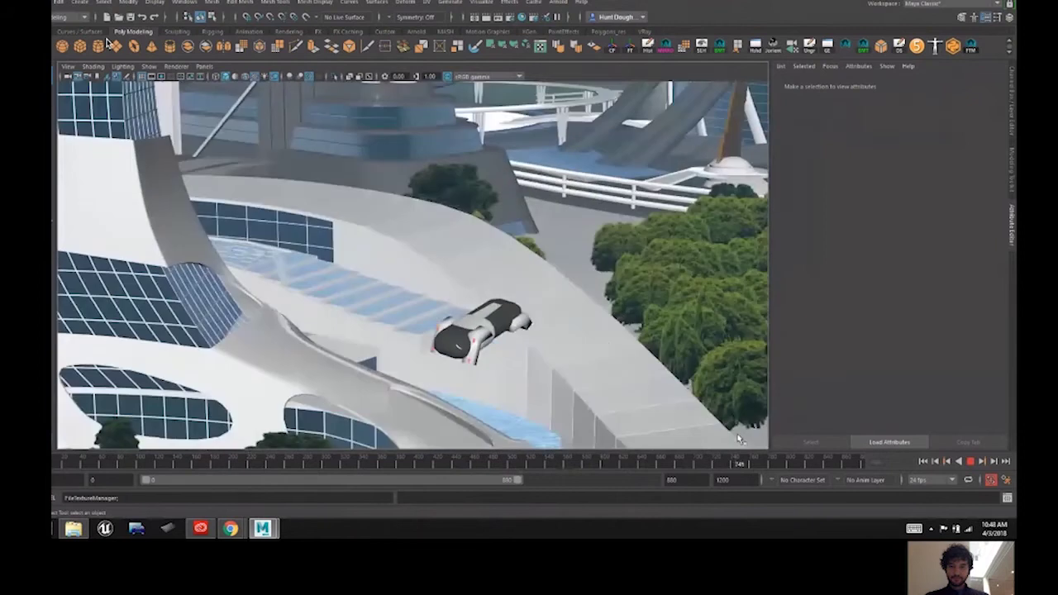
Step: Stop the shot at frame 778 and raise the light-metal rooftop vent mesh above the foreground building's parapet
key("Escape")
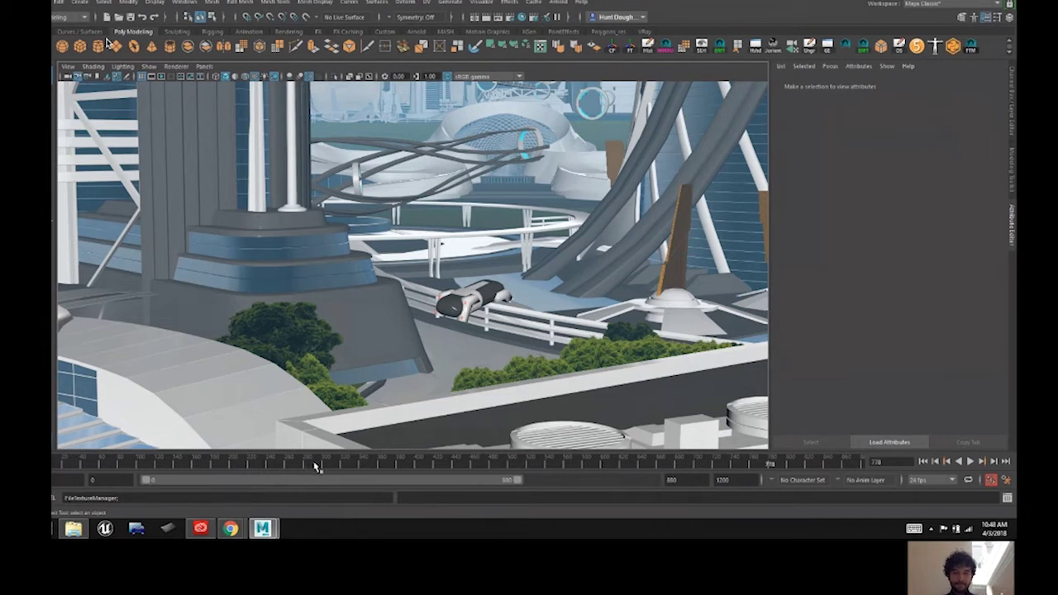
left_click(539, 444)
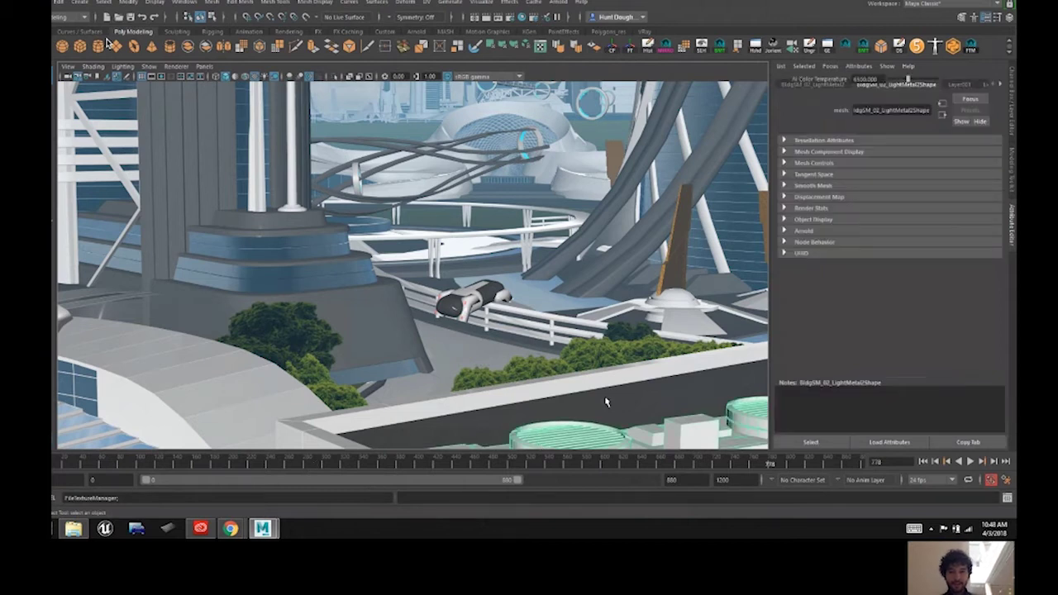
left_click_drag(601, 374, 579, 331)
middle_click_drag(577, 332, 575, 329)
key("d")
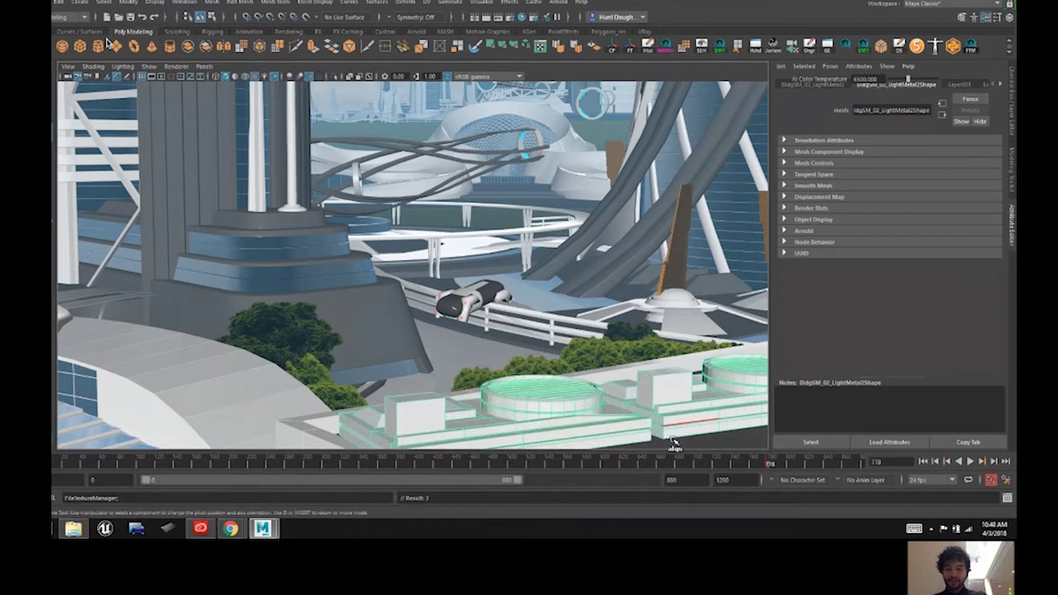
Step: Try rotating and lowering the raised rooftop vent mesh, undo the trial changes and clear the selection
key("e")
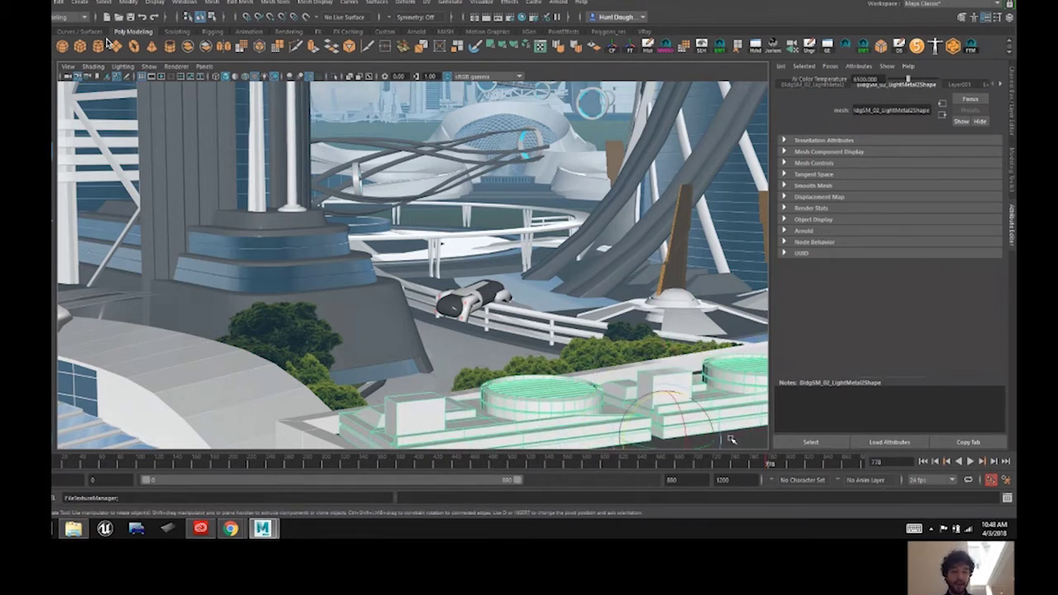
left_click_drag(708, 447, 707, 445)
key("ctrl+z")
key("ctrl+z")
key("w")
mouse_move(668, 341)
left_mouse_down()
mouse_move(667, 370)
mouse_move(667, 360)
left_mouse_up()
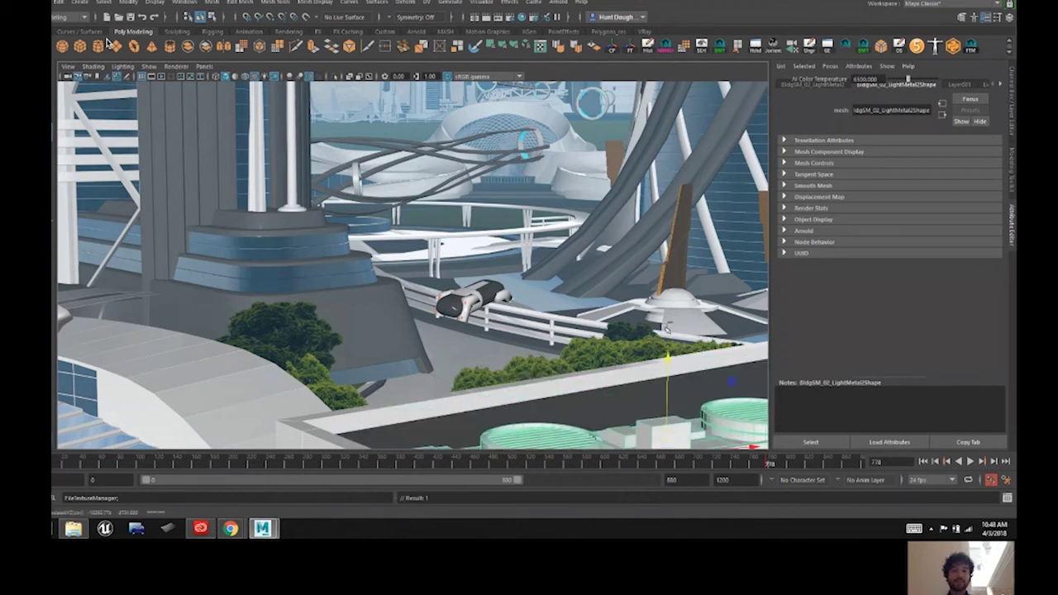
key("ctrl+z")
key("w")
left_click(625, 342)
Step: Play the shot onward to frame 847 and switch to the free perspective view
key("k")
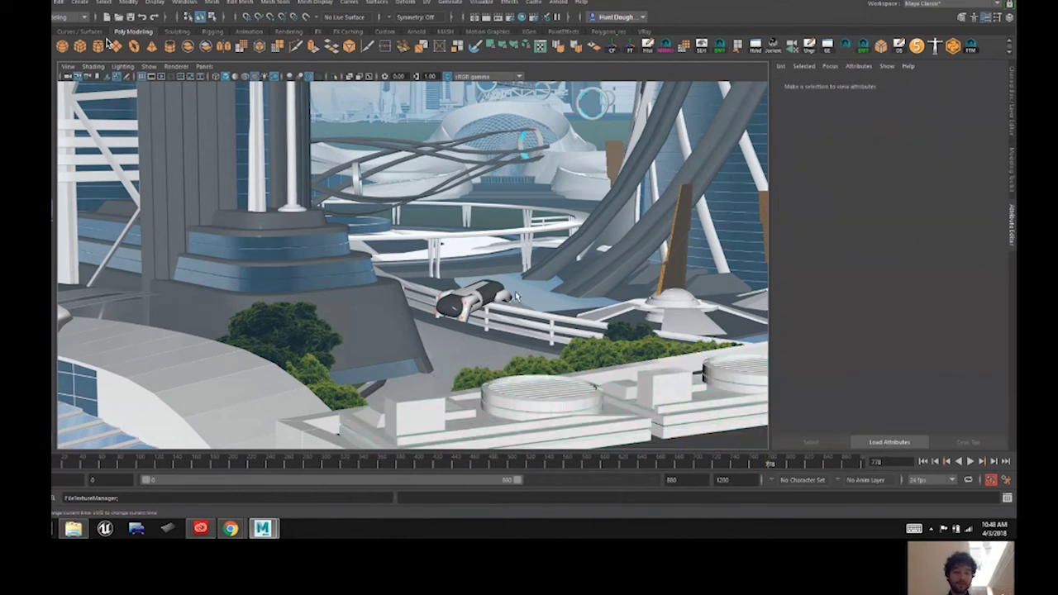
key("alt+v")
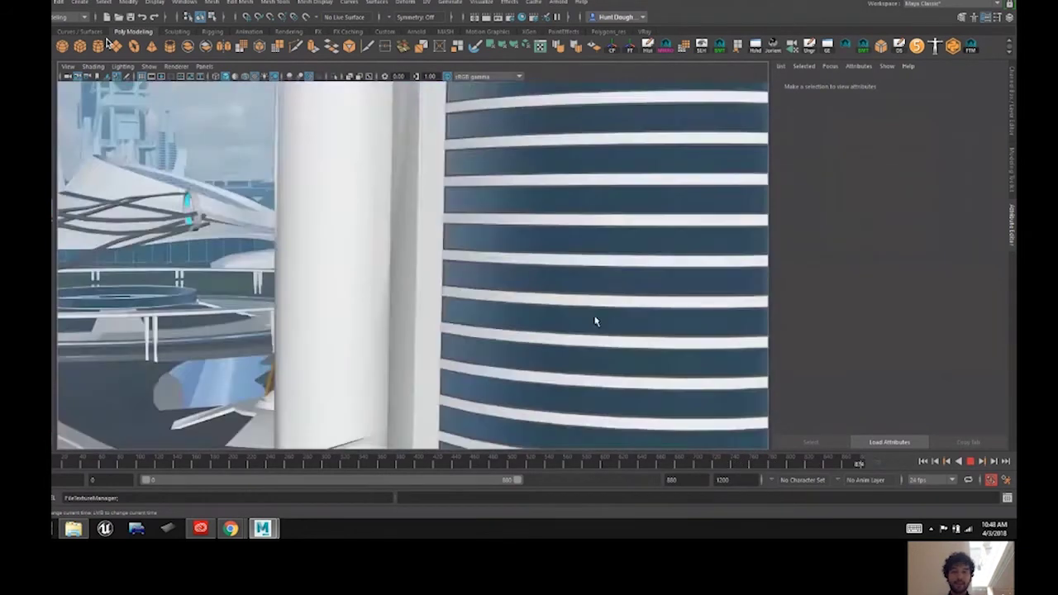
key("alt+v")
key("space")
left_click_drag(540, 314, 541, 296)
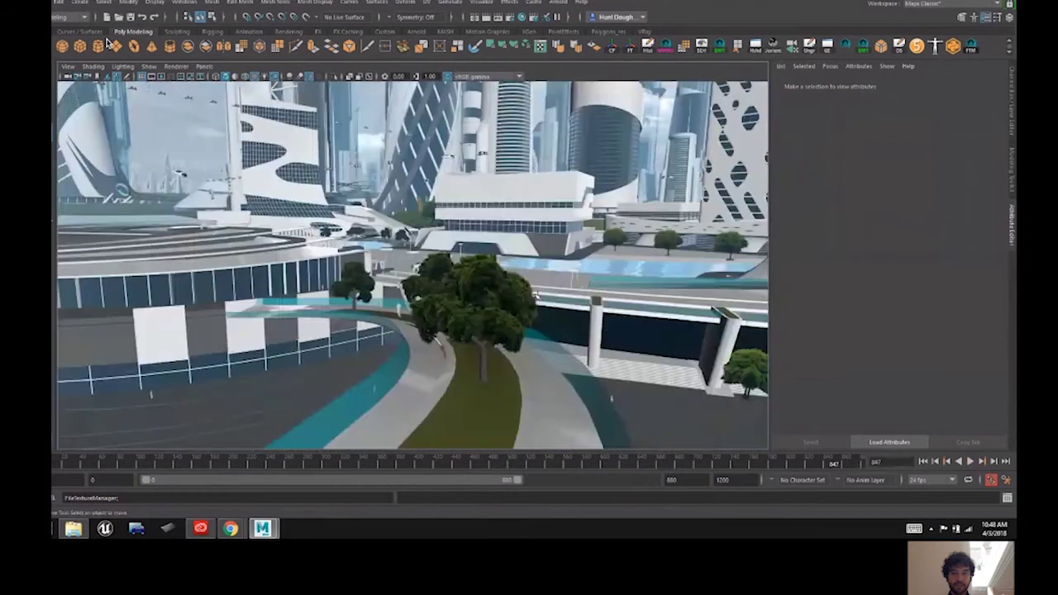
Step: Examine the curved walkways, tree strips and pools beside the bridge from above and close up
left_click_drag(432, 228, 519, 247, "alt")
right_click_drag(519, 247, 420, 224, "alt")
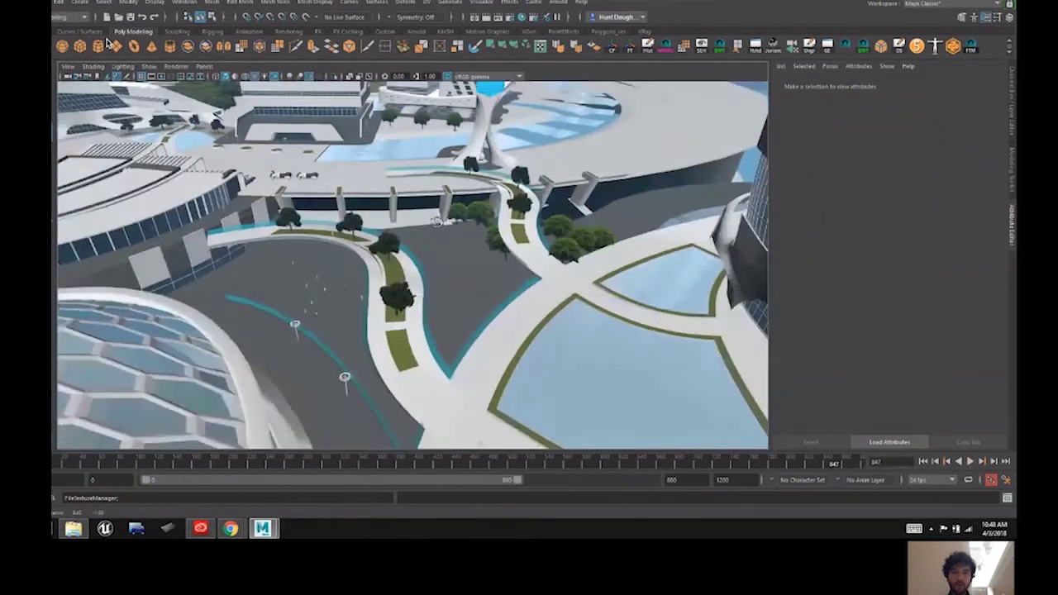
left_click_drag(477, 263, 453, 243, "alt")
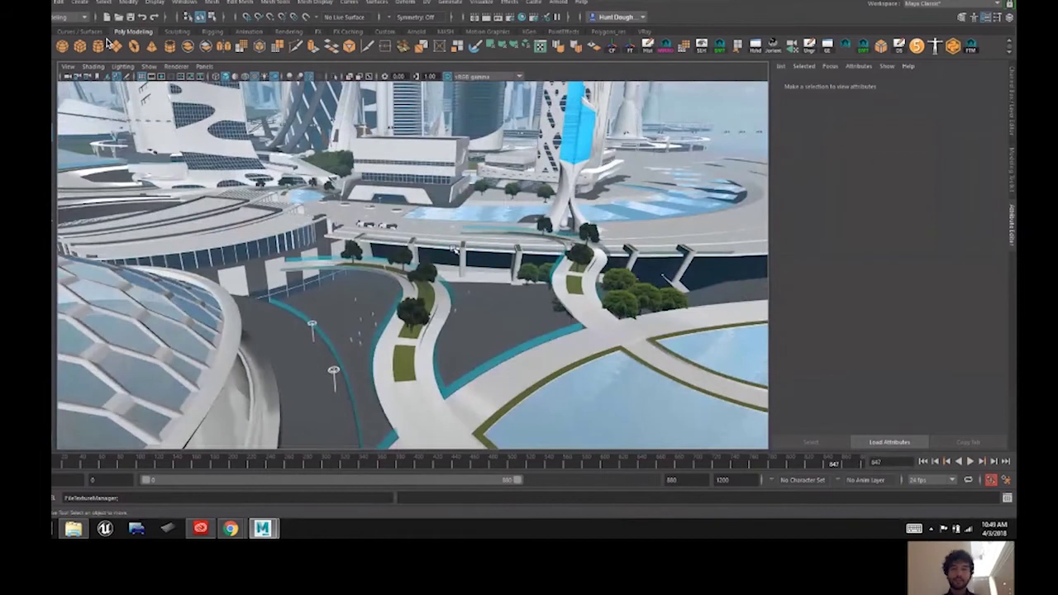
left_click_drag(452, 246, 459, 258, "alt")
right_click_drag(459, 259, 501, 249, "alt")
left_click_drag(446, 237, 405, 283, "alt")
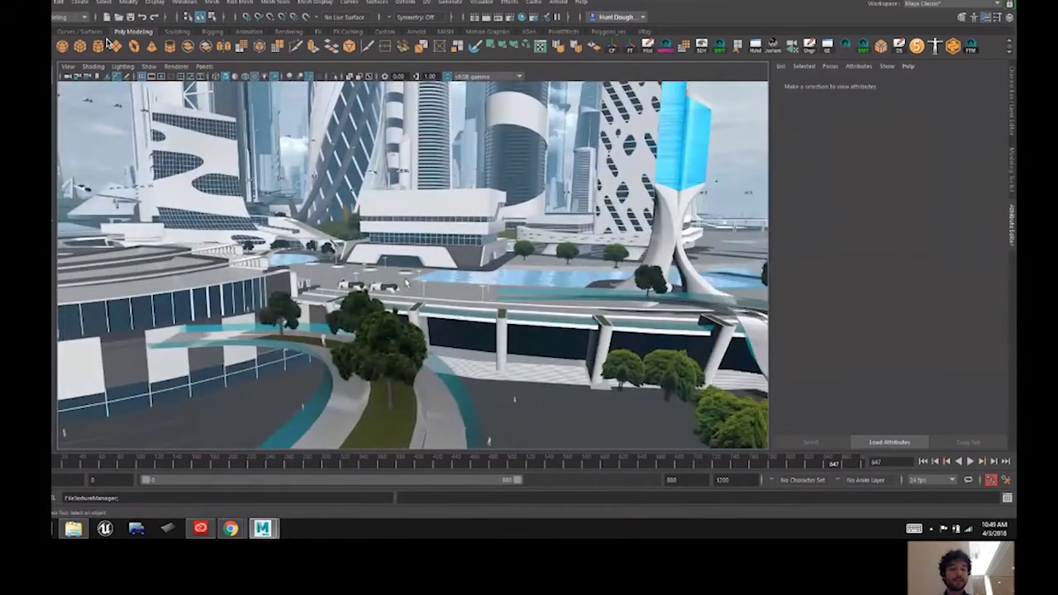
Step: Zoom to a flying car on the bridge and examine the pedestrian plaza with its round planters and pools
left_click(395, 287)
key("f")
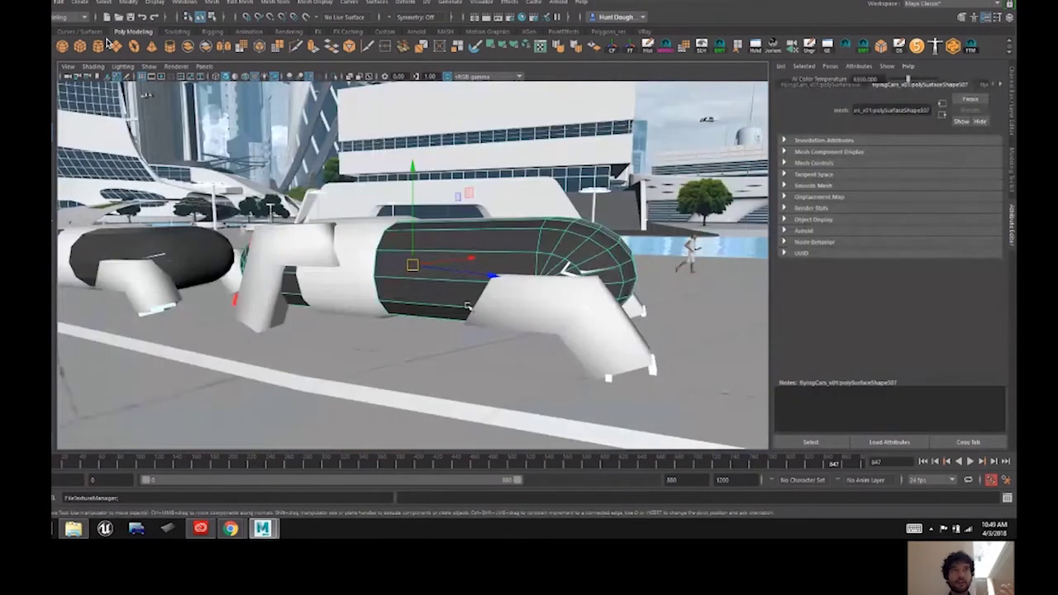
left_click(486, 263)
right_click_drag(486, 263, 446, 263, "alt")
left_click_drag(446, 263, 434, 291, "alt")
middle_click_drag(432, 223, 428, 276, "alt")
left_click_drag(428, 276, 456, 309, "alt")
middle_click_drag(474, 310, 490, 330, "alt")
left_click_drag(490, 331, 442, 304, "alt")
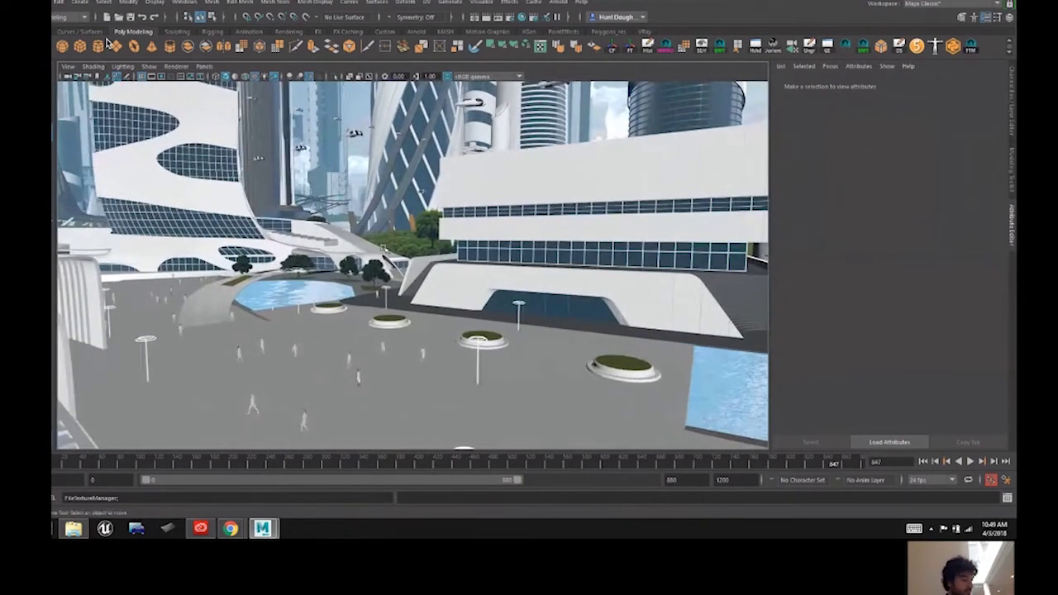
middle_click_drag(385, 284, 407, 333, "alt")
left_click_drag(407, 333, 438, 320, "alt")
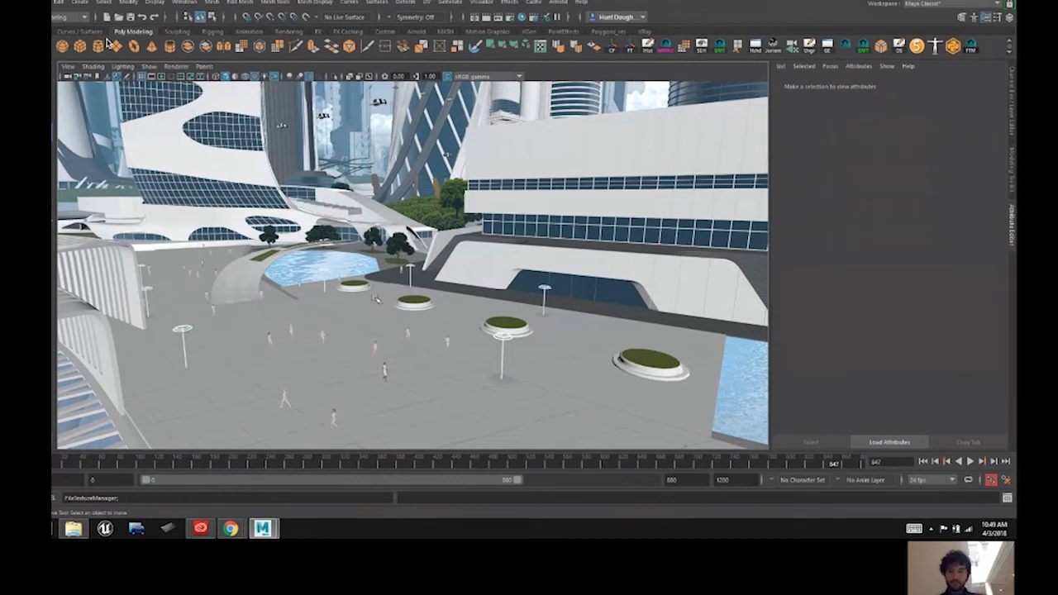
Step: Inspect the separate metal base and light-metal facade meshes of the low building beside the plaza
left_click(446, 273)
left_click(486, 304)
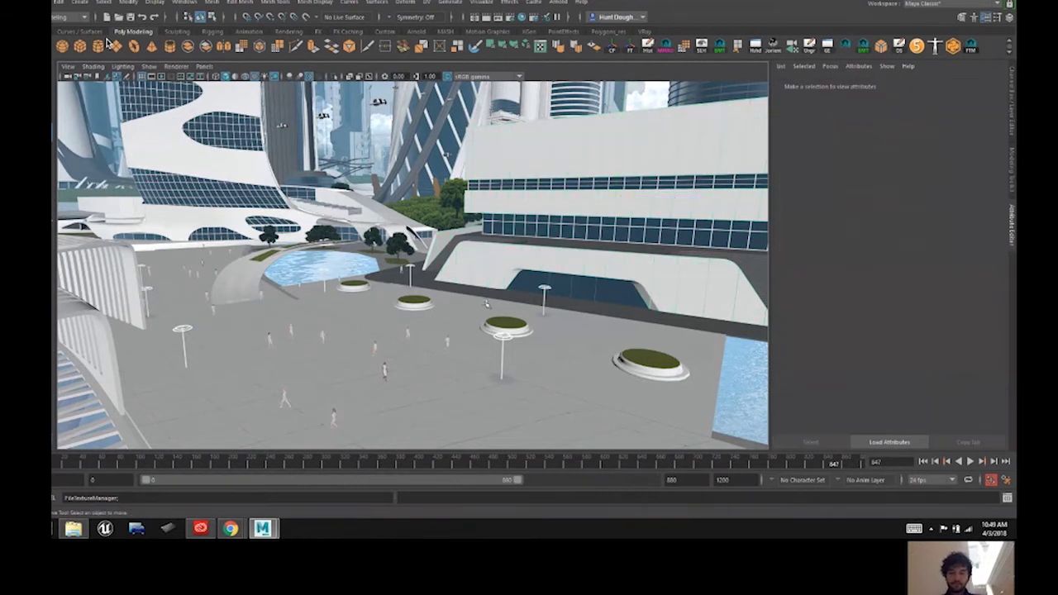
left_click(450, 263)
left_click(471, 297)
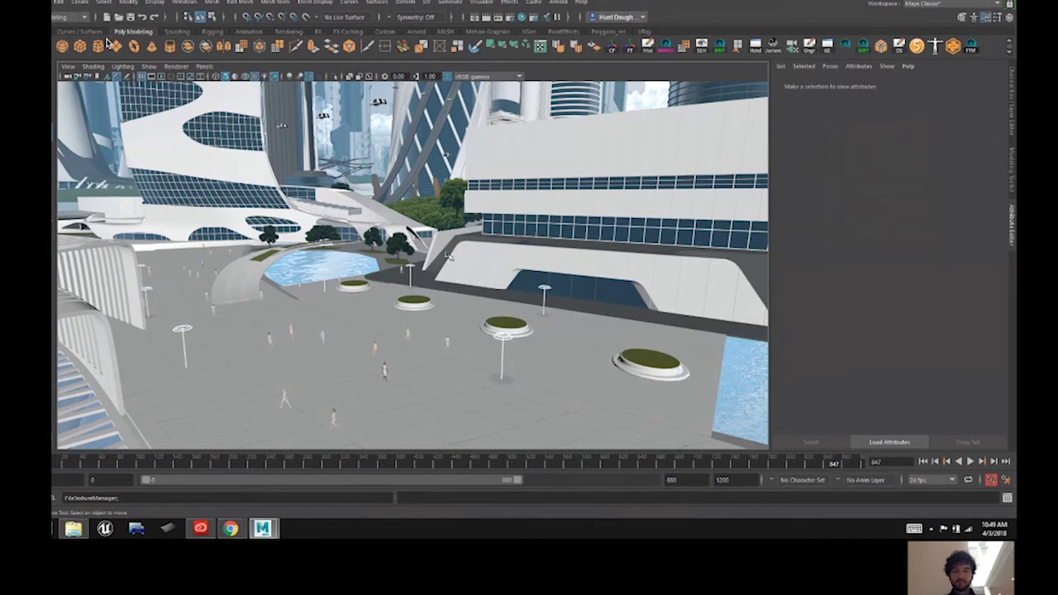
left_click(436, 261)
left_click(442, 283)
left_click(442, 282)
left_click(446, 300)
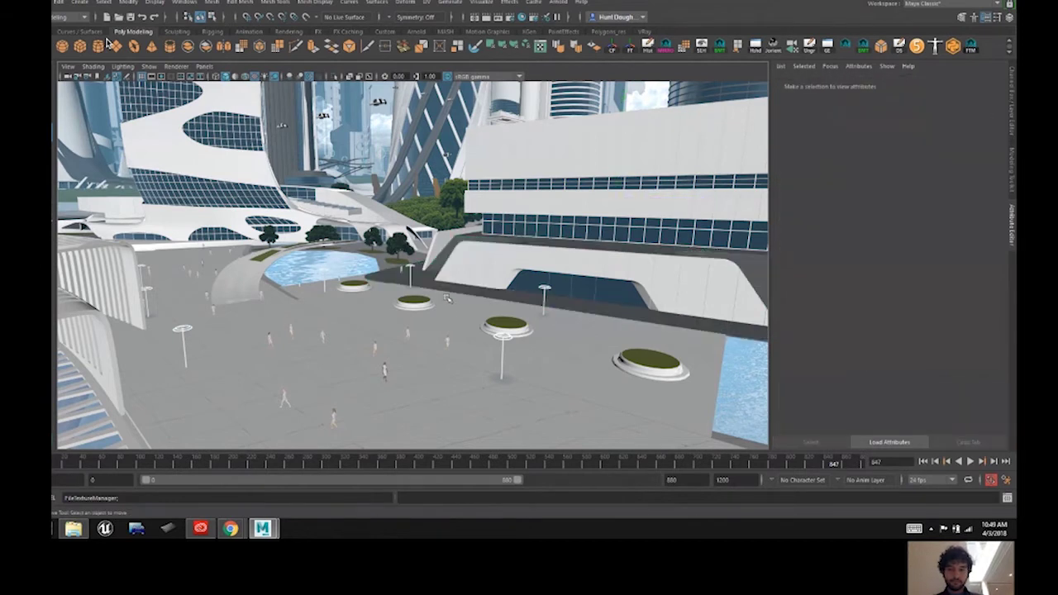
left_click(441, 291)
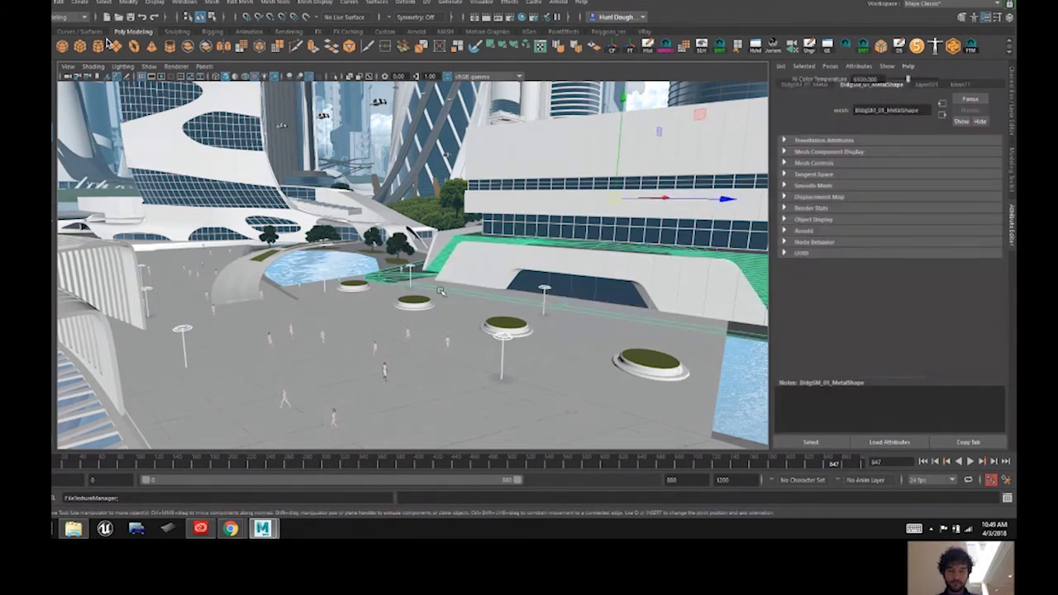
left_click(459, 314)
left_click(504, 264)
left_click_drag(504, 264, 564, 321, "alt")
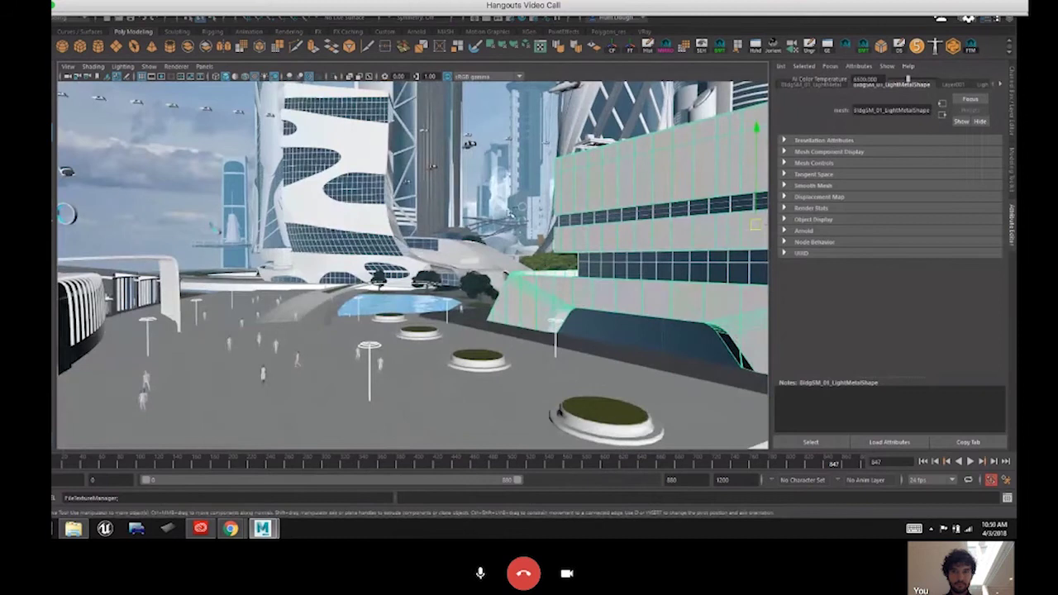
Step: Return to the shot camera and review the shot at frame 757, from around frame 645, and at frame 809
left_click(510, 215)
left_click(205, 66)
mouse_move(221, 76)
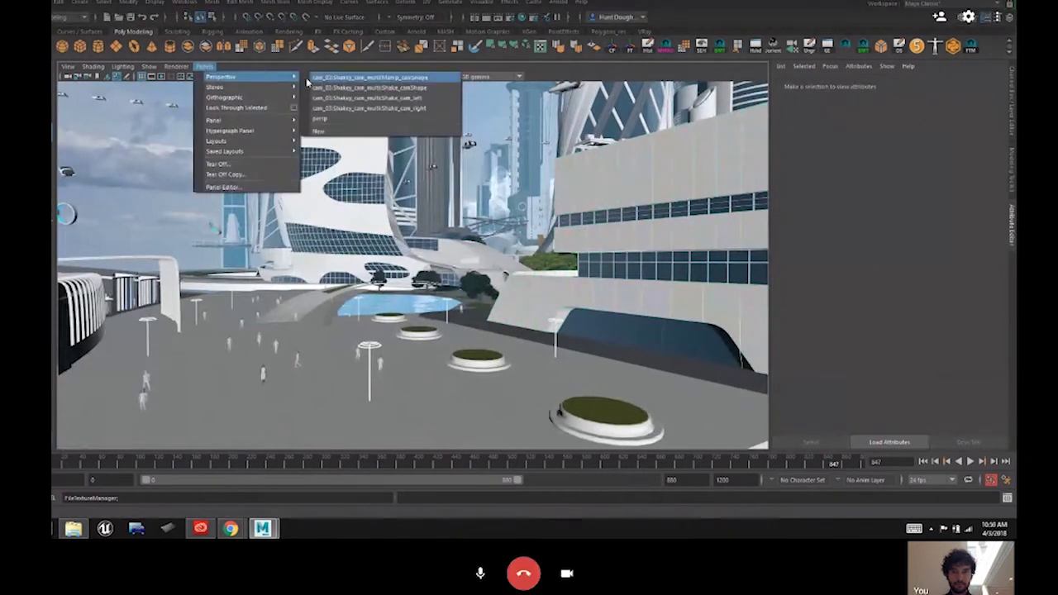
left_click(331, 86)
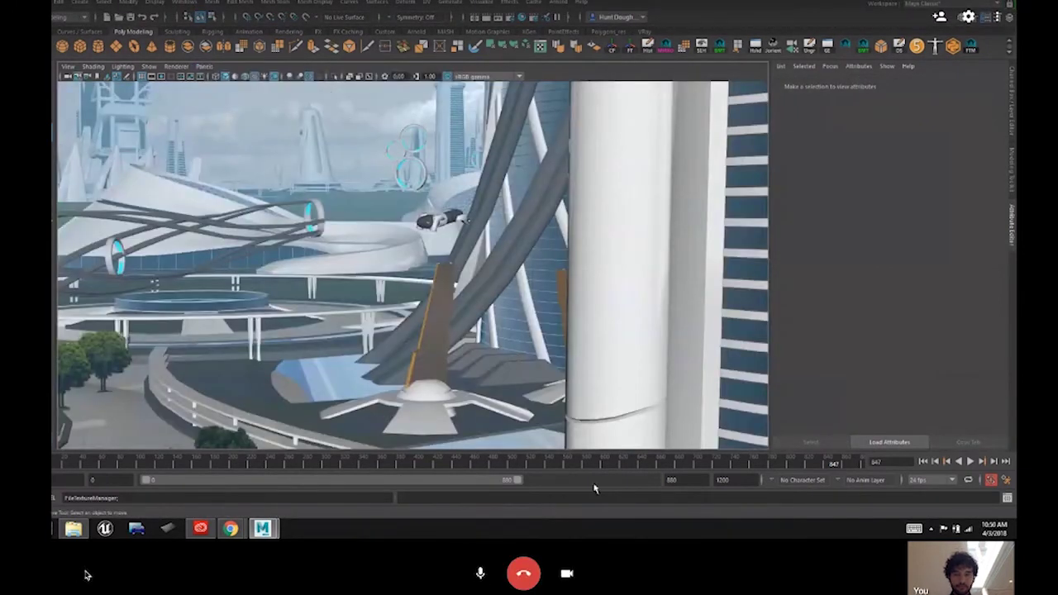
mouse_move(811, 464)
left_mouse_down()
mouse_move(709, 472)
mouse_move(577, 462)
mouse_move(539, 457)
mouse_move(471, 422)
mouse_move(657, 484)
mouse_move(749, 495)
left_mouse_up()
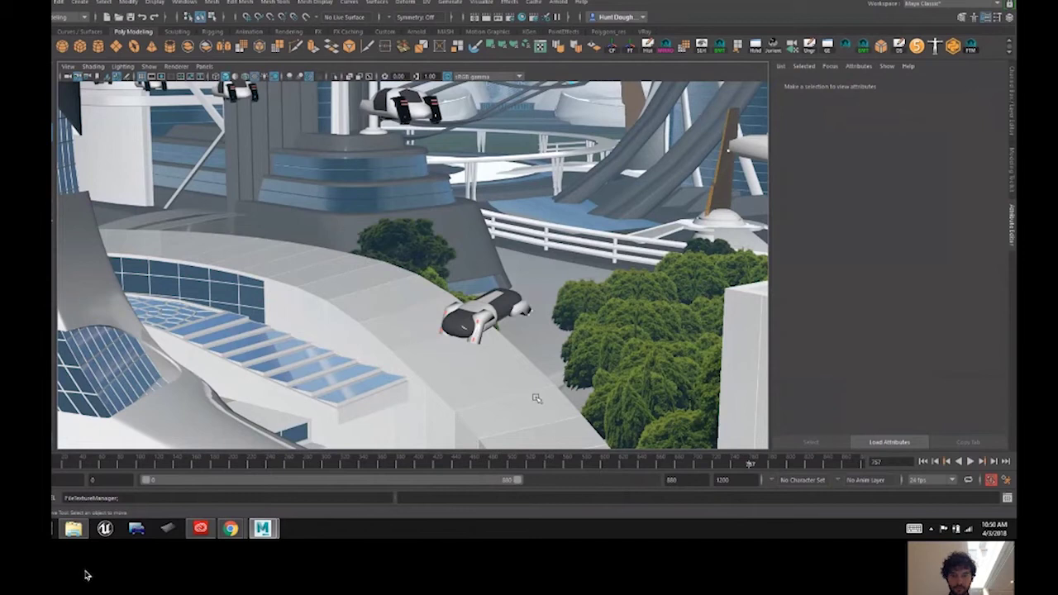
left_click_drag(751, 466, 774, 467)
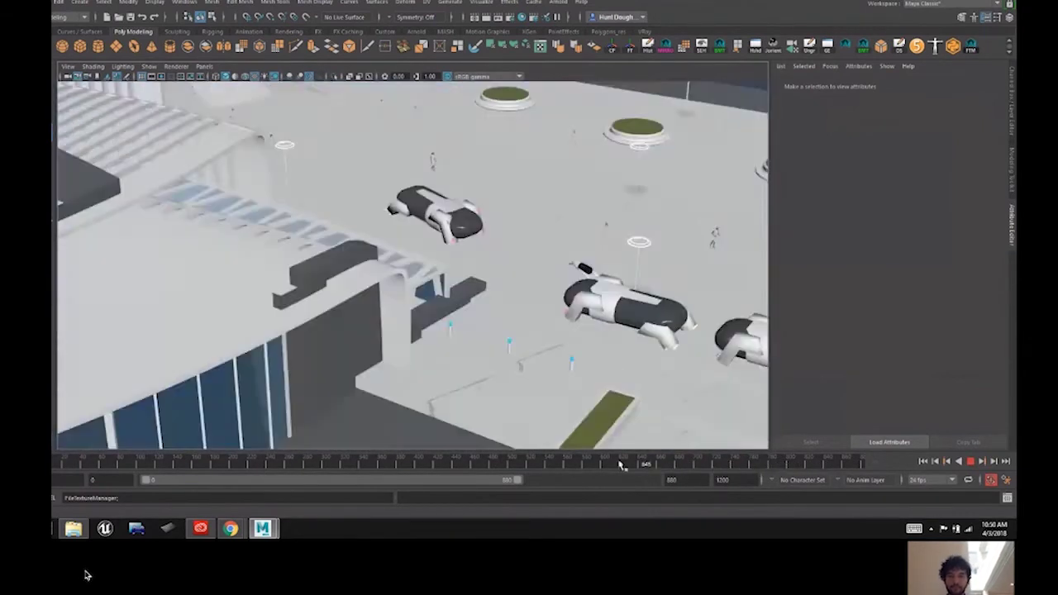
mouse_move(621, 466)
left_mouse_down()
mouse_move(610, 463)
mouse_move(798, 466)
left_mouse_up()
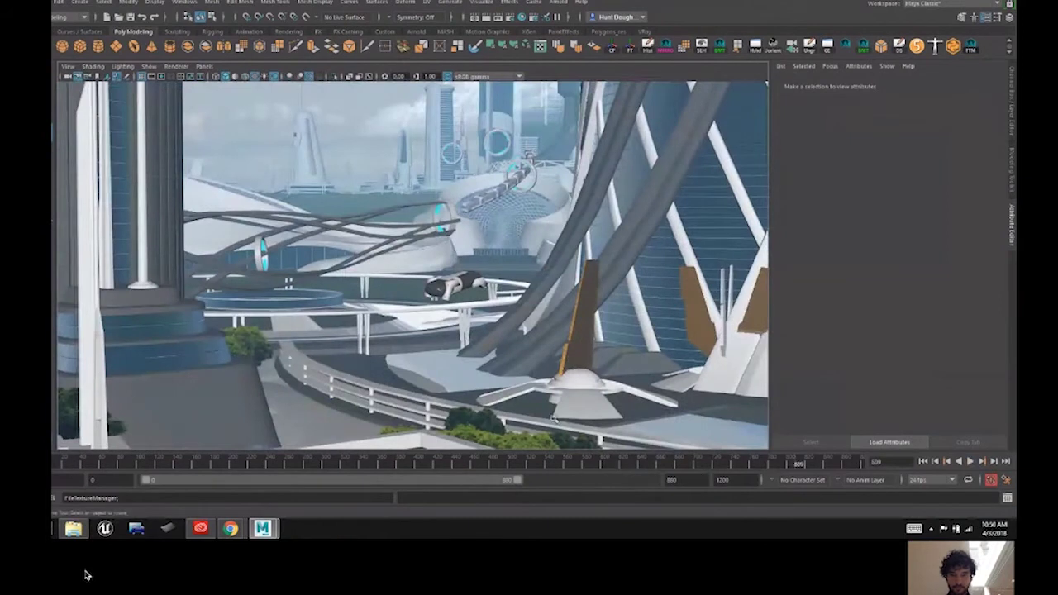
Step: Check the ring structure area and the curved metal legs of the large tower by selecting their meshes at frame 809
left_click(444, 234)
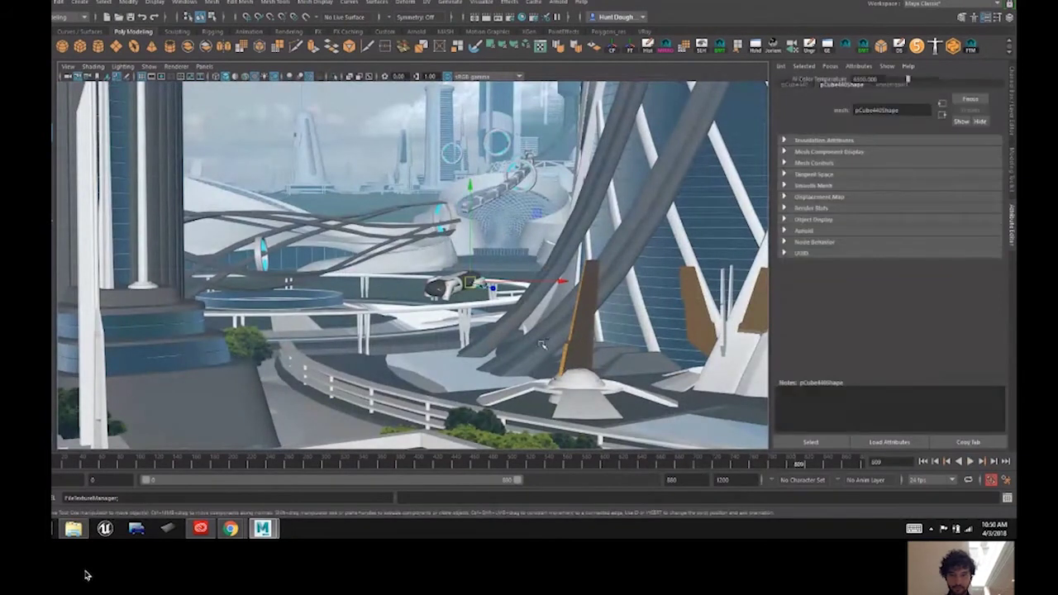
left_click(562, 378)
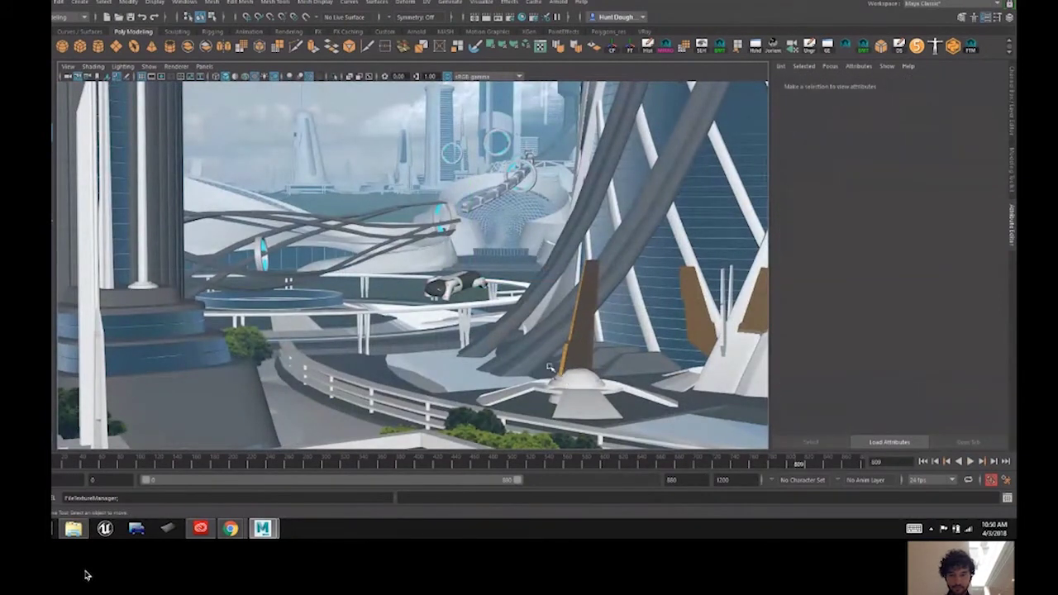
left_click(510, 308)
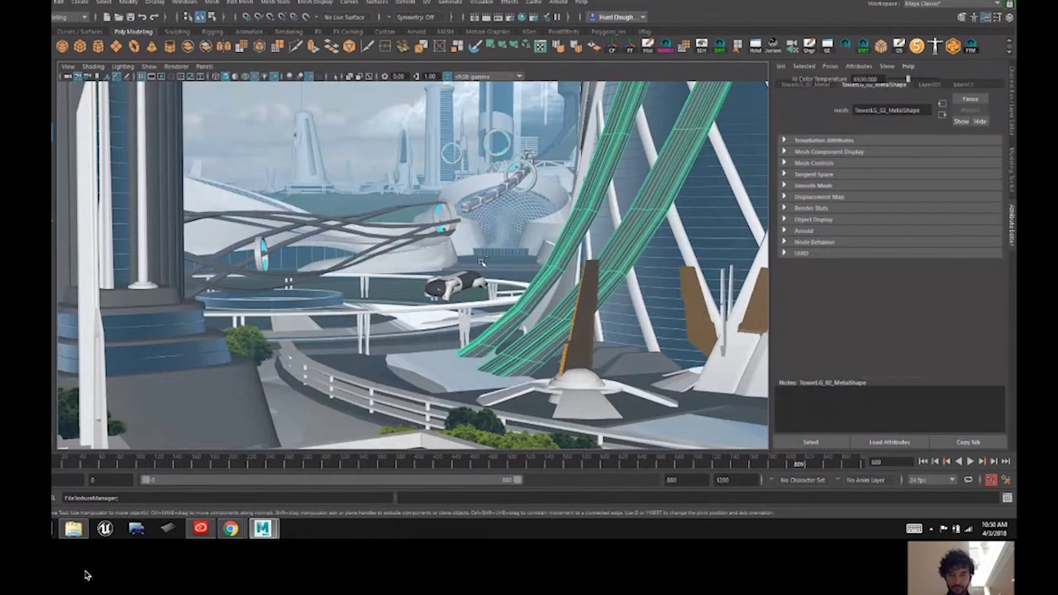
left_click(531, 340)
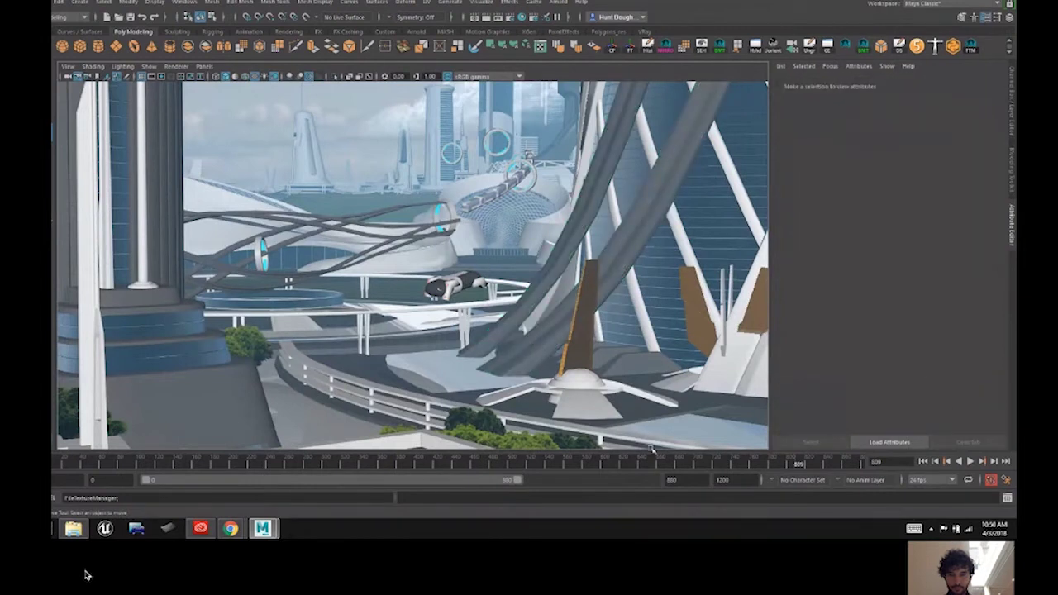
Step: Replay the flying car's path, pausing at frames 734 and 782 and scrubbing on to frame 814
key("alt+v")
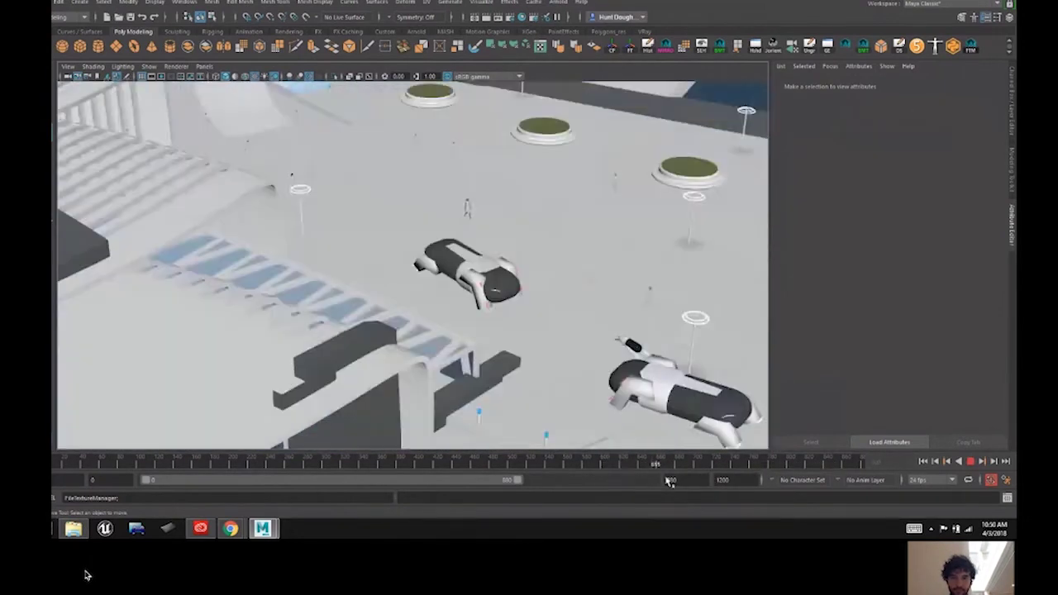
key("alt+v")
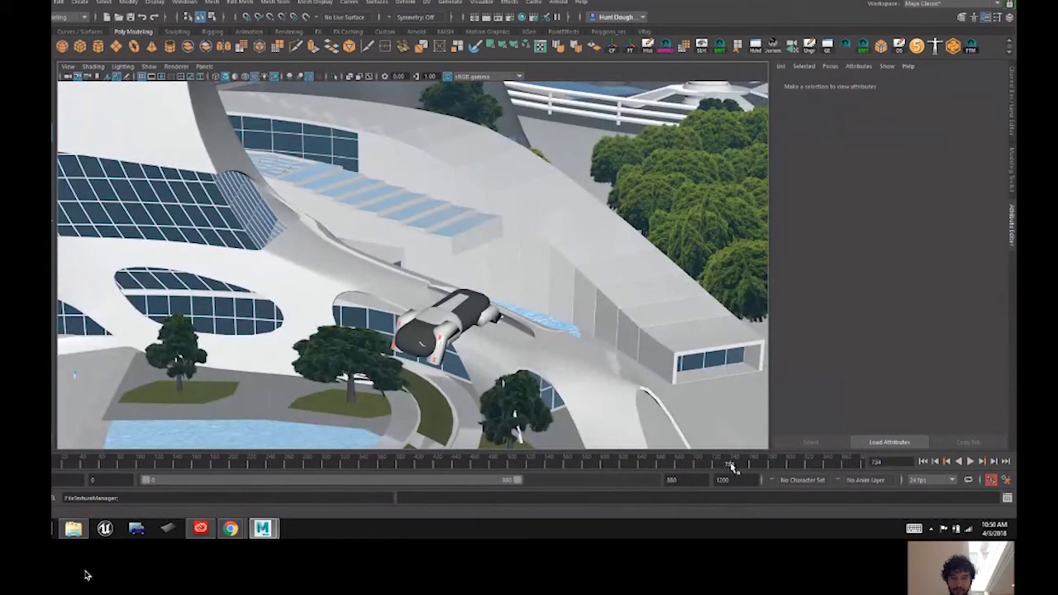
key("alt+v")
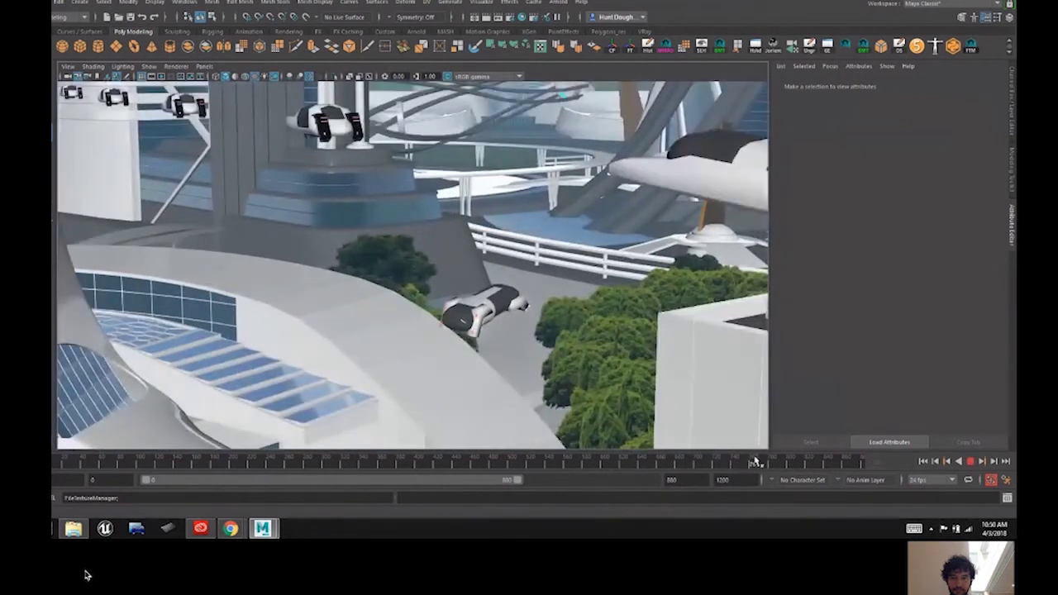
key("alt+v")
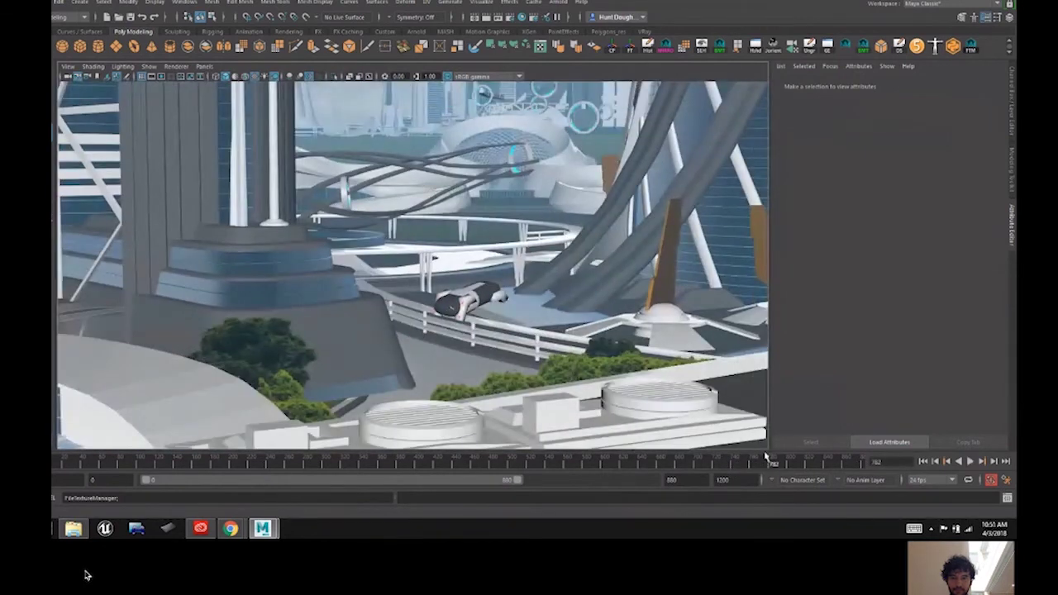
left_click_drag(781, 467, 803, 465)
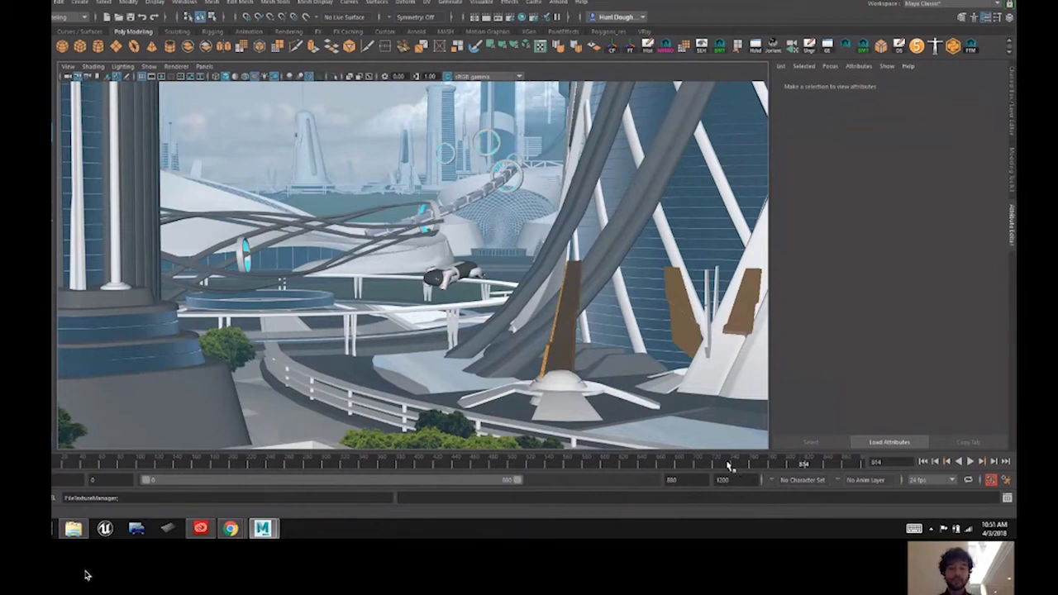
Step: Go back to frame 595 and switch to the free perspective view to look over the plaza
left_click_drag(774, 469, 600, 466)
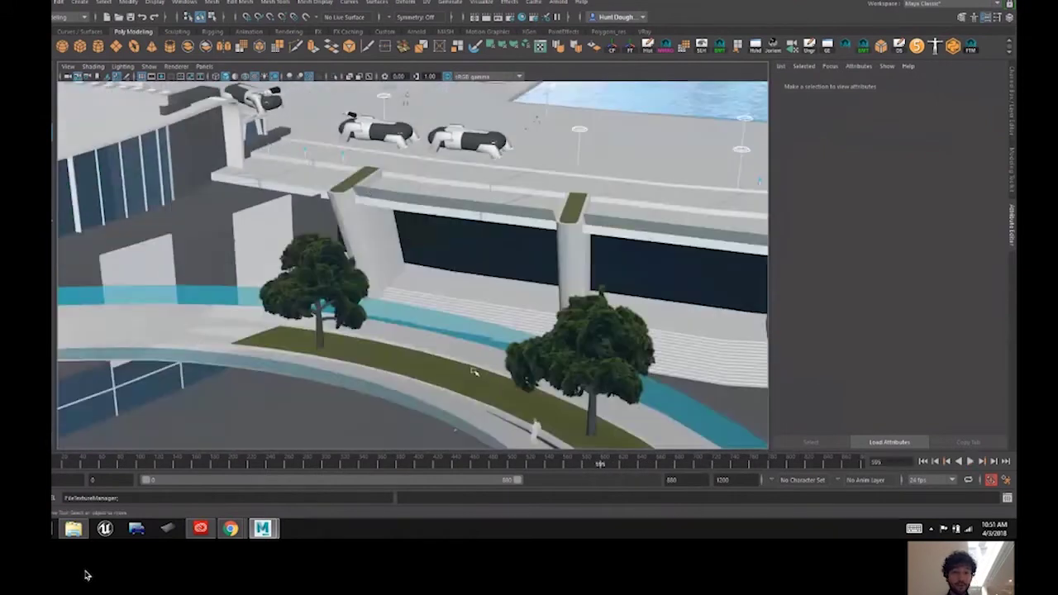
key("space")
left_click_drag(405, 207, 397, 181)
scroll(415, 188, "down", 2)
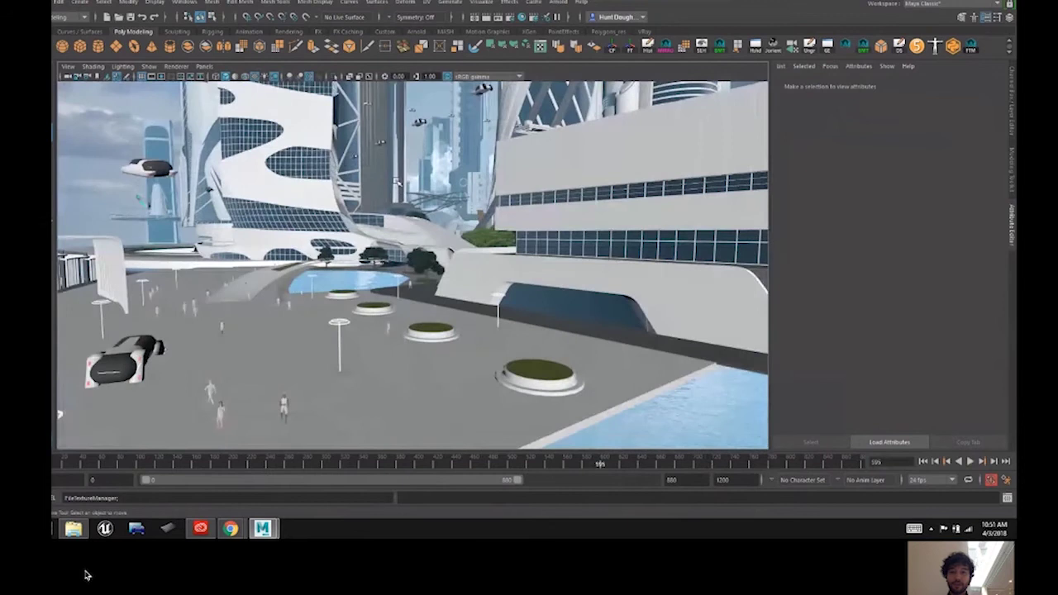
Step: Examine the plaza toward the pool, the round planters and the long white building at frame 595
middle_click_drag(397, 182, 573, 336, "alt")
middle_click_drag(364, 248, 430, 281, "alt")
left_click_drag(430, 281, 422, 236, "alt")
middle_click_drag(438, 269, 513, 277, "alt")
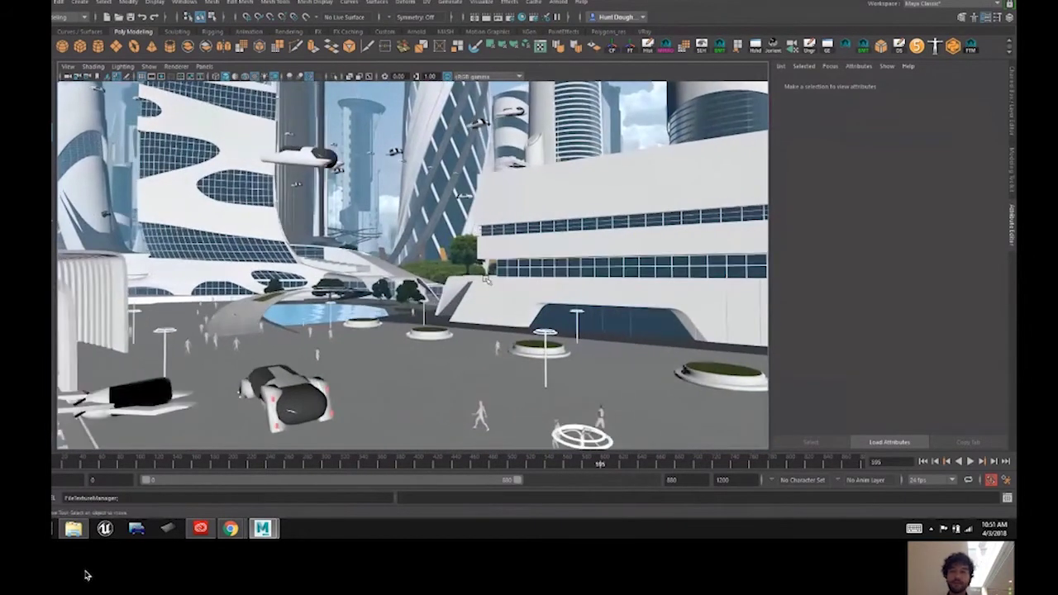
Step: Play the pedestrians and flying cars over the plaza from around frame 604, stopping to look at frame 635
left_click_drag(594, 462, 579, 462)
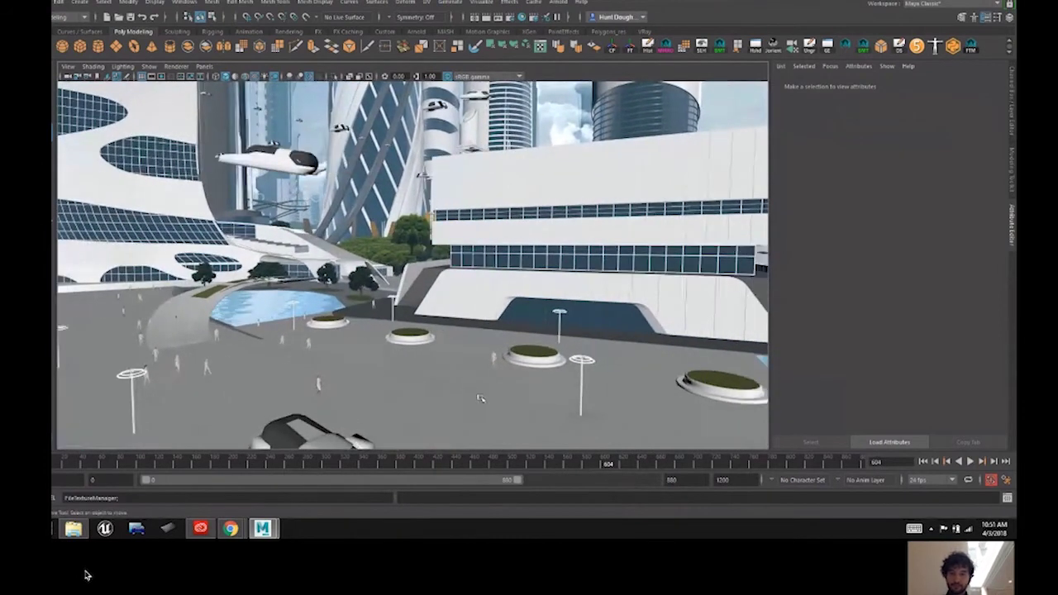
left_click_drag(608, 462, 640, 465)
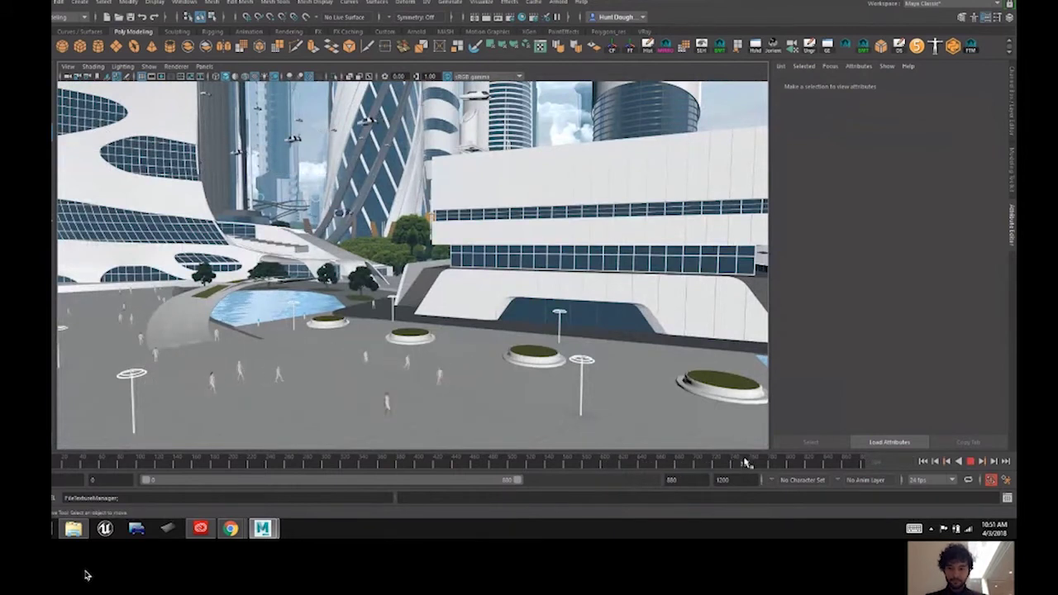
key("Escape")
left_click_drag(406, 384, 445, 336, "alt")
middle_click_drag(445, 336, 419, 325, "alt")
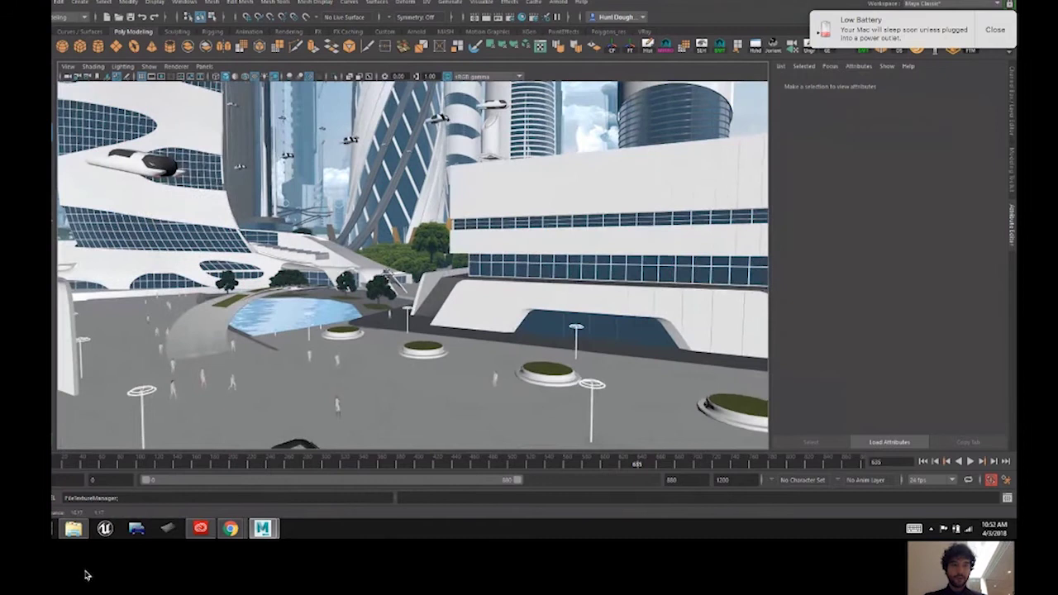
Step: Dismiss the battery notification and lower the tree beside the long white building slightly
left_click(996, 35)
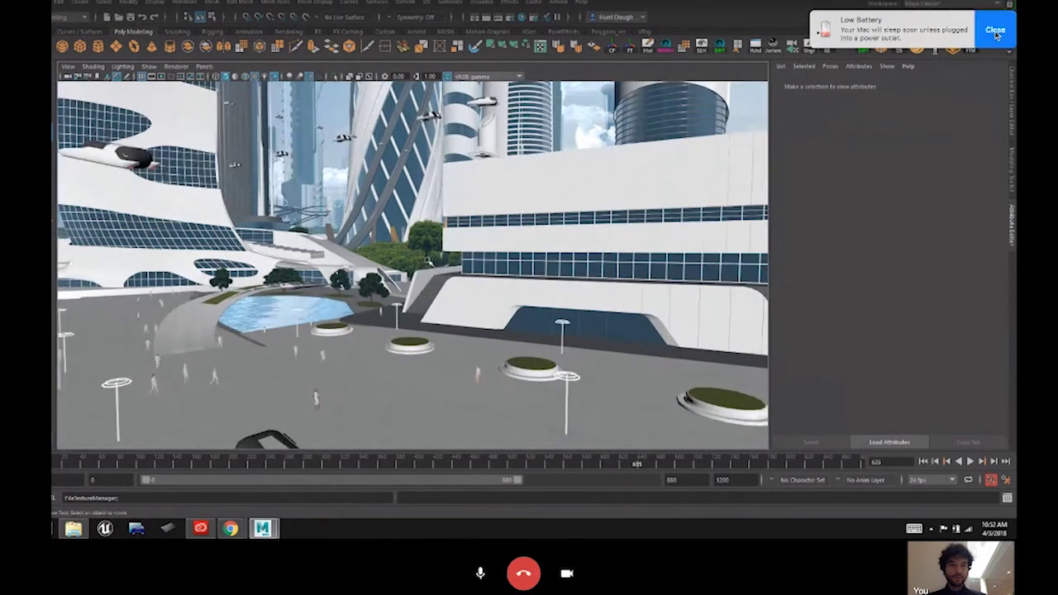
left_click(424, 256)
left_click_drag(426, 258, 428, 268)
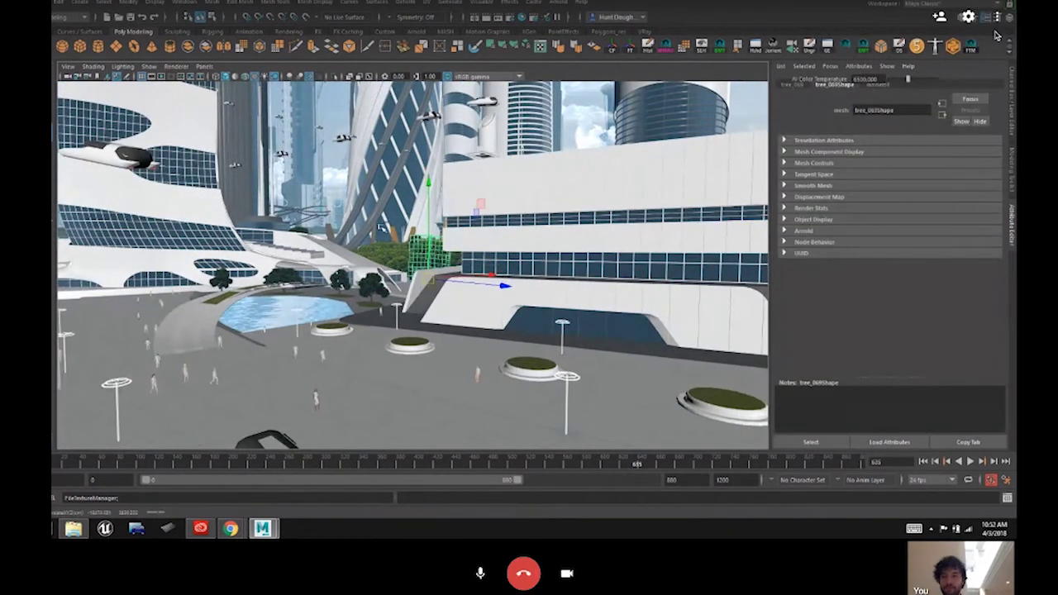
left_click(386, 290)
middle_click_drag(386, 289, 376, 295, "alt")
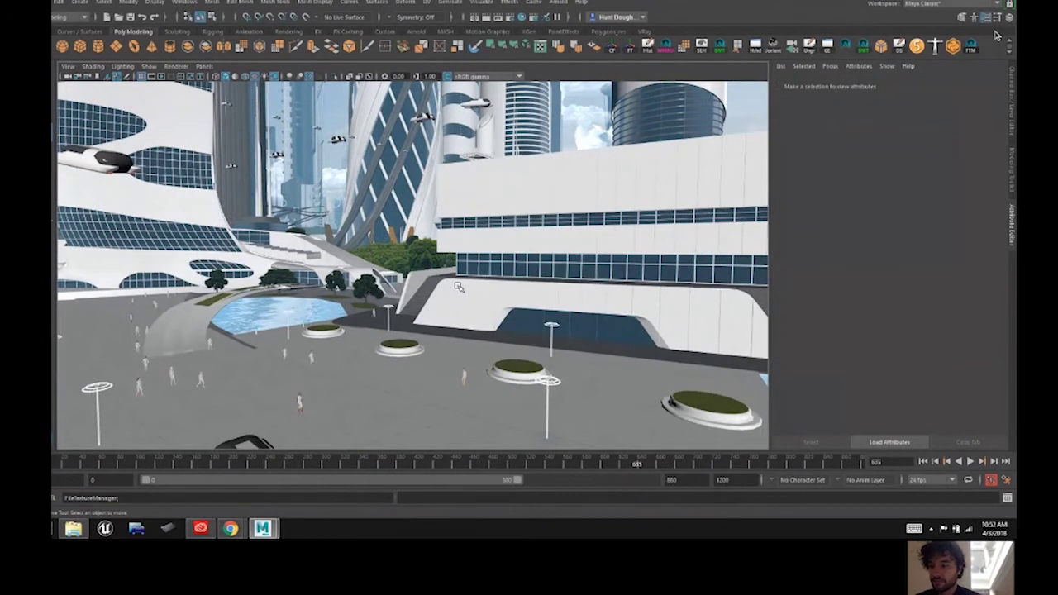
Step: Return to the Shake_camShape shot camera and scrub forward to frame 830
left_click(204, 66)
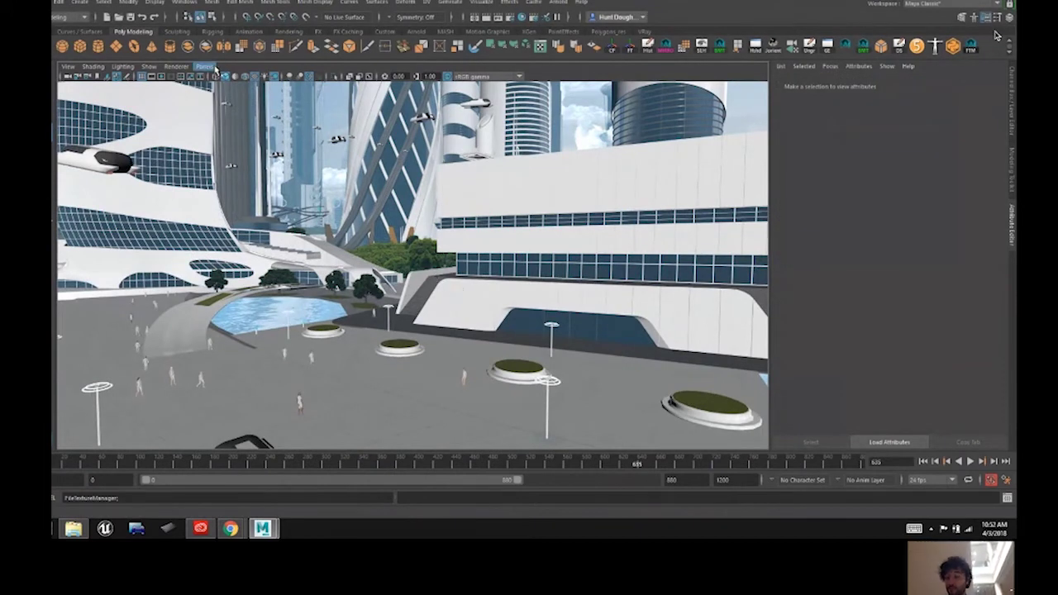
mouse_move(248, 76)
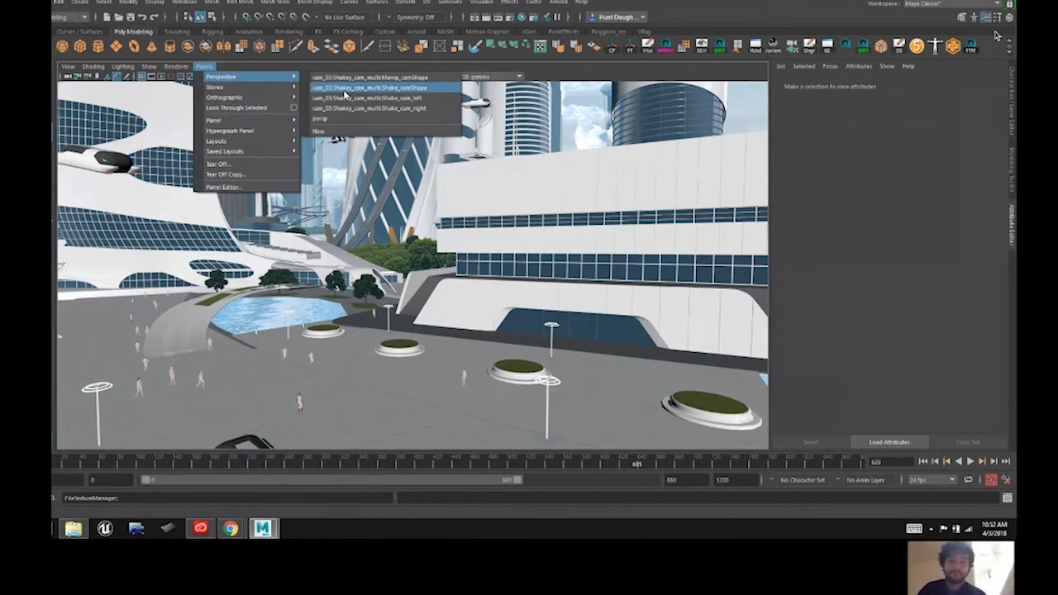
left_click(345, 89)
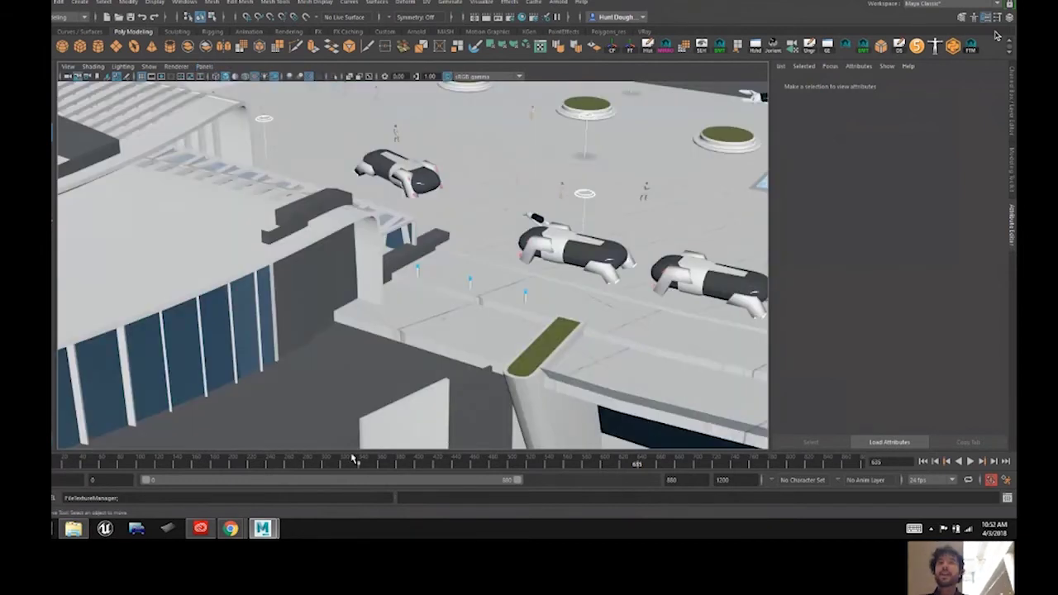
mouse_move(639, 463)
left_mouse_down()
mouse_move(746, 463)
mouse_move(779, 446)
mouse_move(819, 463)
left_mouse_up()
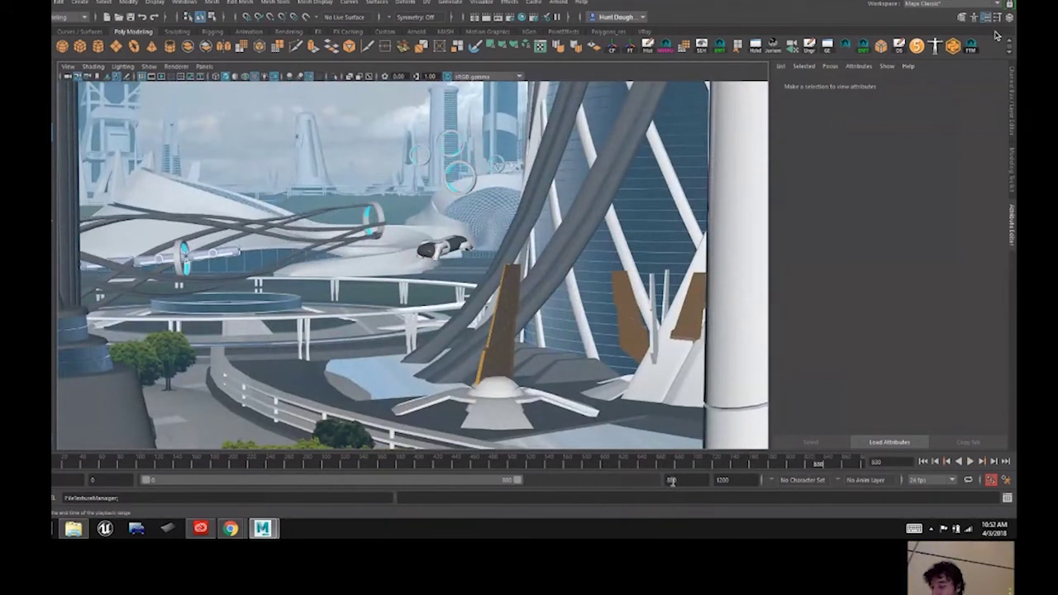
key("XF86MonBrightnessUp")
key("XF86MonBrightnessUp")
key("XF86MonBrightnessUp")
key("XF86MonBrightnessUp")
key("XF86MonBrightnessUp")
key("XF86MonBrightnessUp")
key("XF86MonBrightnessUp")
key("XF86MonBrightnessUp")
key("XF86MonBrightnessUp")
key("XF86MonBrightnessUp")
Step: Review the flying car's path at frame 809, across the plaza, at frame 701 and on to frame 816
left_click_drag(803, 462, 790, 463)
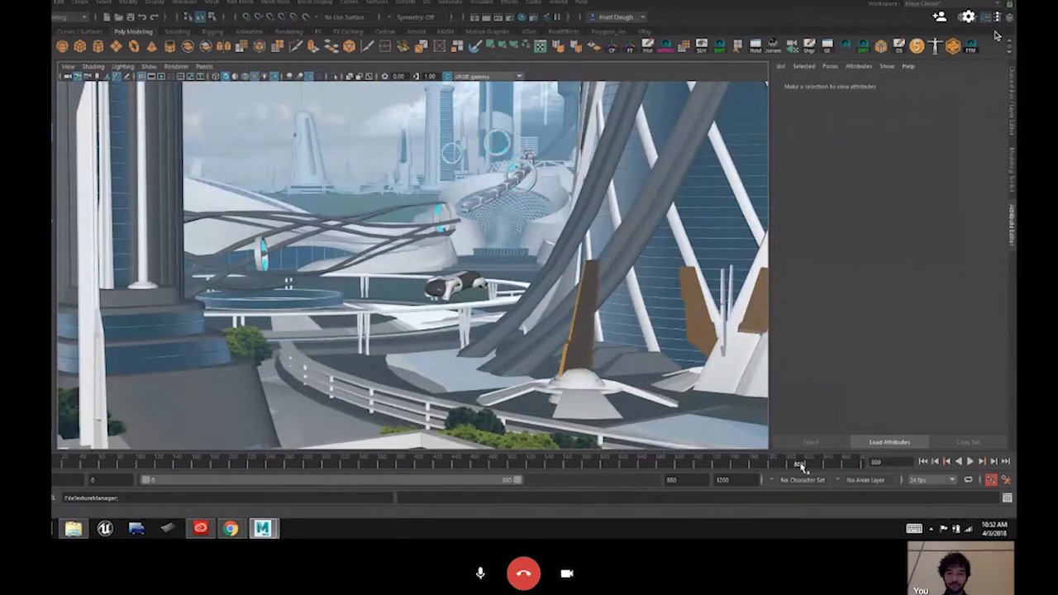
mouse_move(810, 466)
left_mouse_down()
mouse_move(848, 448)
mouse_move(738, 459)
mouse_move(596, 442)
mouse_move(625, 449)
left_mouse_up()
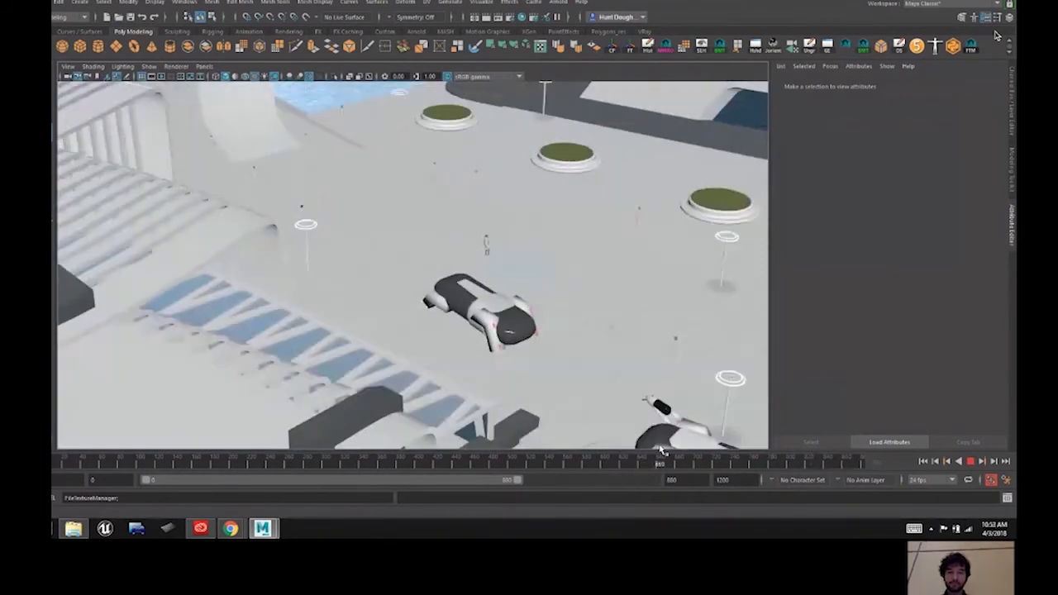
left_click_drag(678, 465, 698, 472)
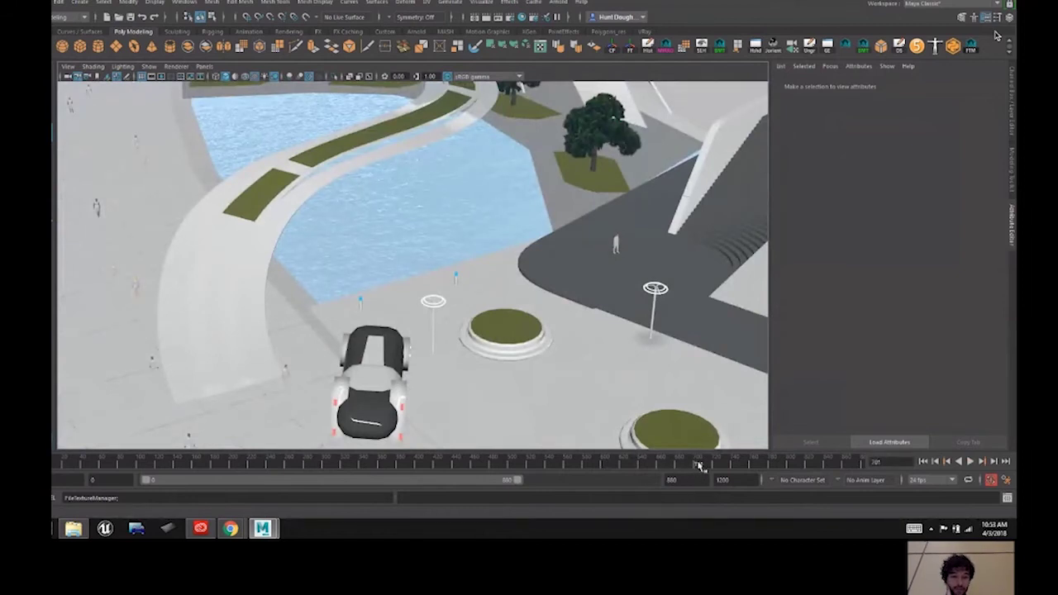
left_click(719, 465)
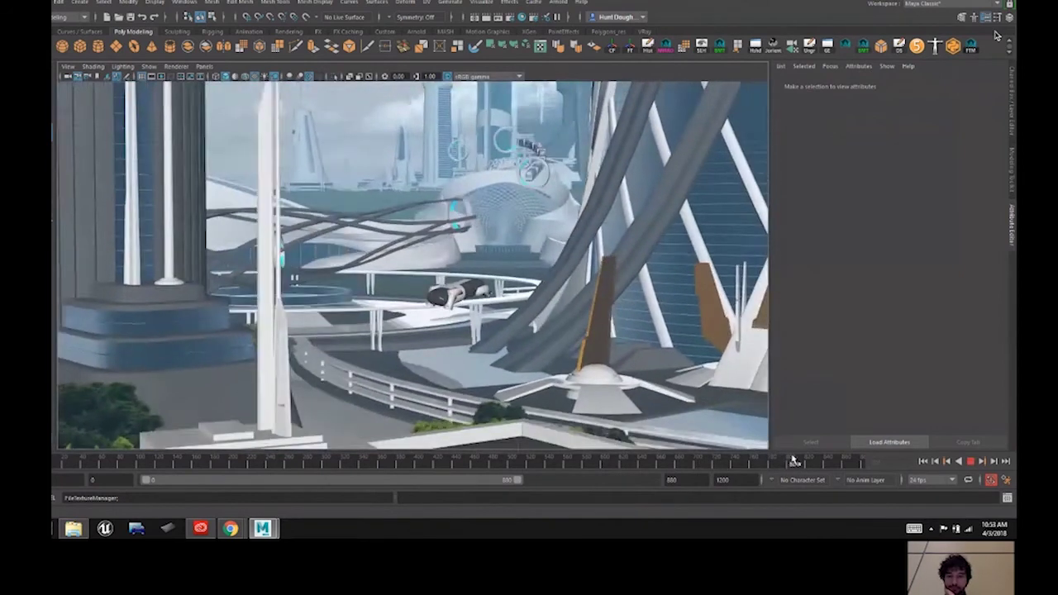
left_click(810, 466)
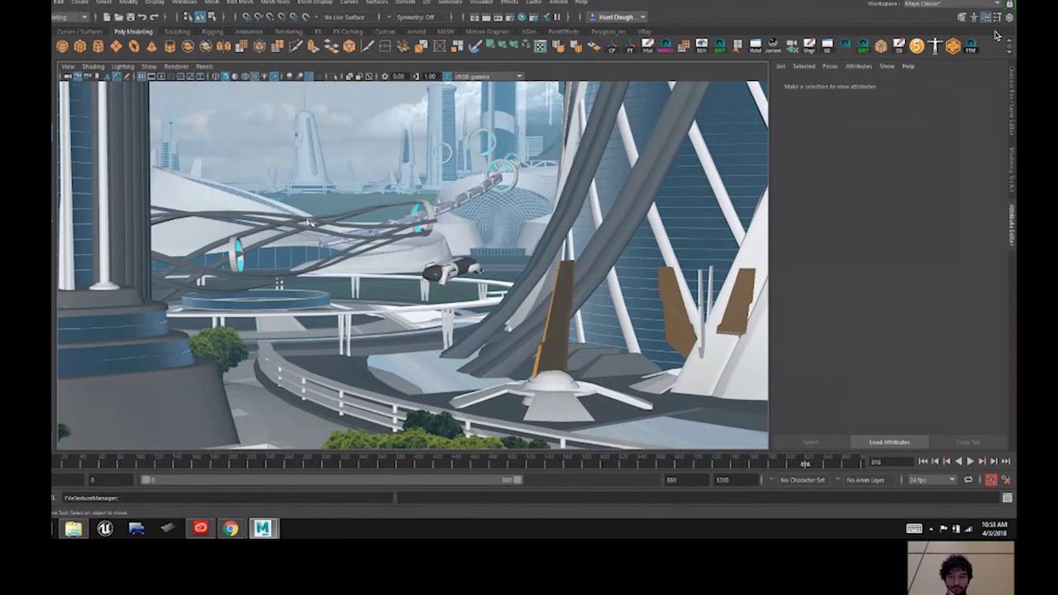
Step: Nudge the twisted cable mesh's vertices at the nearer ring with soft selection and check the elevated light metal mesh
left_click(306, 227)
right_click_drag(304, 230, 259, 223)
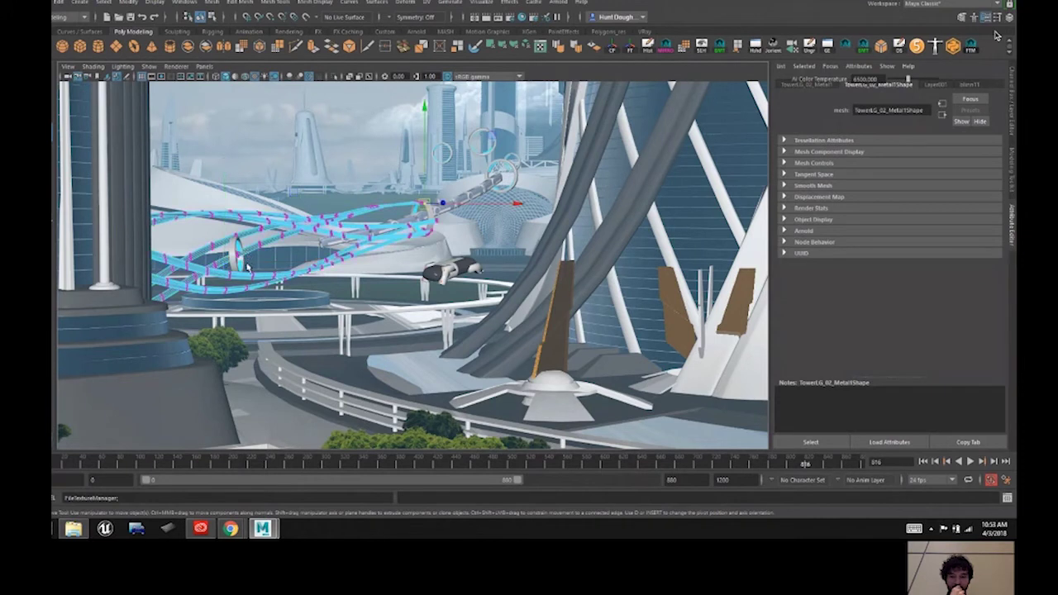
key("q")
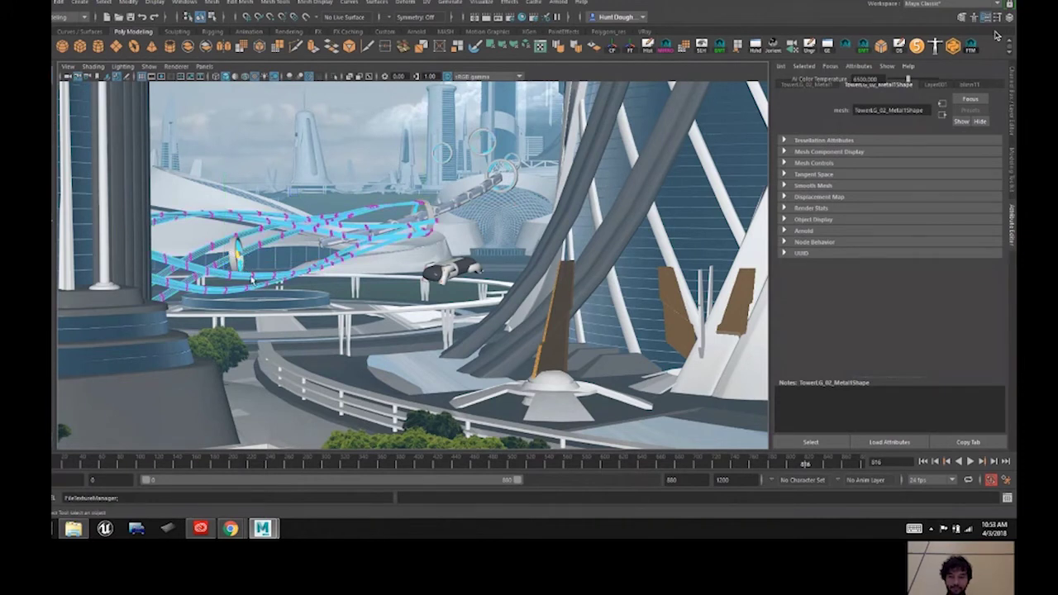
key("w")
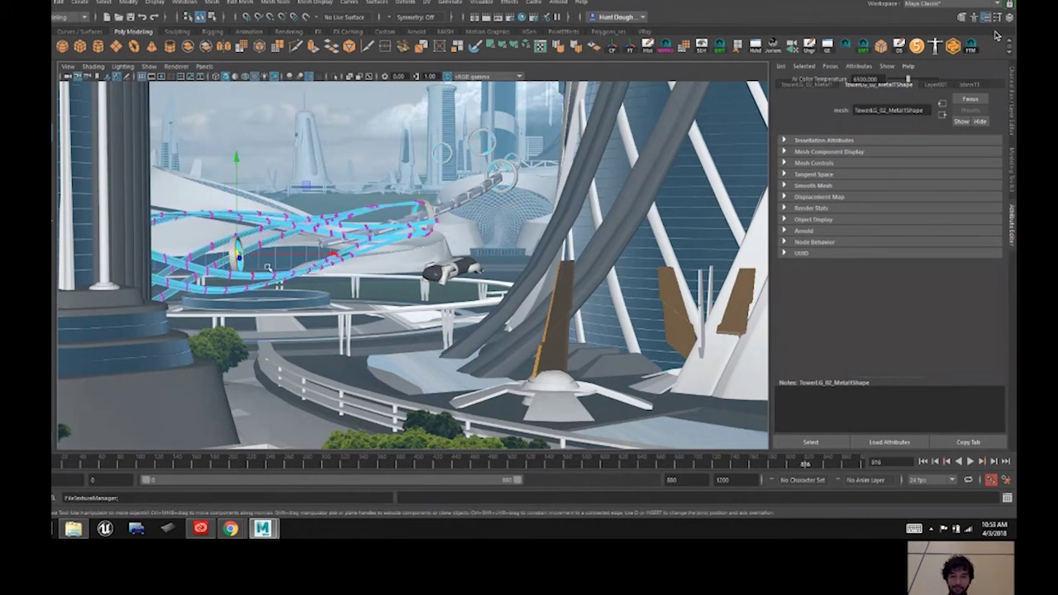
key("b")
left_click_drag(237, 256, 236, 252)
key("q")
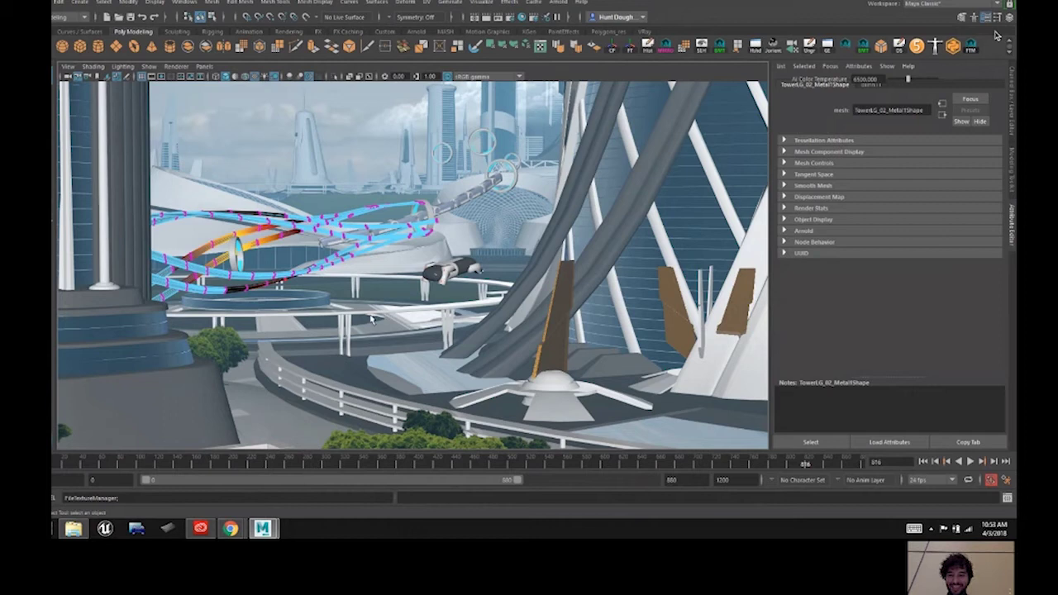
left_click(369, 318)
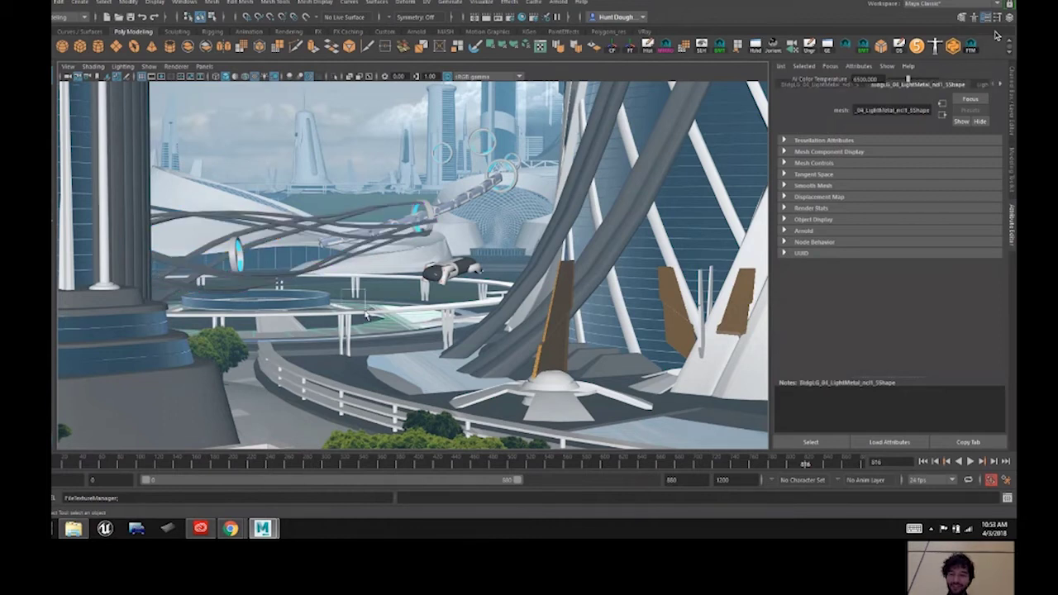
left_click(315, 337)
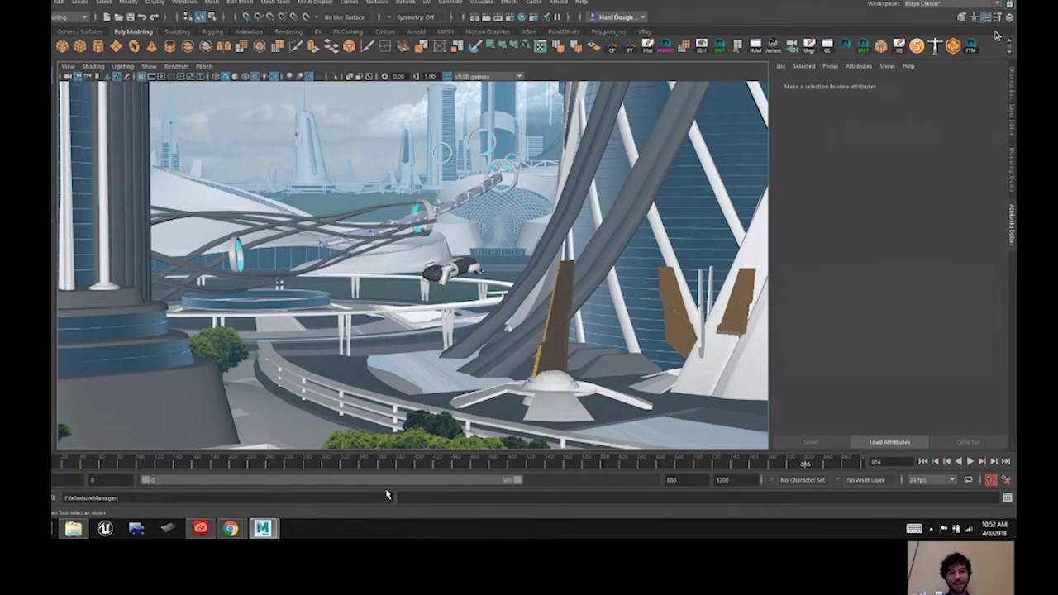
Step: Review the shot from around frame 399 through frame 453 and on to frame 784
left_click(408, 464)
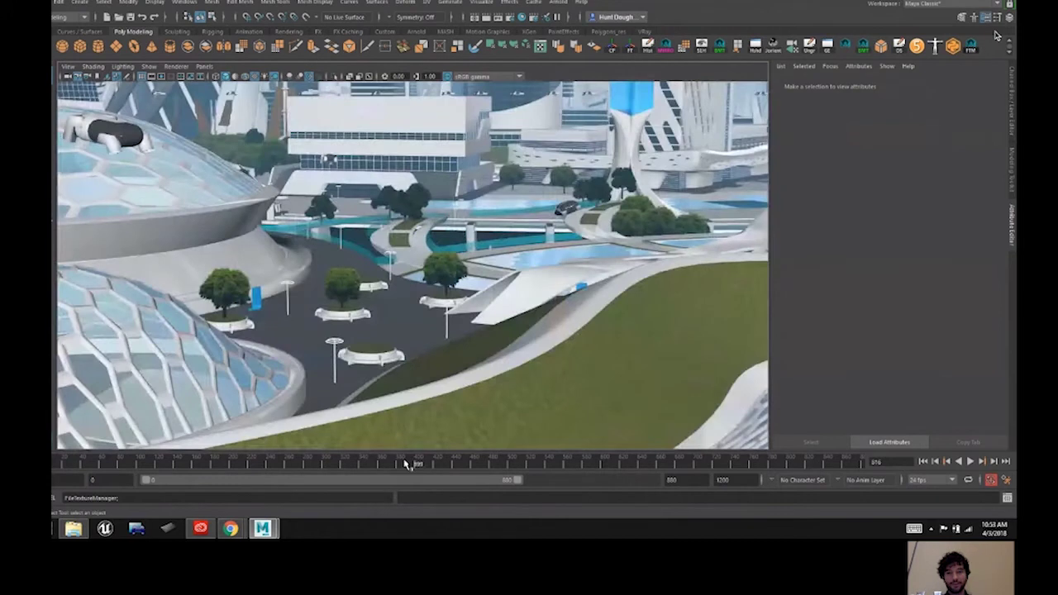
left_click_drag(409, 467, 468, 471)
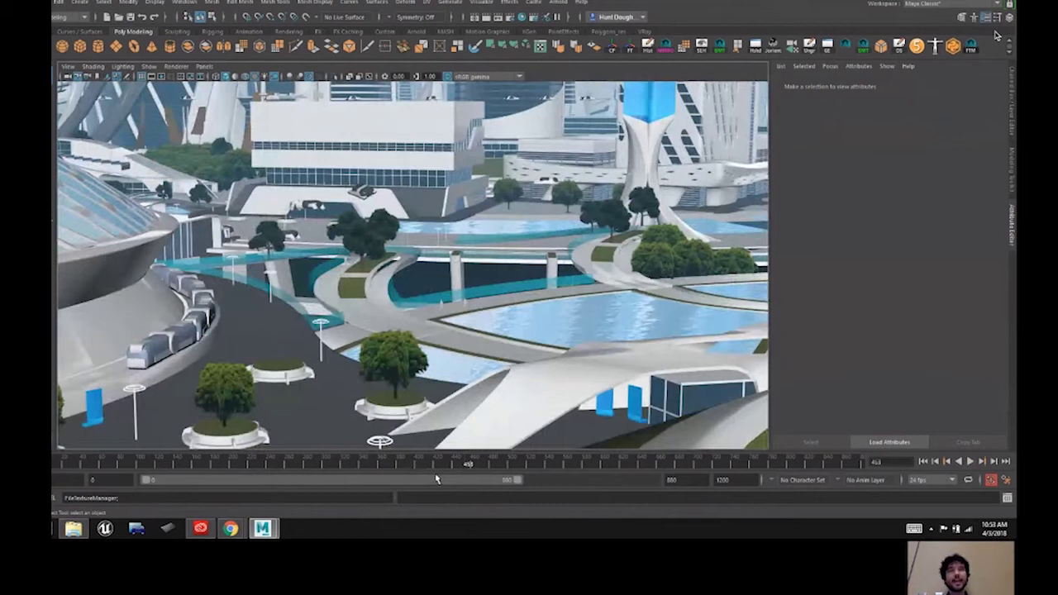
left_click_drag(475, 464, 771, 476)
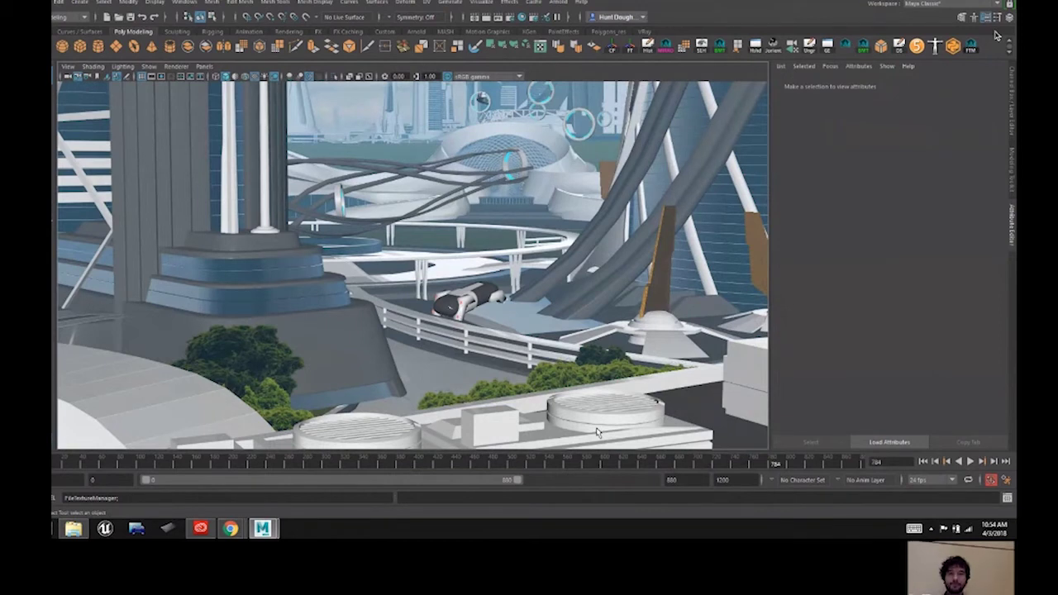
Step: Play the shot from around frame 790, pausing at frame 854, and scrub back to frame 728
left_click(782, 465)
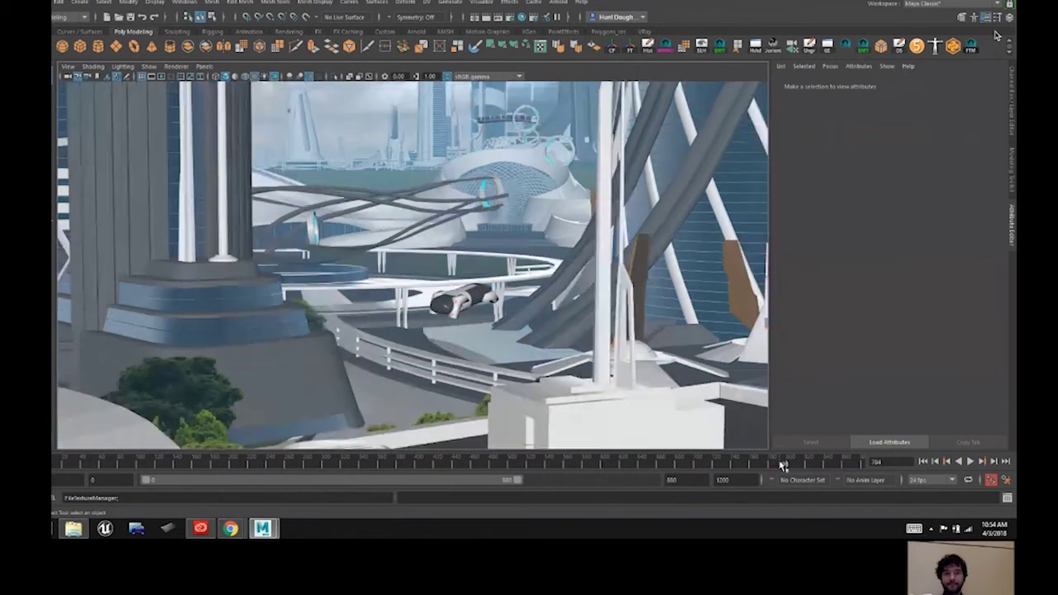
key("alt+v")
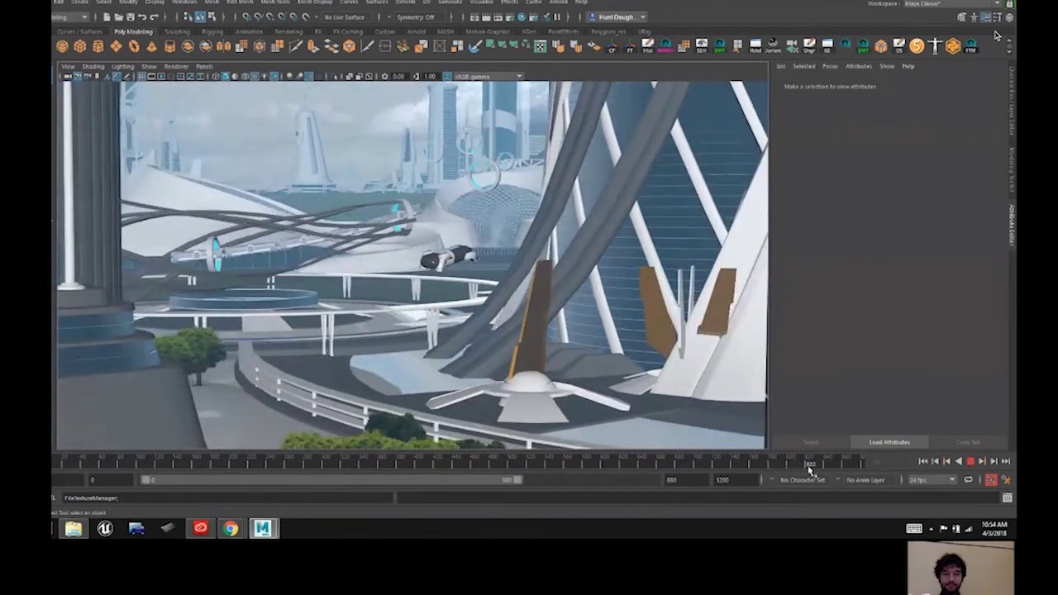
key("alt+v")
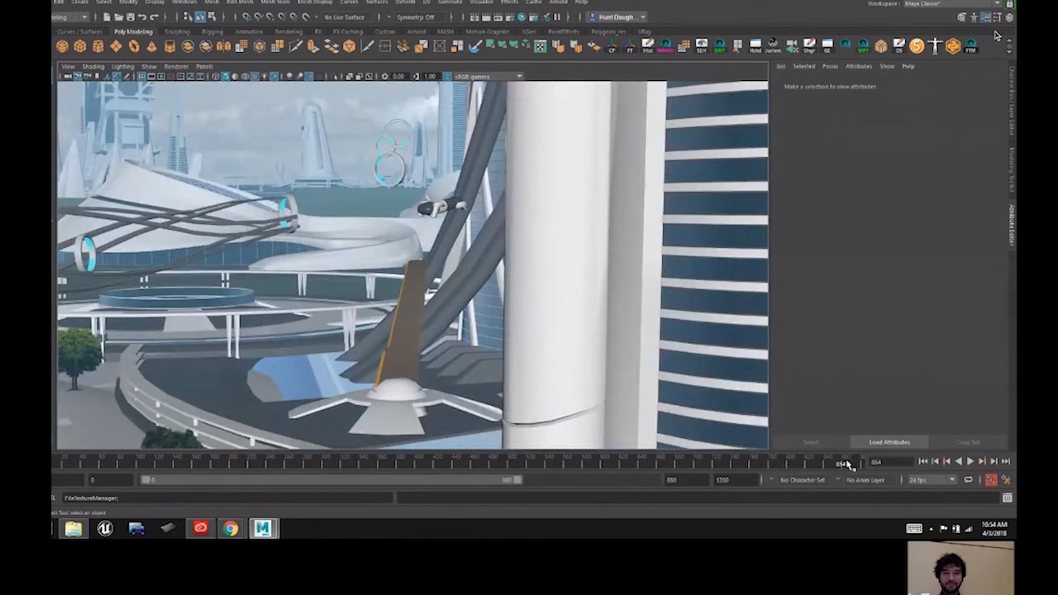
key("alt+v")
mouse_move(838, 461)
left_mouse_down()
mouse_move(723, 445)
mouse_move(722, 469)
left_mouse_up()
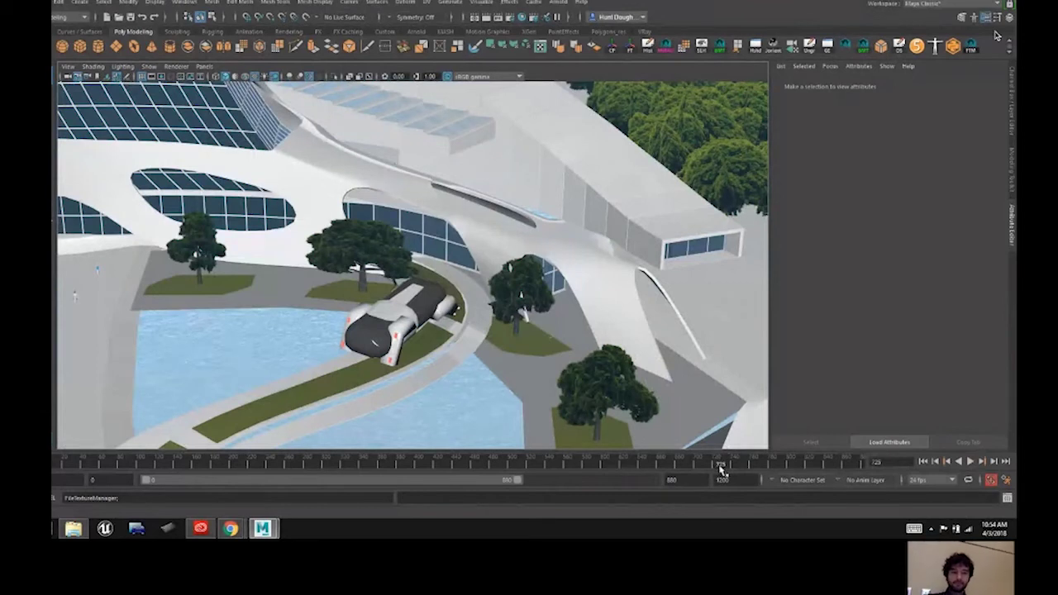
Step: Advance to frame 823 and inspect the large tower's white base by selecting its light metal mesh
left_click_drag(724, 468, 805, 467)
left_click(803, 468)
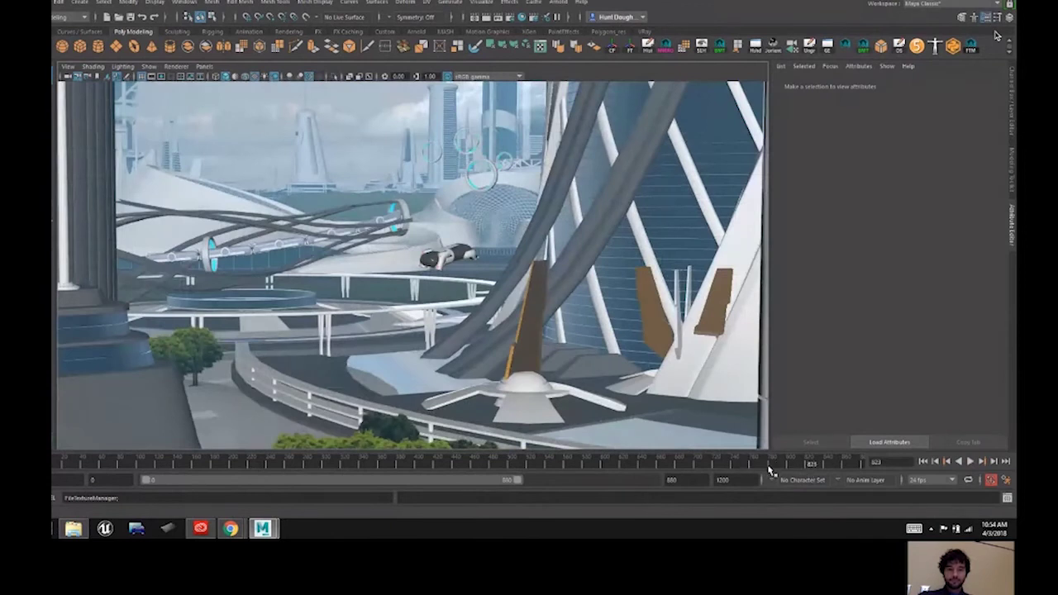
left_click(683, 396)
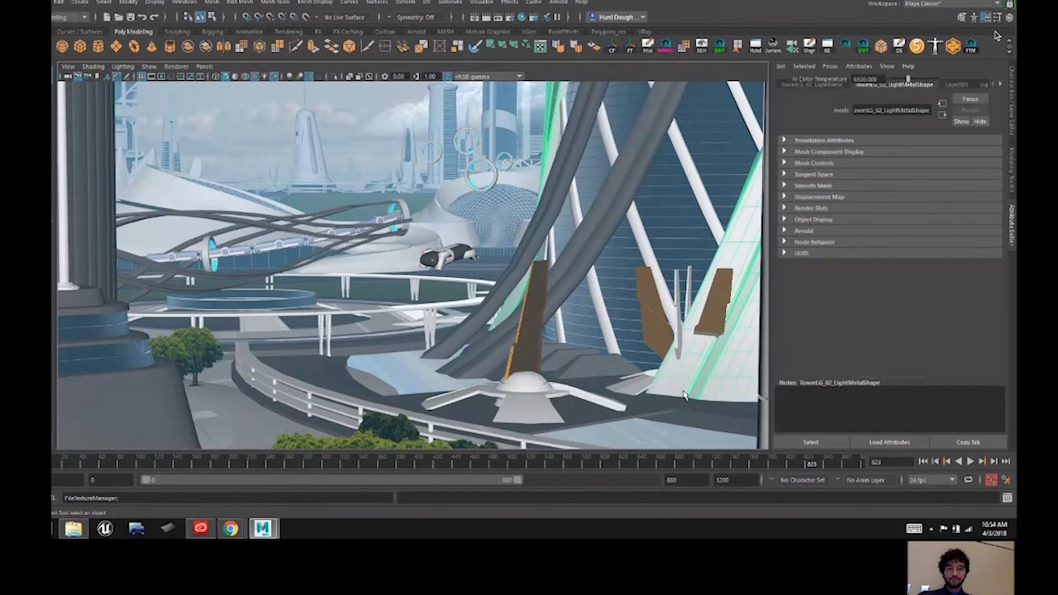
Step: Replay the flying car's approach to the towers, go back to frame 641 and move on to around frame 740
left_click_drag(814, 466, 832, 467)
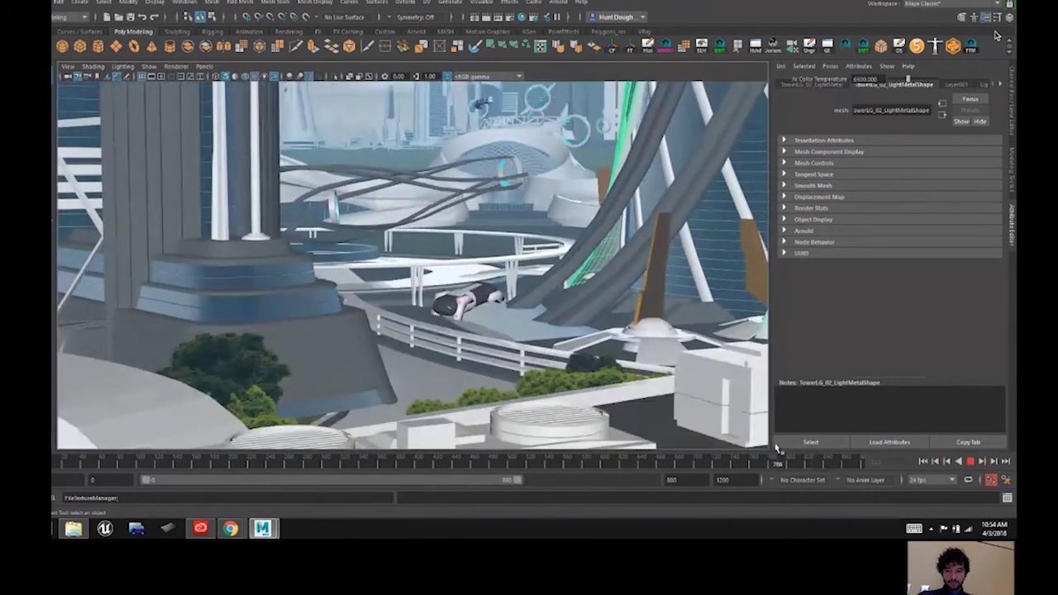
left_click(786, 454)
left_click_drag(792, 459, 748, 461)
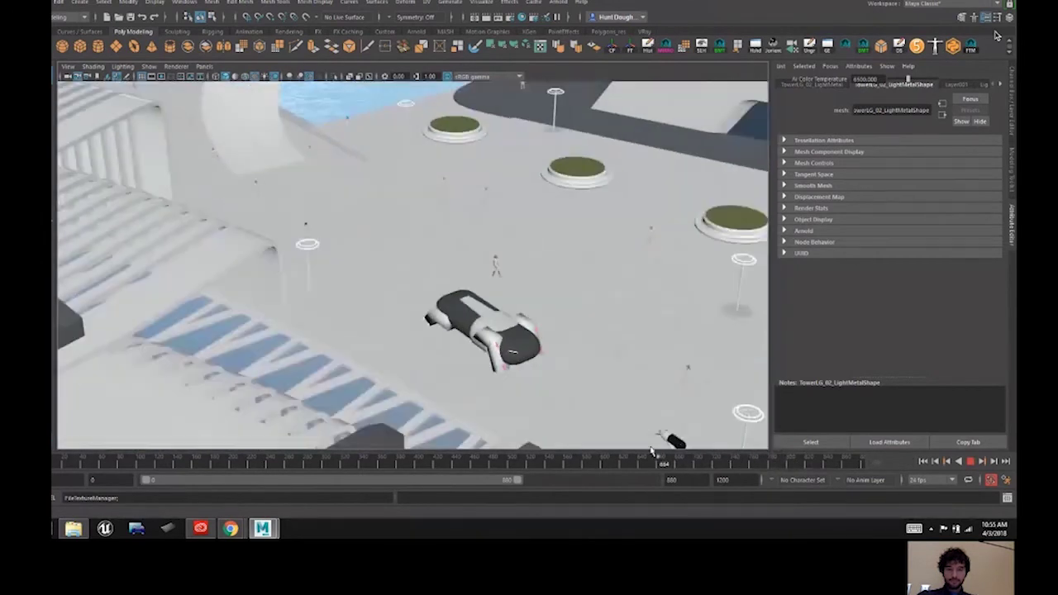
left_click(643, 460)
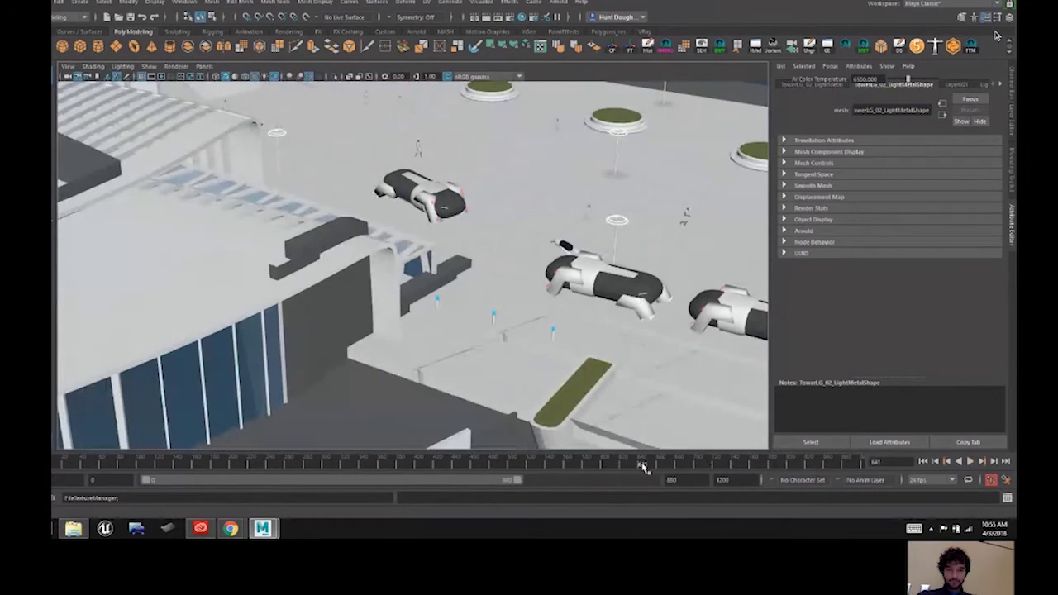
left_click(740, 464)
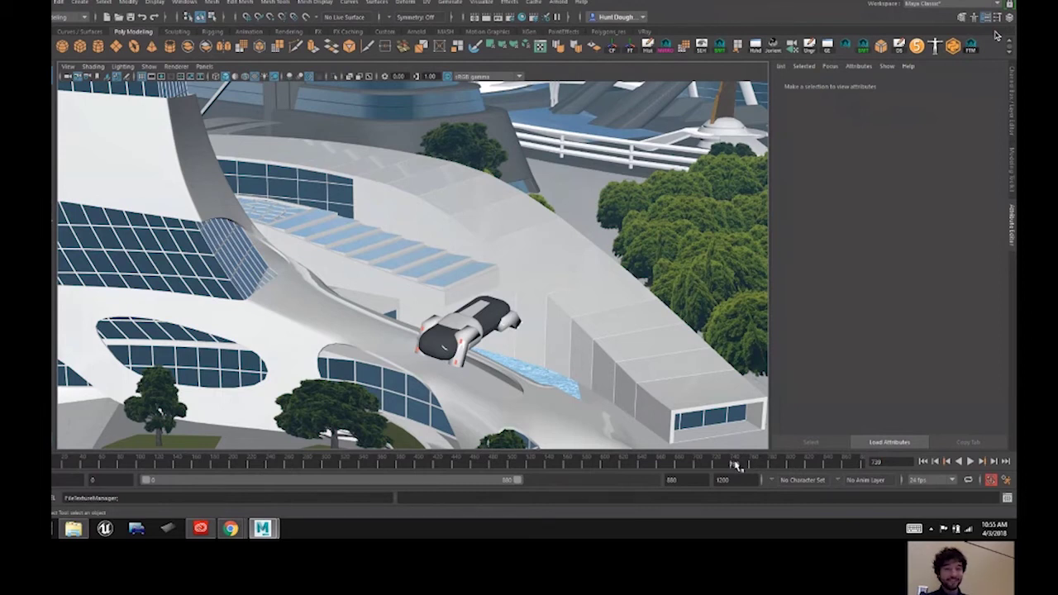
Step: Advance to frame 799, replay the flying car passing the white building, and stop at frame 762
left_click_drag(742, 464, 790, 467)
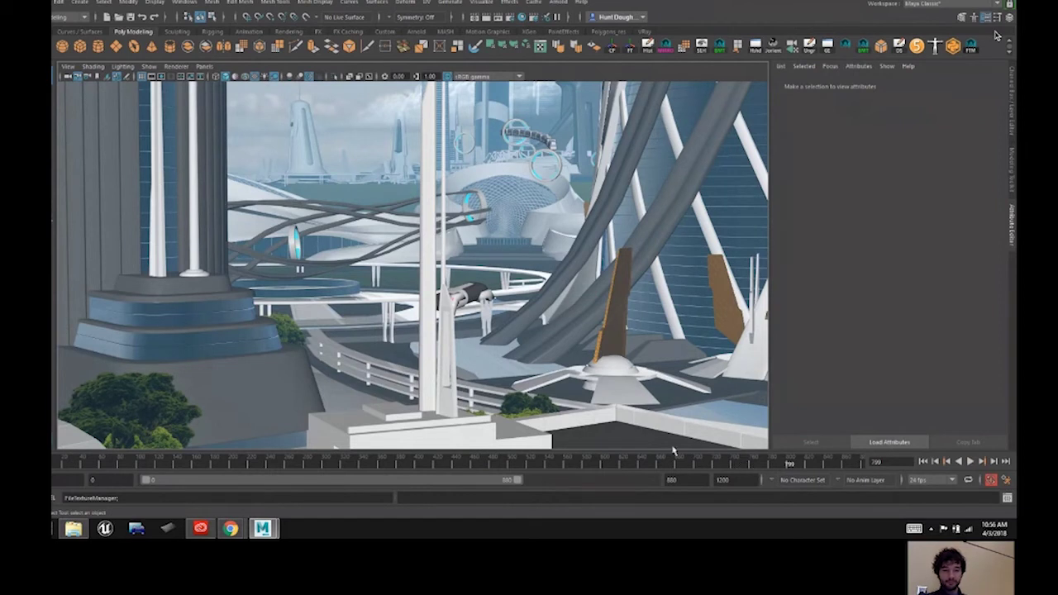
key("alt+v")
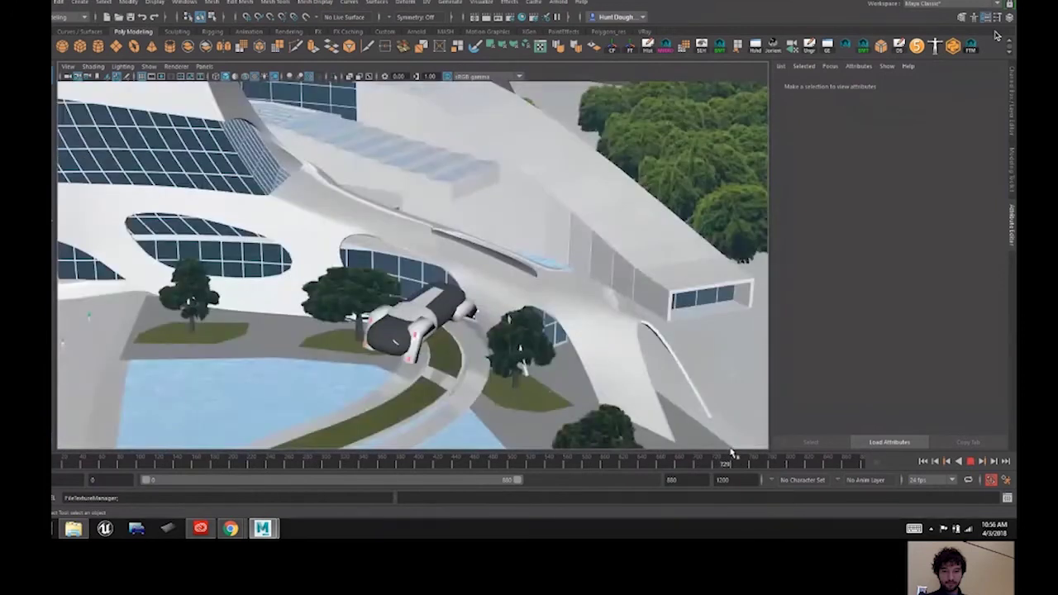
left_click(737, 460)
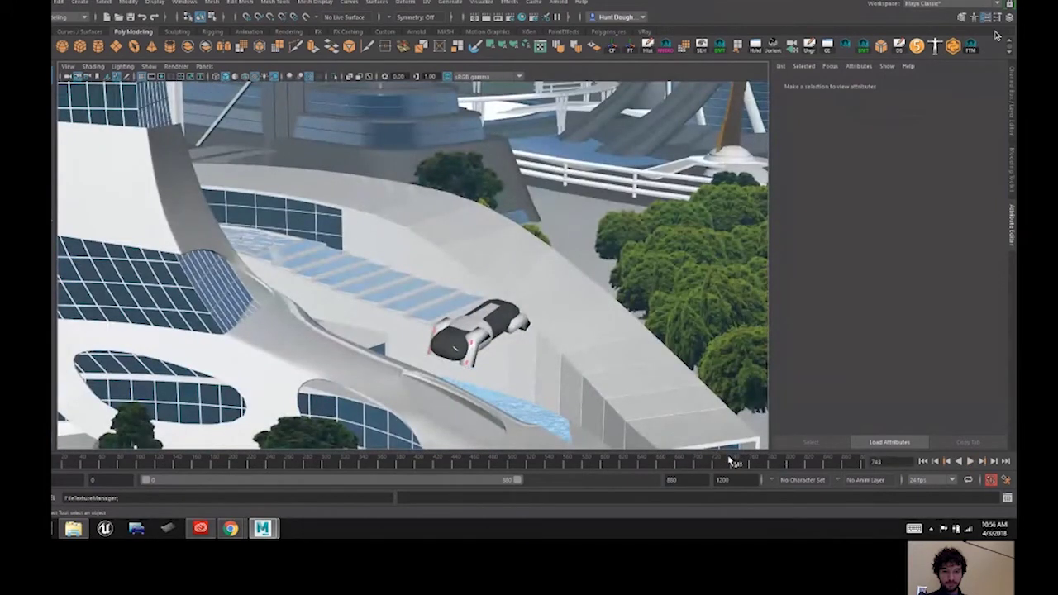
left_click_drag(741, 465, 755, 471)
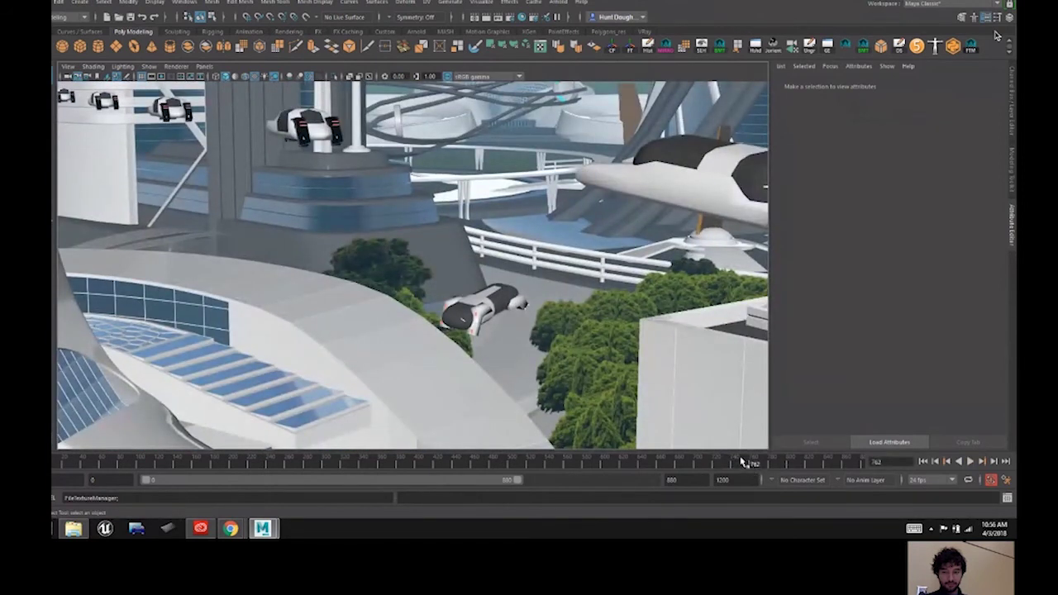
Step: Play the shot from frame 762 past the brown fins and striped tower, then scrub back to around frame 439
key("alt+v")
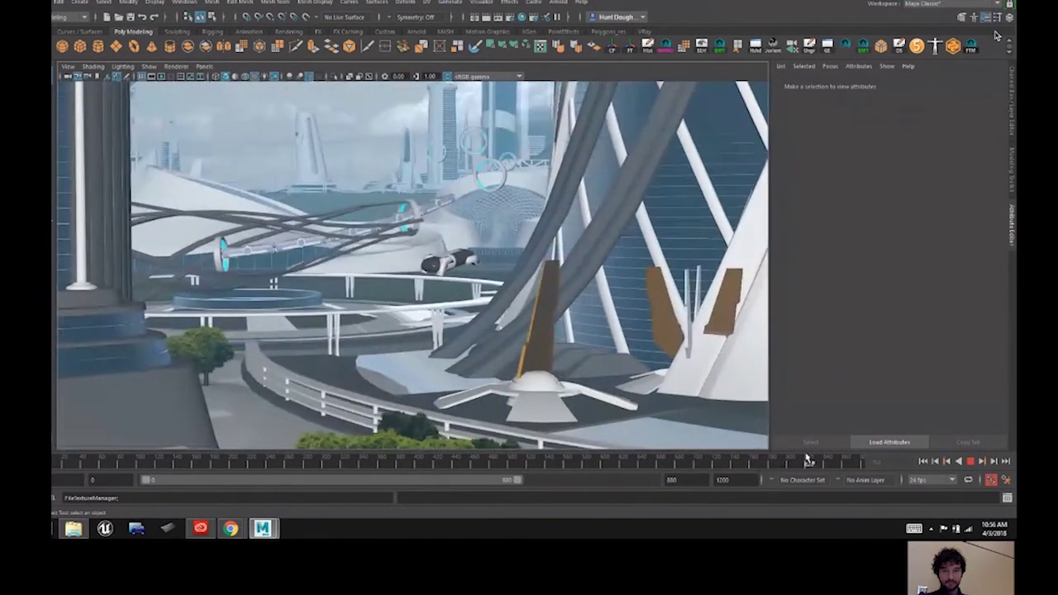
key("alt+v")
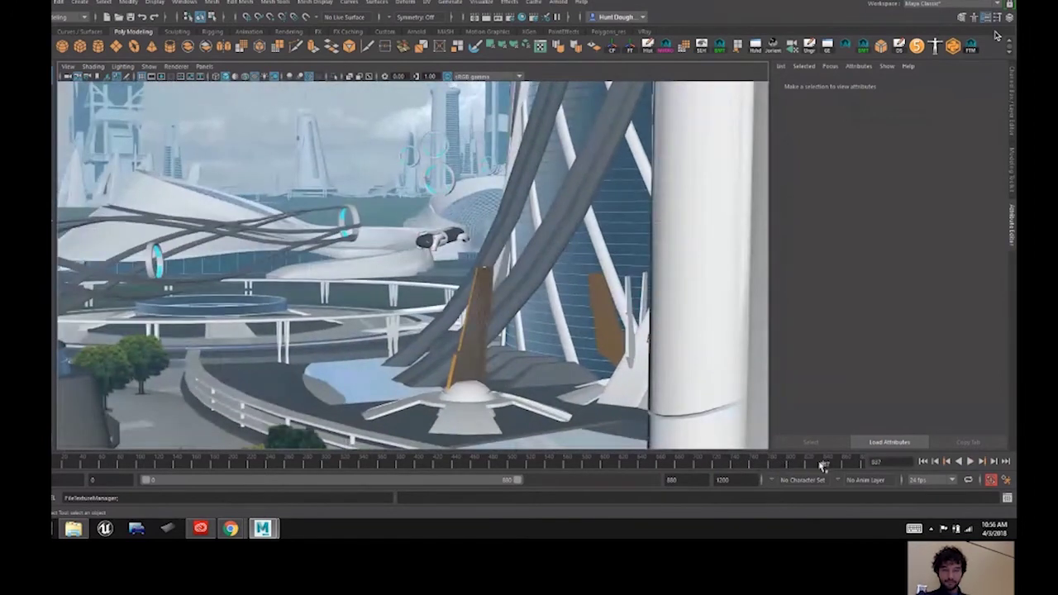
key("alt+v")
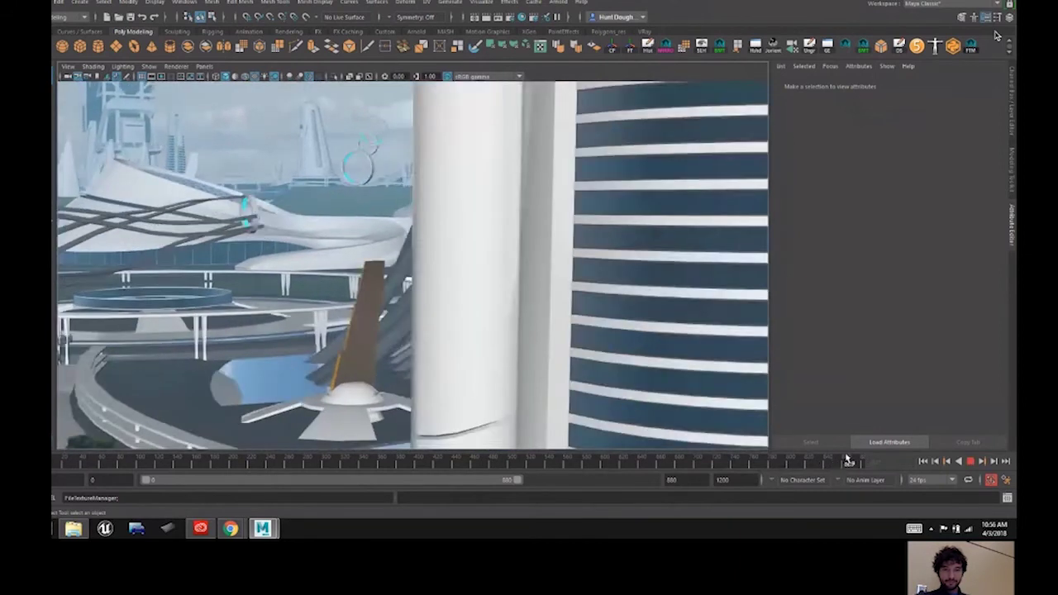
left_click_drag(848, 457, 455, 463)
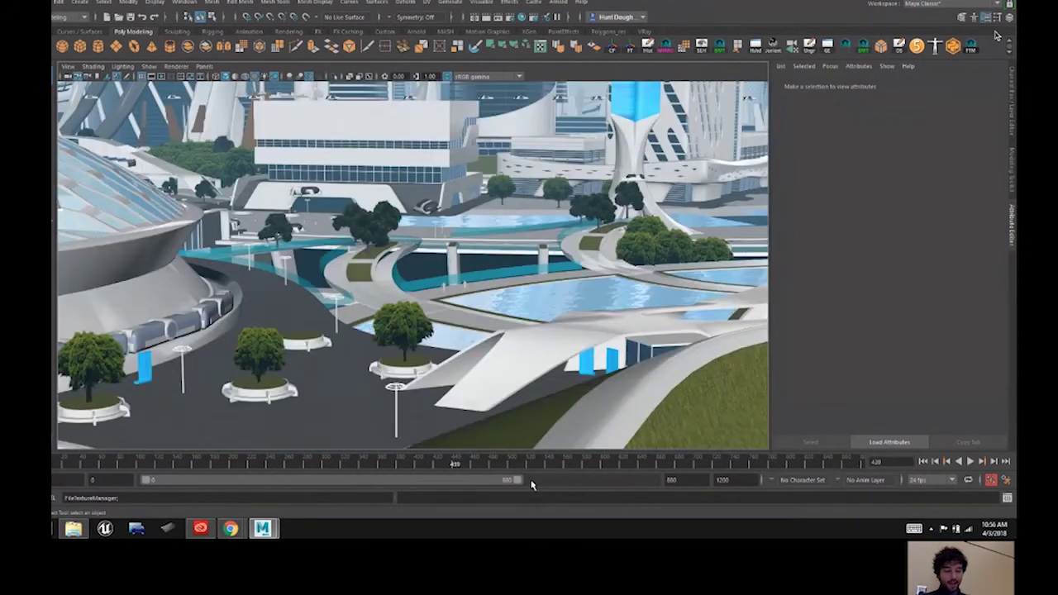
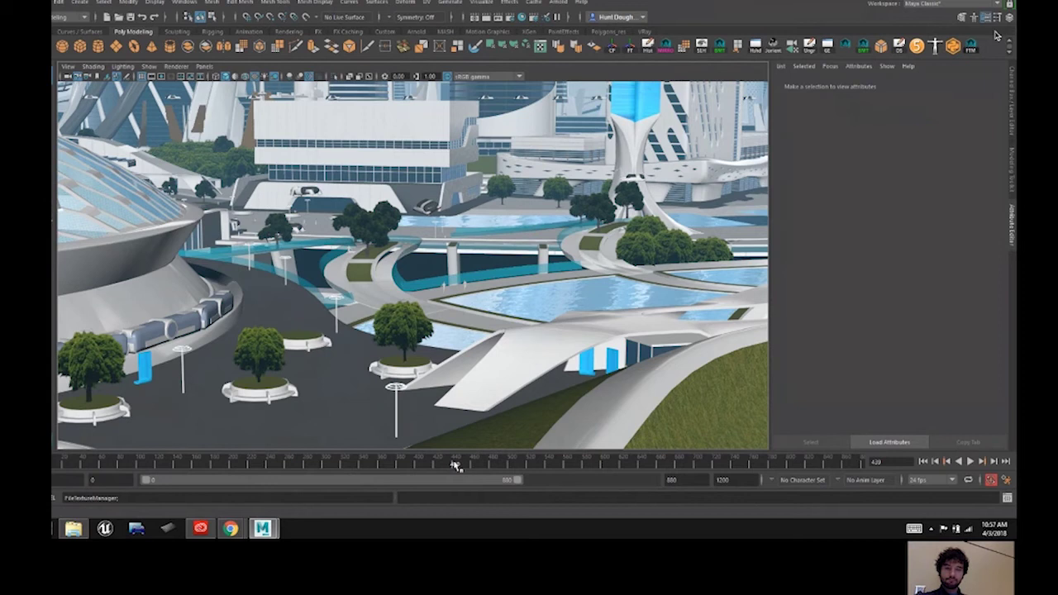
Step: Play the shot from around frame 439, pausing at frame 584, continue to around frame 738 and return to frame 436
key("alt+v")
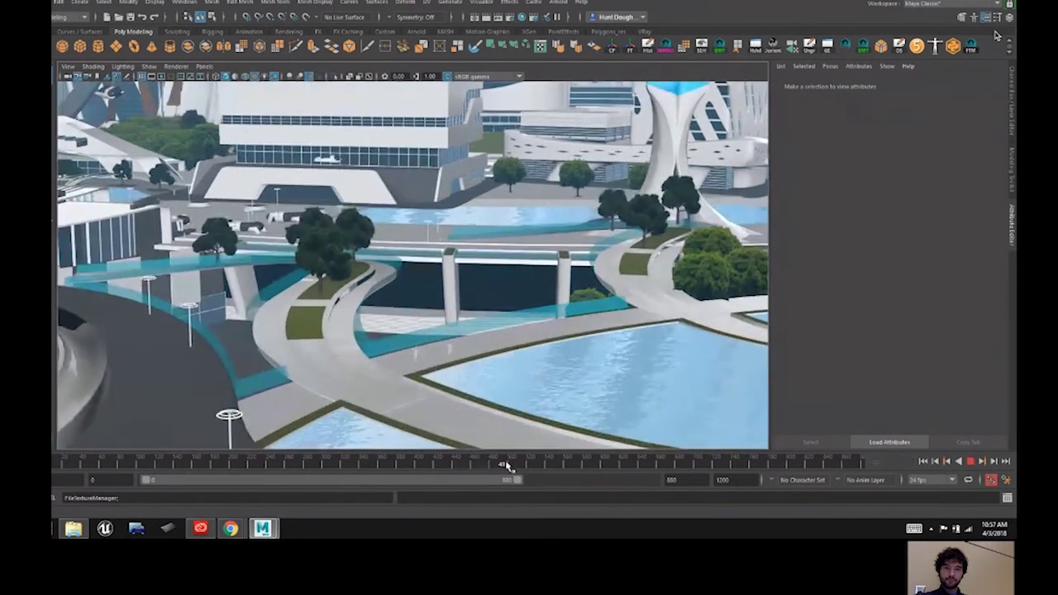
key("alt+v")
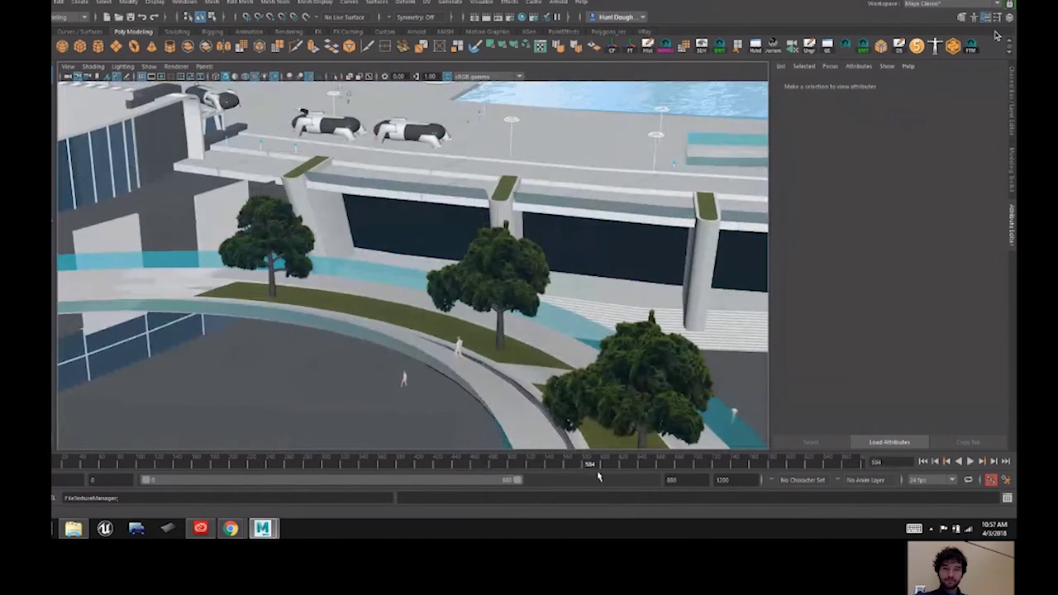
key("alt+v")
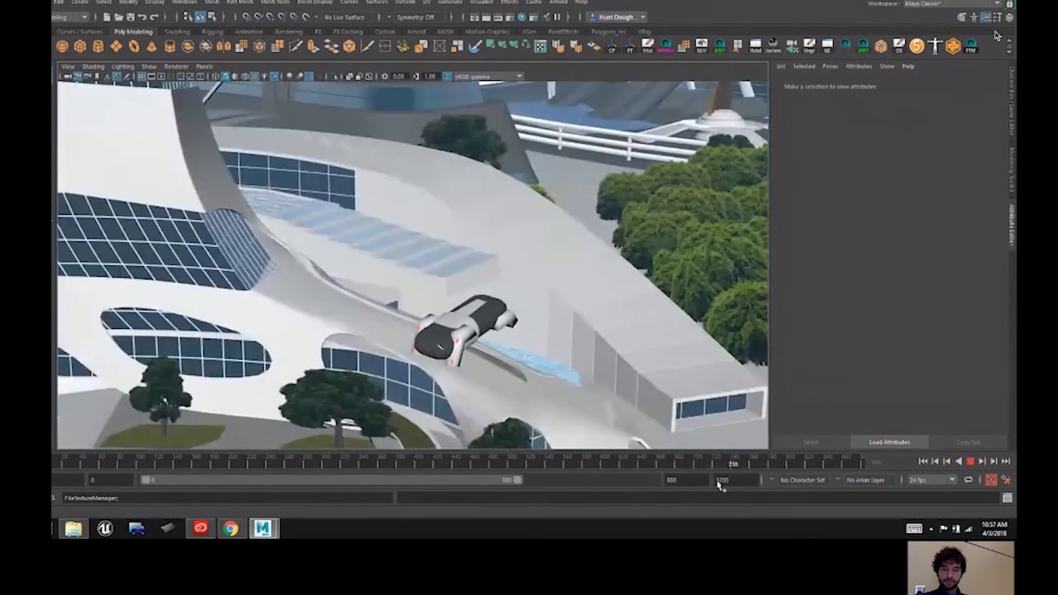
mouse_move(721, 486)
left_mouse_down()
mouse_move(479, 479)
mouse_move(442, 490)
left_mouse_up()
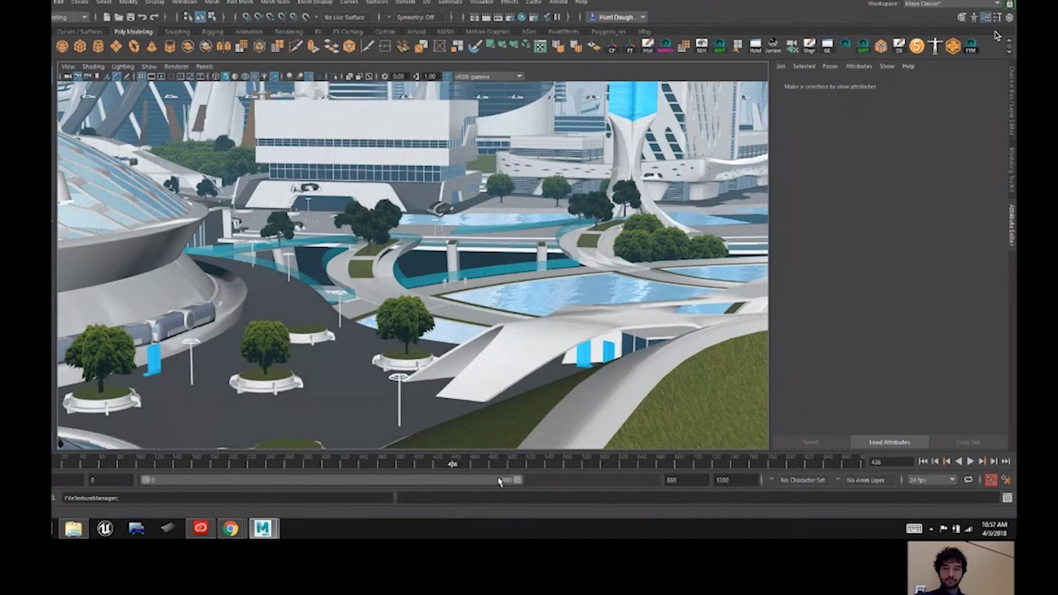
Step: Scrub ahead to frame 701, replay the section over the pools and walkways, and return to frame 447
mouse_move(458, 466)
left_mouse_down()
mouse_move(363, 436)
mouse_move(394, 432)
mouse_move(468, 466)
mouse_move(677, 470)
mouse_move(687, 479)
left_mouse_up()
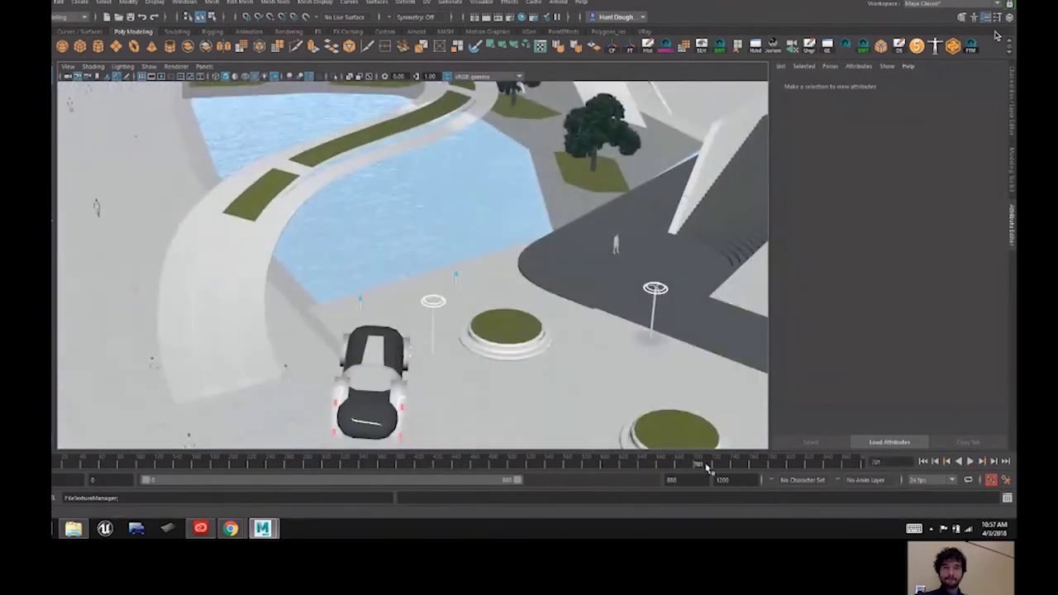
key("alt+v")
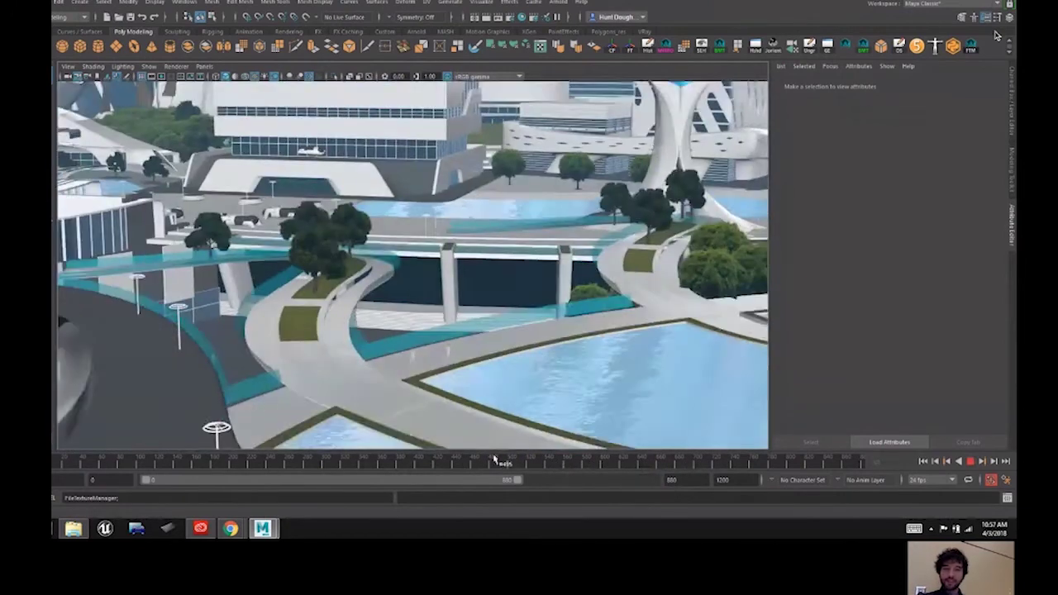
left_click_drag(494, 457, 462, 460)
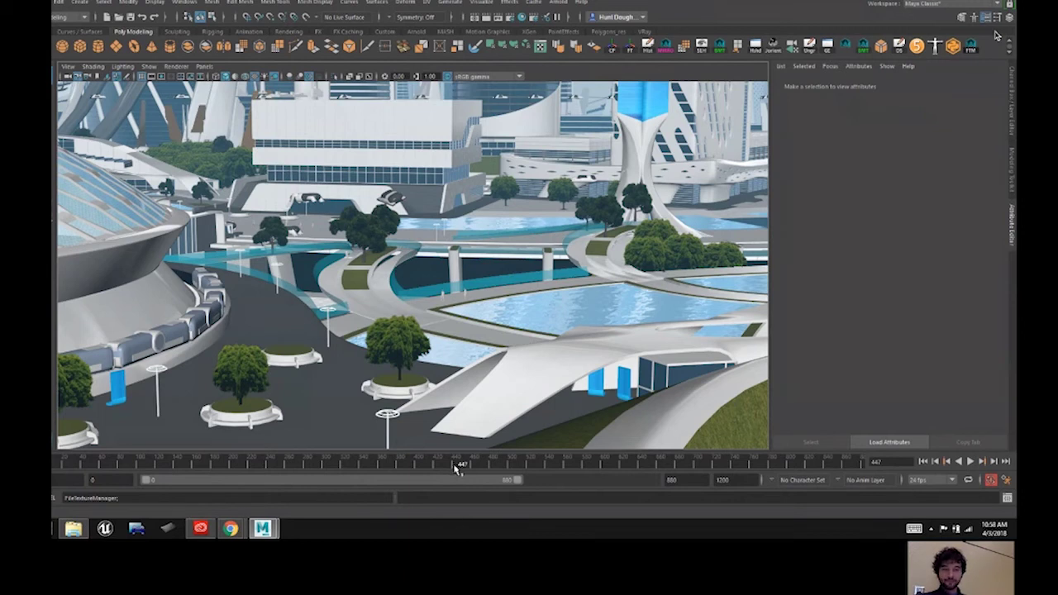
Step: Play the shot from frame 447, look ahead to frame 753 and go back to around frame 590
key("alt+v")
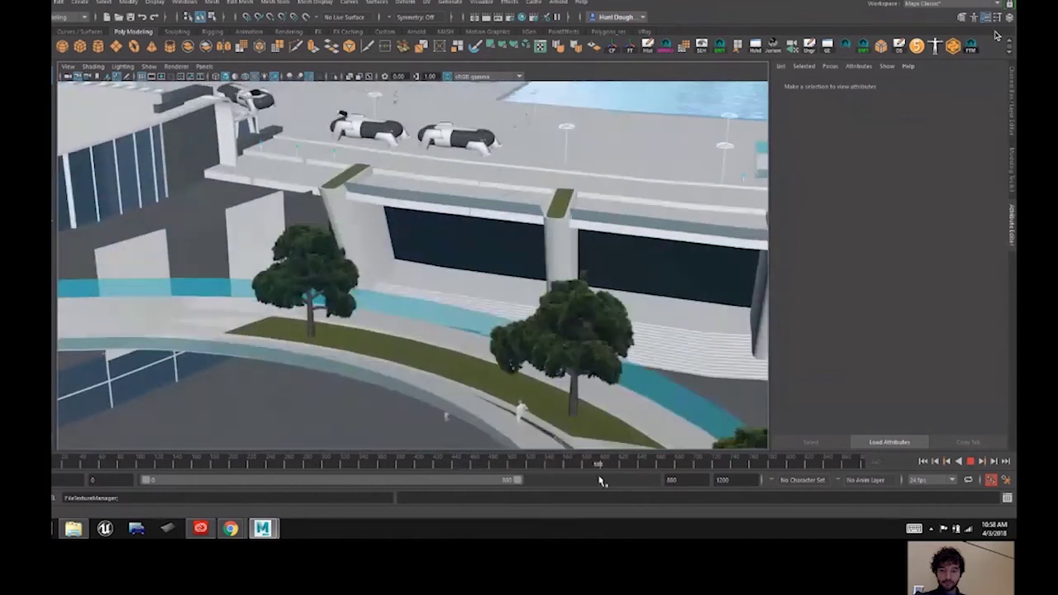
left_click_drag(599, 477, 748, 468)
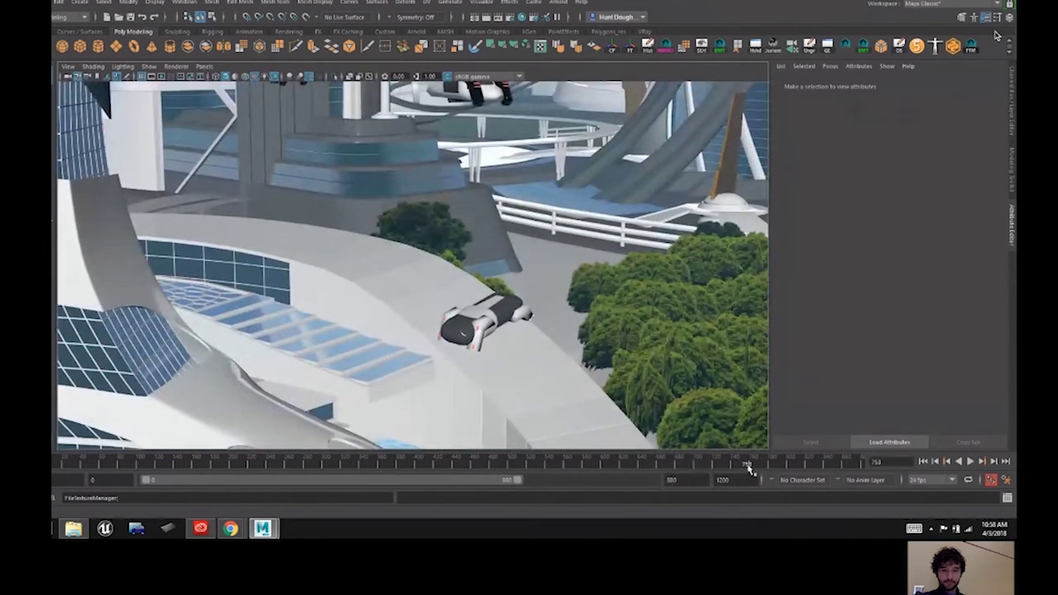
mouse_move(748, 470)
left_mouse_down()
mouse_move(778, 467)
mouse_move(520, 404)
mouse_move(597, 450)
left_mouse_up()
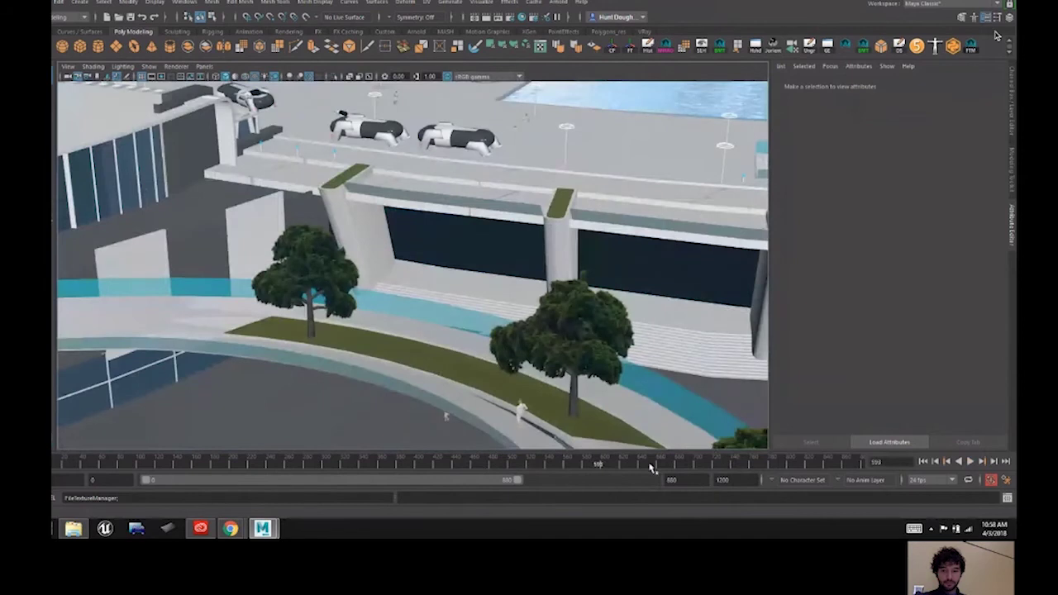
Step: Continue the shot from around frame 590 to frame 817, go back to frame 750 and advance to frame 799
left_click_drag(599, 464, 605, 465)
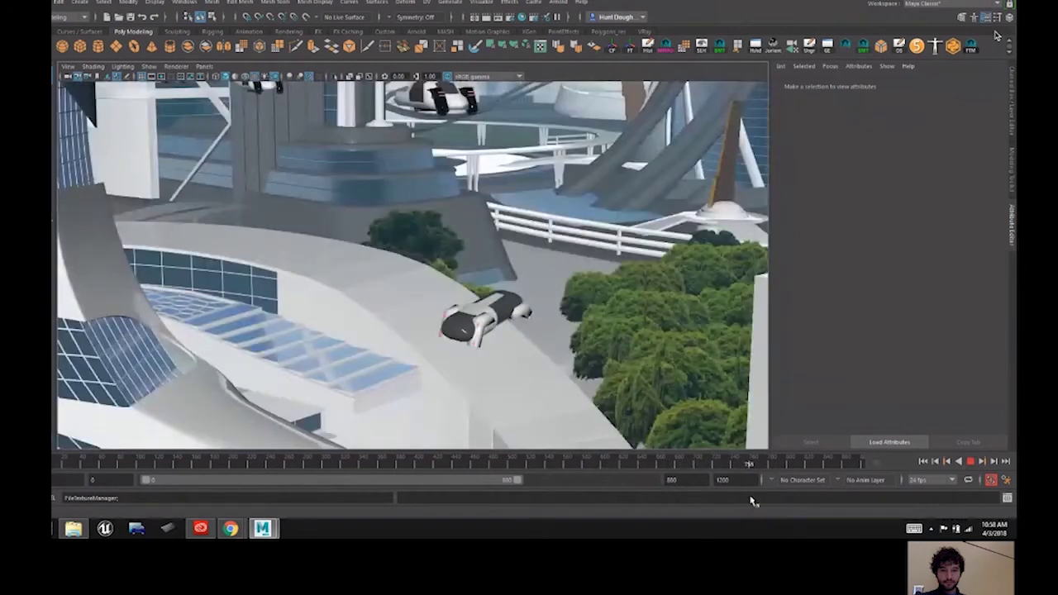
key("alt+v")
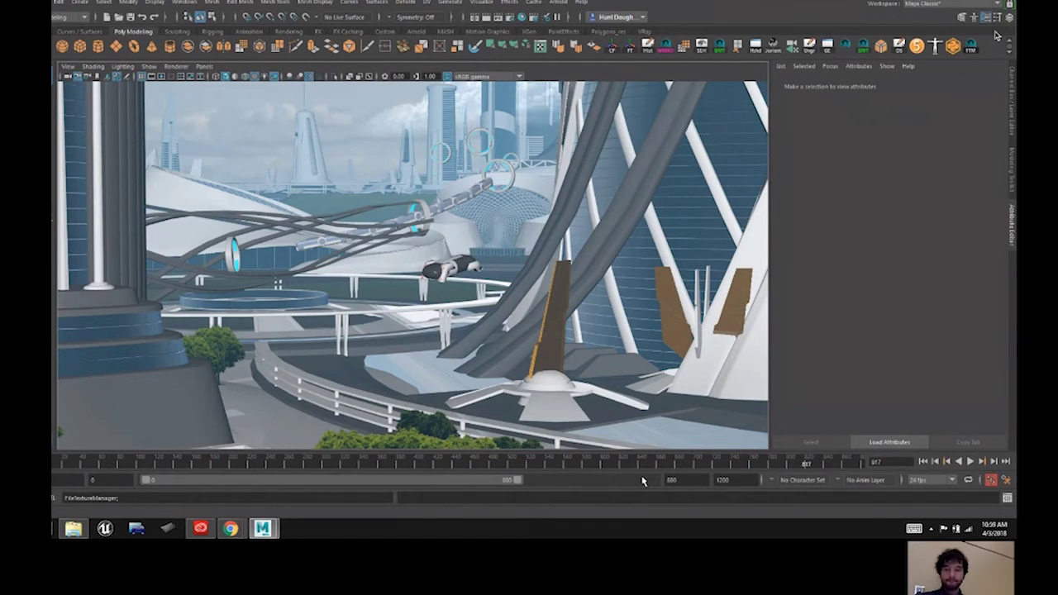
mouse_move(805, 462)
left_mouse_down()
mouse_move(708, 482)
mouse_move(633, 482)
mouse_move(694, 502)
mouse_move(734, 501)
mouse_move(718, 493)
mouse_move(742, 483)
left_mouse_up()
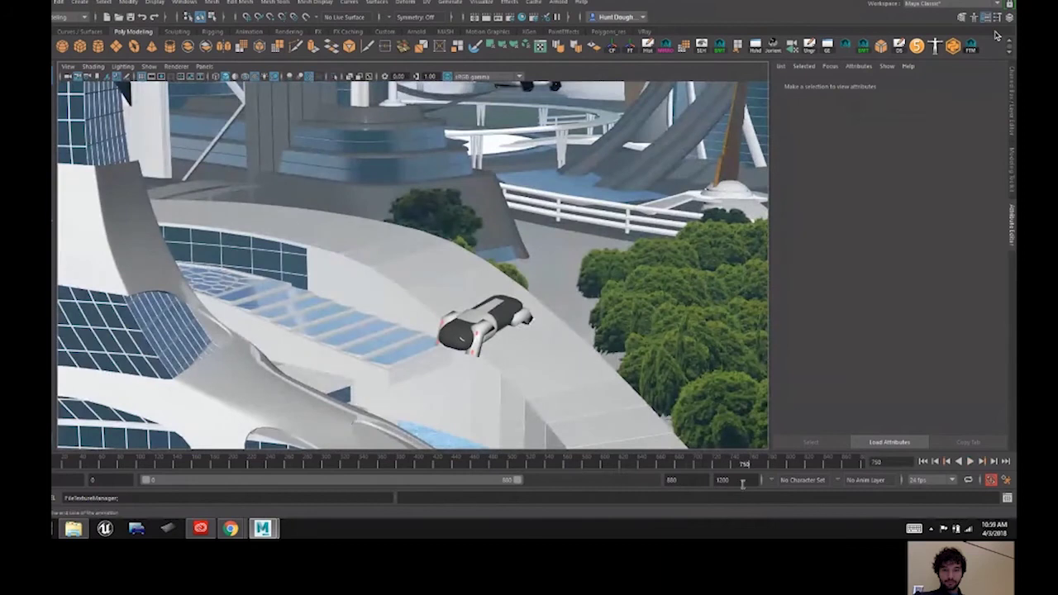
left_click(753, 467)
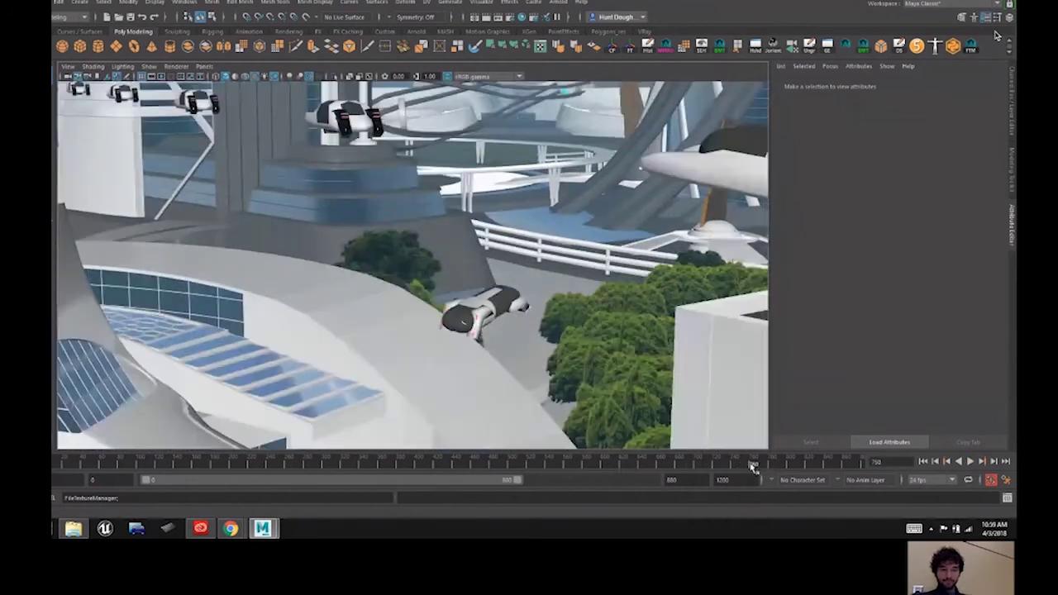
left_click_drag(753, 468, 786, 475)
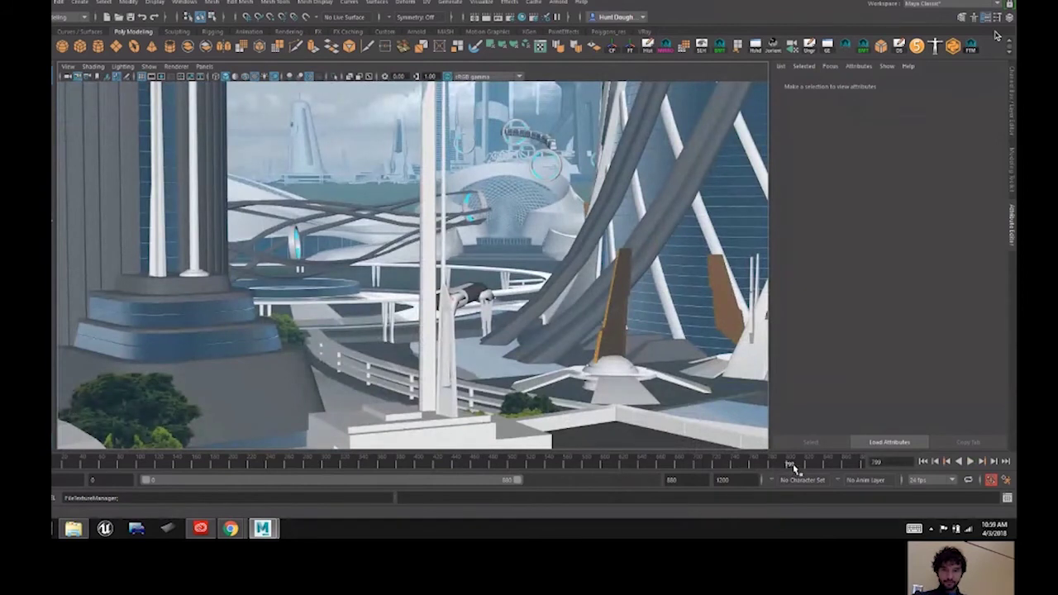
Step: Go back to around frame 488 to inspect the curved walkways and bridge, checking frames 490 and 470 and stopping at frame 487
mouse_move(795, 468)
left_mouse_down()
mouse_move(818, 468)
mouse_move(673, 455)
mouse_move(693, 456)
mouse_move(600, 423)
mouse_move(504, 433)
mouse_move(500, 461)
left_mouse_up()
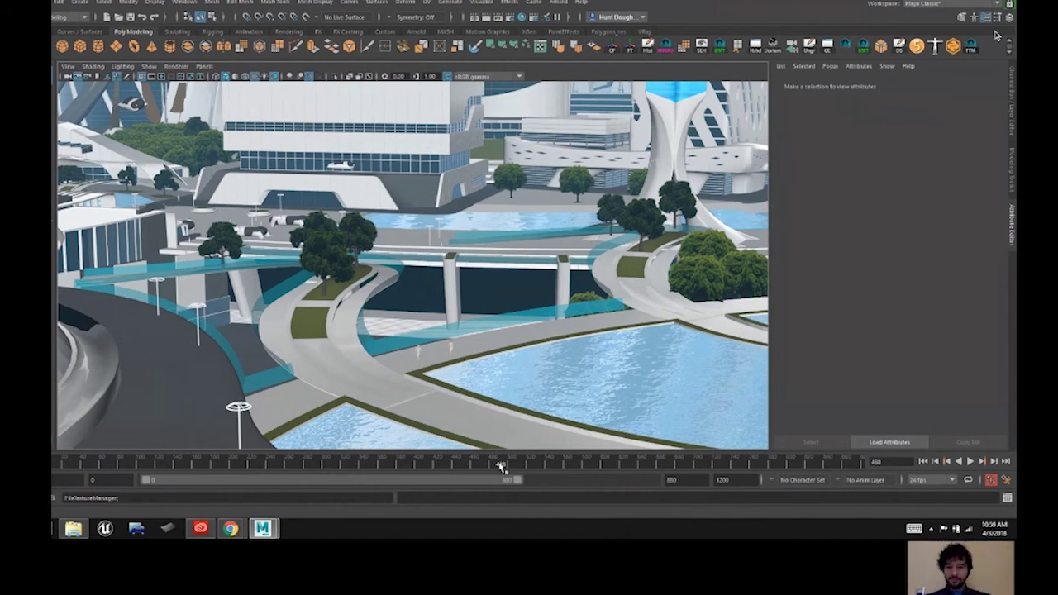
left_click_drag(499, 466, 591, 497)
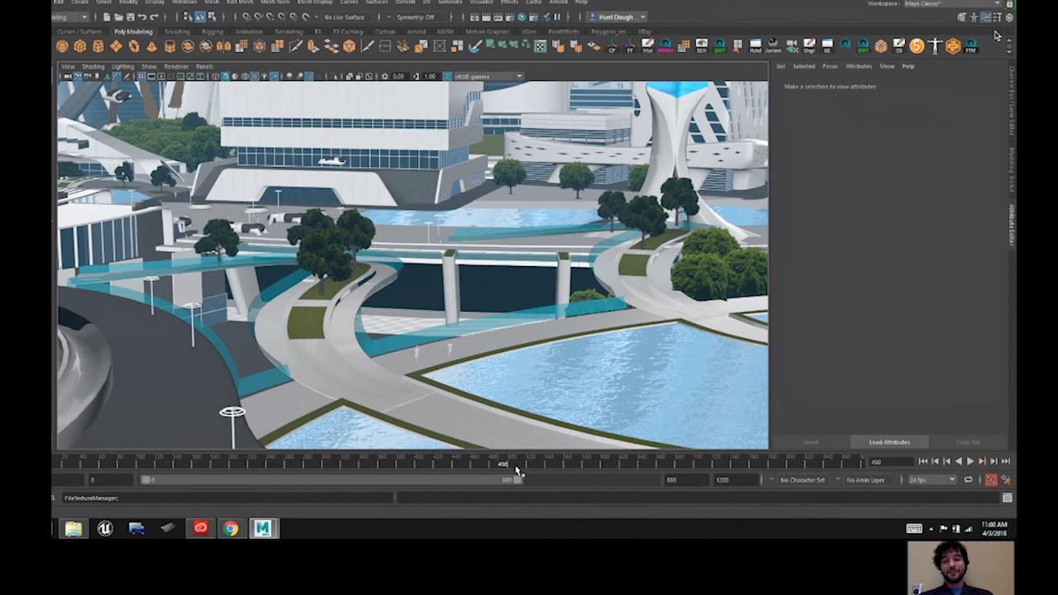
left_click_drag(499, 467, 483, 464)
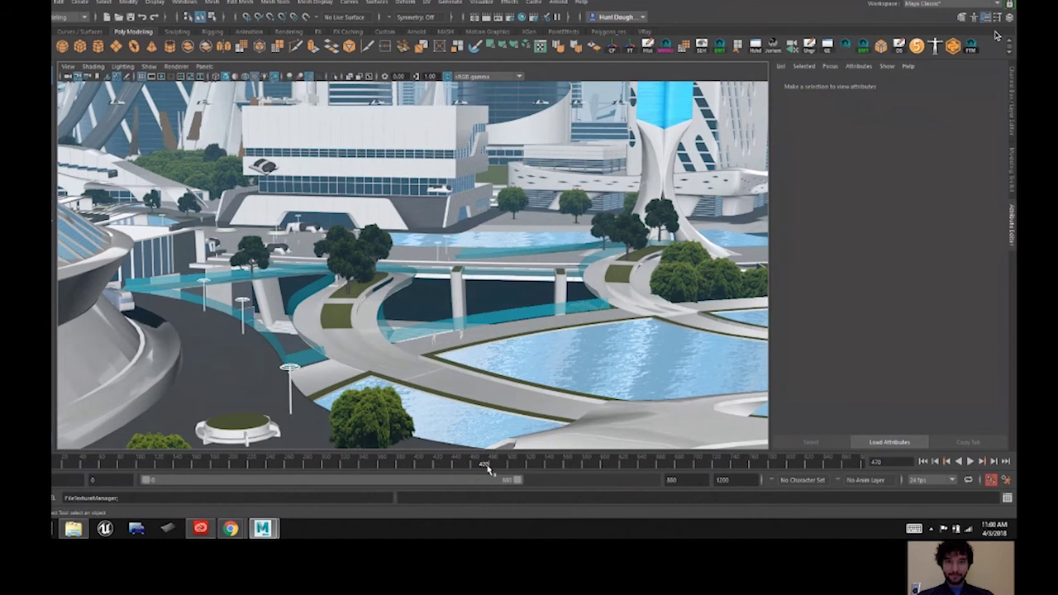
key("alt+v")
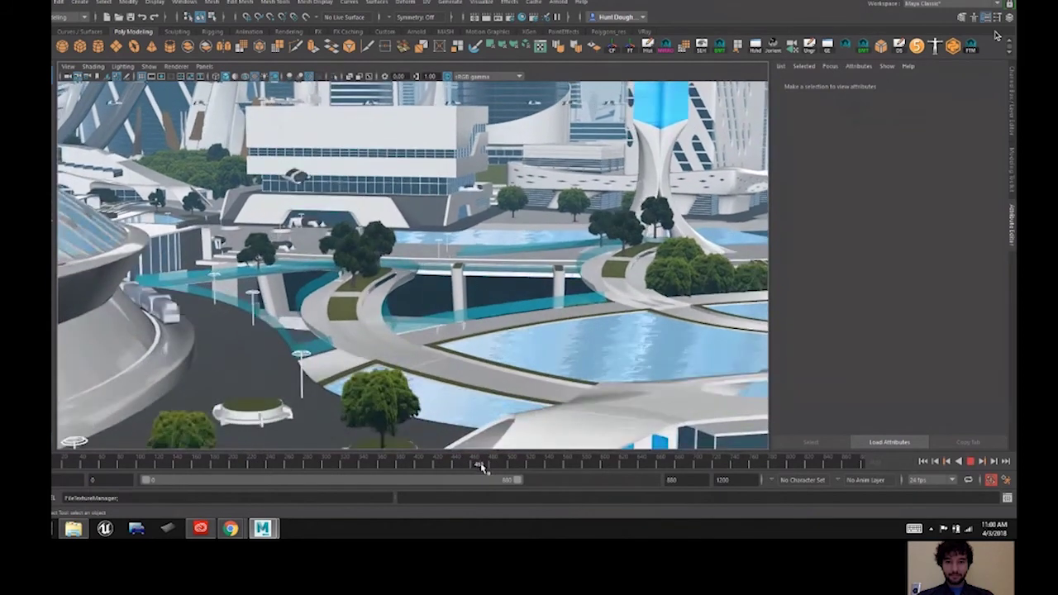
key("alt+v")
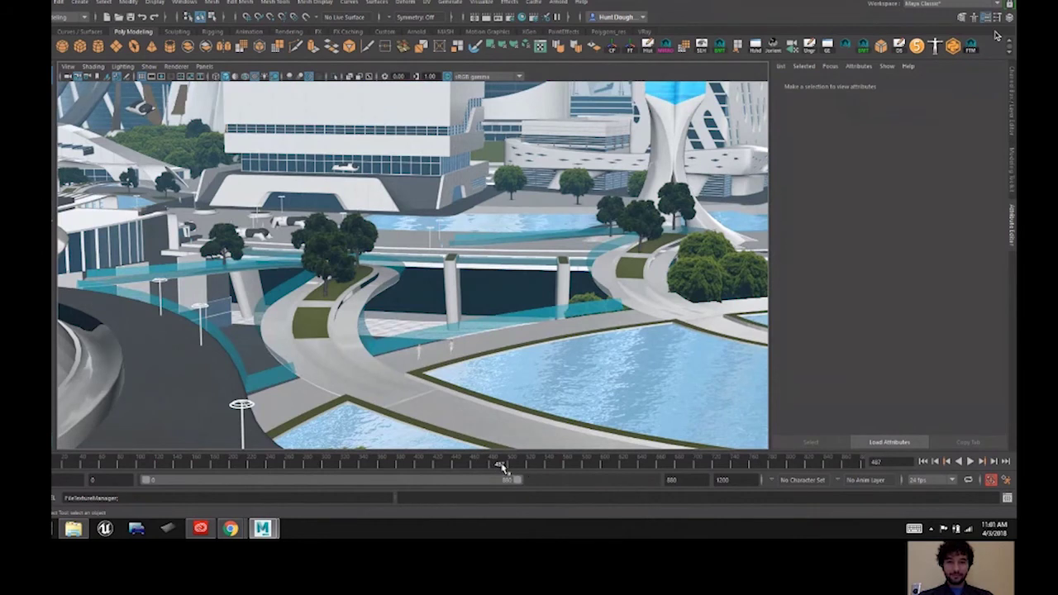
Step: Replay the shot over the walkways and plaza from frame 487, advance to frame 607 and return to frame 440
key("alt+v")
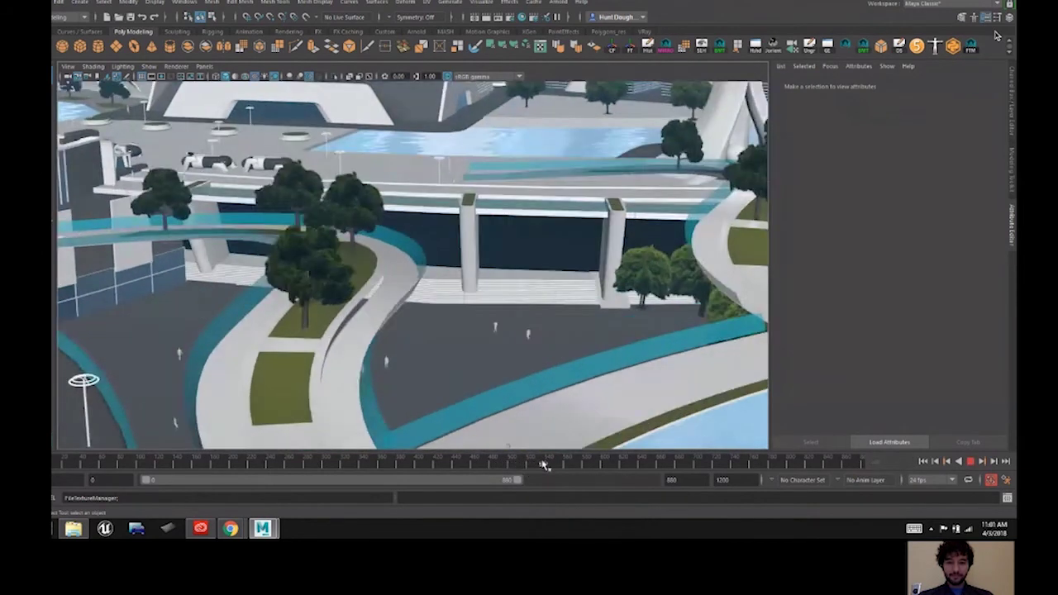
left_click_drag(544, 465, 476, 466)
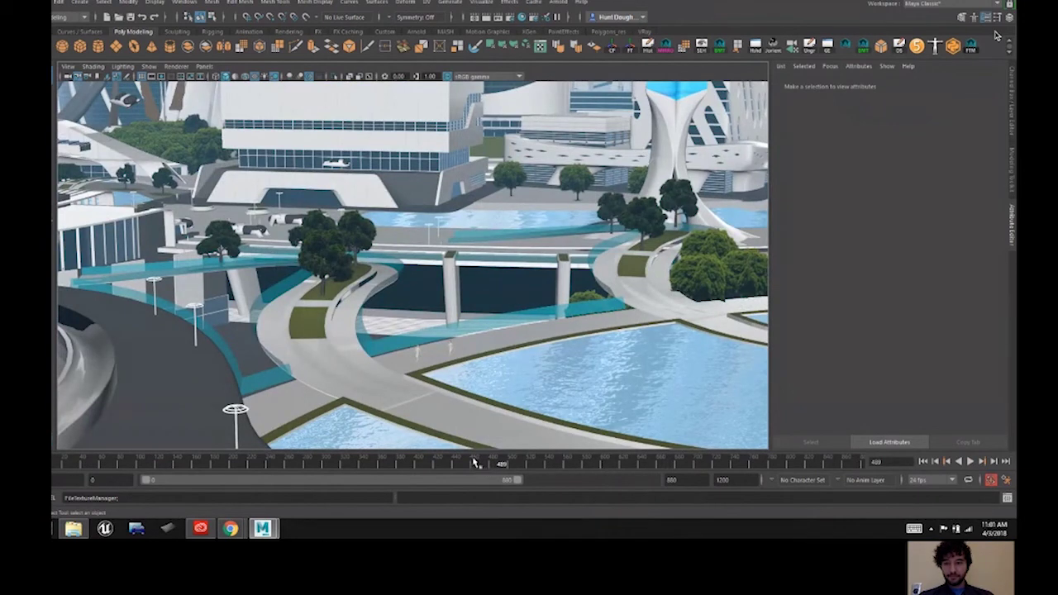
key("alt+v")
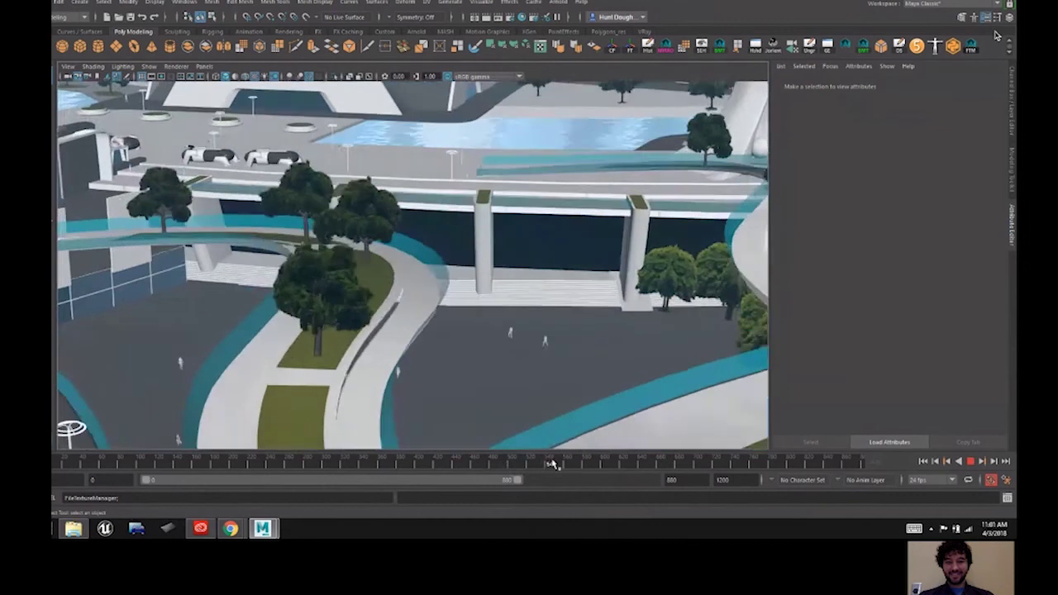
left_click_drag(583, 466, 612, 466)
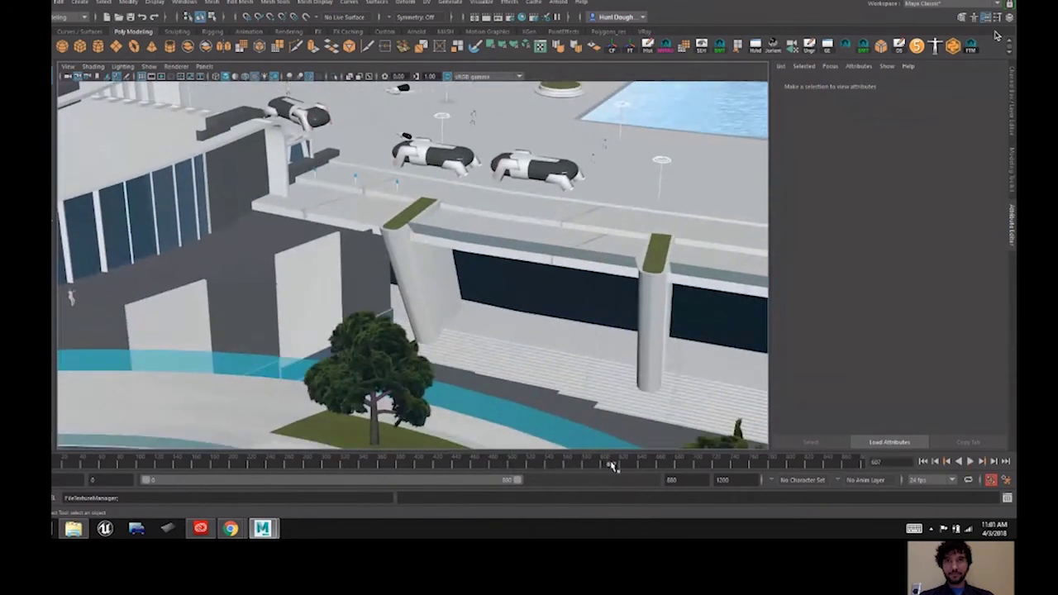
left_click_drag(568, 465, 496, 473)
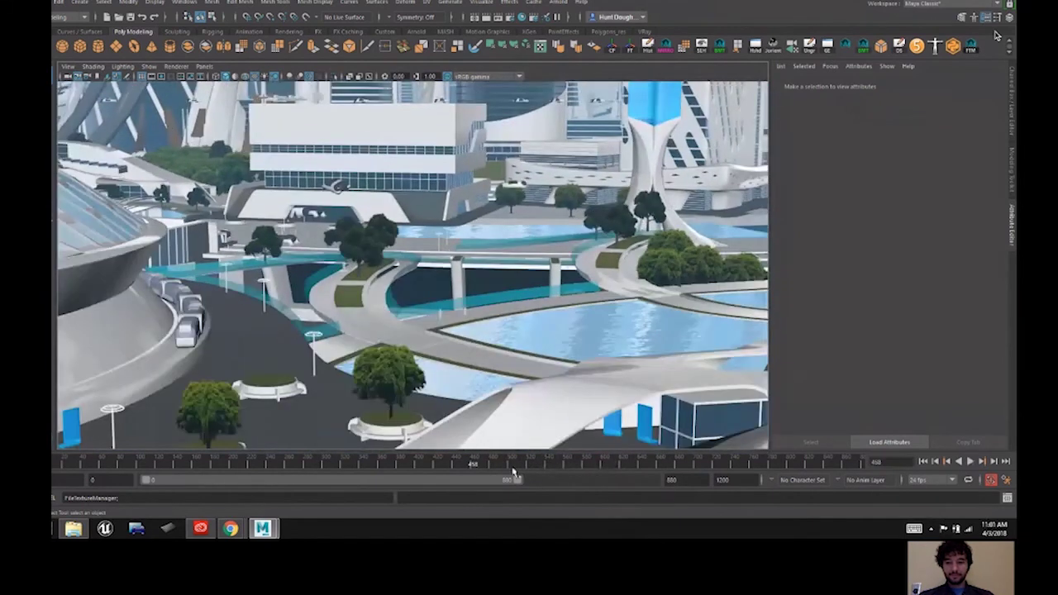
left_click(457, 463)
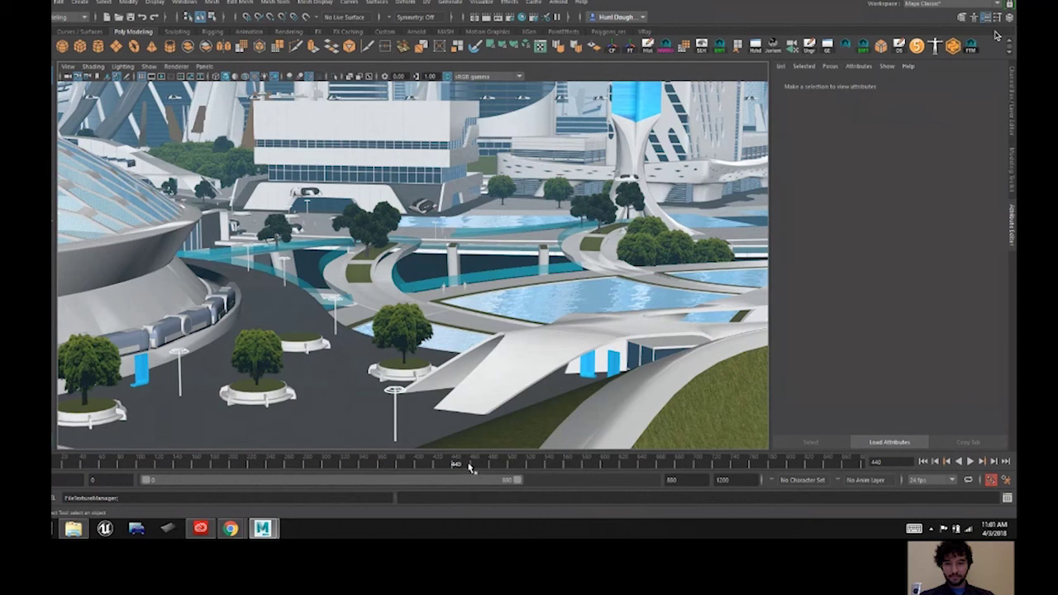
Step: Play the flying car shot from frame 440, look ahead to frame 810 and go back to frame 448
key("alt+v")
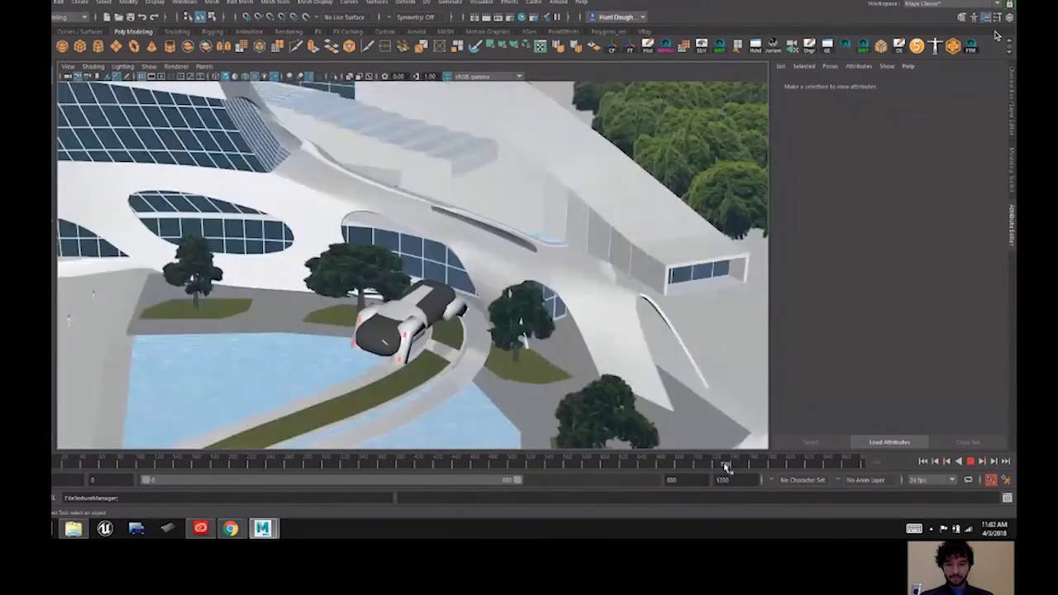
key("Escape")
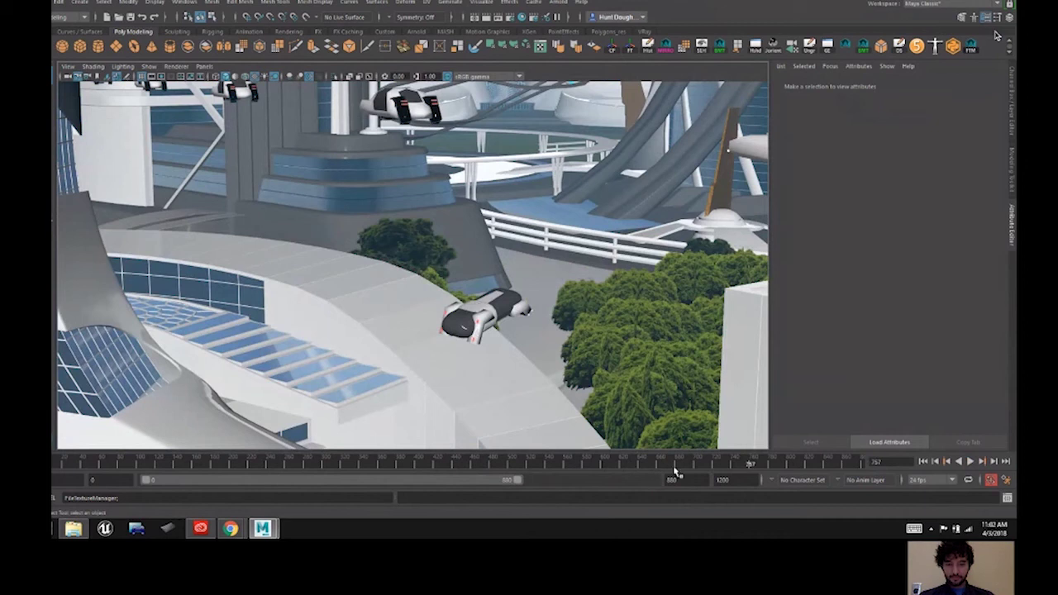
left_click_drag(765, 466, 800, 464)
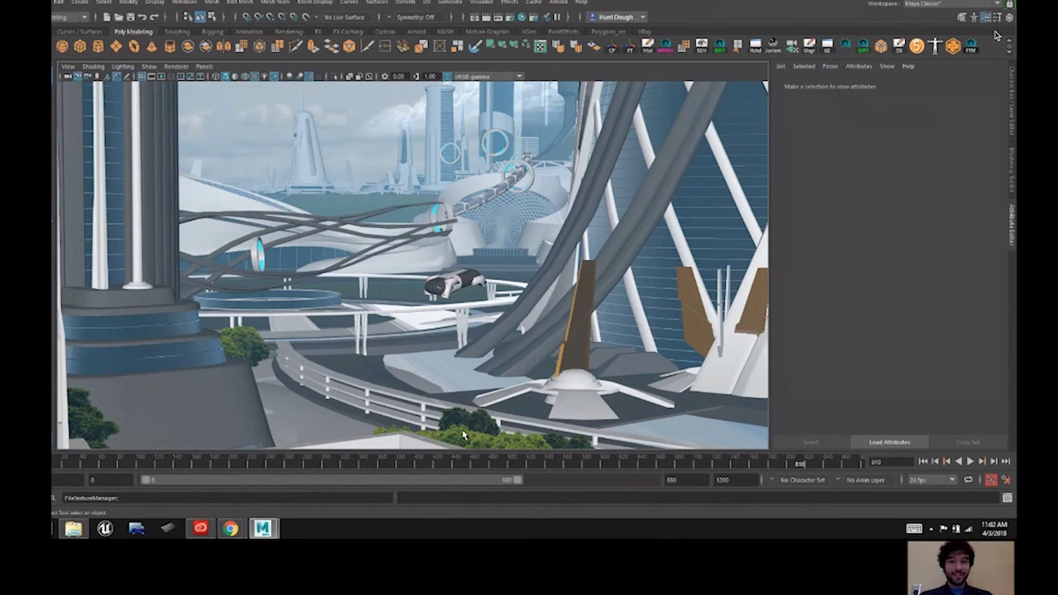
left_click_drag(789, 465, 460, 447)
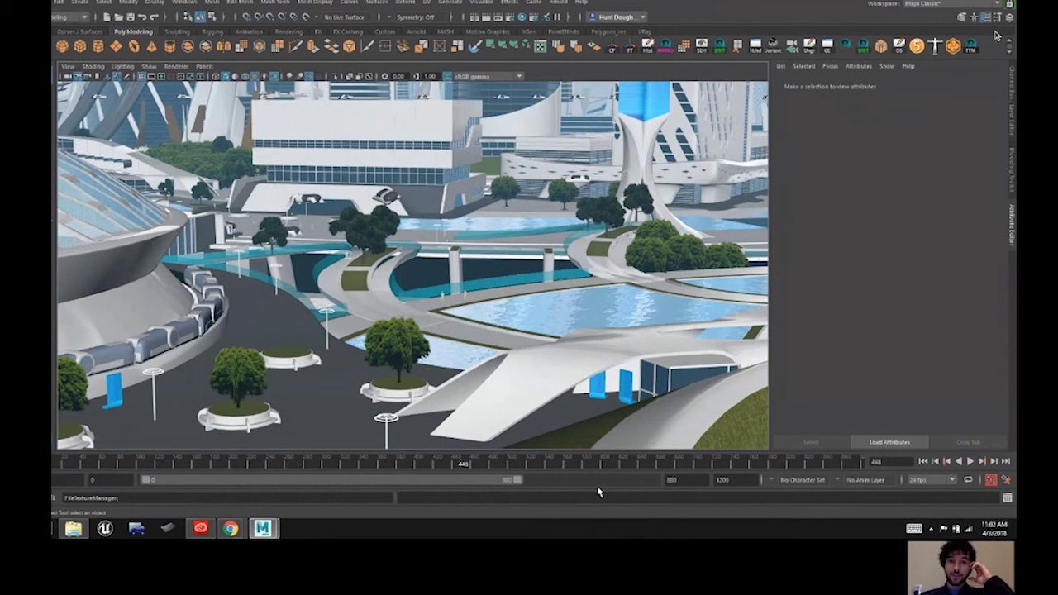
Step: Replay the shot from before frame 448 to around frame 750, returning to the curved walkways at frames 481 and 458
left_click_drag(442, 460, 428, 459)
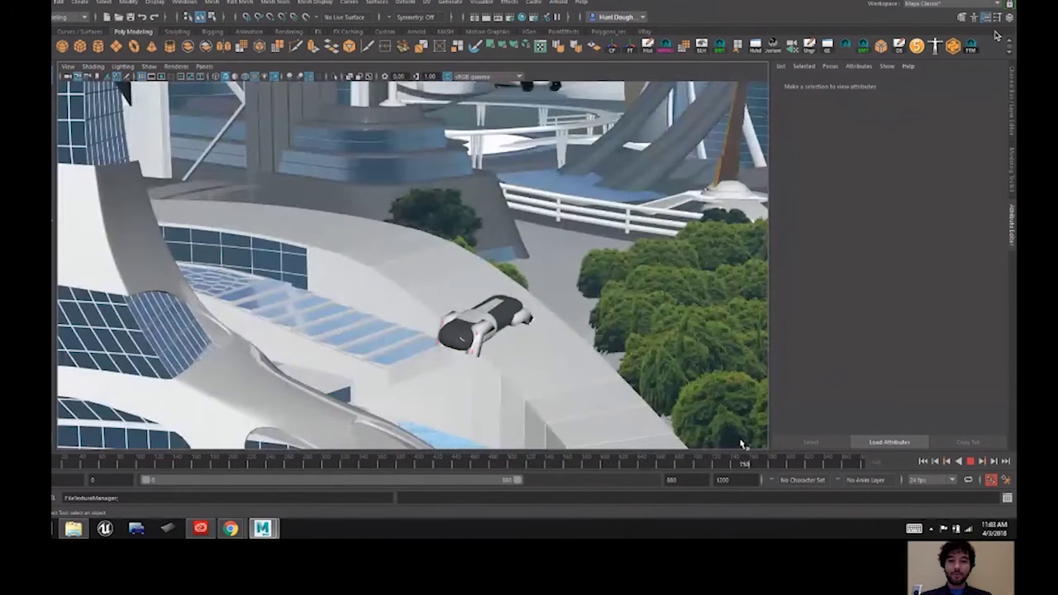
left_click_drag(741, 441, 492, 484)
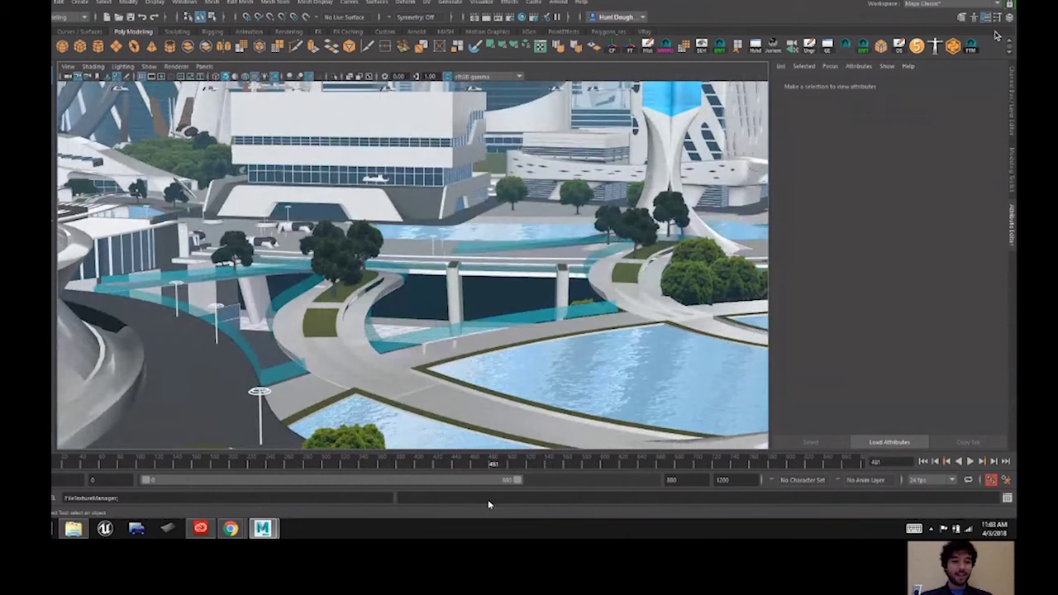
left_click_drag(493, 465, 473, 465)
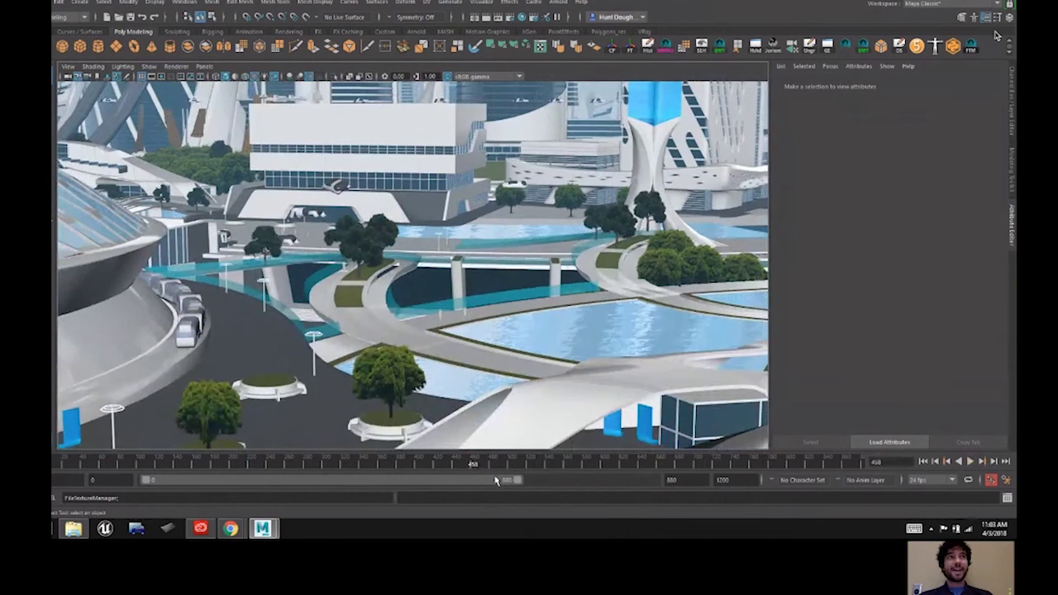
Step: Check the plaza at frames 656 and 670, play on to frame 725 and return to the bridge at frame 519
left_click_drag(475, 465, 654, 481)
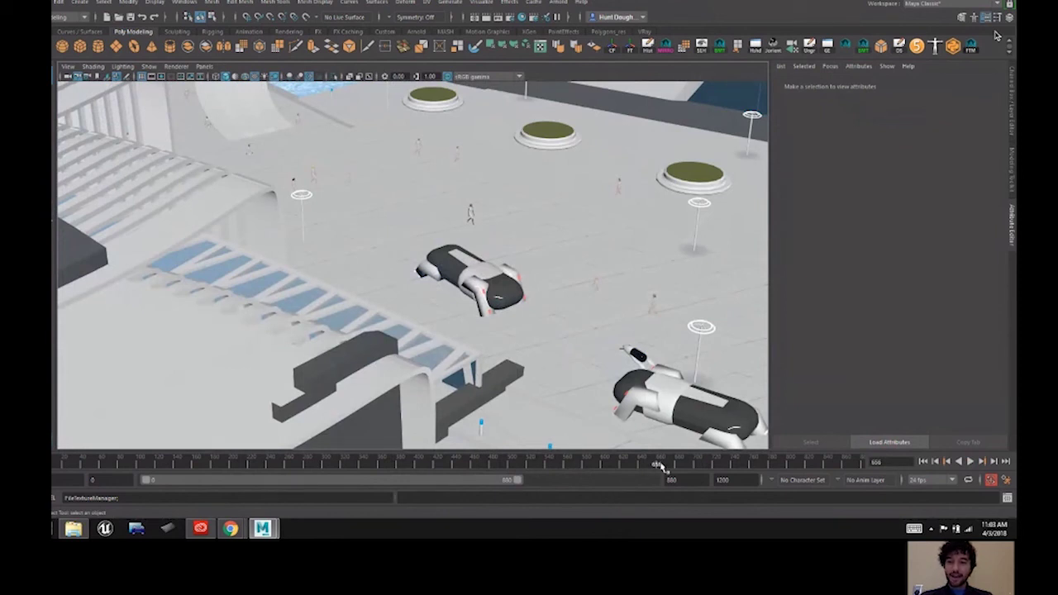
left_click_drag(662, 467, 671, 465)
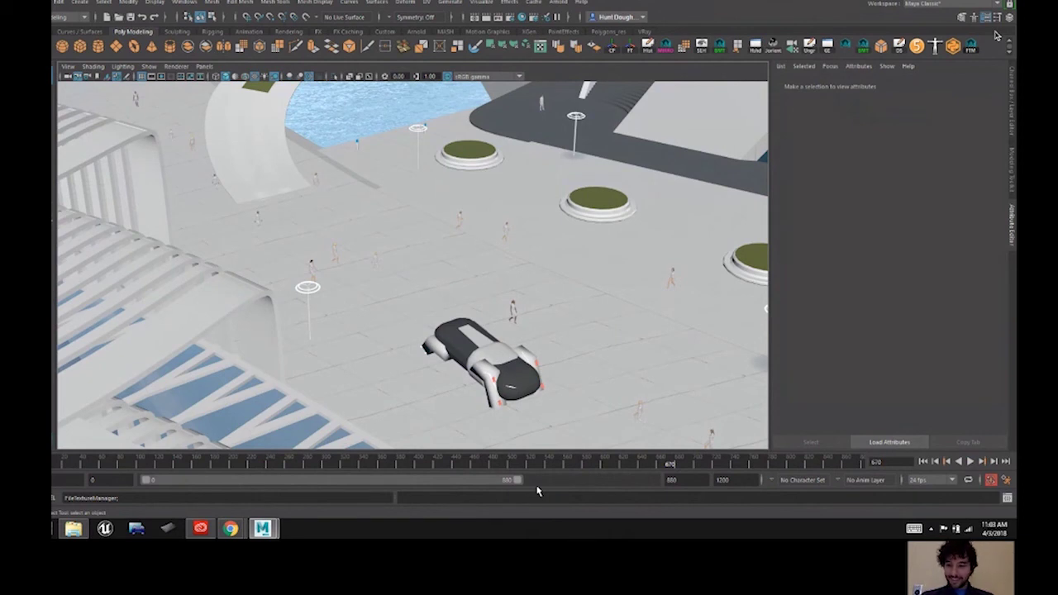
key("alt+v")
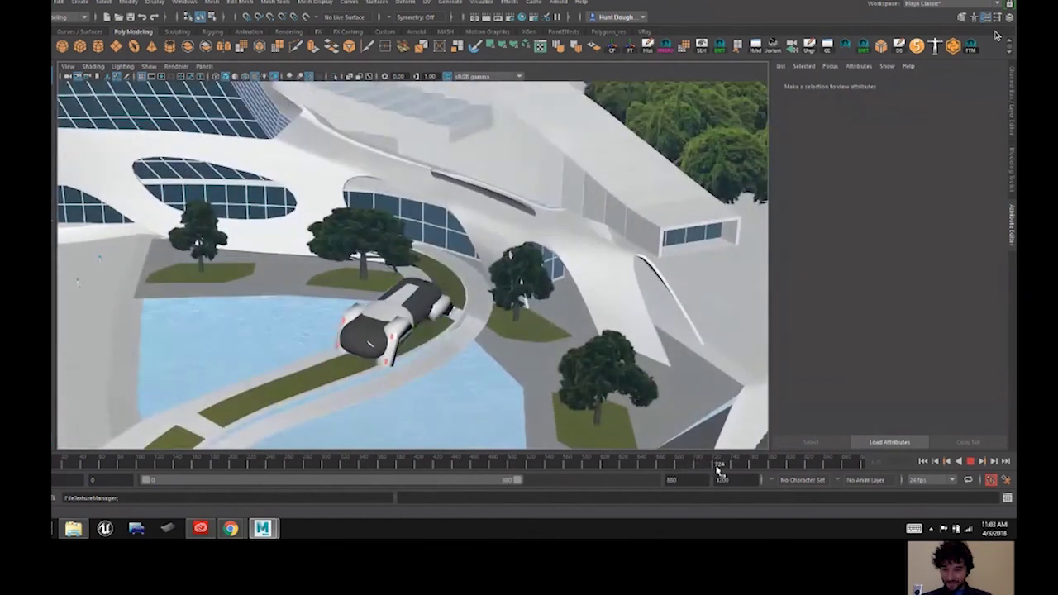
key("alt+v")
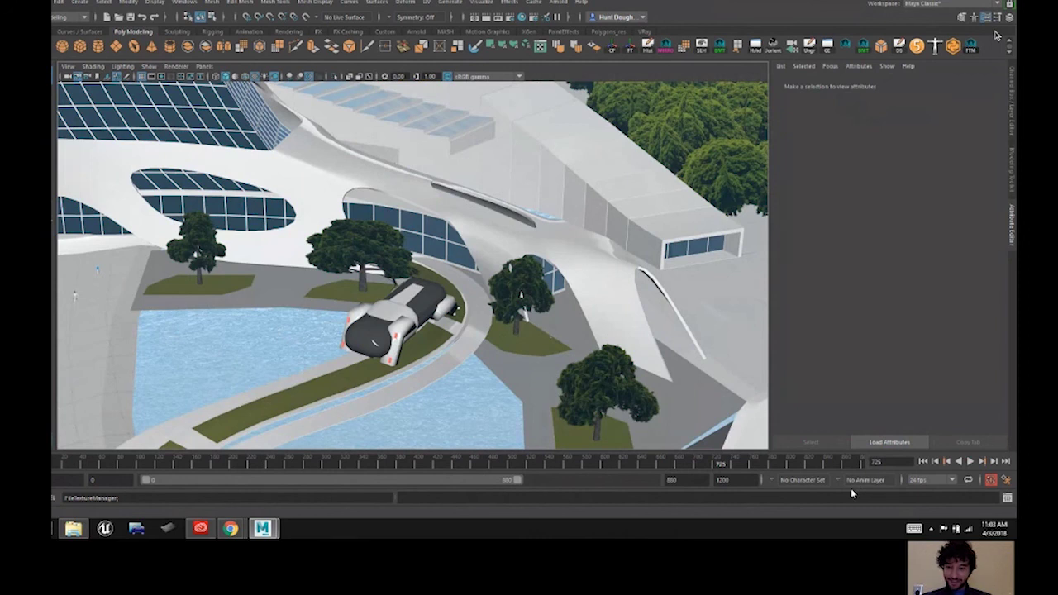
mouse_move(715, 465)
left_mouse_down()
mouse_move(432, 451)
mouse_move(515, 468)
mouse_move(536, 489)
left_mouse_up()
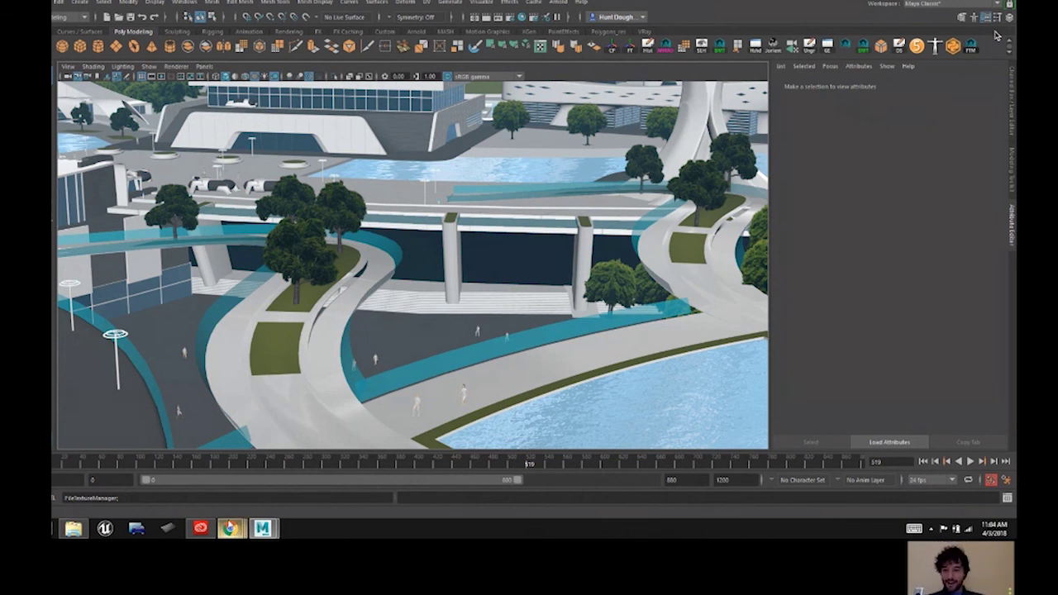
Step: Switch to the Google Hangouts call window in Chrome
mouse_move(233, 529)
left_click(322, 477)
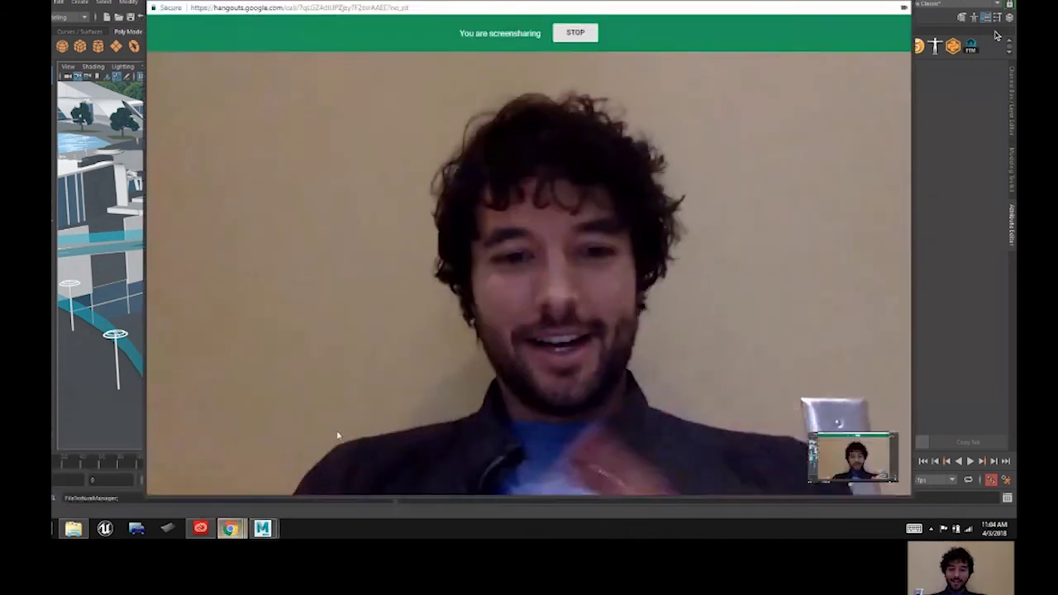